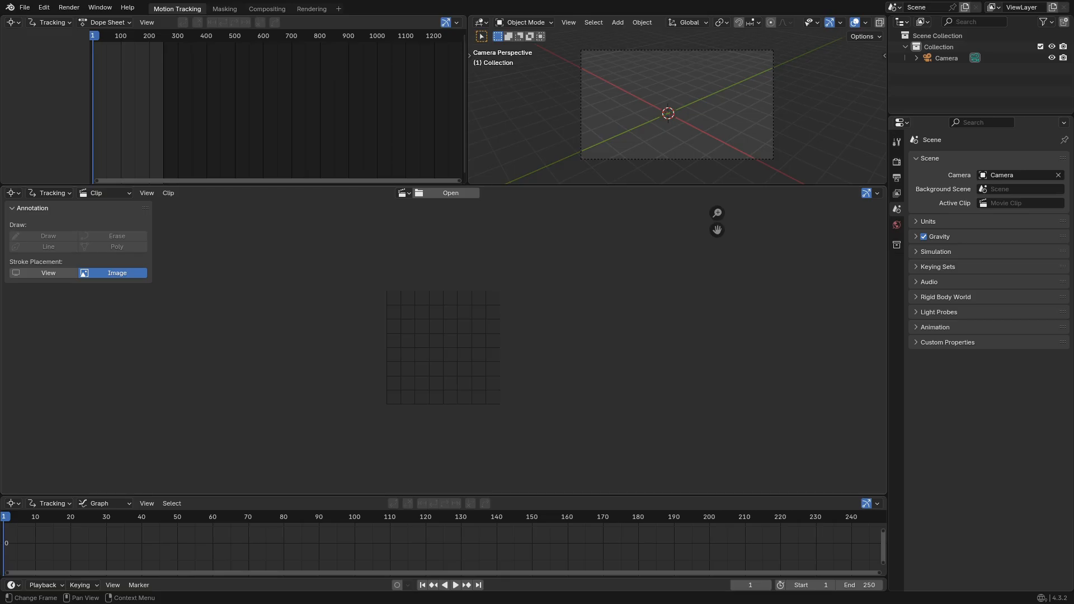
Enlarge the movie clip area and match the scene's frame range to the loaded footage
{"action": "left_click_drag", "start_coordinate": [419, 187], "coordinate": [418, 40]}
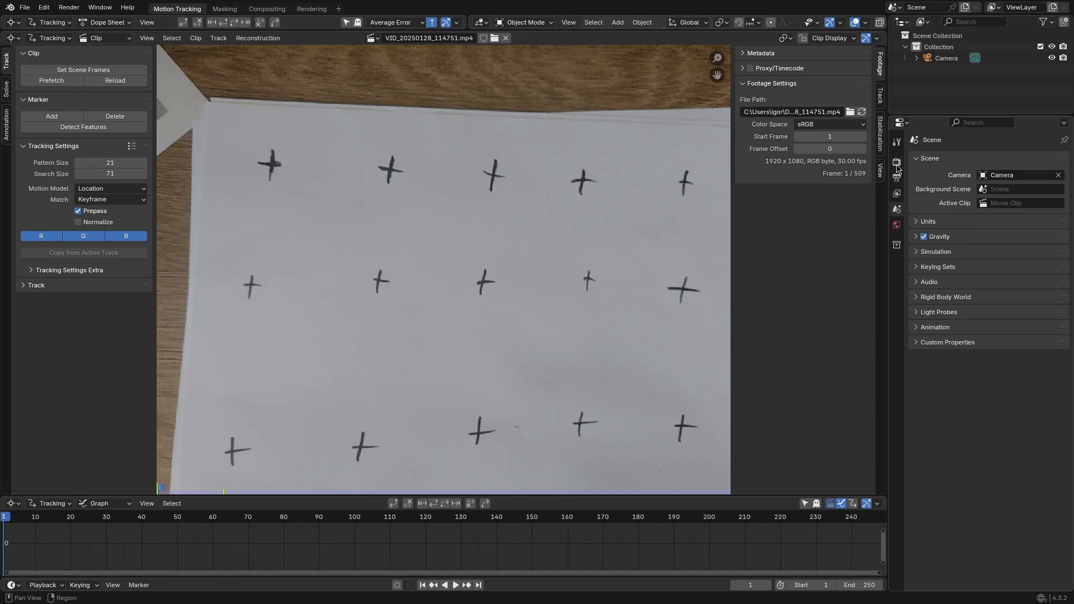
{"action": "left_click", "coordinate": [896, 164]}
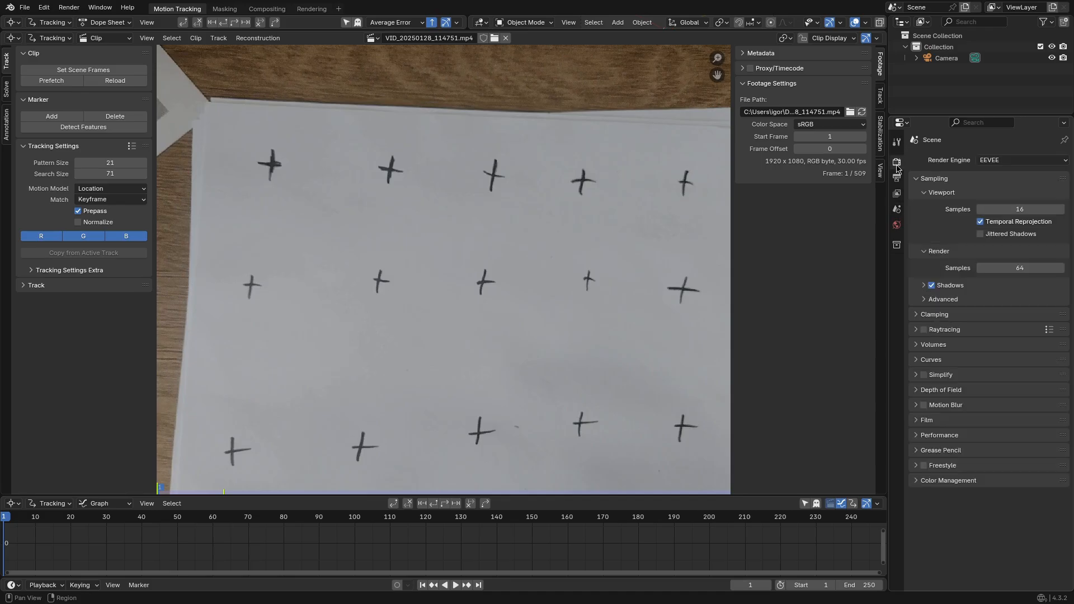
{"action": "left_click", "coordinate": [897, 144]}
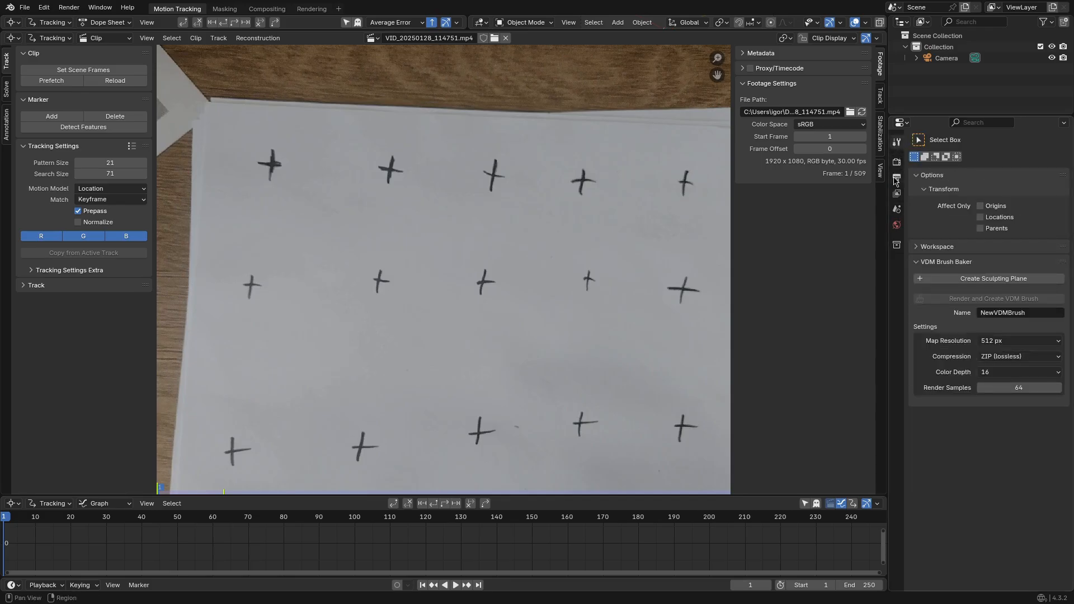
{"action": "left_click", "coordinate": [895, 178]}
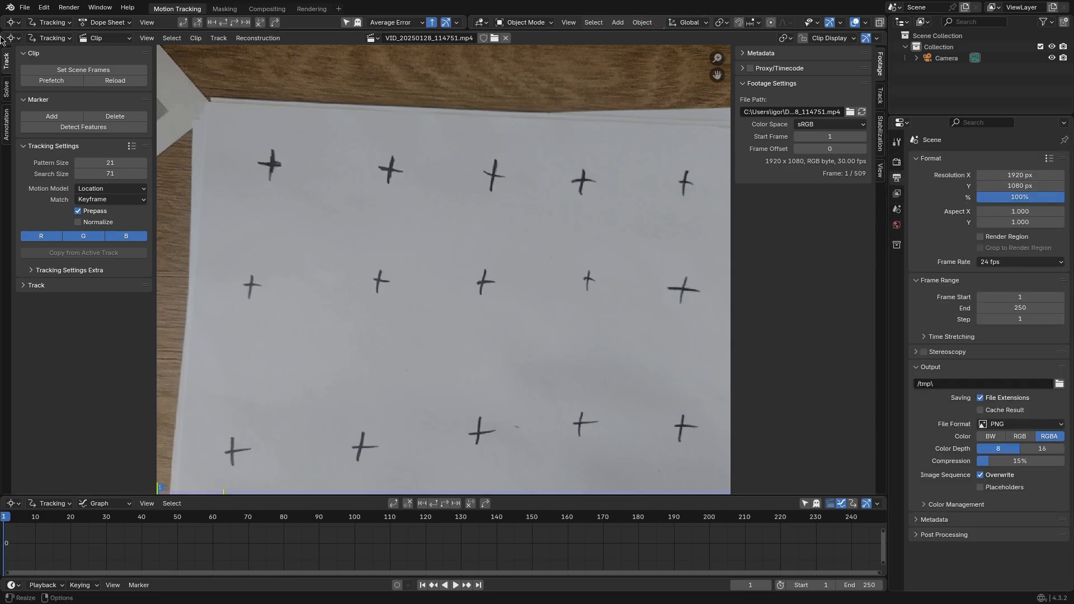
{"action": "left_click", "coordinate": [69, 70]}
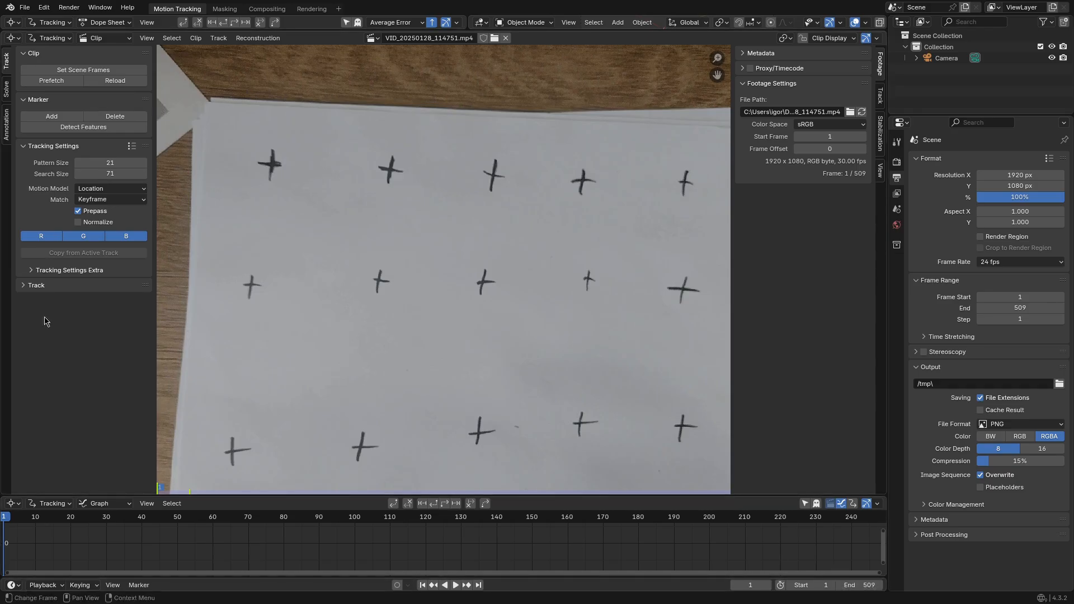
Prefetch the footage into memory and play it back with the whole frame range in view
{"action": "left_click", "coordinate": [49, 83]}
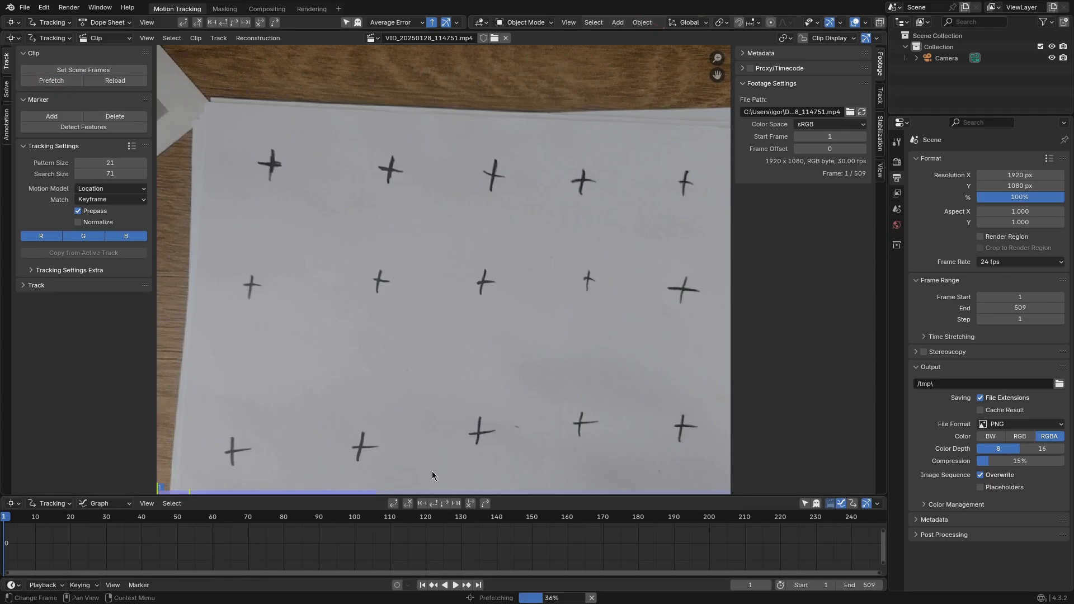
{"action": "key", "text": "Home"}
{"action": "key", "text": "space"}
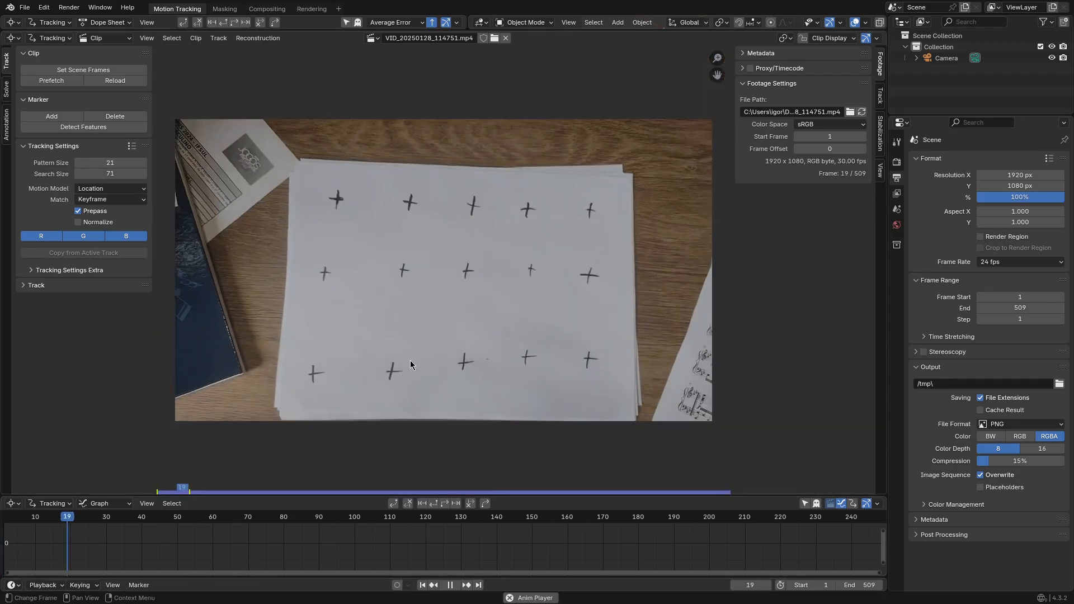
{"action": "middle_click_drag", "start_coordinate": [839, 551], "coordinate": [663, 541], "text": "ctrl"}
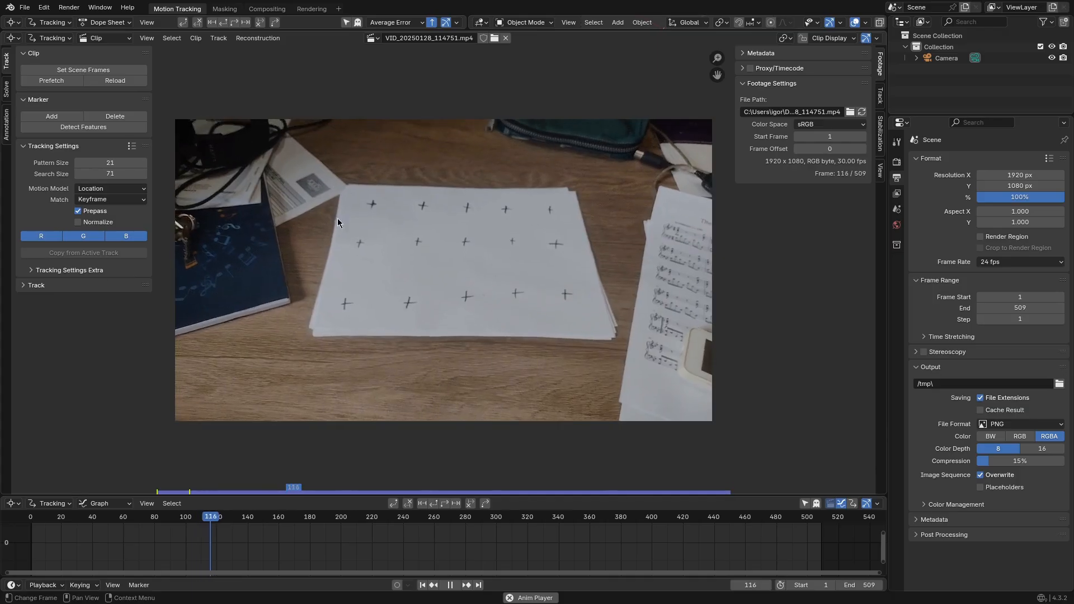
{"action": "middle_click_drag", "start_coordinate": [523, 522], "coordinate": [557, 541]}
{"action": "scroll", "coordinate": [672, 537], "scroll_direction": "down", "scroll_amount": 2}
{"action": "scroll", "coordinate": [573, 544], "scroll_direction": "up", "scroll_amount": 3}
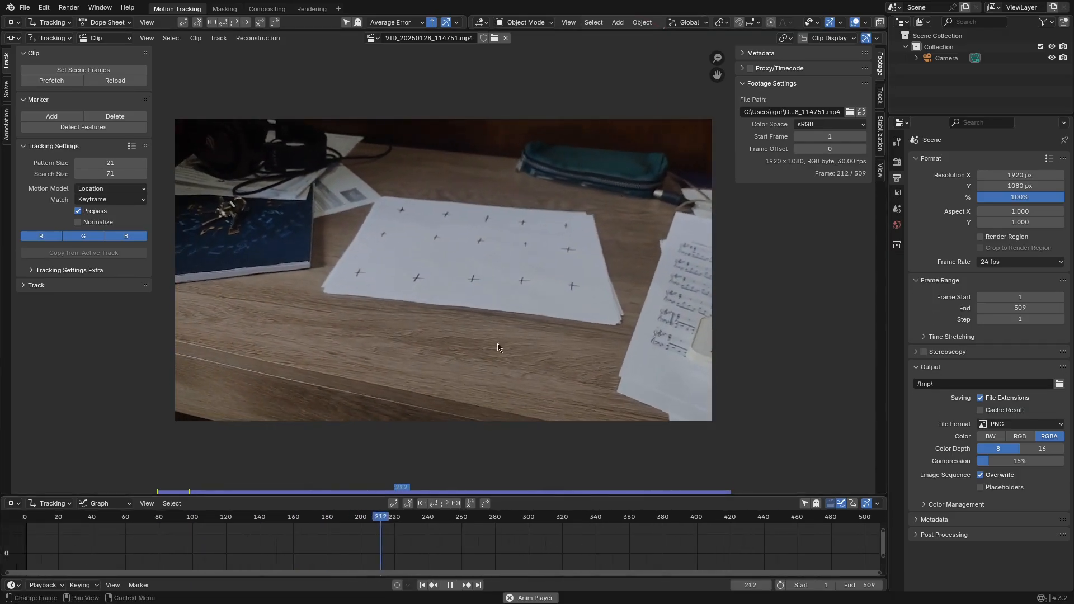
{"action": "scroll", "coordinate": [507, 330], "scroll_direction": "up", "scroll_amount": 1}
{"action": "key", "text": "Escape"}
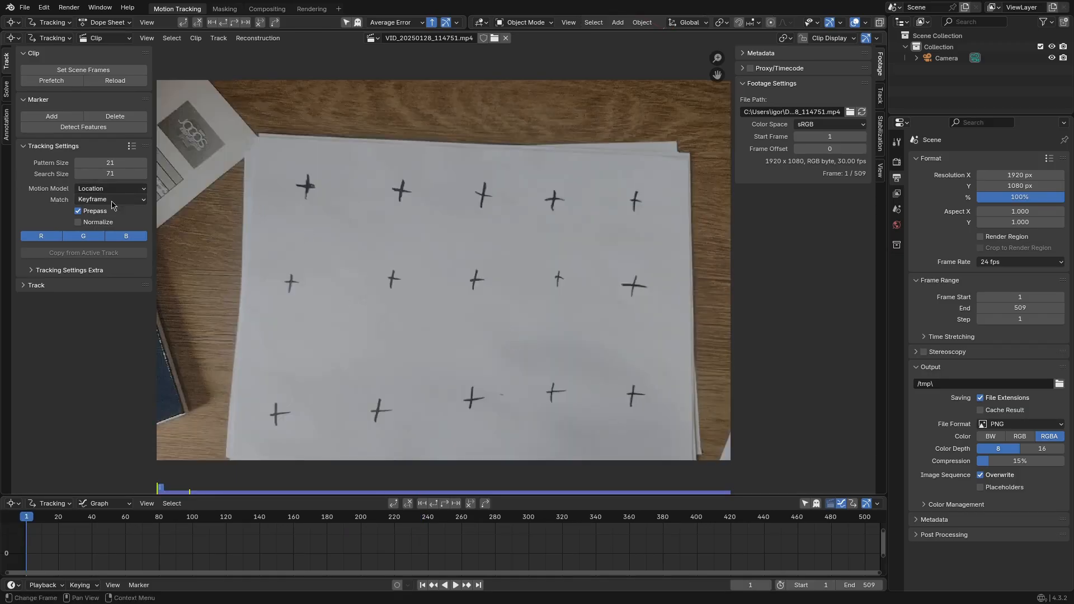
Set the tracking motion model to Perspective and enable Normalize, with the clip back at frame 1
{"action": "left_click", "coordinate": [91, 194]}
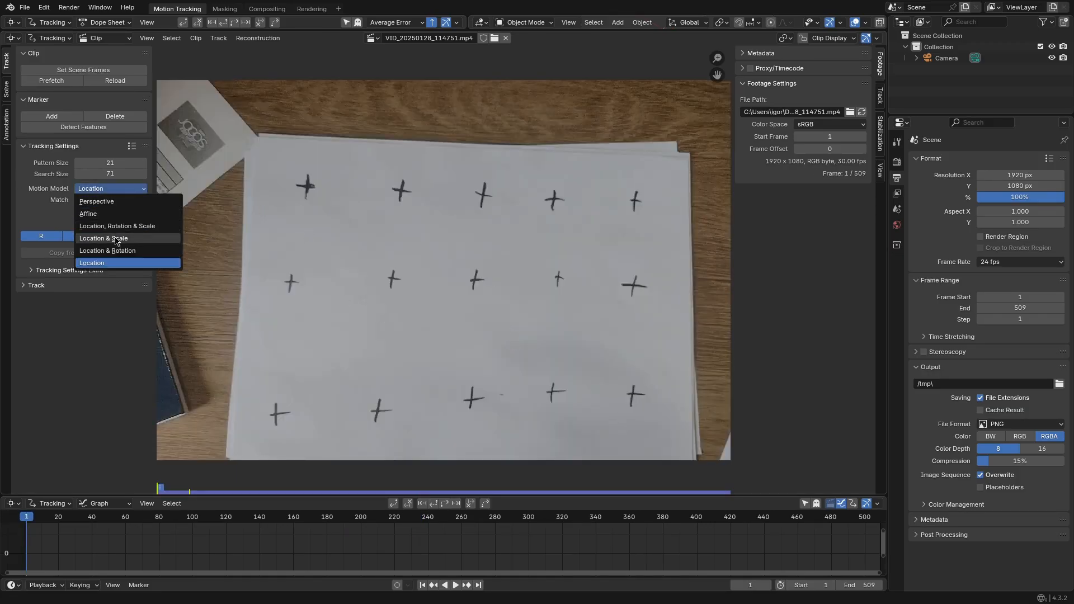
{"action": "left_click", "coordinate": [104, 260]}
{"action": "left_click_drag", "start_coordinate": [14, 537], "coordinate": [340, 491]}
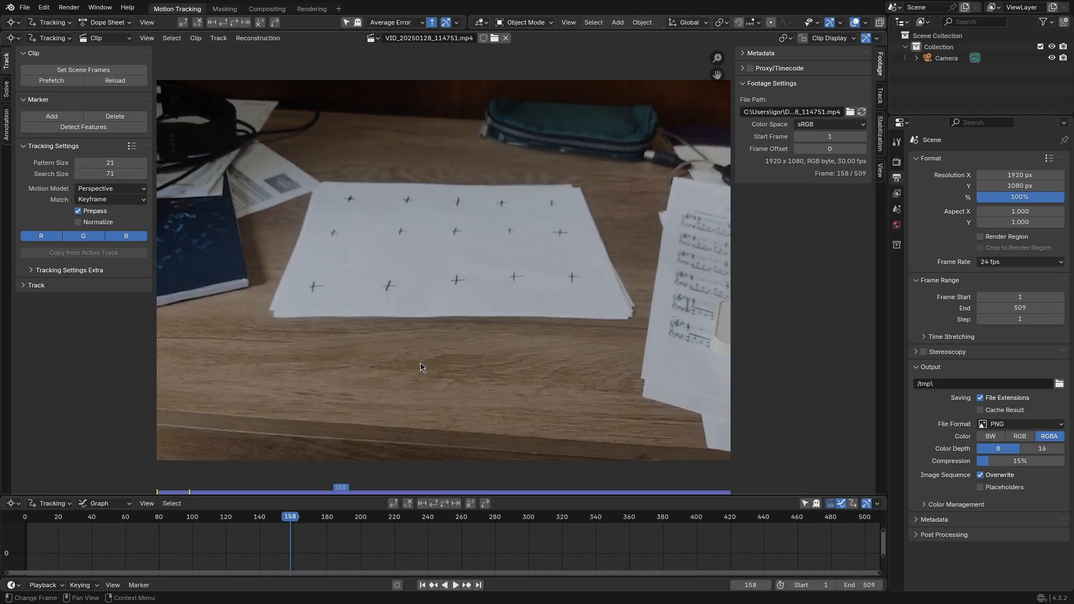
{"action": "key", "text": "shift+Left"}
{"action": "left_click", "coordinate": [77, 223]}
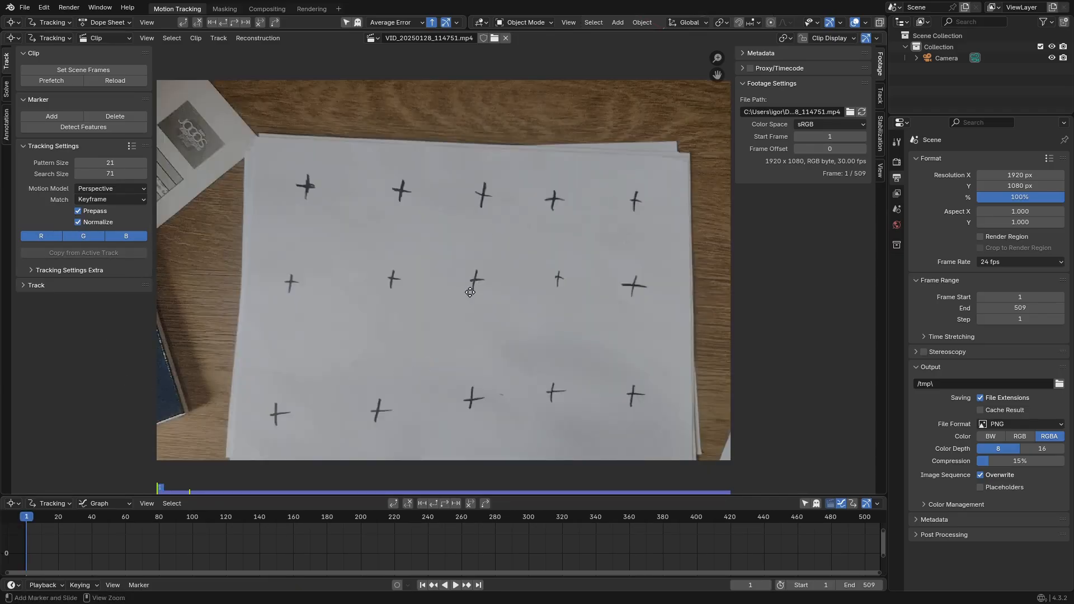
Add a tracking marker on the first cross of the paper's top row and scale it up to enclose the cross
{"action": "scroll", "coordinate": [473, 279], "scroll_direction": "up", "scroll_amount": 1}
{"action": "middle_click_drag", "start_coordinate": [492, 300], "coordinate": [433, 265]}
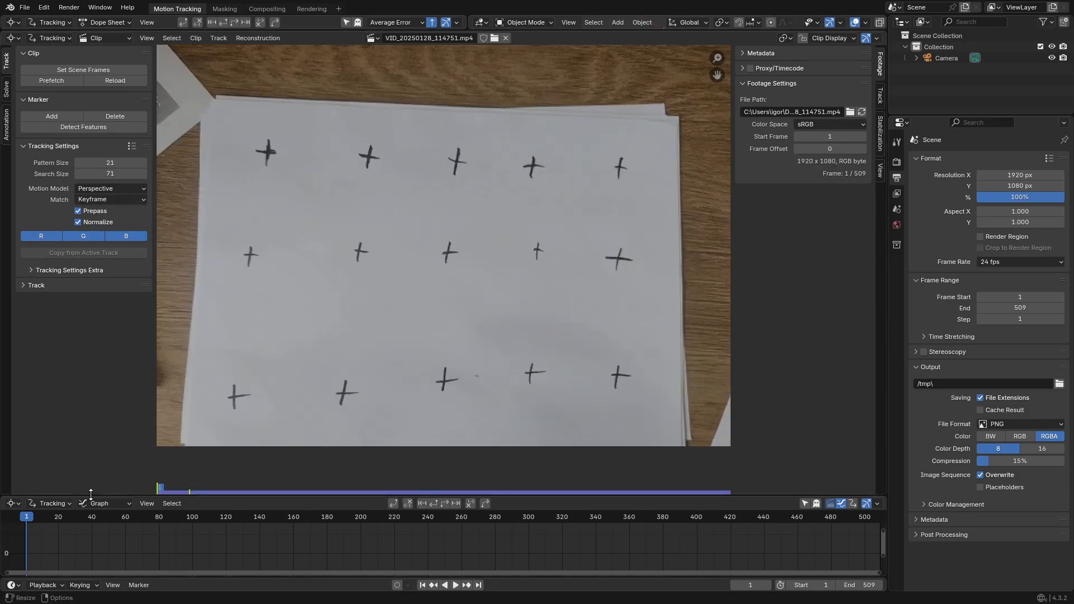
{"action": "scroll", "coordinate": [219, 168], "scroll_direction": "up", "scroll_amount": 4}
{"action": "left_click", "coordinate": [316, 137], "text": "ctrl"}
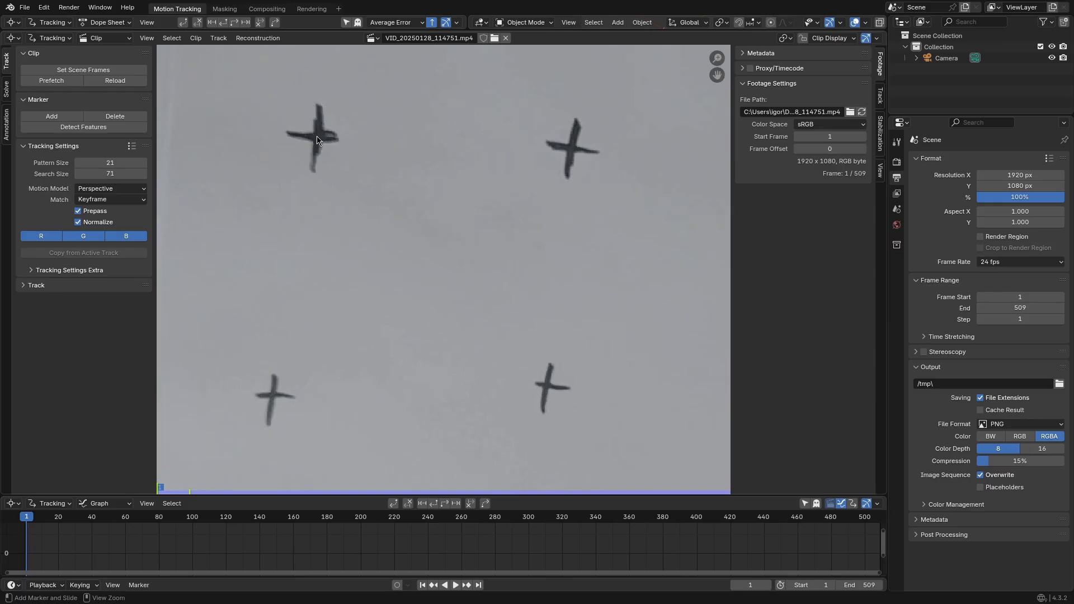
{"action": "key", "text": "s"}
{"action": "left_click", "coordinate": [729, 218]}
Place a second tracking marker on the next cross in the top row, scaled to surround it
{"action": "middle_click_drag", "start_coordinate": [575, 161], "coordinate": [479, 184]}
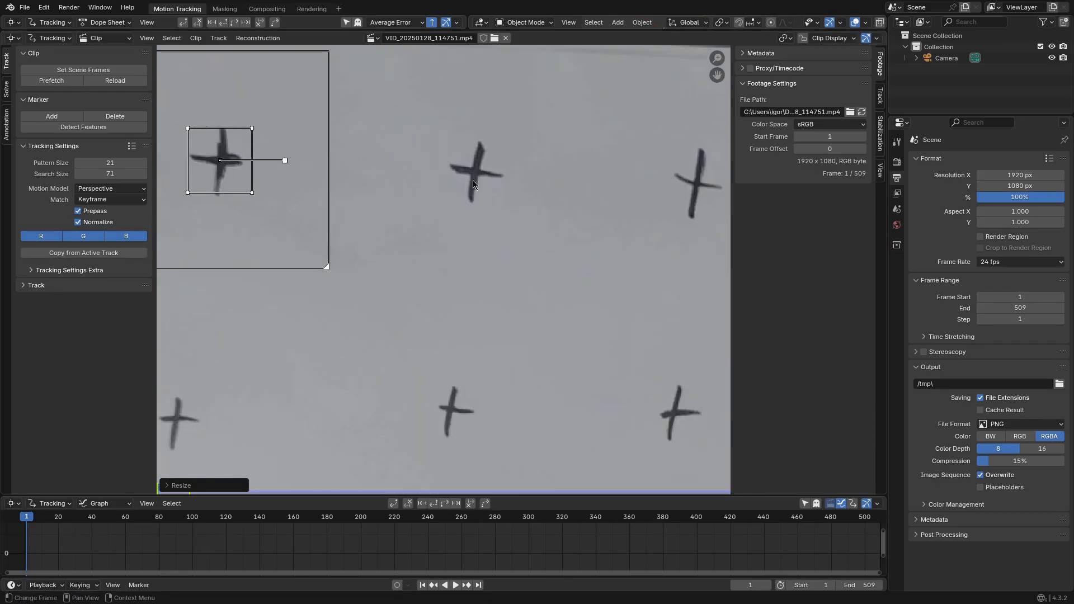
{"action": "left_click", "coordinate": [475, 170], "text": "ctrl"}
{"action": "key", "text": "s"}
{"action": "left_click", "coordinate": [601, 294]}
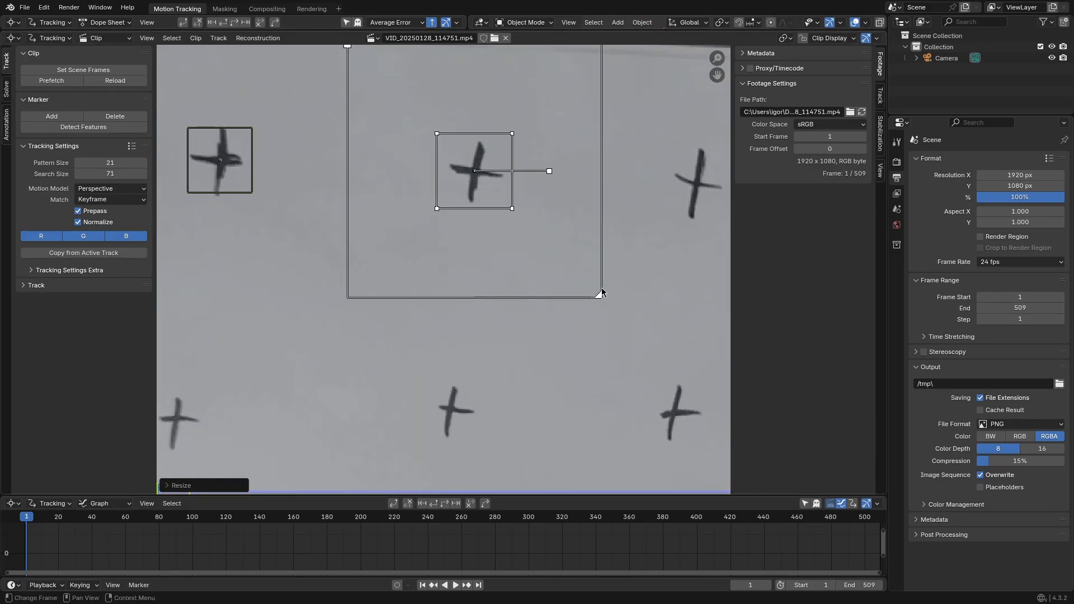
Add a marker fitted around the third cross of the top row and reduce its search area slightly
{"action": "middle_click_drag", "start_coordinate": [575, 242], "coordinate": [410, 239]}
{"action": "left_click", "coordinate": [503, 186], "text": "ctrl"}
{"action": "key", "text": "s"}
{"action": "left_click", "coordinate": [677, 225]}
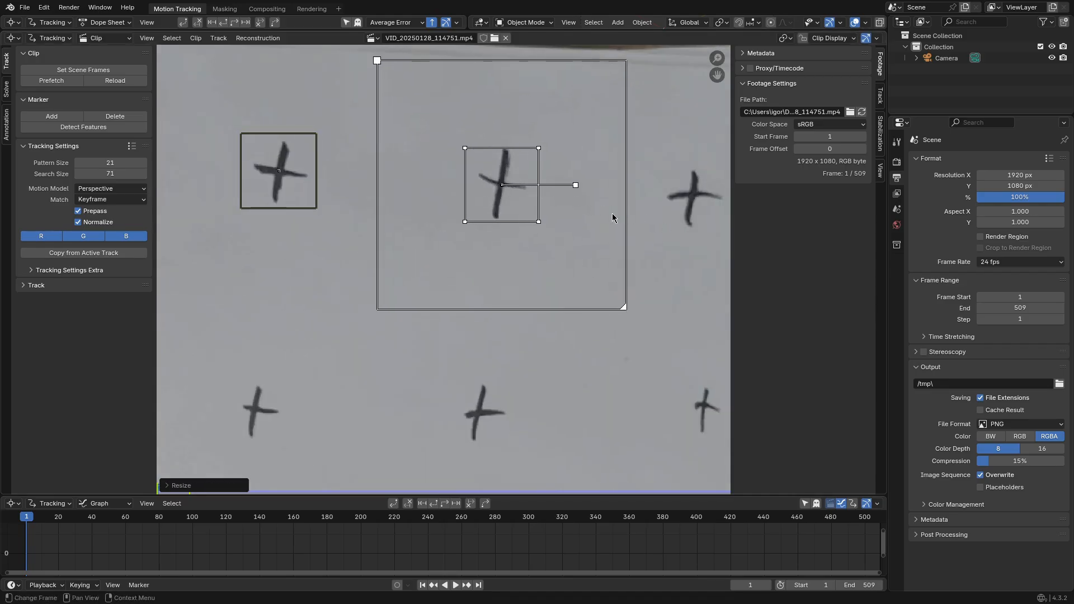
{"action": "middle_click_drag", "start_coordinate": [686, 204], "coordinate": [510, 202]}
{"action": "left_click_drag", "start_coordinate": [446, 306], "coordinate": [428, 288]}
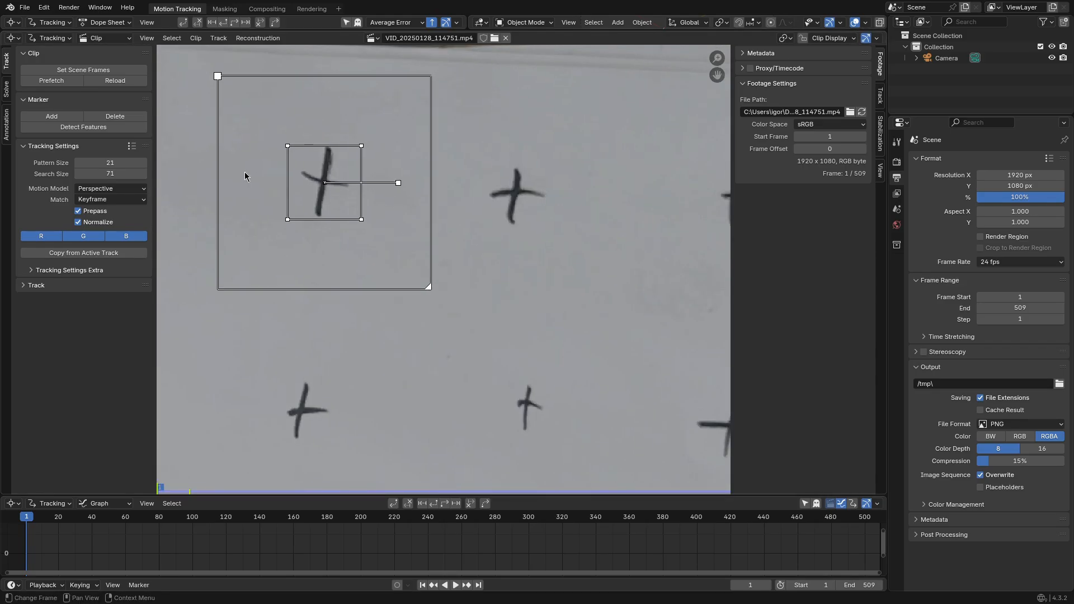
Add a tracking marker on the fourth cross of the top row and resize it to fit the cross
{"action": "middle_click_drag", "start_coordinate": [523, 212], "coordinate": [446, 211]}
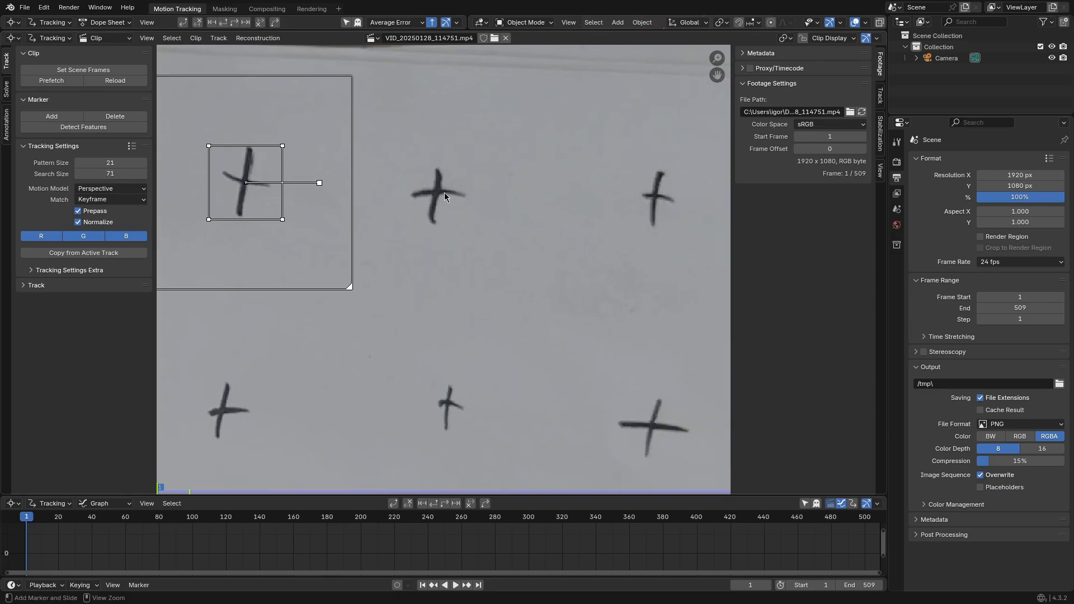
{"action": "left_click", "coordinate": [434, 194], "text": "ctrl"}
{"action": "key", "text": "s"}
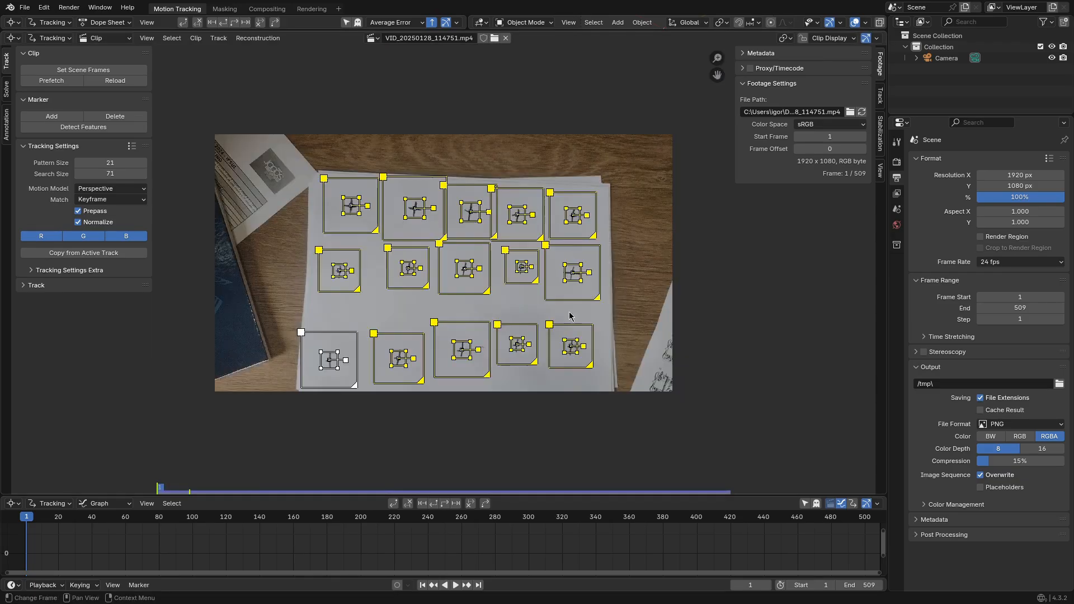
Track all the selected markers forward through the clip
{"action": "scroll", "coordinate": [452, 281], "scroll_direction": "up", "scroll_amount": 3}
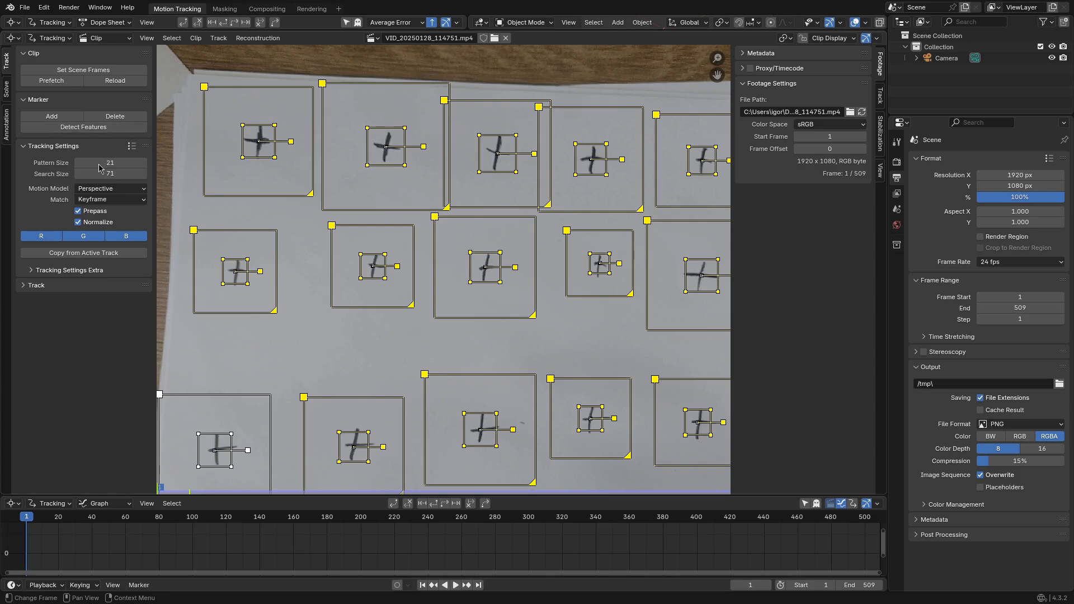
{"action": "scroll", "coordinate": [477, 233], "scroll_direction": "down", "scroll_amount": 3}
{"action": "key", "text": "ctrl+t"}
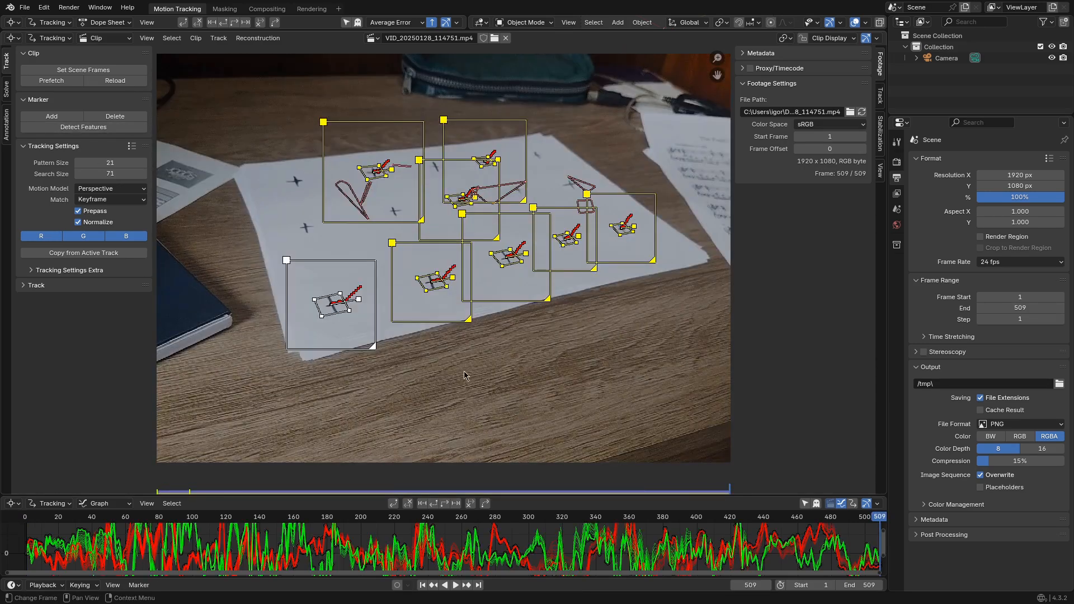
Review the tracked markers from the clip's start to frame 101 and look closely at the third cross of the top row
{"action": "key", "text": "shift+Left"}
{"action": "left_click_drag", "start_coordinate": [33, 522], "coordinate": [183, 513]}
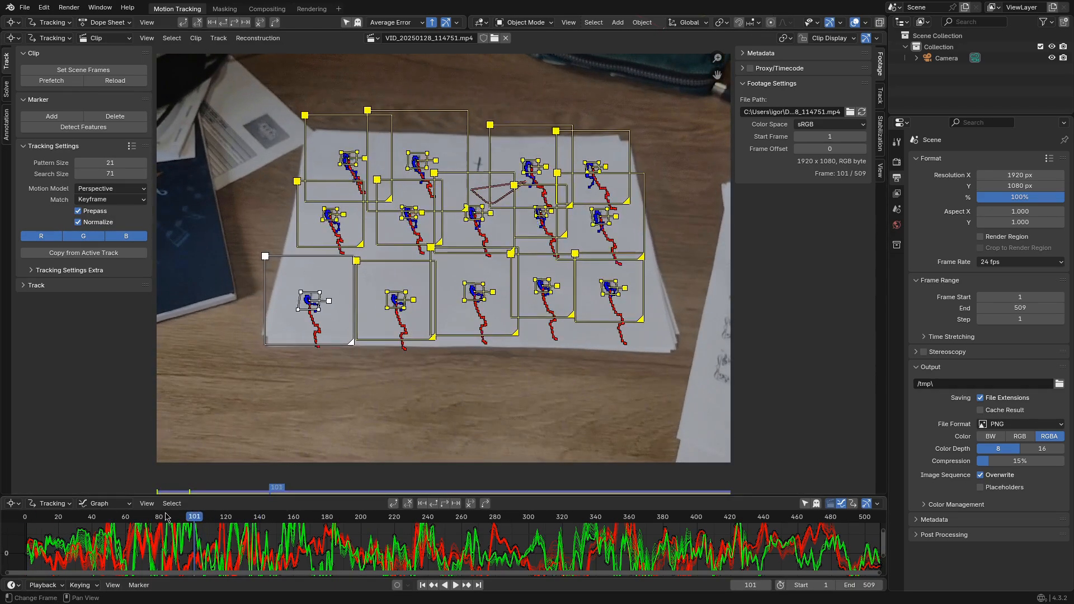
{"action": "left_click", "coordinate": [470, 149]}
{"action": "scroll", "coordinate": [470, 149], "scroll_direction": "up", "scroll_amount": 3}
{"action": "middle_click_drag", "start_coordinate": [521, 130], "coordinate": [474, 278]}
{"action": "left_click", "coordinate": [462, 255]}
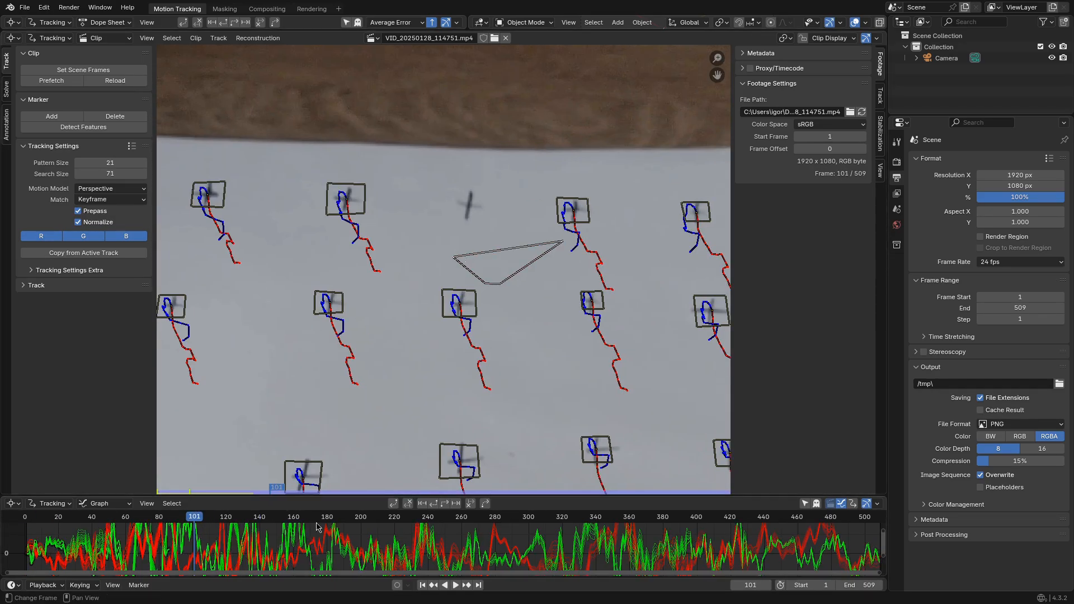
Step through the frames around 84 to find where the third top-row marker slips off its cross, stopping at frame 83
{"action": "left_click_drag", "start_coordinate": [192, 518], "coordinate": [165, 518]}
{"action": "scroll", "coordinate": [413, 326], "scroll_direction": "up", "scroll_amount": 5}
{"action": "key", "text": "Right"}
{"action": "key", "text": "Right"}
{"action": "key", "text": "Right"}
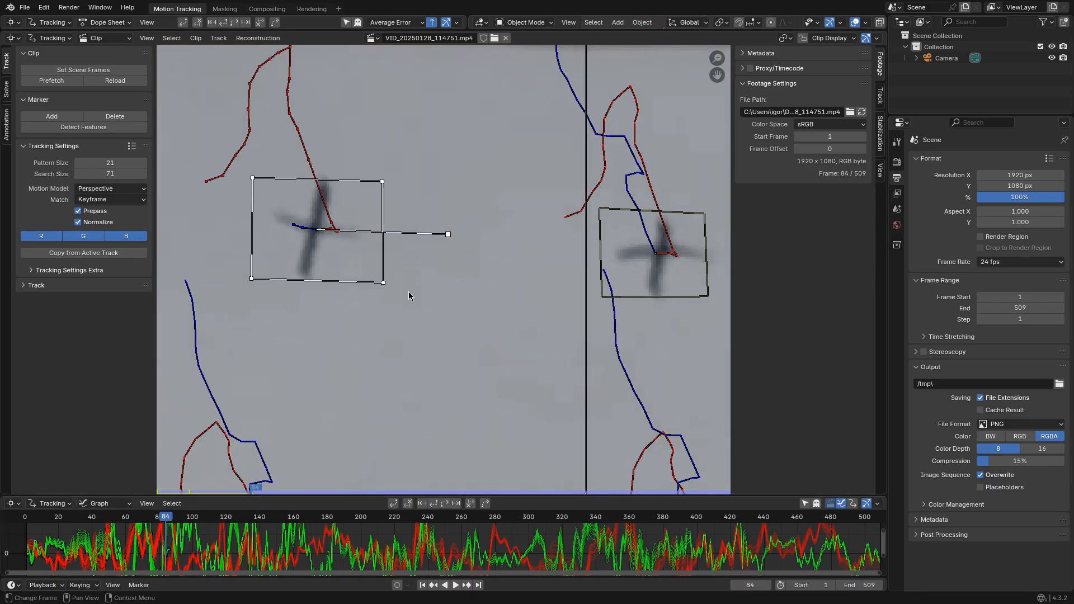
{"action": "key", "text": "space"}
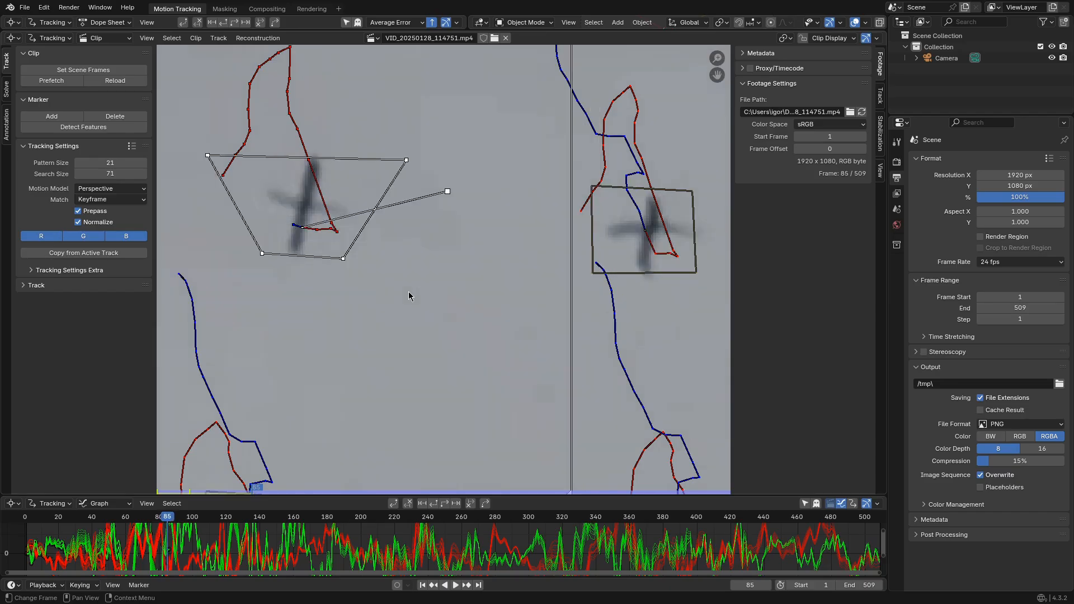
{"action": "key", "text": "Escape"}
{"action": "key", "text": "Left"}
{"action": "key", "text": "Left"}
{"action": "key", "text": "Left"}
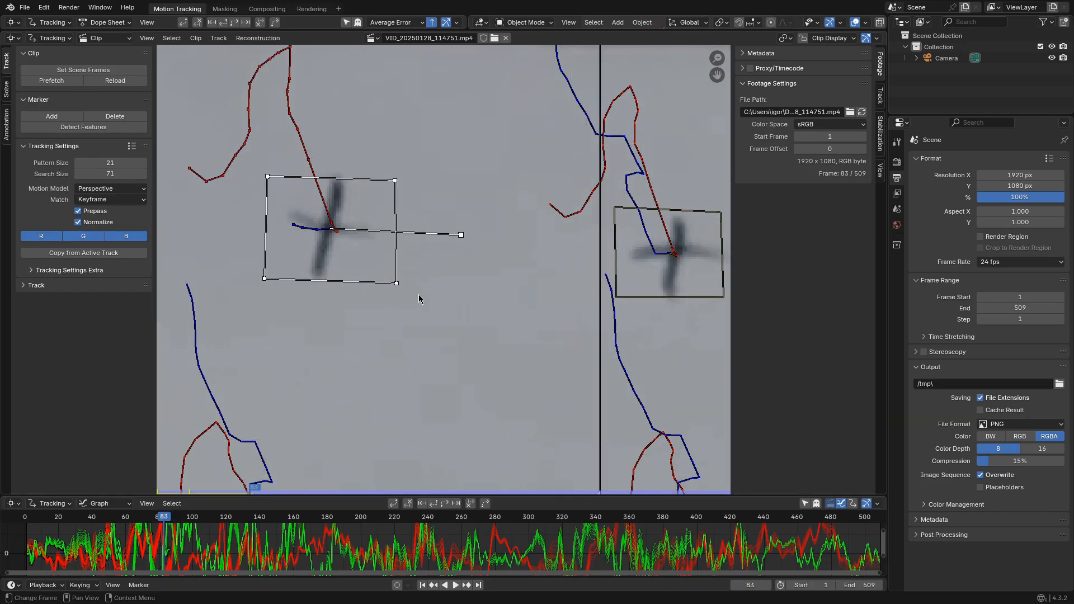
At frame 83, scale the selected marker's pattern about 1.25 times, shrink its search area, and track it forward again
{"action": "key", "text": "s"}
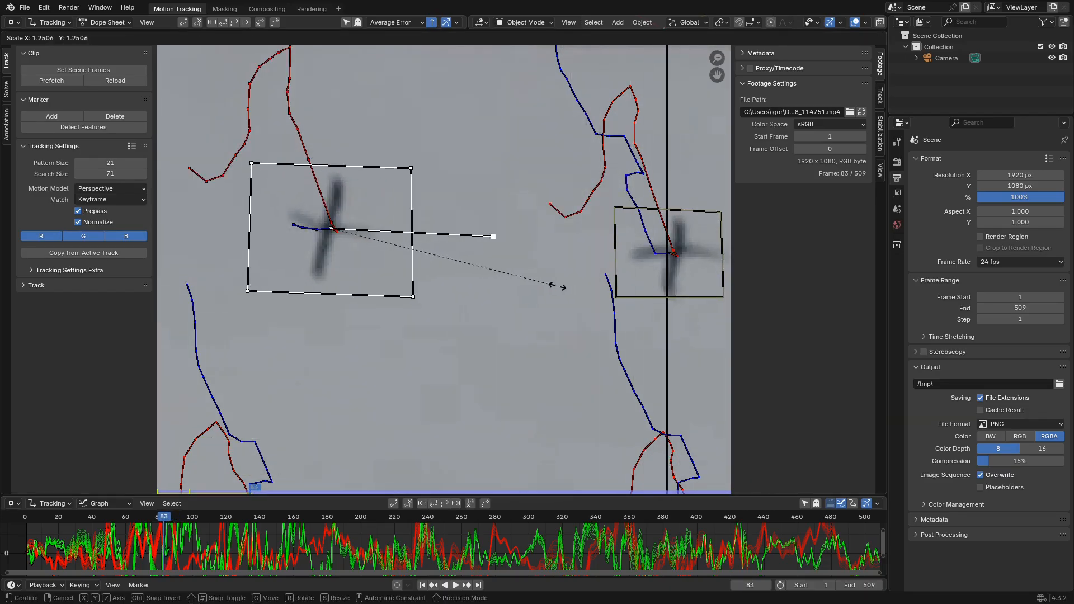
{"action": "left_click", "coordinate": [556, 287]}
{"action": "scroll", "coordinate": [555, 317], "scroll_direction": "down", "scroll_amount": 3}
{"action": "left_click_drag", "start_coordinate": [550, 410], "coordinate": [455, 318]}
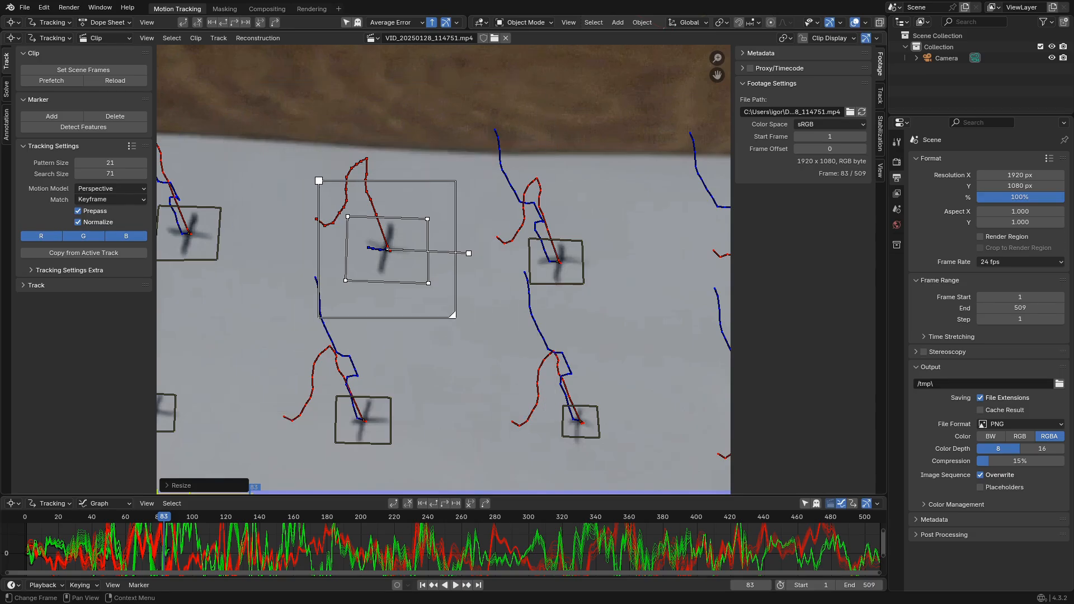
{"action": "key", "text": "ctrl+t"}
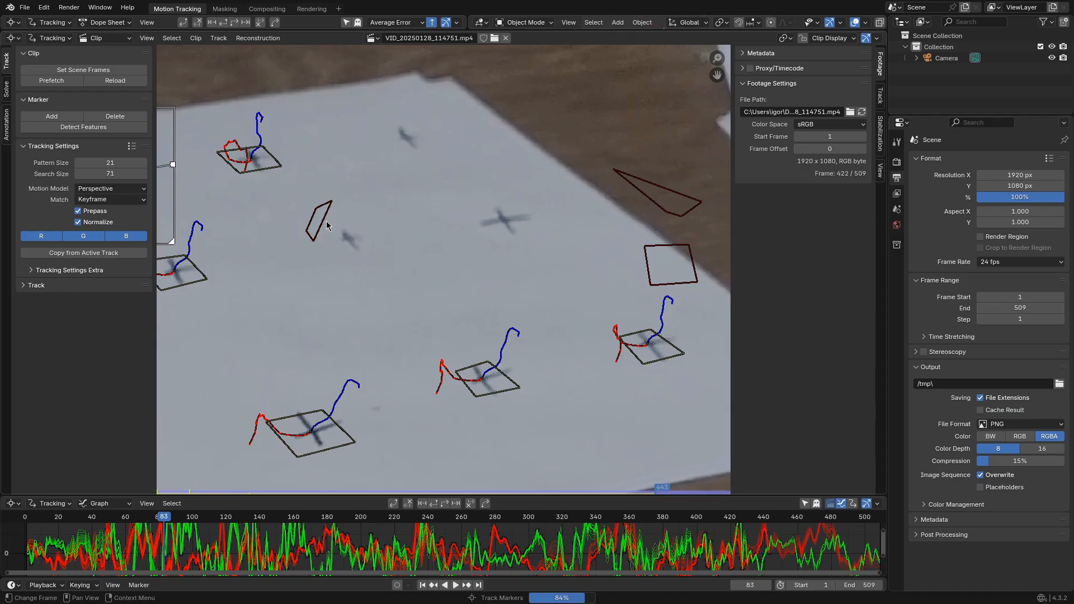
Lock the view to the selected marker and review its retracked path from frame 509 back to frame 291
{"action": "scroll", "coordinate": [340, 221], "scroll_direction": "up", "scroll_amount": 4}
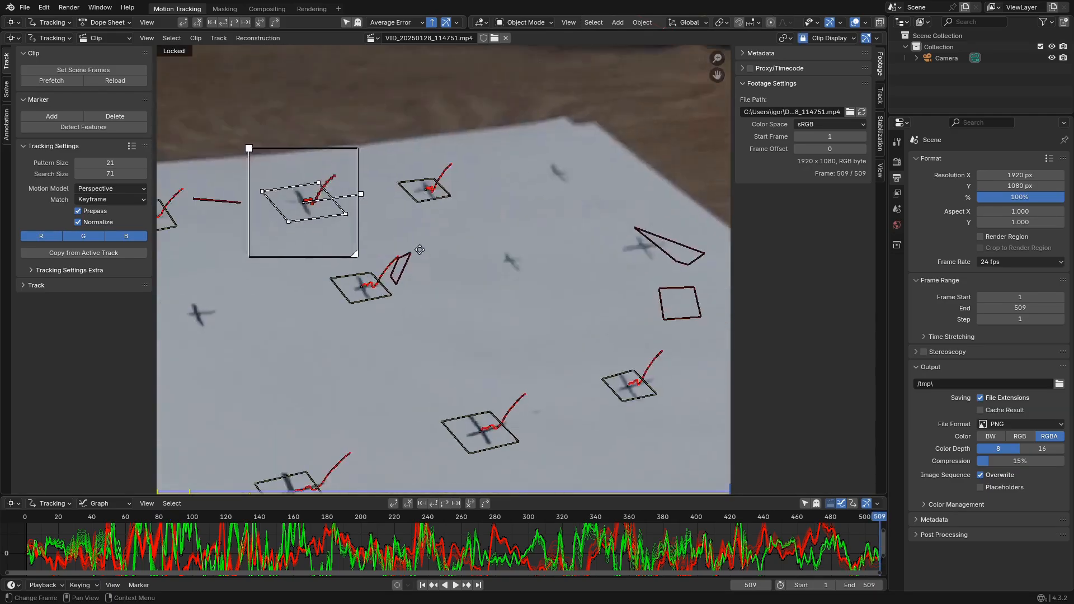
{"action": "mouse_move", "coordinate": [525, 518]}
{"action": "left_mouse_down"}
{"action": "mouse_move", "coordinate": [377, 518]}
{"action": "mouse_move", "coordinate": [513, 518]}
{"action": "left_mouse_up"}
{"action": "scroll", "coordinate": [514, 342], "scroll_direction": "up", "scroll_amount": 3}
{"action": "scroll", "coordinate": [475, 280], "scroll_direction": "down", "scroll_amount": 6}
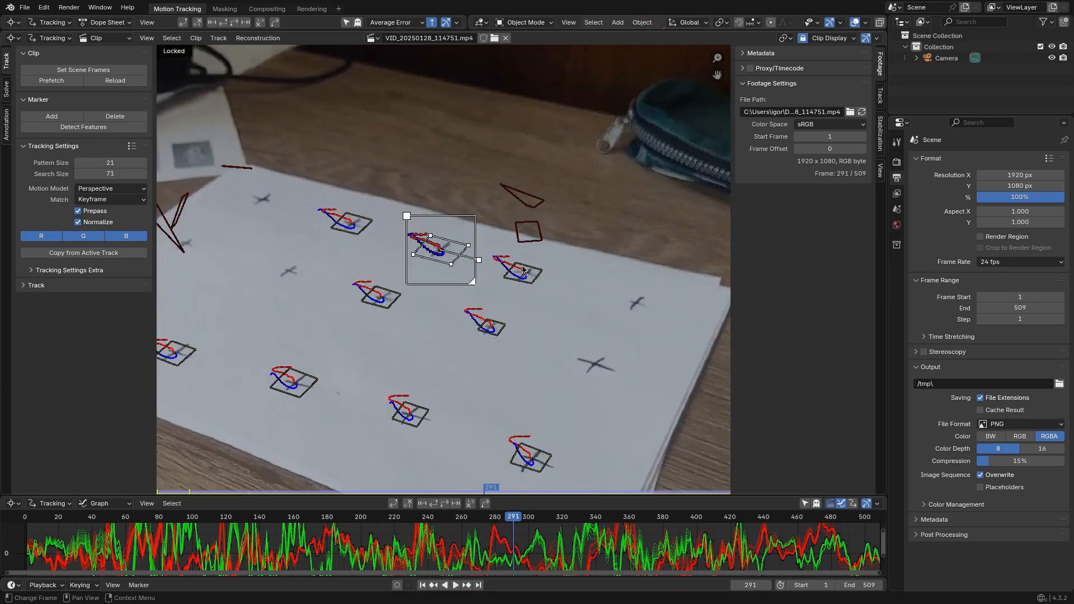
{"action": "scroll", "coordinate": [436, 230], "scroll_direction": "up", "scroll_amount": 4}
{"action": "scroll", "coordinate": [467, 251], "scroll_direction": "down", "scroll_amount": 3}
Review the tracked markers from frame 291 back to about frame 106, inspect one closely, and return to the clip's first frame
{"action": "left_click_drag", "start_coordinate": [475, 514], "coordinate": [240, 516]}
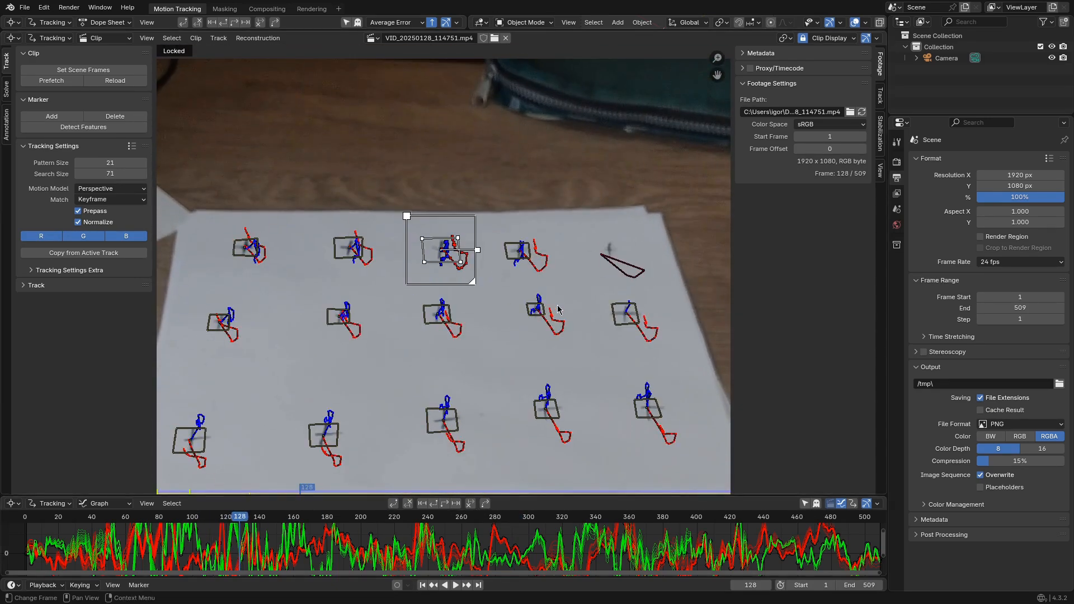
{"action": "left_click_drag", "start_coordinate": [233, 520], "coordinate": [202, 526]}
{"action": "scroll", "coordinate": [503, 372], "scroll_direction": "up", "scroll_amount": 5}
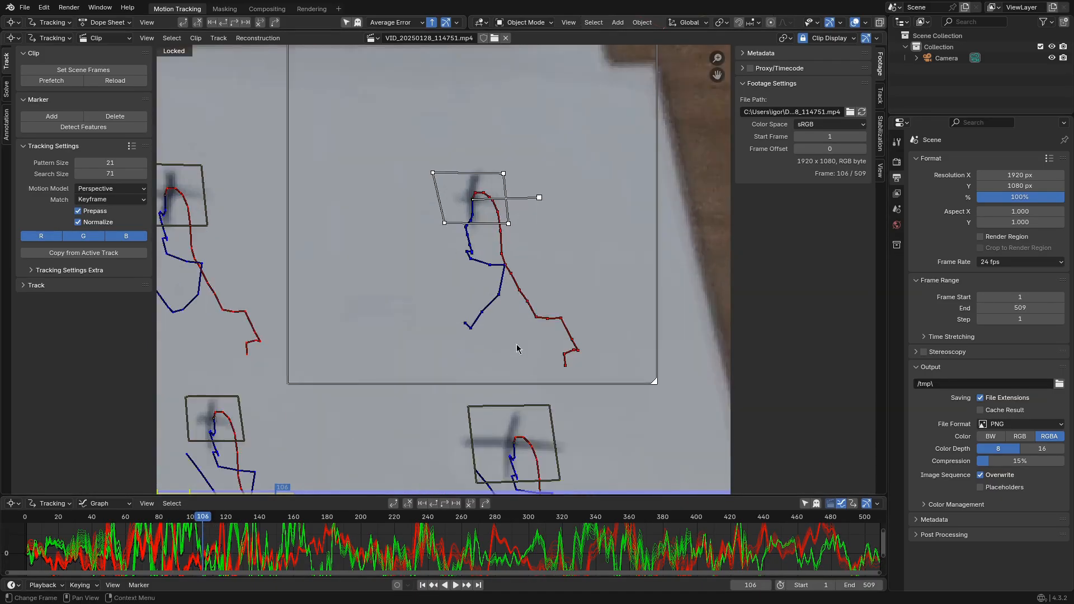
{"action": "key", "text": "Right"}
{"action": "key", "text": "Right"}
{"action": "key", "text": "Right"}
{"action": "key", "text": "Right"}
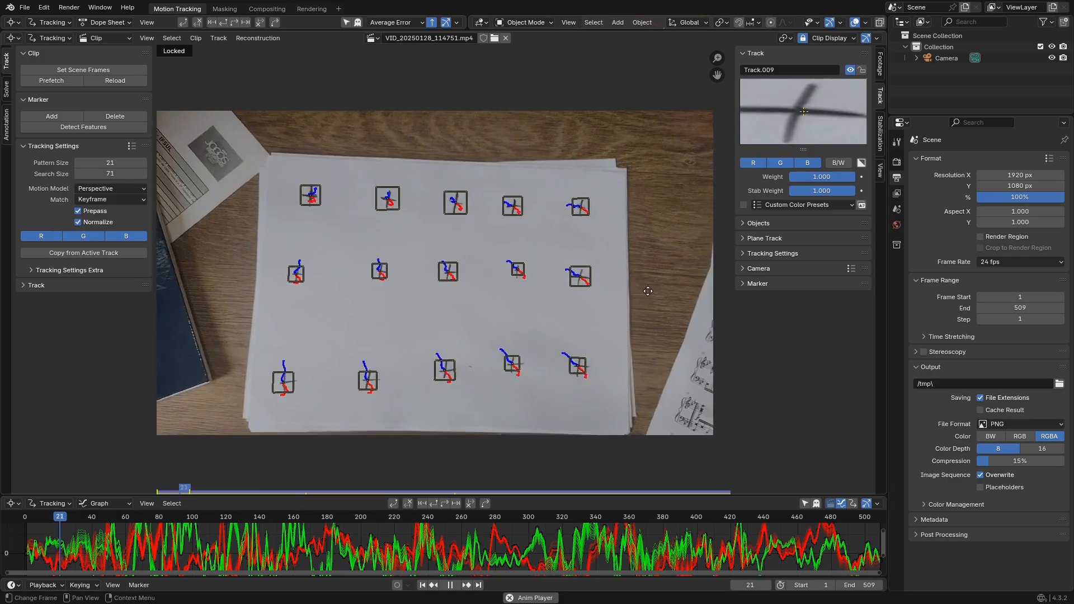
{"action": "mouse_move", "coordinate": [313, 490]}
{"action": "left_mouse_down"}
{"action": "mouse_move", "coordinate": [382, 492]}
{"action": "mouse_move", "coordinate": [421, 508]}
{"action": "mouse_move", "coordinate": [781, 496]}
{"action": "mouse_move", "coordinate": [297, 491]}
{"action": "left_mouse_up"}
{"action": "key", "text": "shift+Left"}
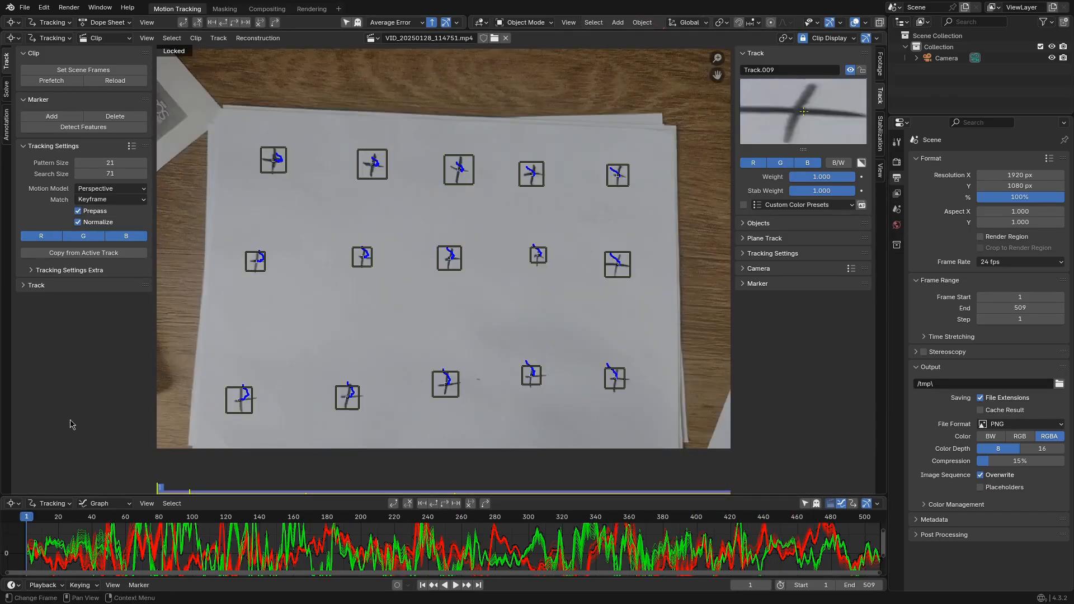
Solve the camera motion and turn on the marker info in the clip display
{"action": "left_click", "coordinate": [6, 88]}
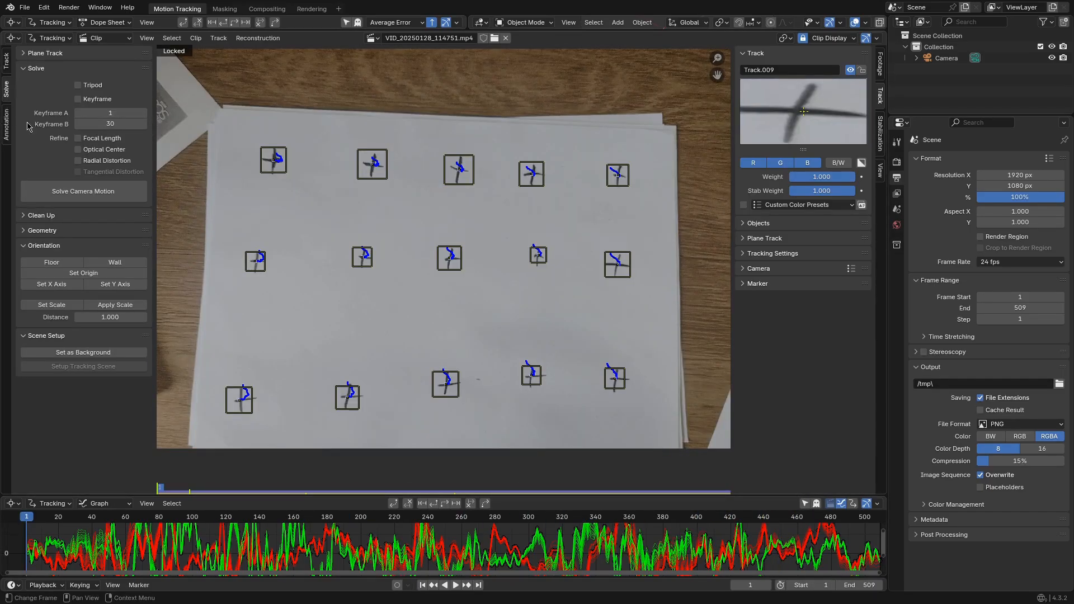
{"action": "left_click", "coordinate": [59, 193]}
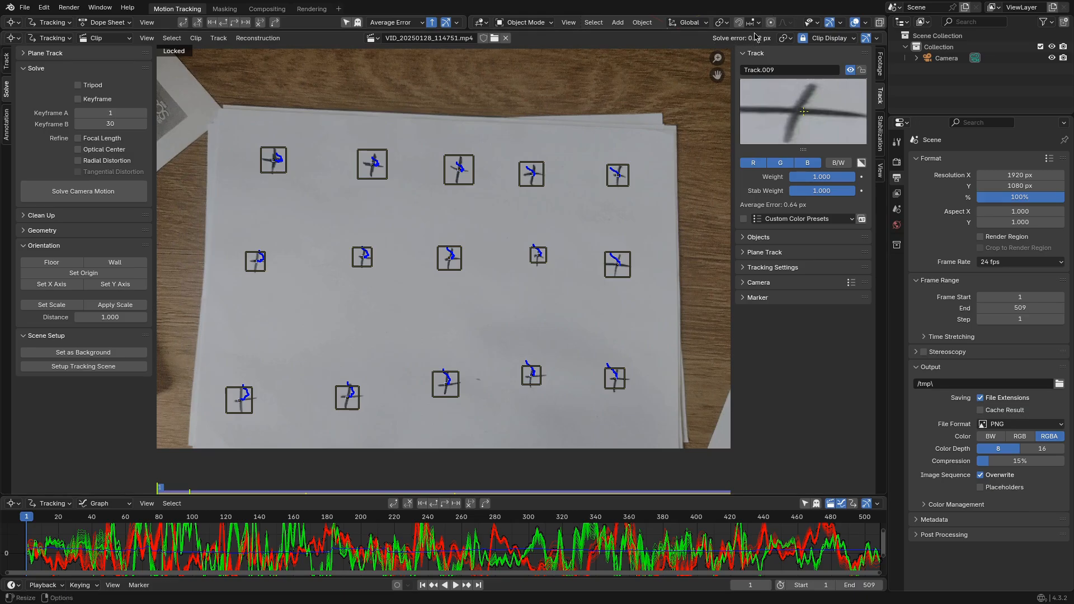
{"action": "left_click", "coordinate": [822, 39]}
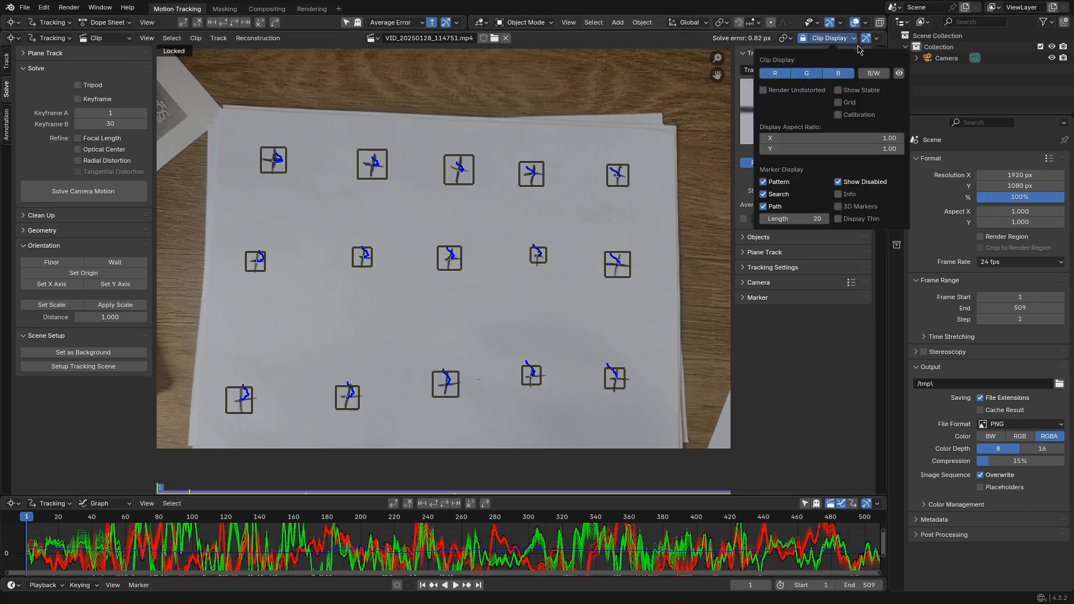
{"action": "left_click", "coordinate": [838, 194]}
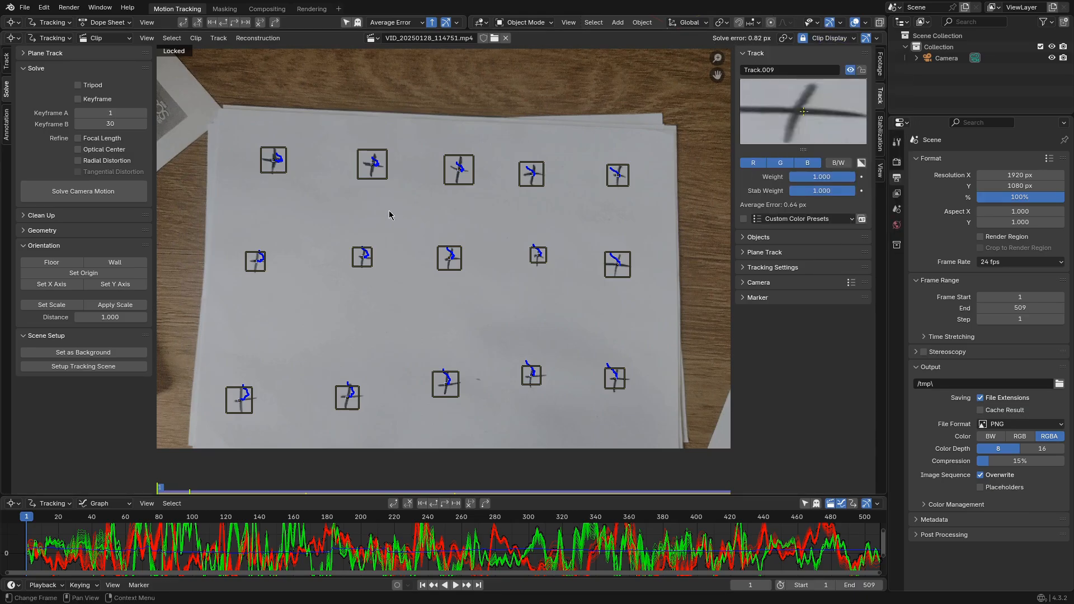
Set the weight of the first marker in the bottom row to 0.467
{"action": "scroll", "coordinate": [395, 211], "scroll_direction": "up", "scroll_amount": 4}
{"action": "middle_click_drag", "start_coordinate": [355, 287], "coordinate": [447, 177]}
{"action": "middle_click_drag", "start_coordinate": [423, 318], "coordinate": [411, 139]}
{"action": "scroll", "coordinate": [543, 199], "scroll_direction": "down", "scroll_amount": 2}
{"action": "scroll", "coordinate": [267, 401], "scroll_direction": "up", "scroll_amount": 4}
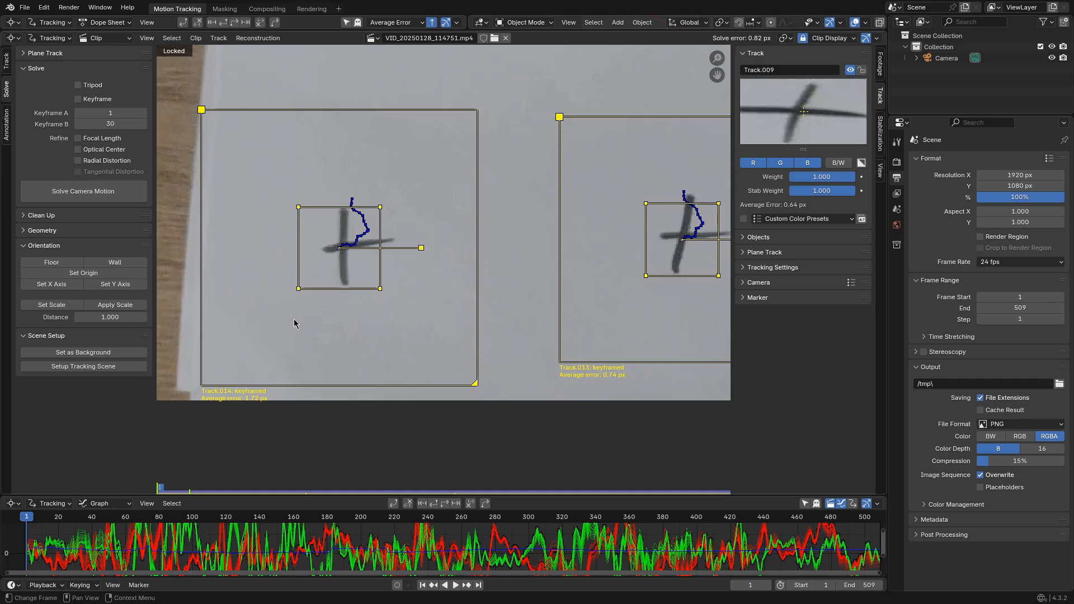
{"action": "left_click", "coordinate": [297, 290]}
{"action": "key", "text": "alt+a"}
{"action": "left_click", "coordinate": [298, 290]}
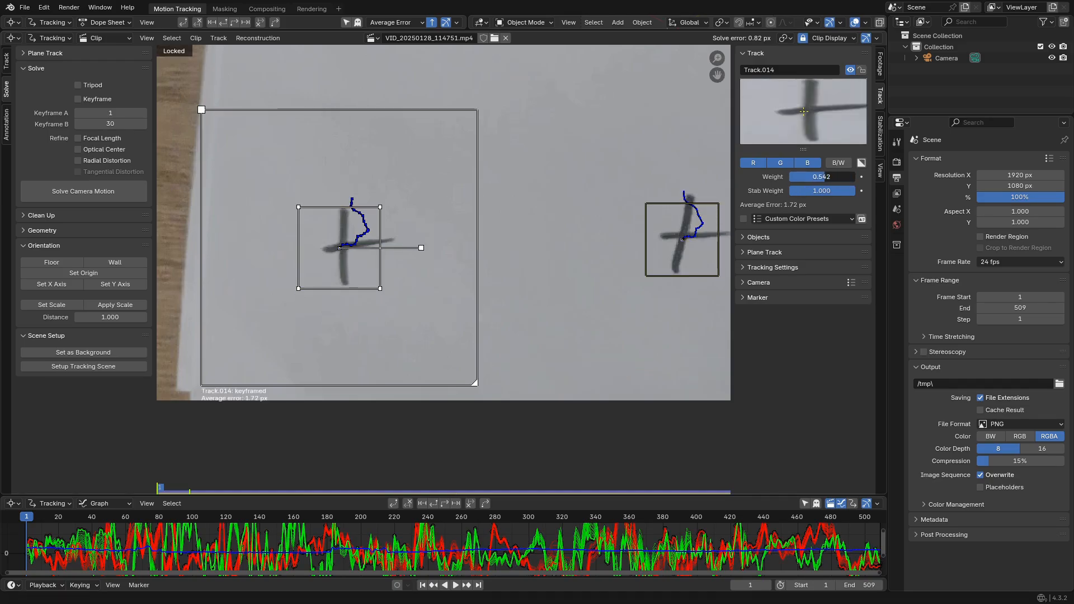
Check the average errors along the bottom row and set the weight of its last marker to 0.450
{"action": "key", "text": "alt+a"}
{"action": "key", "text": "a"}
{"action": "middle_click_drag", "start_coordinate": [608, 221], "coordinate": [134, 266]}
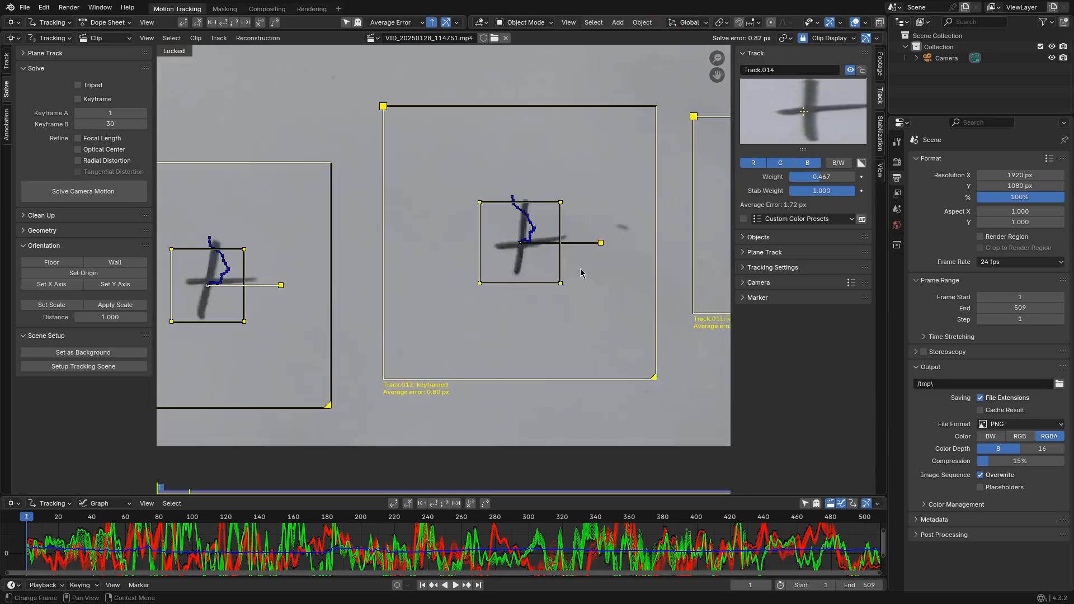
{"action": "middle_click_drag", "start_coordinate": [609, 255], "coordinate": [247, 290]}
{"action": "scroll", "coordinate": [453, 285], "scroll_direction": "down", "scroll_amount": 1}
{"action": "middle_click_drag", "start_coordinate": [436, 291], "coordinate": [280, 334]}
{"action": "key", "text": "alt+a"}
{"action": "left_click", "coordinate": [467, 324]}
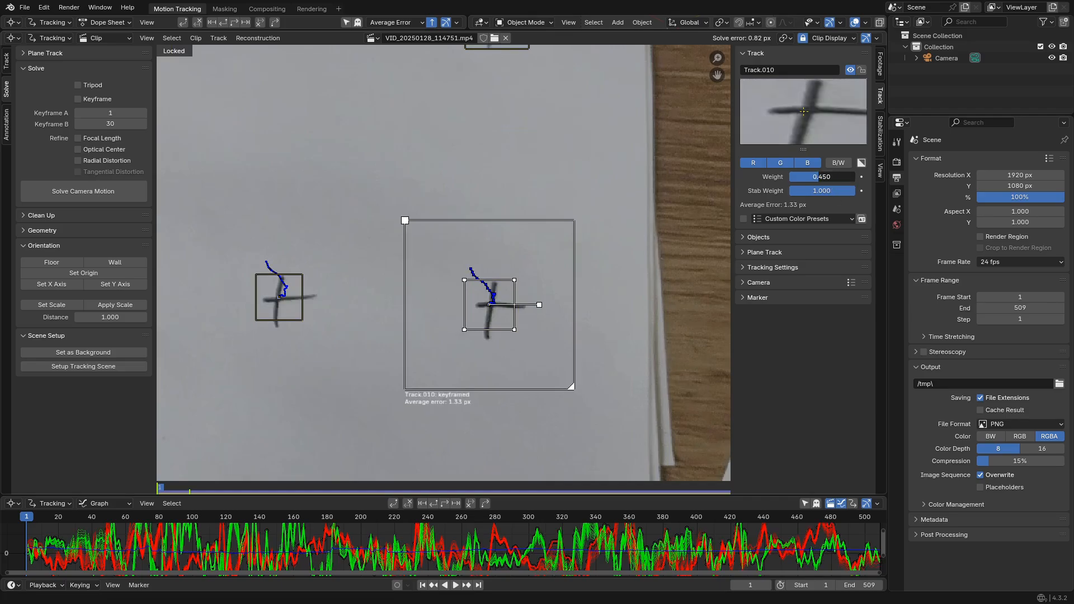
Set the weight of the last marker in the top row to 0.508 and solve the camera motion again
{"action": "key", "text": "a"}
{"action": "middle_click_drag", "start_coordinate": [423, 309], "coordinate": [446, 463]}
{"action": "middle_click_drag", "start_coordinate": [421, 274], "coordinate": [450, 448]}
{"action": "middle_click_drag", "start_coordinate": [492, 294], "coordinate": [71, 314]}
{"action": "key", "text": "alt+a"}
{"action": "left_click", "coordinate": [581, 246]}
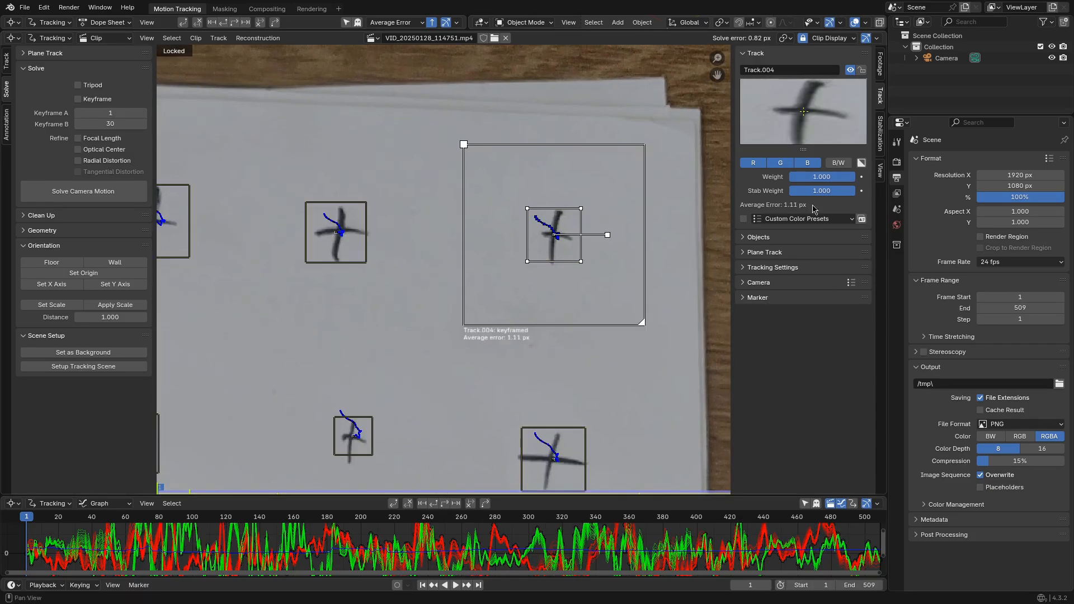
{"action": "left_click", "coordinate": [65, 190]}
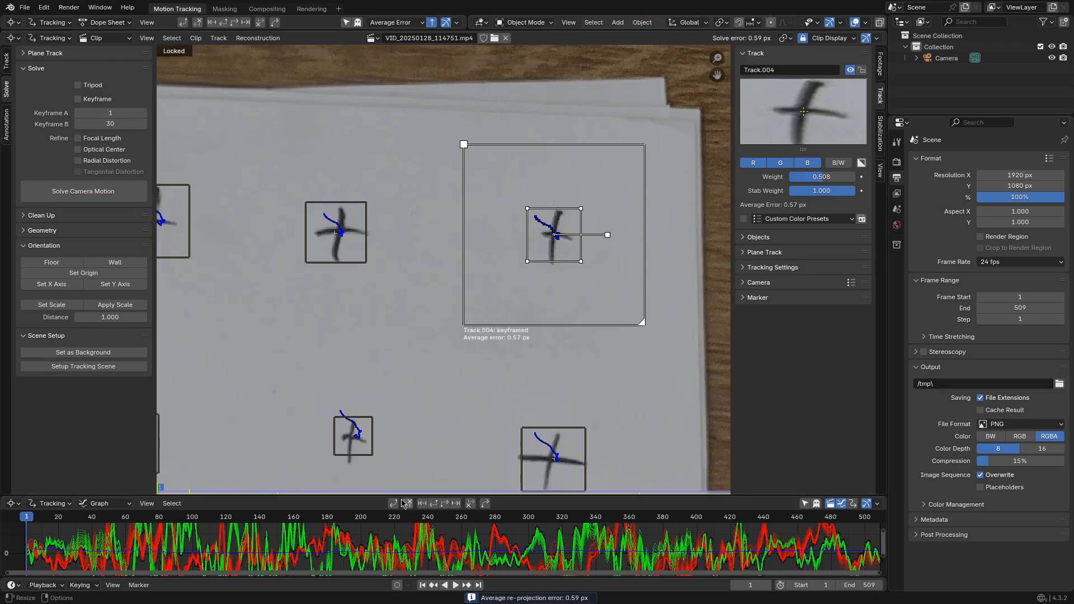
Set the solver's Keyframe A to 150 and Keyframe B to 180 and re-solve the camera motion
{"action": "scroll", "coordinate": [230, 316], "scroll_direction": "down", "scroll_amount": 5}
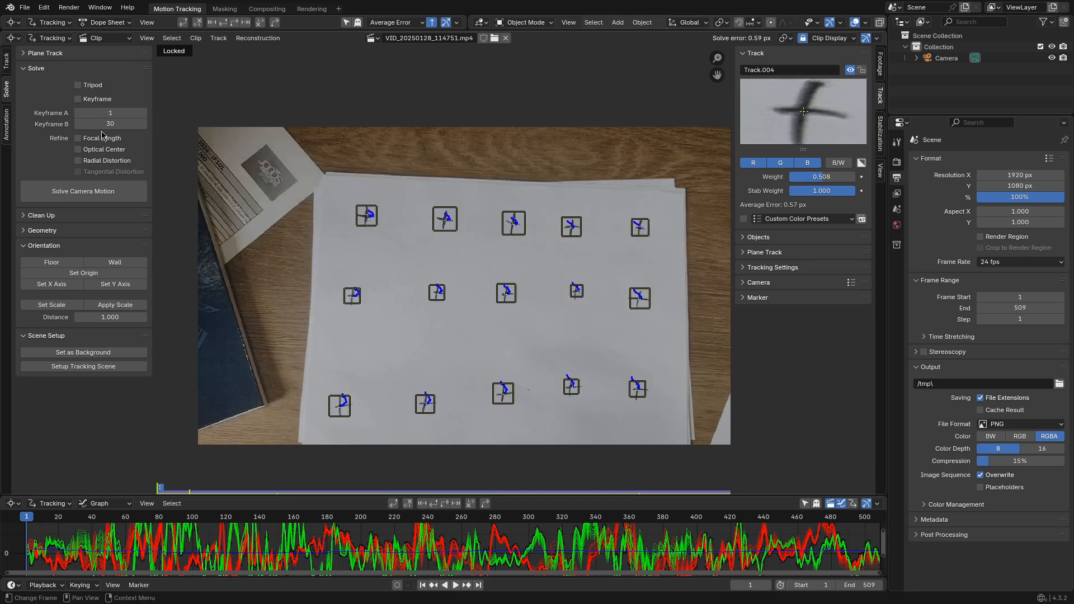
{"action": "left_click_drag", "start_coordinate": [29, 527], "coordinate": [292, 559]}
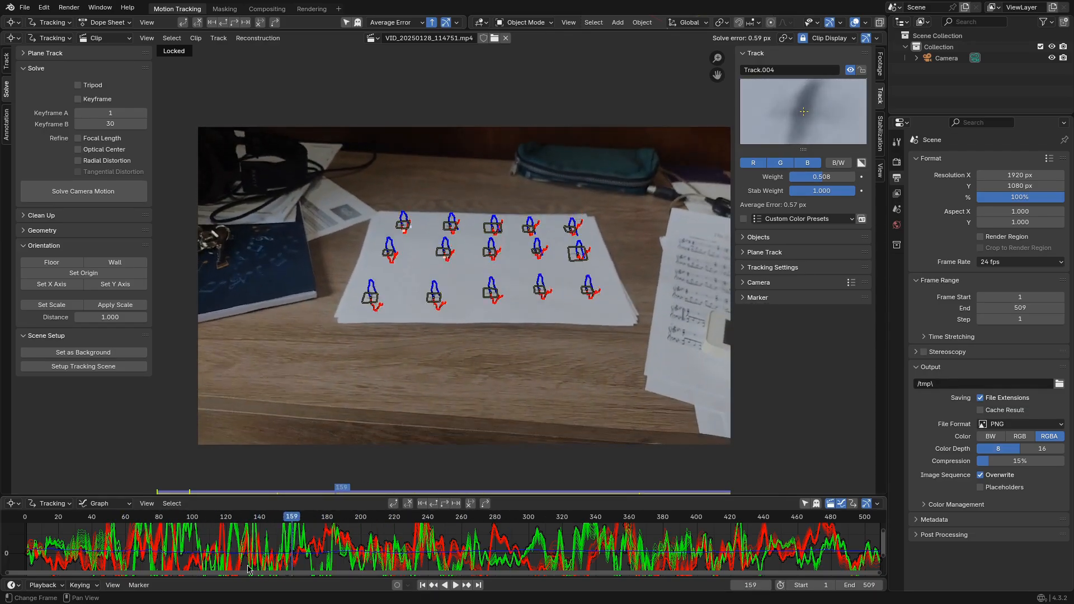
{"action": "type", "text": "150"}
{"action": "key", "text": "Return"}
{"action": "double_click", "coordinate": [112, 124]}
{"action": "type", "text": "180"}
{"action": "key", "text": "Return"}
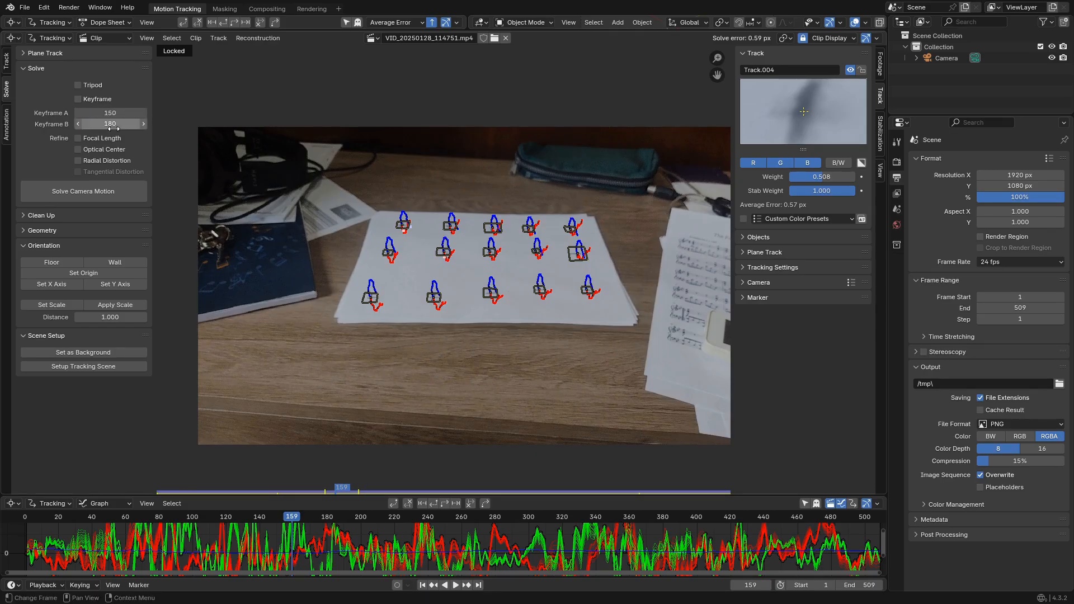
{"action": "left_click", "coordinate": [112, 189]}
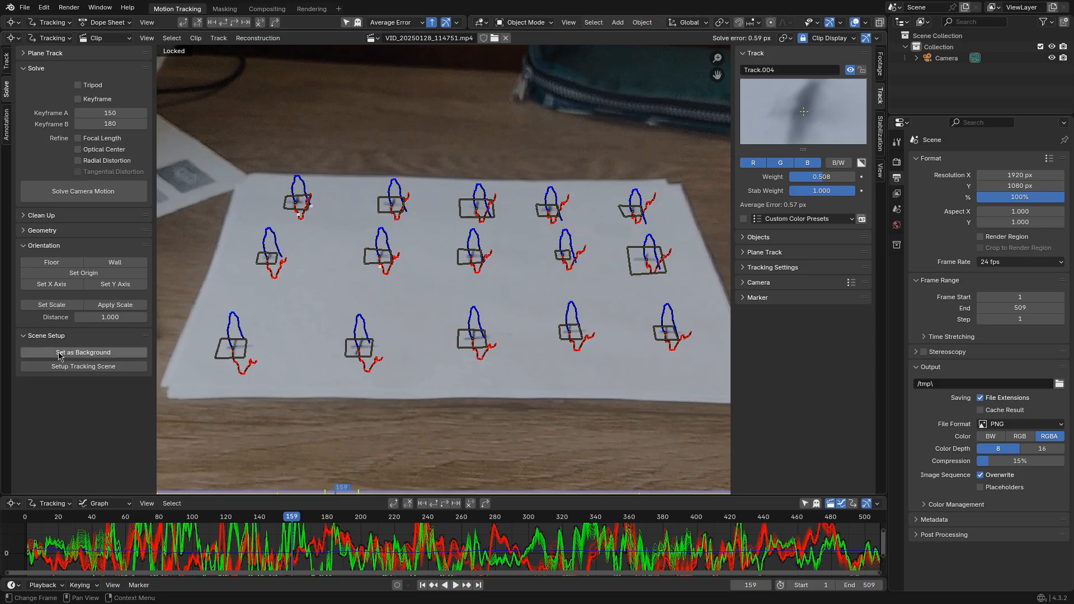
Set the scene origin at the third marker of the middle row
{"action": "scroll", "coordinate": [426, 258], "scroll_direction": "down", "scroll_amount": 1}
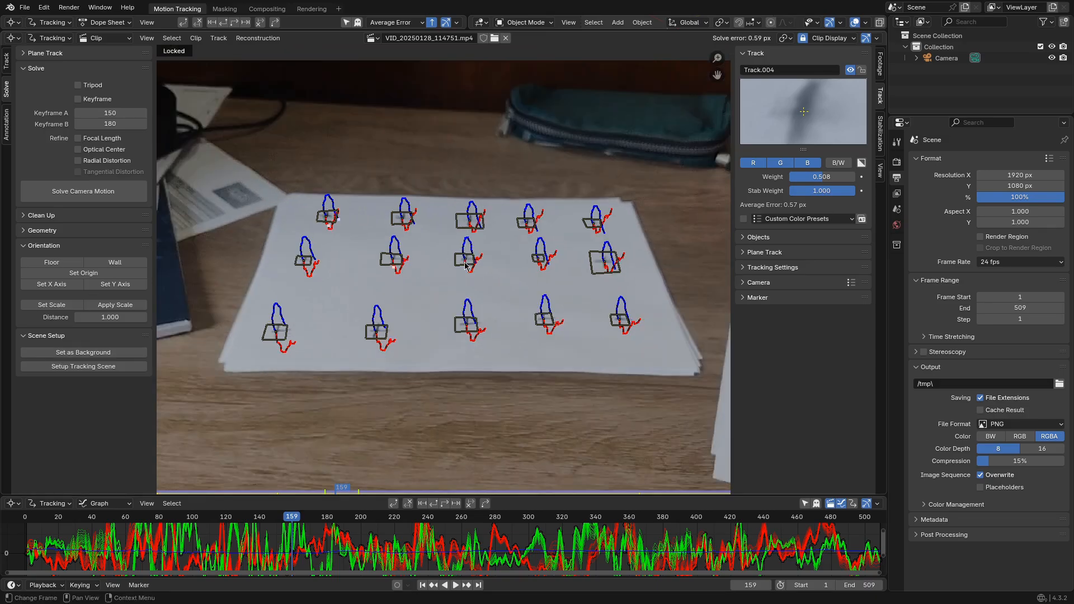
{"action": "left_click", "coordinate": [464, 268]}
{"action": "scroll", "coordinate": [470, 261], "scroll_direction": "up", "scroll_amount": 3}
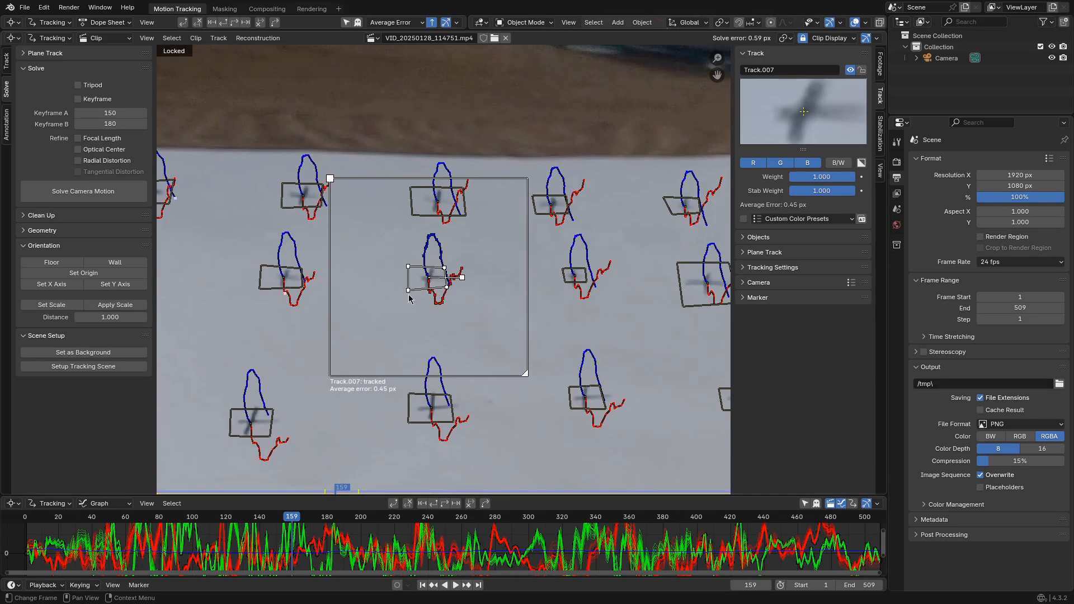
{"action": "left_click", "coordinate": [81, 274]}
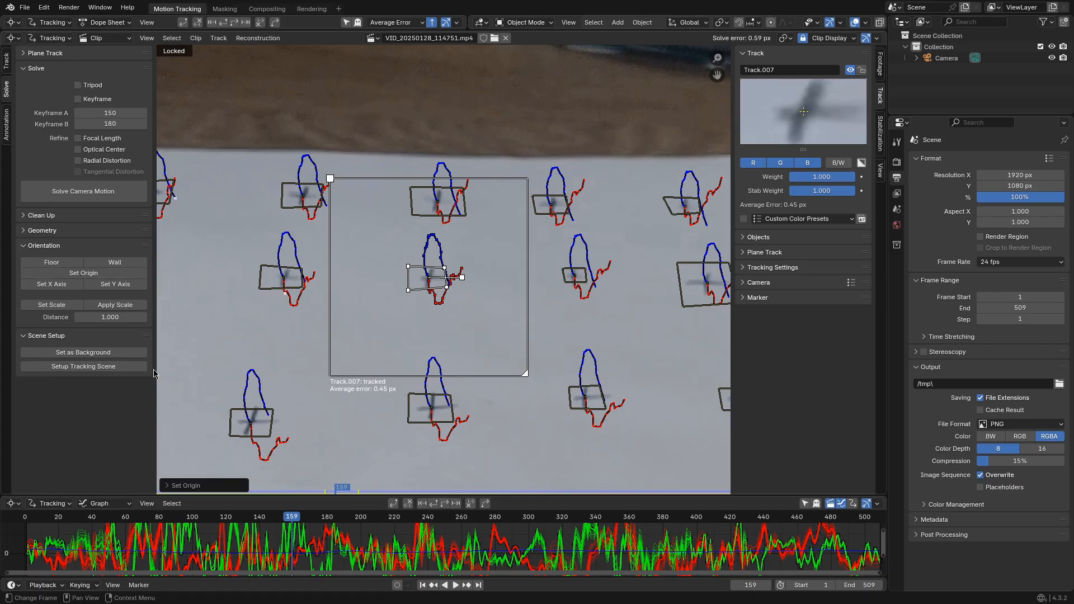
Set the X axis through the fourth marker of the middle row
{"action": "scroll", "coordinate": [455, 261], "scroll_direction": "down", "scroll_amount": 4}
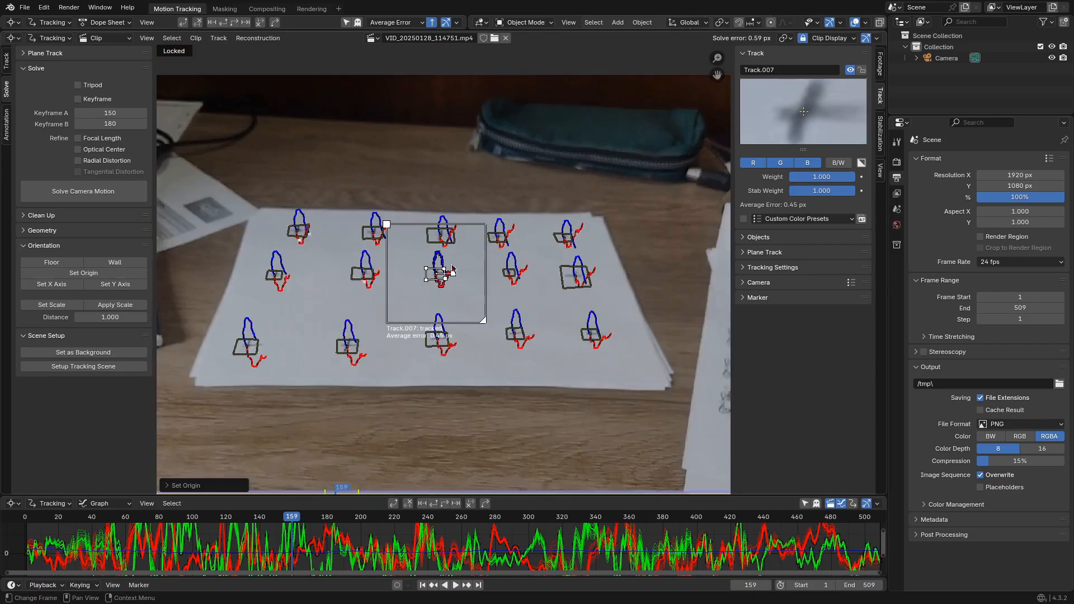
{"action": "left_click", "coordinate": [495, 274]}
{"action": "scroll", "coordinate": [495, 274], "scroll_direction": "up", "scroll_amount": 2}
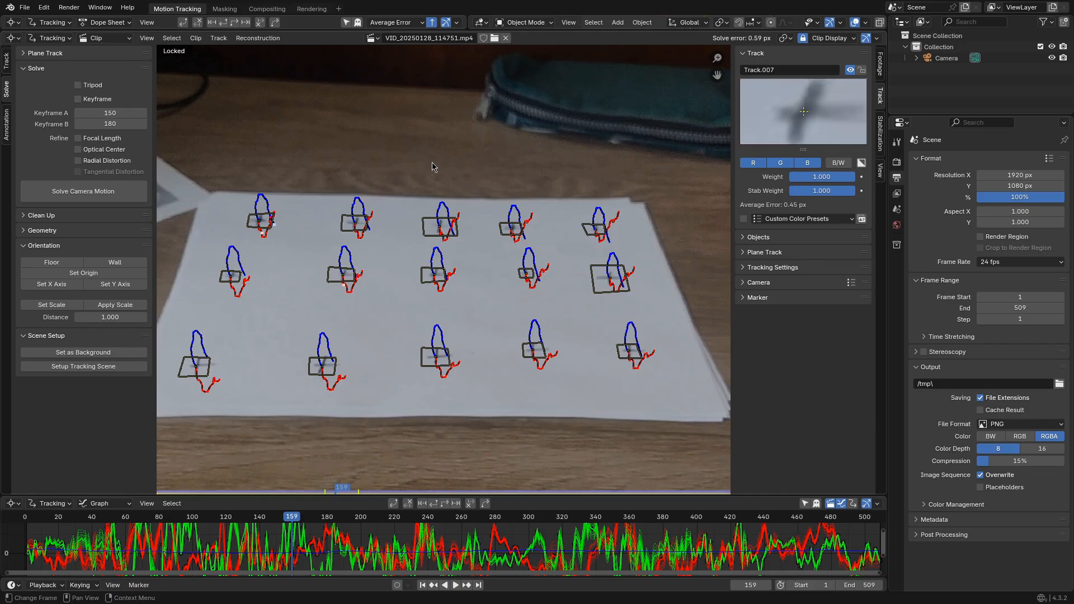
{"action": "left_click", "coordinate": [524, 278]}
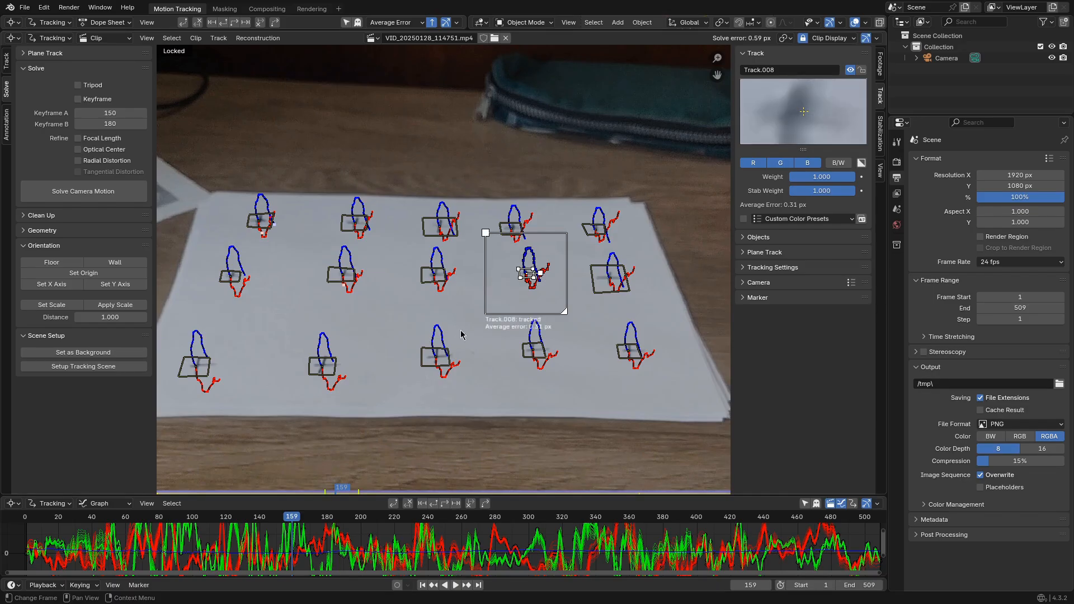
{"action": "left_click", "coordinate": [63, 285]}
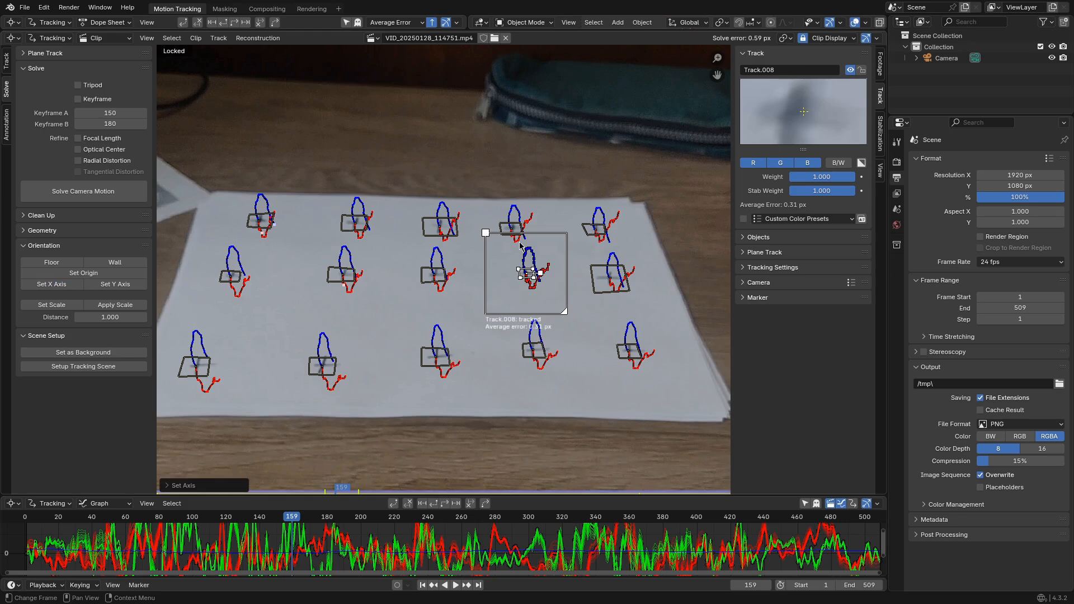
Set the scene scale using a distance of 0.25 between the first and last markers of the bottom row
{"action": "left_click", "coordinate": [303, 266]}
{"action": "scroll", "coordinate": [248, 301], "scroll_direction": "down", "scroll_amount": 1}
{"action": "left_click", "coordinate": [256, 342]}
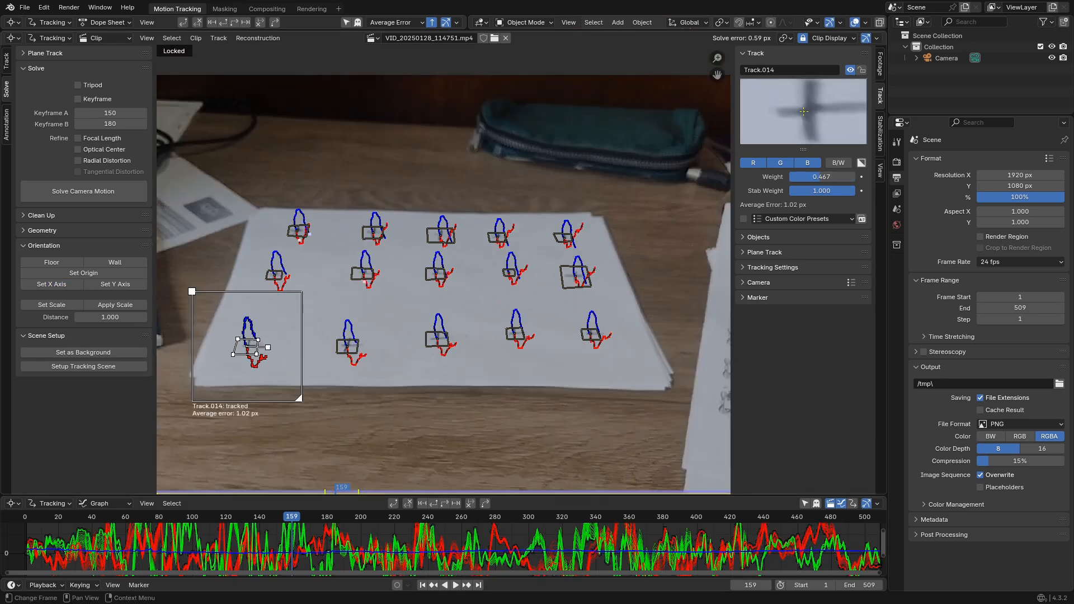
{"action": "left_click", "coordinate": [592, 335], "text": "shift"}
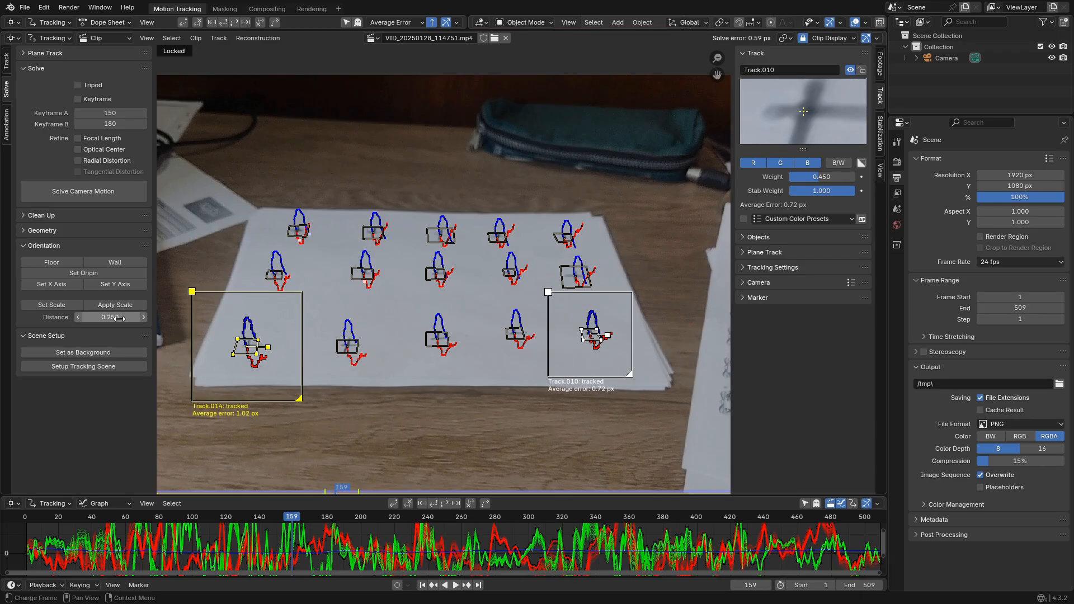
{"action": "left_click", "coordinate": [50, 305]}
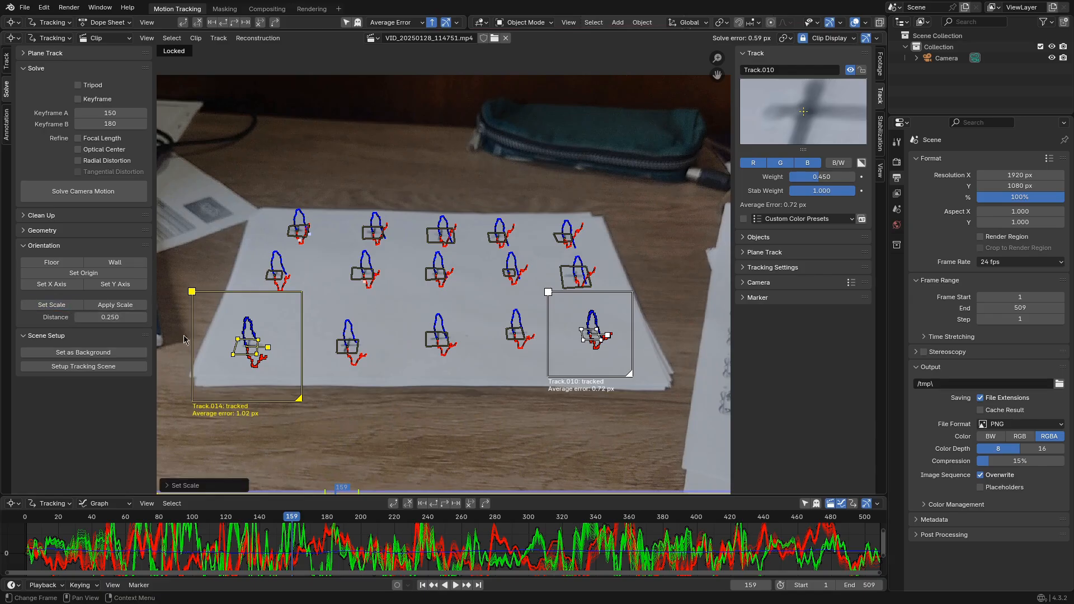
Set the clip as the camera background and set up the tracking scene
{"action": "left_click", "coordinate": [88, 354]}
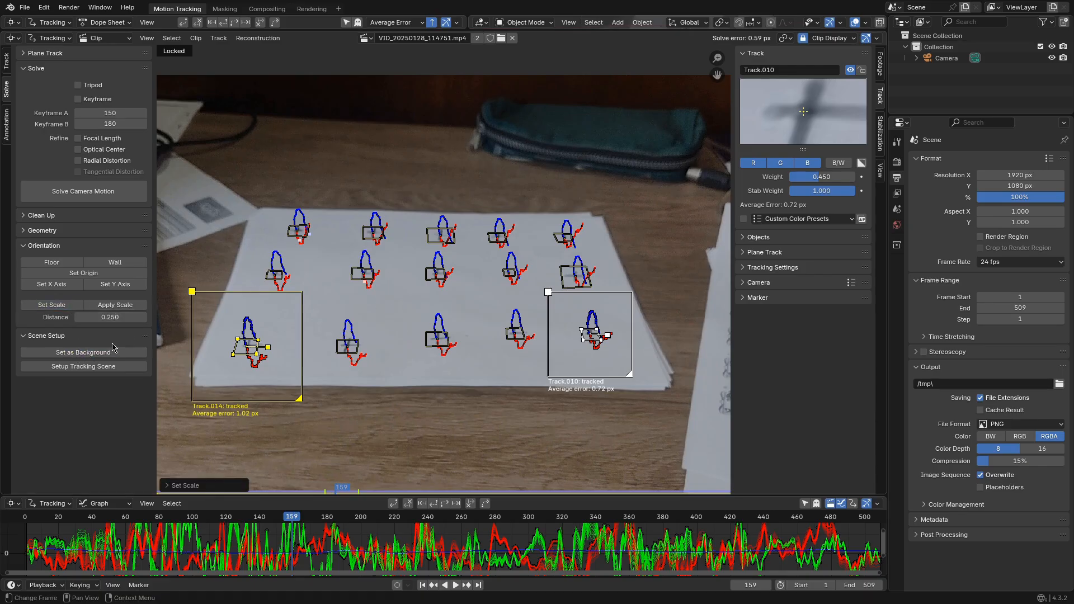
{"action": "left_click", "coordinate": [74, 374]}
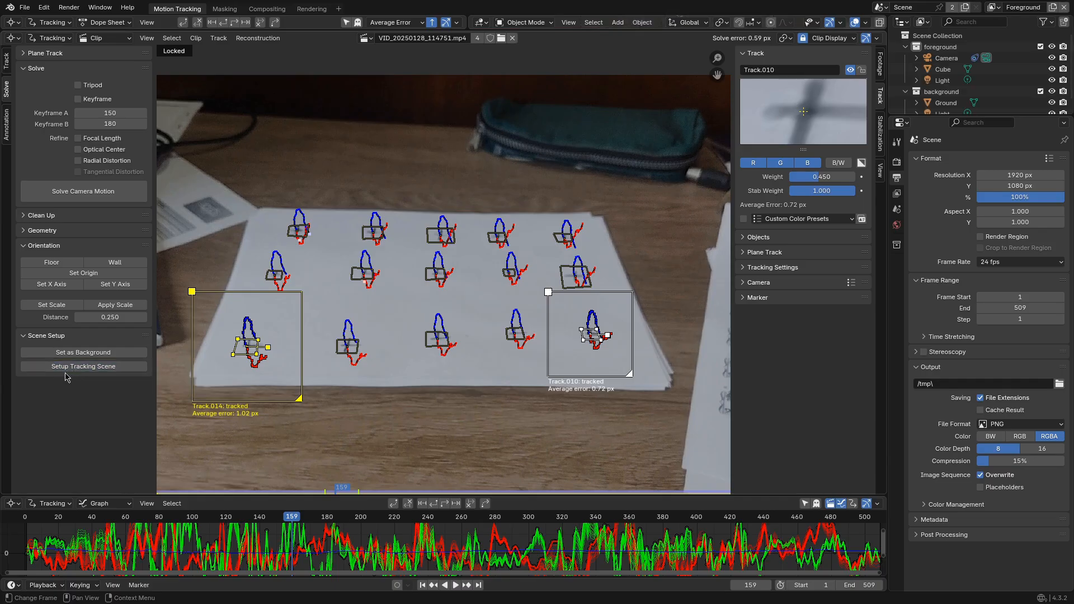
Enlarge the 3D viewport area and delete the cube from the foreground collection
{"action": "left_click_drag", "start_coordinate": [498, 32], "coordinate": [498, 316]}
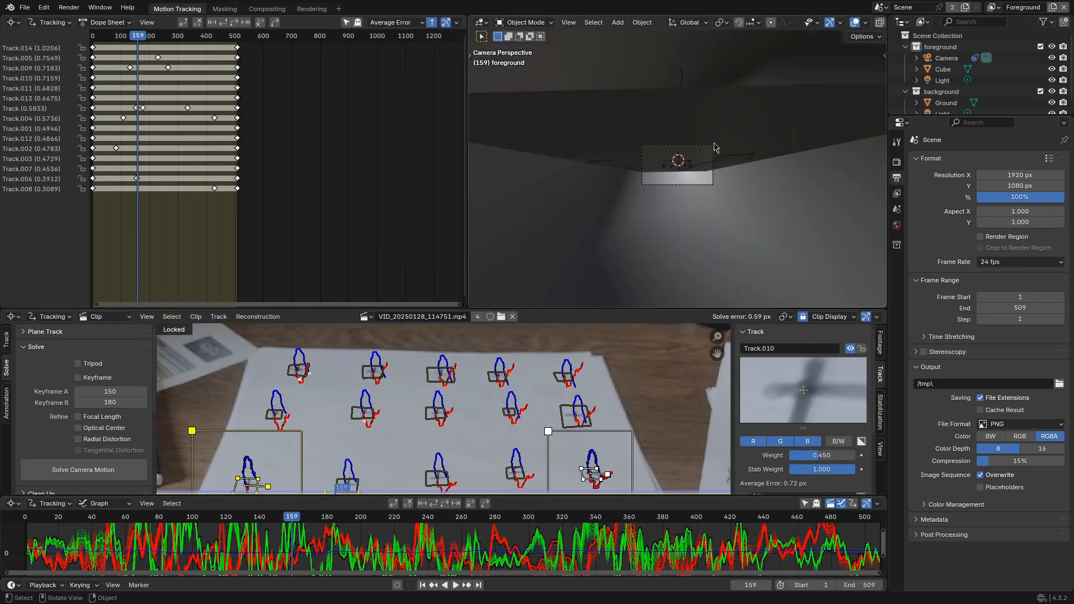
{"action": "key", "text": "Home"}
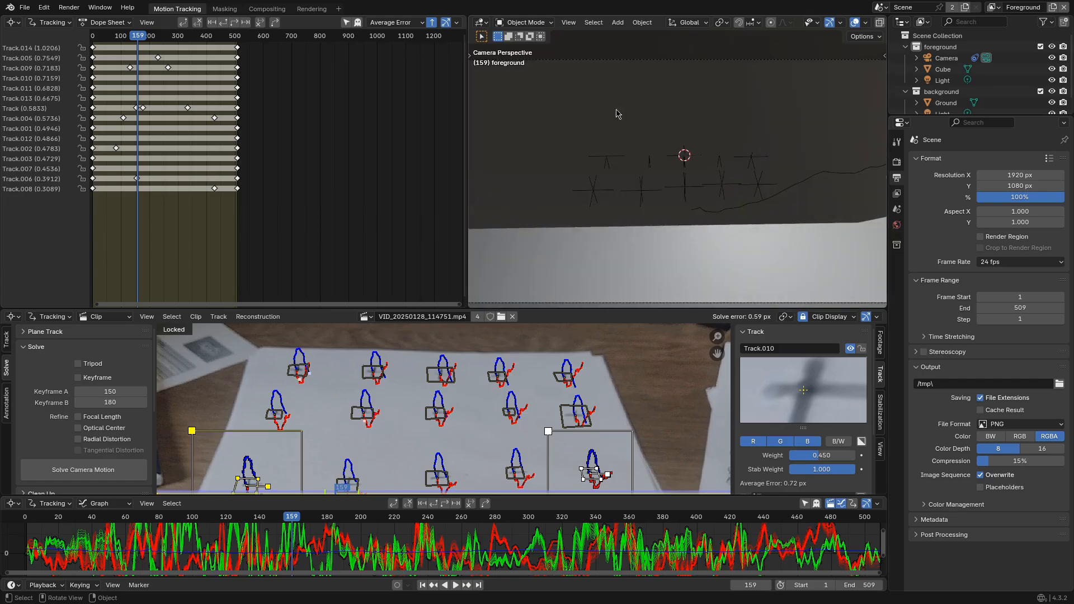
{"action": "scroll", "coordinate": [619, 157], "scroll_direction": "down", "scroll_amount": 8}
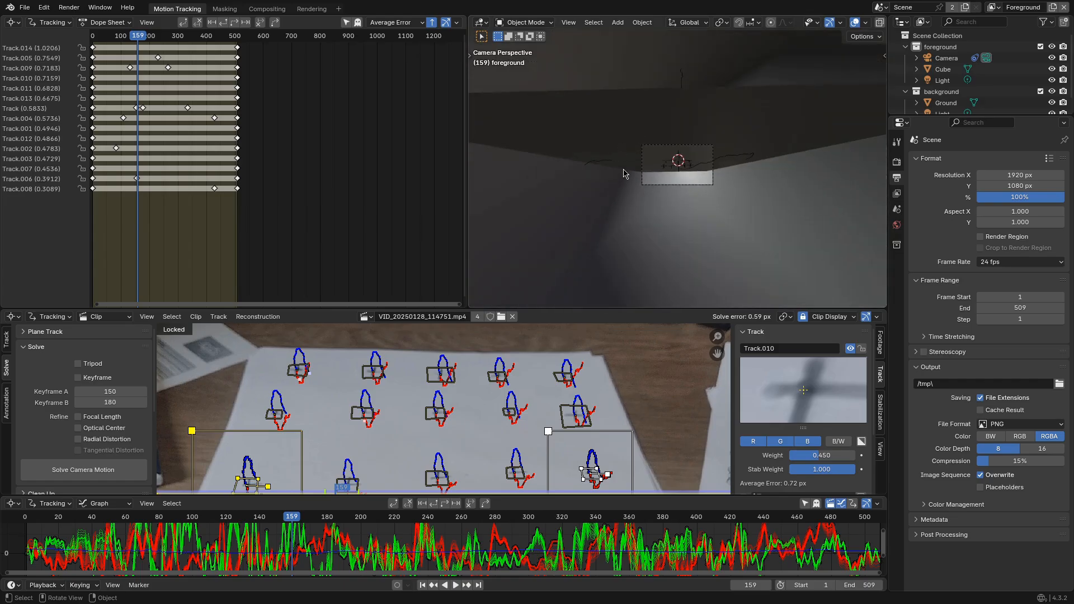
{"action": "left_click", "coordinate": [680, 189]}
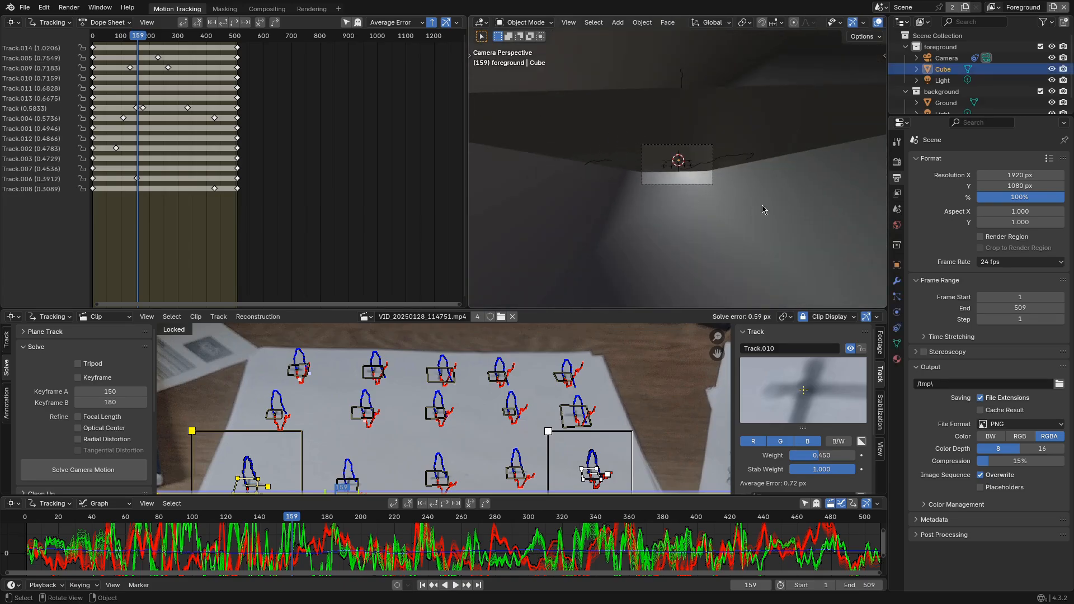
{"action": "key", "text": "x"}
{"action": "left_click", "coordinate": [651, 256]}
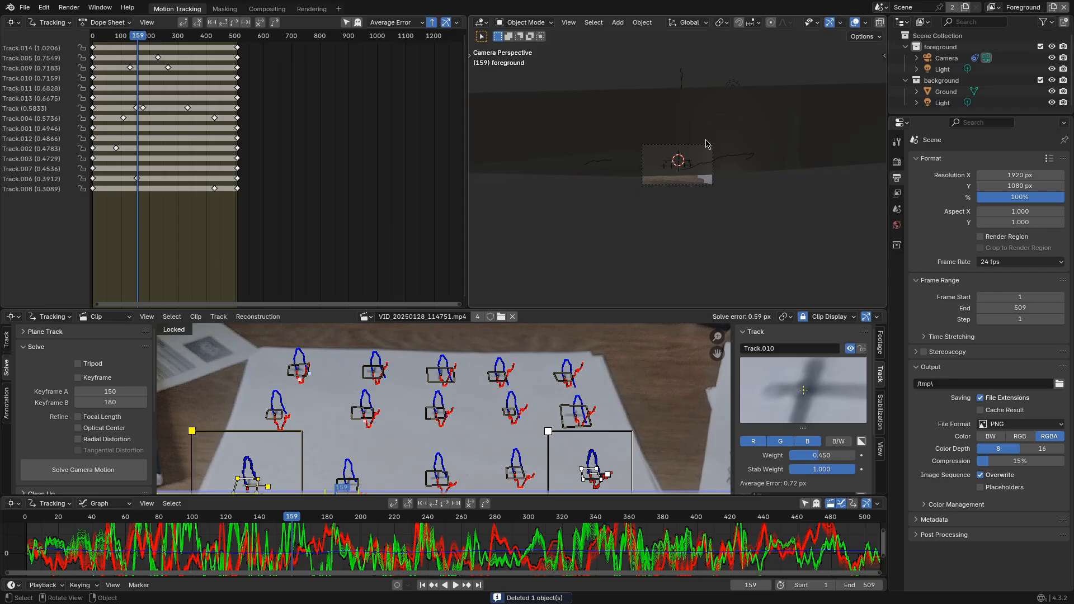
Play the animation from the first frame, checking the solved camera's movement from outside and through the camera view
{"action": "scroll", "coordinate": [706, 144], "scroll_direction": "up", "scroll_amount": 2}
{"action": "middle_click_drag", "start_coordinate": [706, 144], "coordinate": [613, 163]}
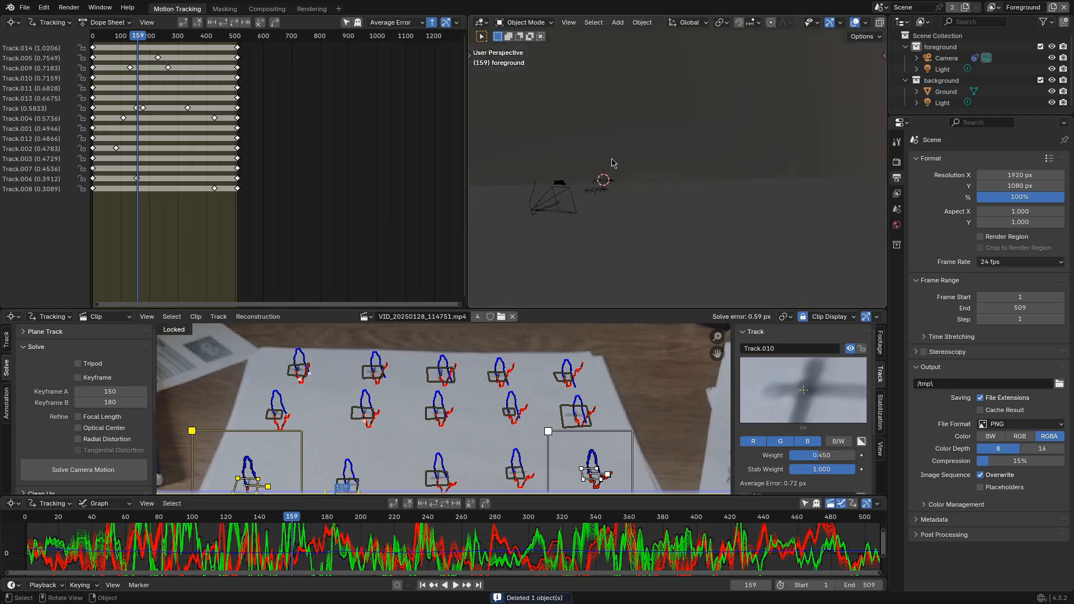
{"action": "key", "text": "shift+Left"}
{"action": "key", "text": "space"}
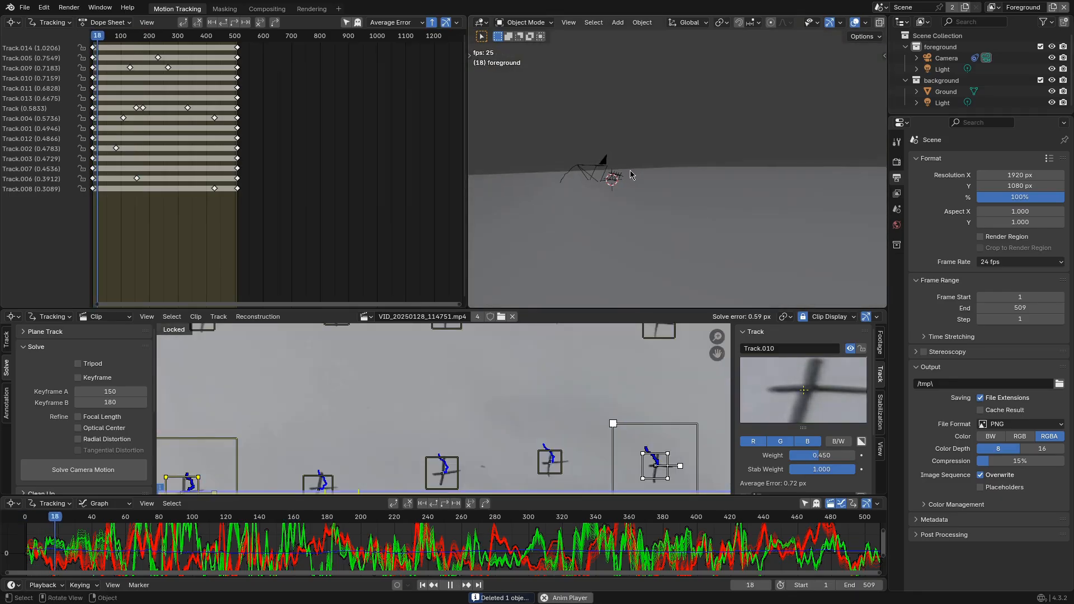
{"action": "middle_click_drag", "start_coordinate": [620, 173], "coordinate": [616, 168]}
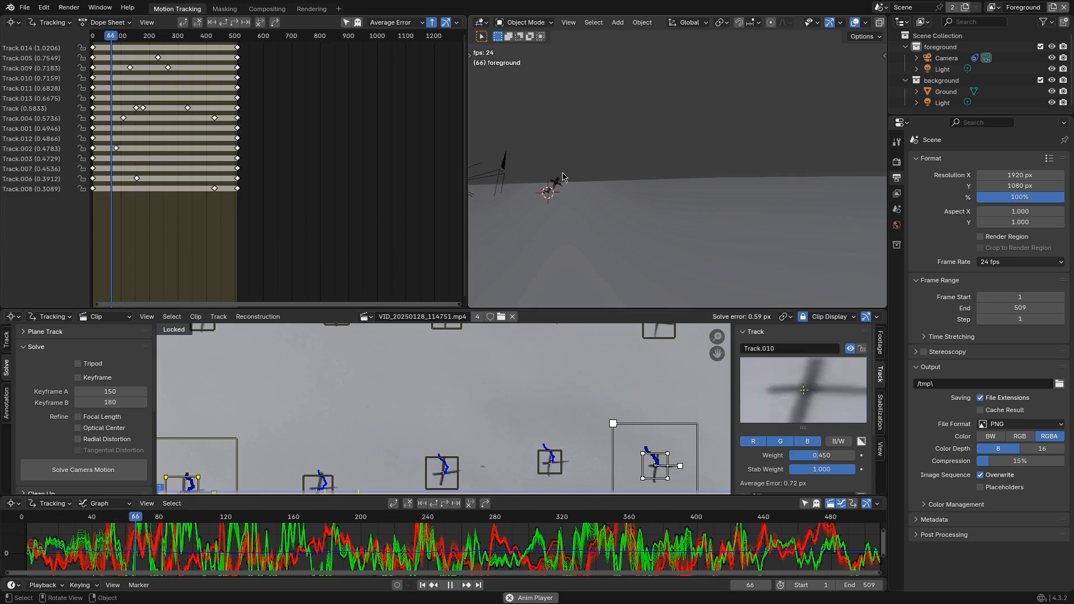
{"action": "middle_click_drag", "start_coordinate": [504, 168], "coordinate": [563, 177]}
{"action": "key", "text": "KP_0"}
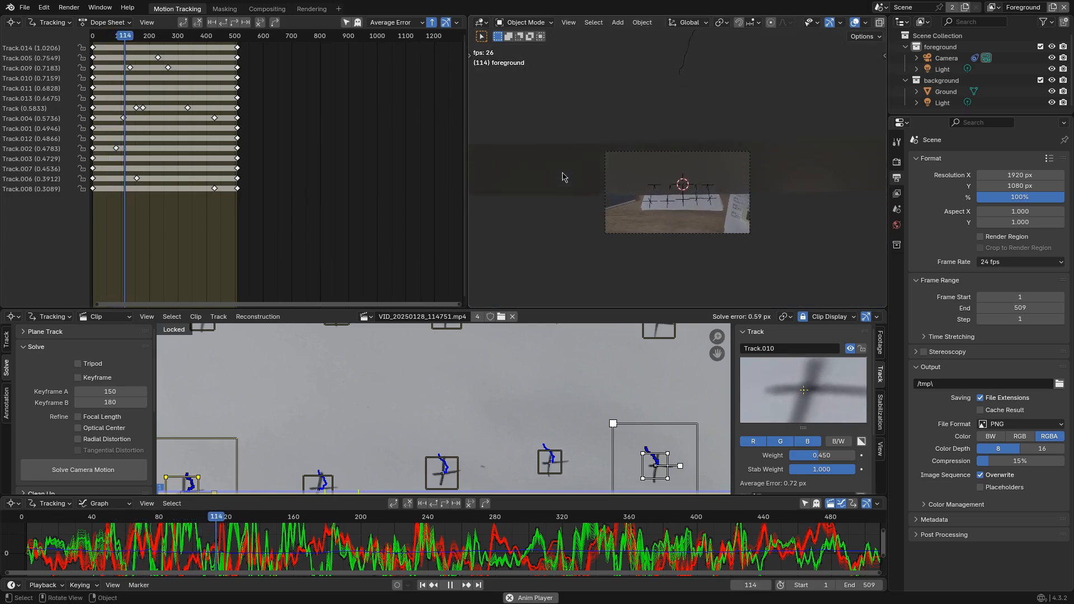
{"action": "key", "text": "Escape"}
Scale the Ground plane's mesh down in Edit Mode to roughly the size of the filmed paper
{"action": "left_click", "coordinate": [563, 177]}
{"action": "key", "text": "Tab"}
{"action": "key", "text": "s"}
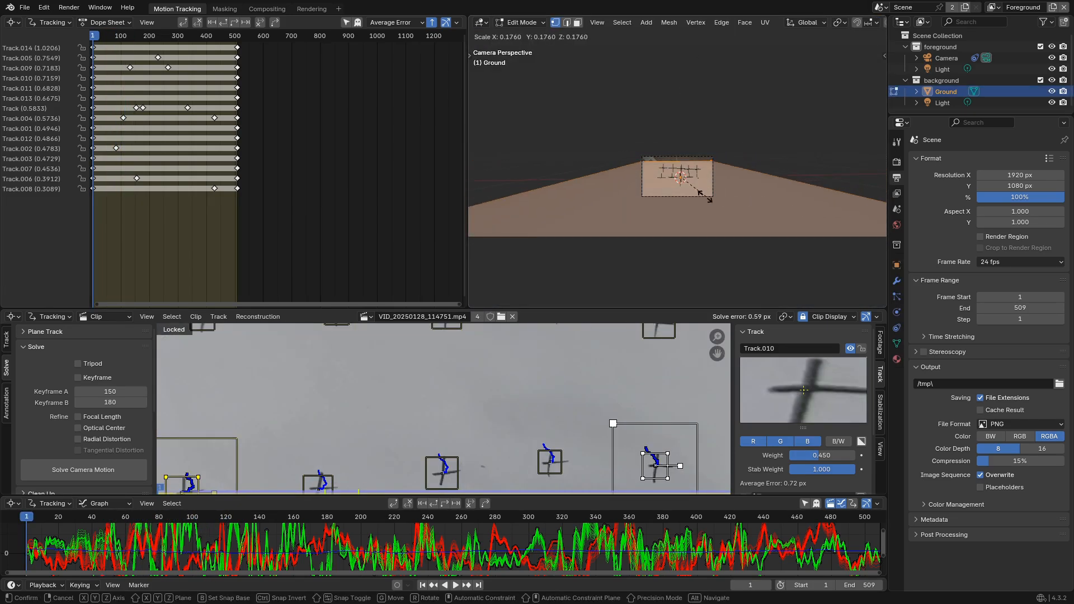
{"action": "left_click", "coordinate": [707, 195]}
{"action": "scroll", "coordinate": [707, 196], "scroll_direction": "up", "scroll_amount": 3}
{"action": "key", "text": "Tab"}
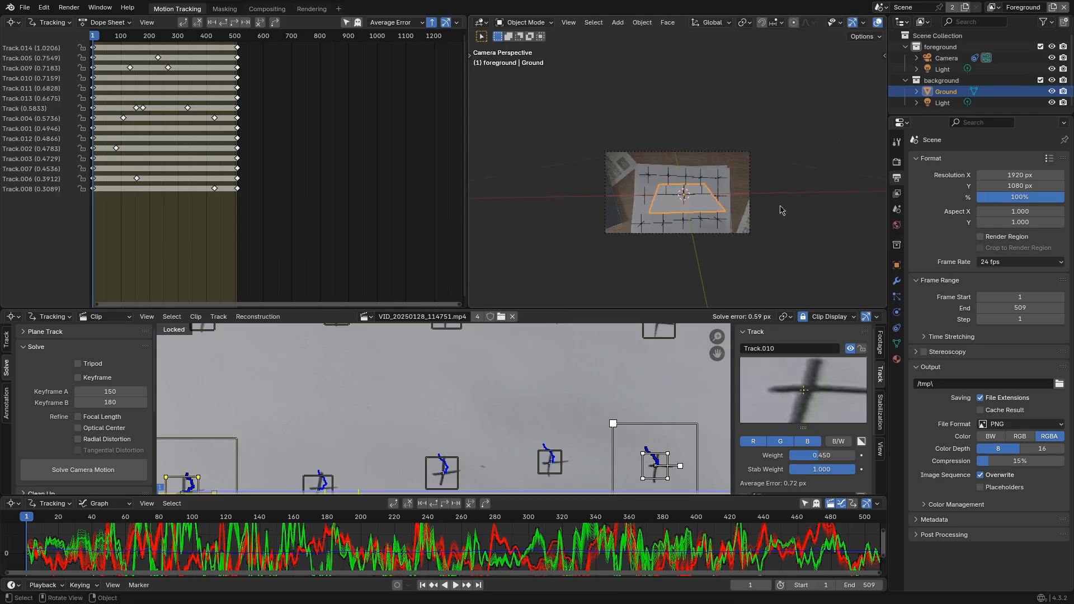
{"action": "scroll", "coordinate": [765, 164], "scroll_direction": "up", "scroll_amount": 3}
Select the camera and set the transform orientation to Local and the pivot point to 3D Cursor
{"action": "left_click", "coordinate": [761, 147]}
{"action": "key", "text": "comma"}
{"action": "key", "text": "Escape"}
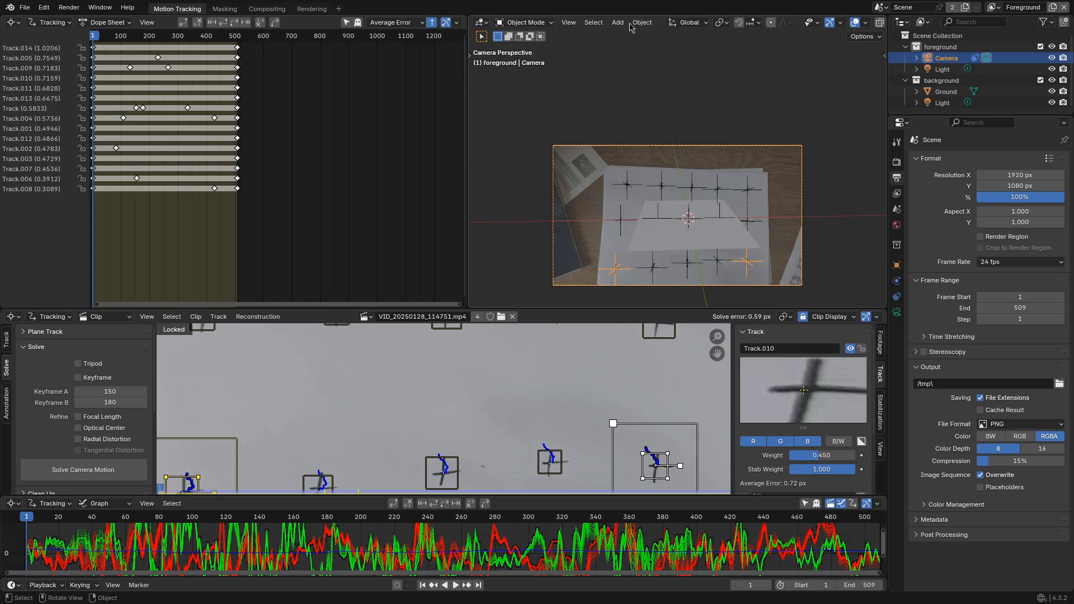
{"action": "left_click", "coordinate": [688, 22]}
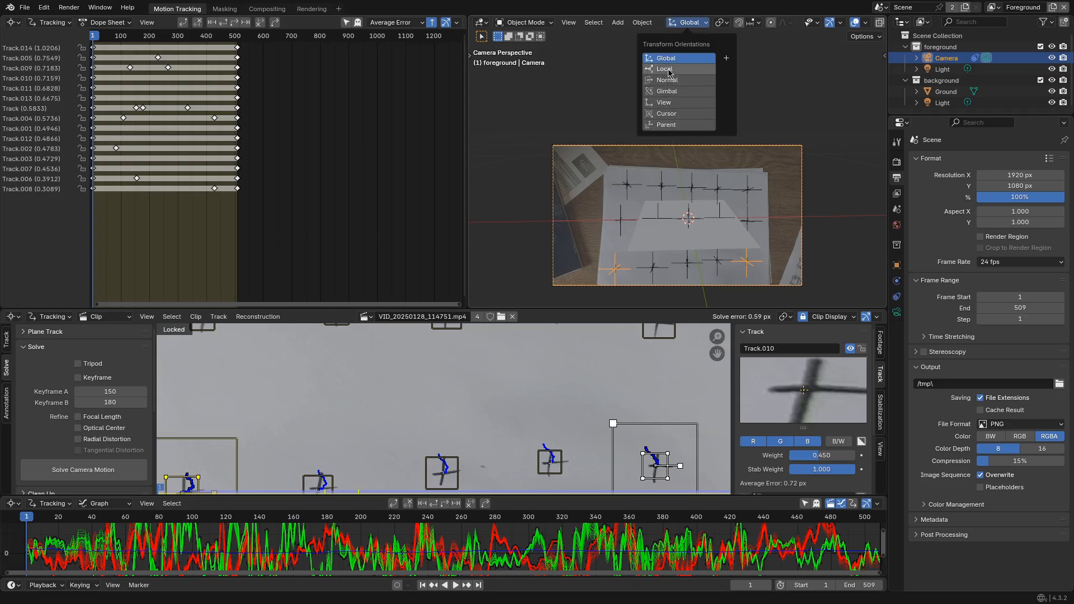
{"action": "left_click", "coordinate": [754, 23]}
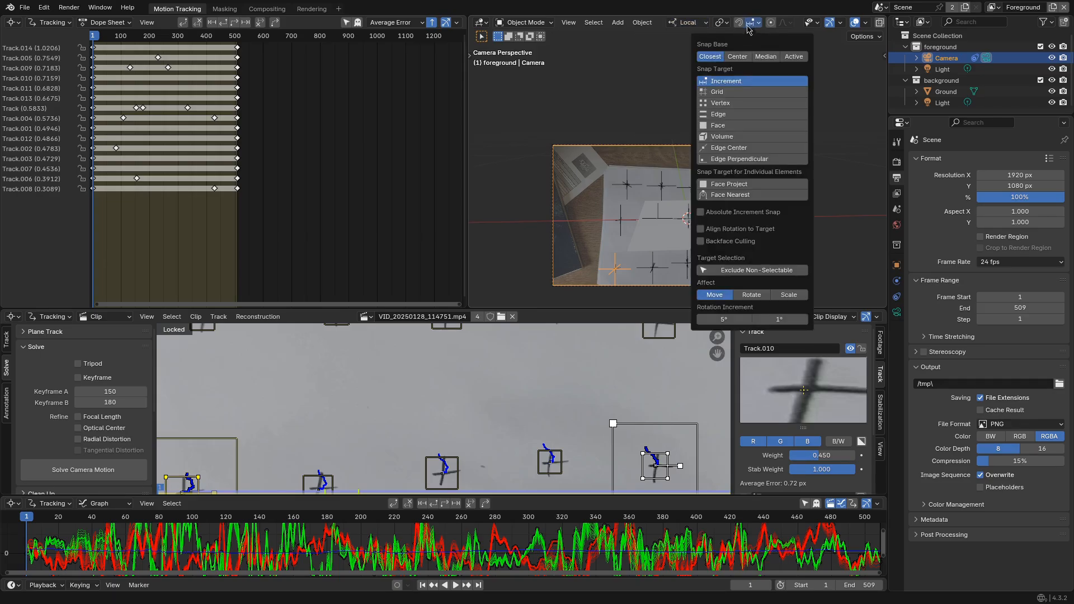
{"action": "left_click", "coordinate": [722, 23]}
{"action": "left_click", "coordinate": [750, 68]}
{"action": "middle_click_drag", "start_coordinate": [755, 139], "coordinate": [670, 211]}
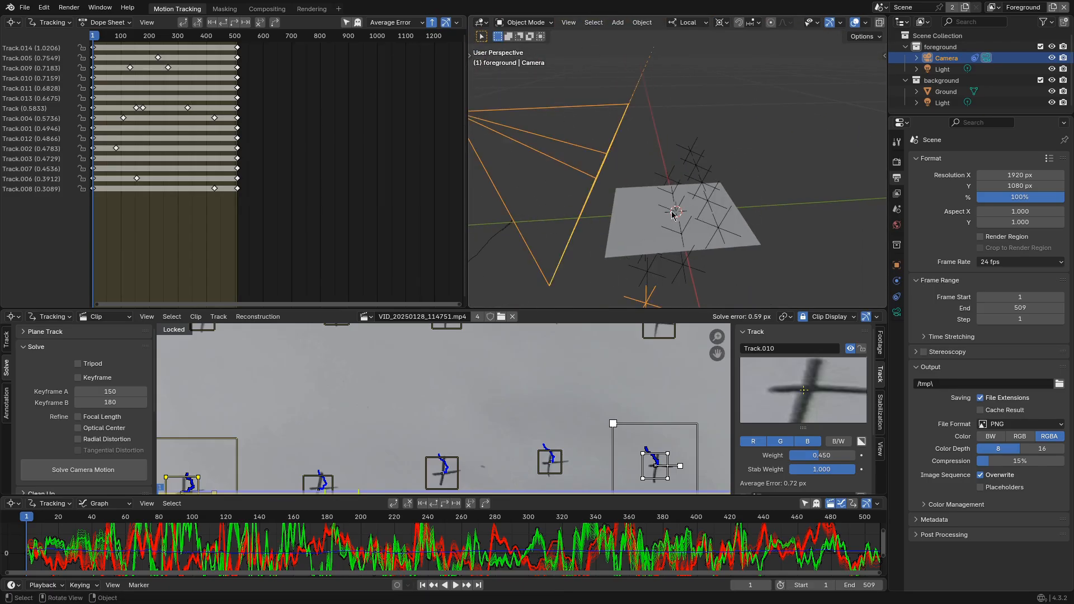
In camera view, rotate the camera about its local X and Y axes until the ground plane aligns with the paper
{"action": "key", "text": "KP_0"}
{"action": "key", "text": "r"}
{"action": "key", "text": "x"}
{"action": "key", "text": "x"}
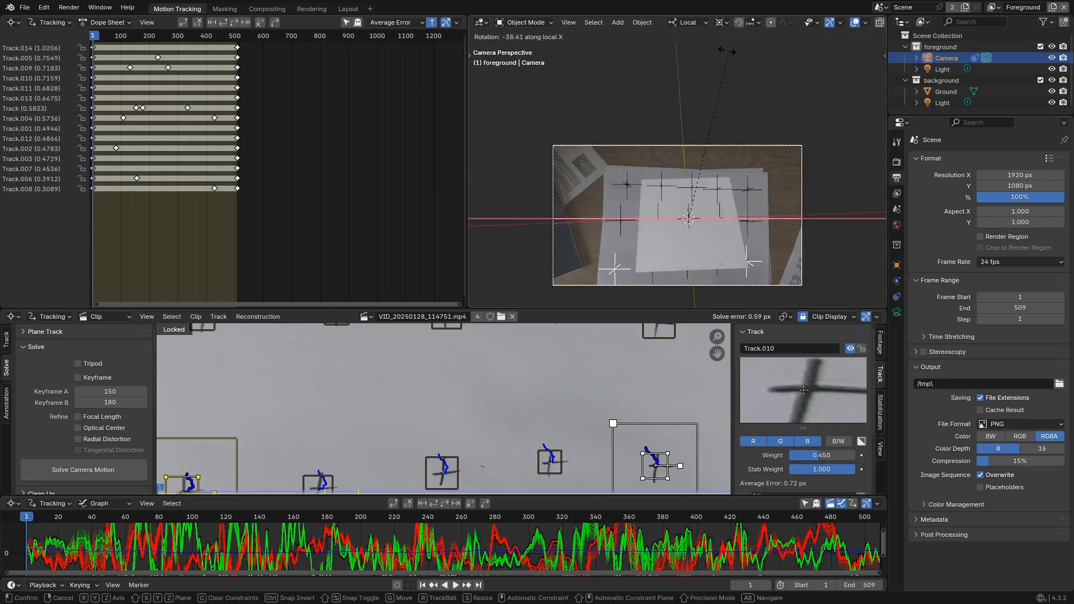
{"action": "left_click", "coordinate": [681, 51]}
{"action": "key", "text": "r"}
{"action": "key", "text": "y"}
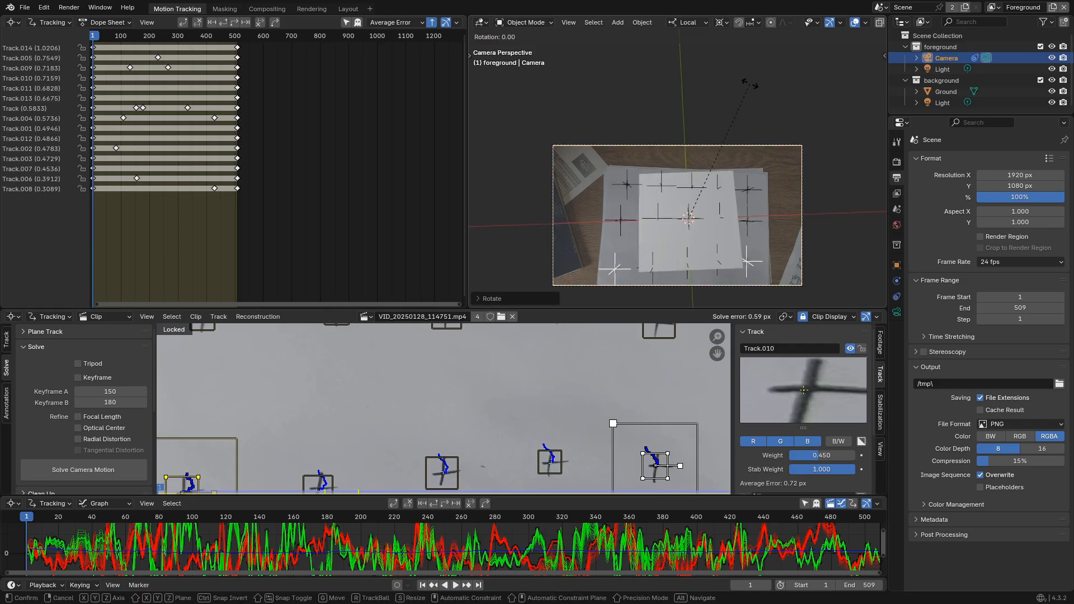
{"action": "left_click", "coordinate": [739, 124]}
Move the ground plane's two side edges along X to match the side edges of the filmed paper
{"action": "left_click", "coordinate": [722, 184]}
{"action": "key", "text": "Tab"}
{"action": "key", "text": "2"}
{"action": "left_click", "coordinate": [738, 203]}
{"action": "key", "text": "g"}
{"action": "key", "text": "x"}
{"action": "left_click", "coordinate": [765, 204]}
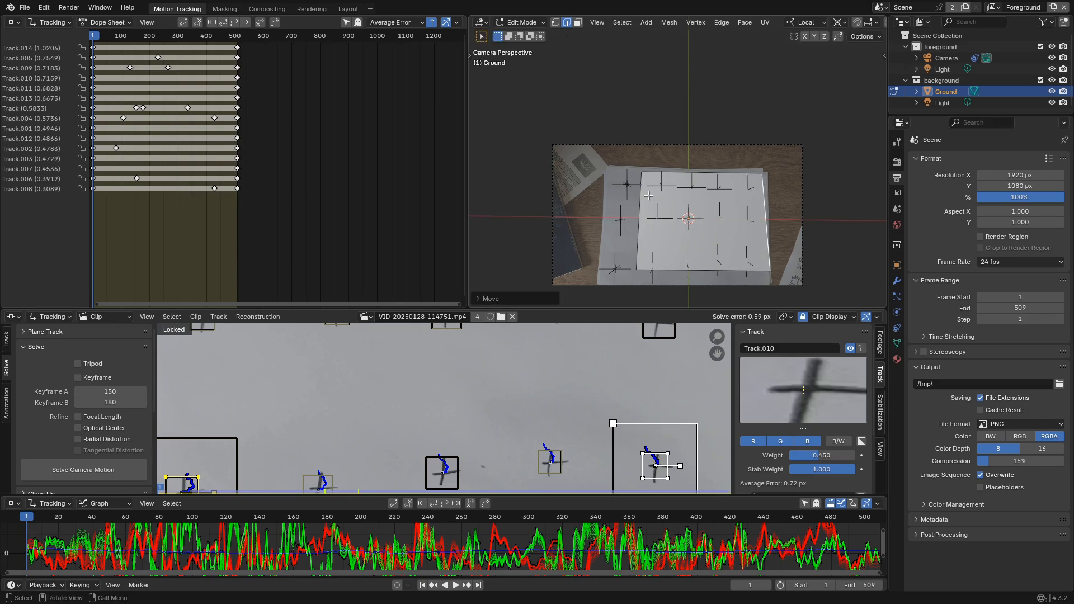
{"action": "key", "text": "g"}
{"action": "key", "text": "x"}
{"action": "left_click", "coordinate": [612, 196]}
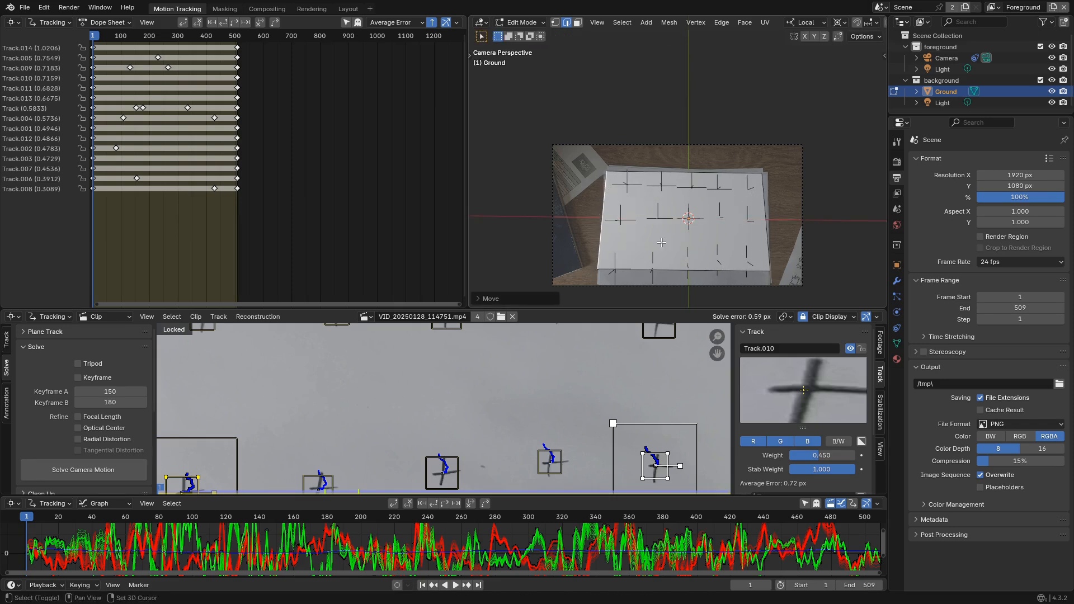
Move the ground plane's near edge along Y to the paper's near edge and play the animation to check the fit
{"action": "middle_click_drag", "start_coordinate": [669, 265], "coordinate": [672, 196], "text": "shift"}
{"action": "left_click", "coordinate": [671, 196]}
{"action": "key", "text": "g"}
{"action": "key", "text": "y"}
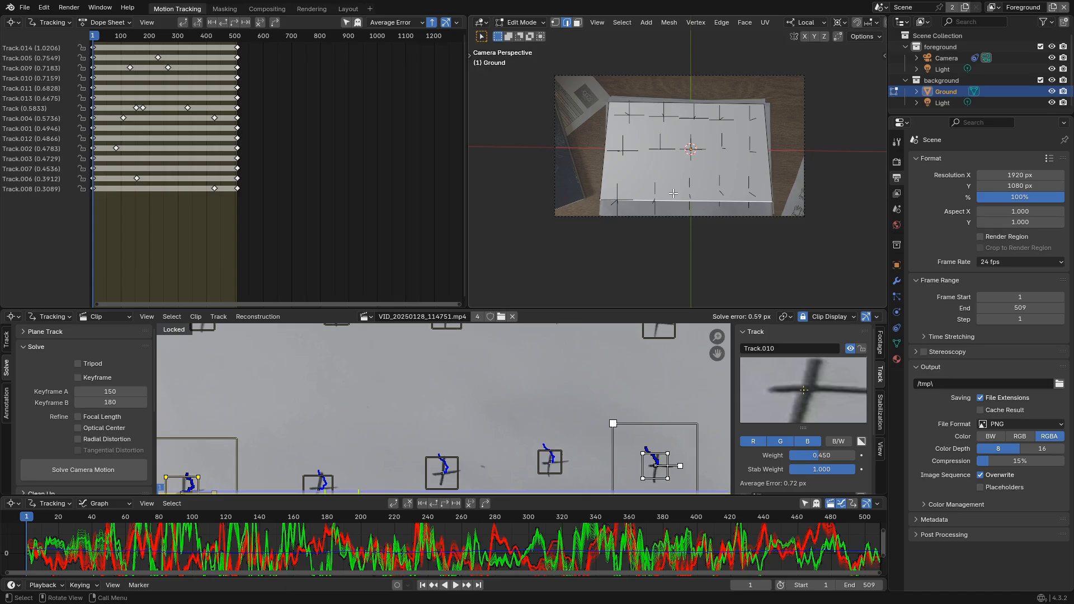
{"action": "left_click", "coordinate": [673, 202]}
{"action": "key", "text": "Tab"}
{"action": "key", "text": "space"}
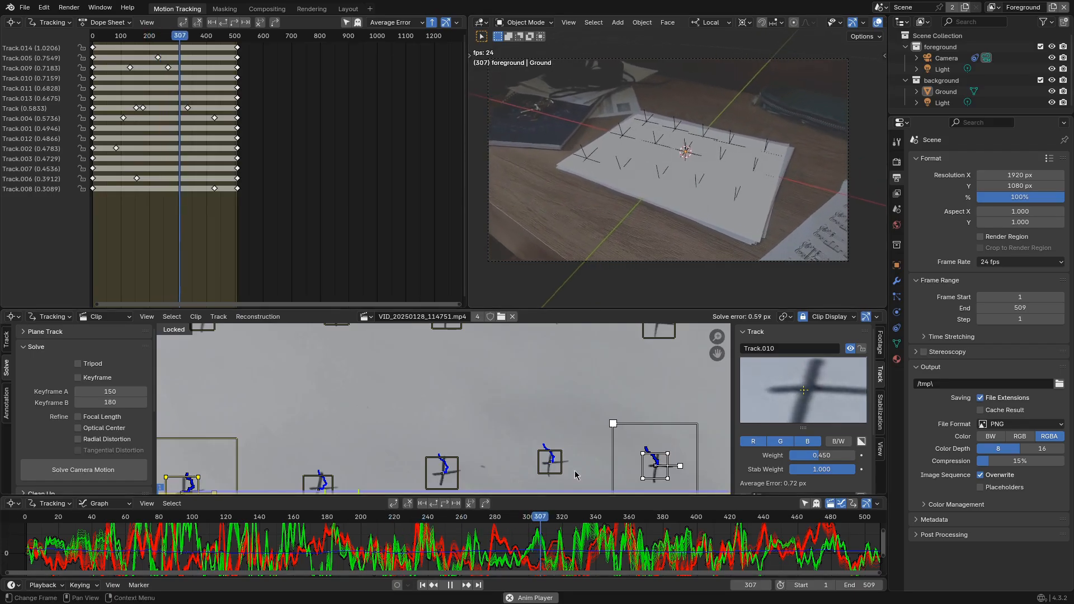
{"action": "key", "text": "Escape"}
Add a general Layout workspace and return to the first frame with the ground plane in view
{"action": "left_click", "coordinate": [339, 12]}
{"action": "mouse_move", "coordinate": [335, 30]}
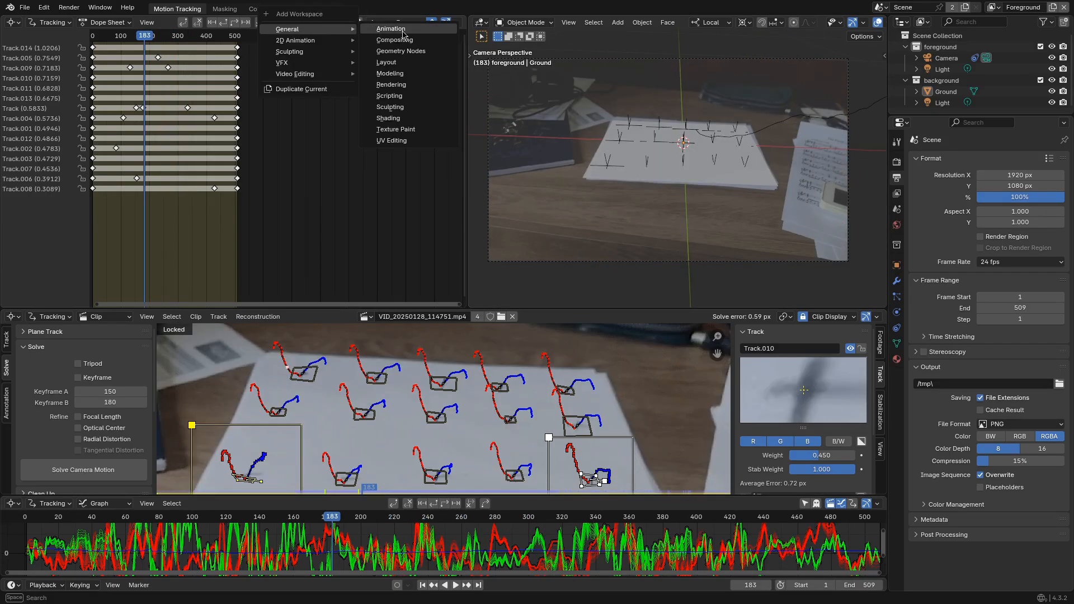
{"action": "left_click", "coordinate": [396, 66]}
{"action": "scroll", "coordinate": [425, 285], "scroll_direction": "up", "scroll_amount": 6}
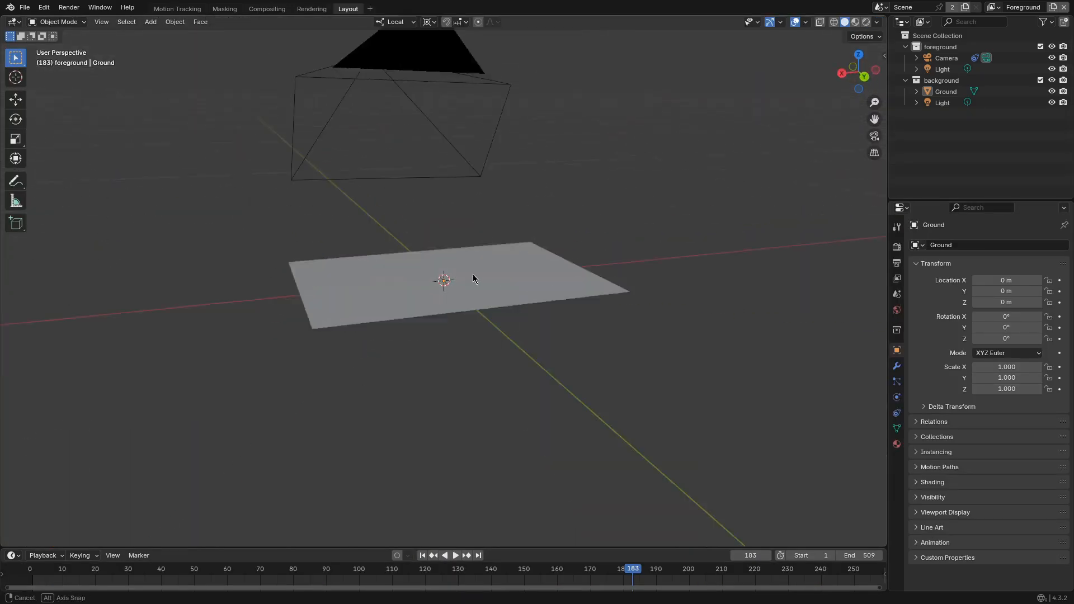
{"action": "middle_click_drag", "start_coordinate": [513, 226], "coordinate": [503, 246]}
{"action": "middle_click_drag", "start_coordinate": [473, 209], "coordinate": [457, 360]}
{"action": "key", "text": "shift+Left"}
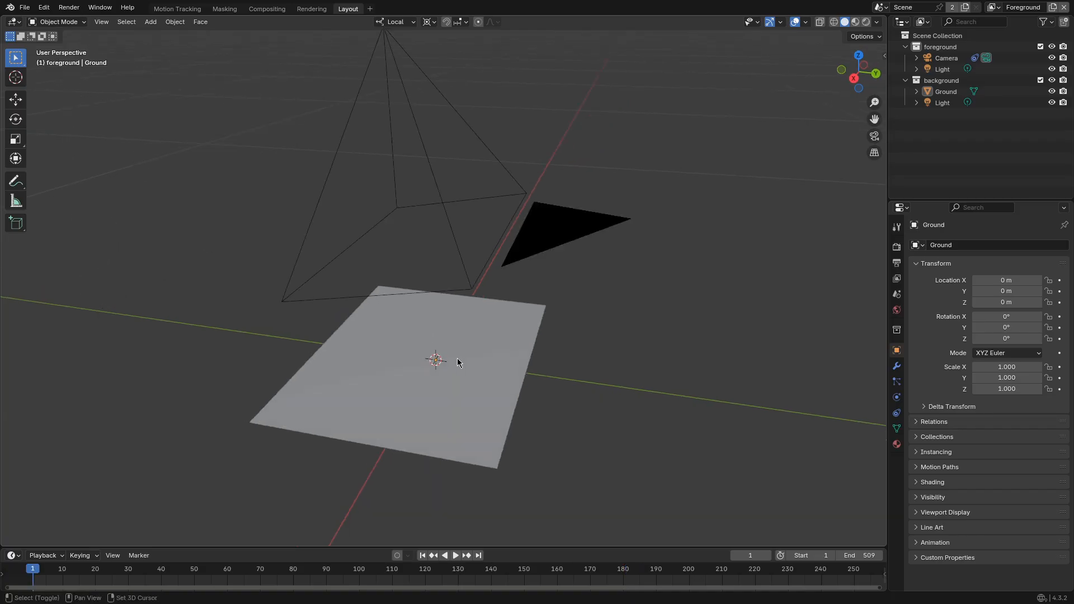
Add a UV sphere and a monkey head to the foreground collection, scaled down and placed on the ground plane
{"action": "left_click", "coordinate": [940, 47]}
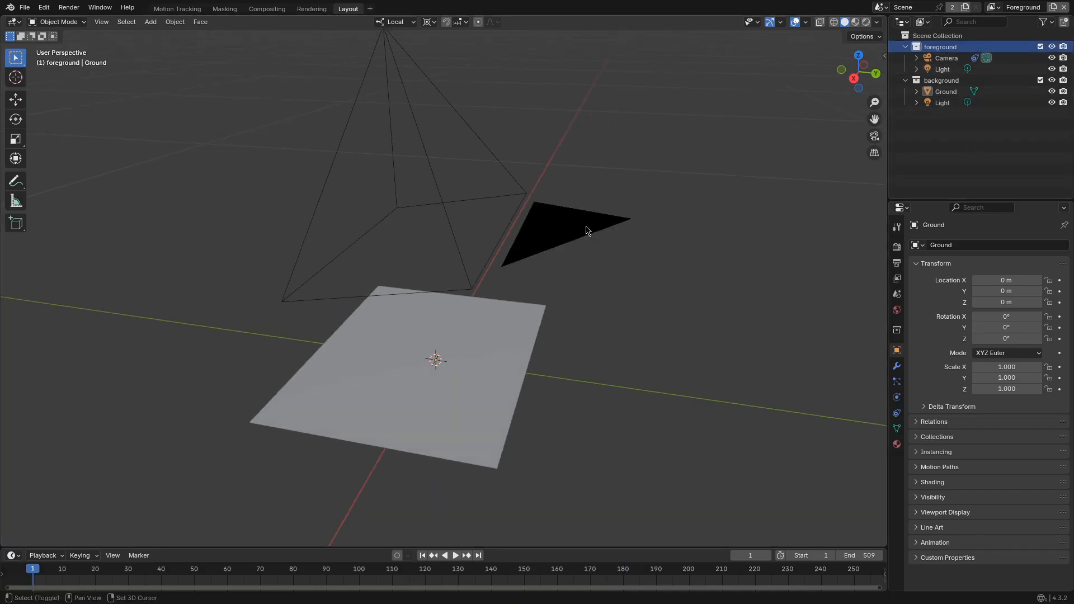
{"action": "key", "text": "shift+a"}
{"action": "mouse_move", "coordinate": [594, 241]}
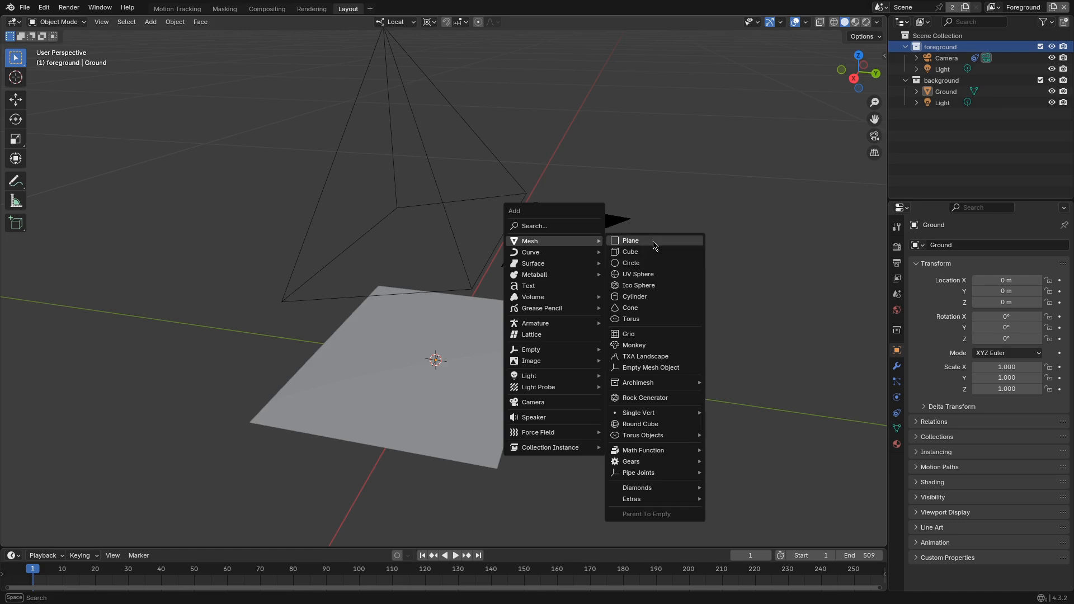
{"action": "left_click", "coordinate": [638, 274]}
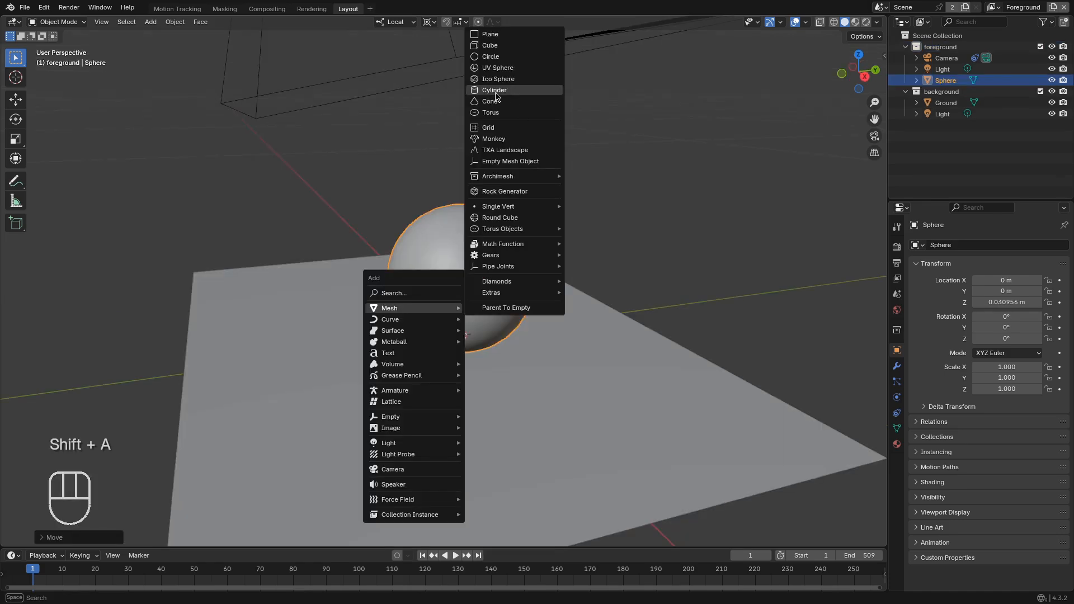
{"action": "left_click", "coordinate": [506, 138]}
{"action": "key", "text": "s"}
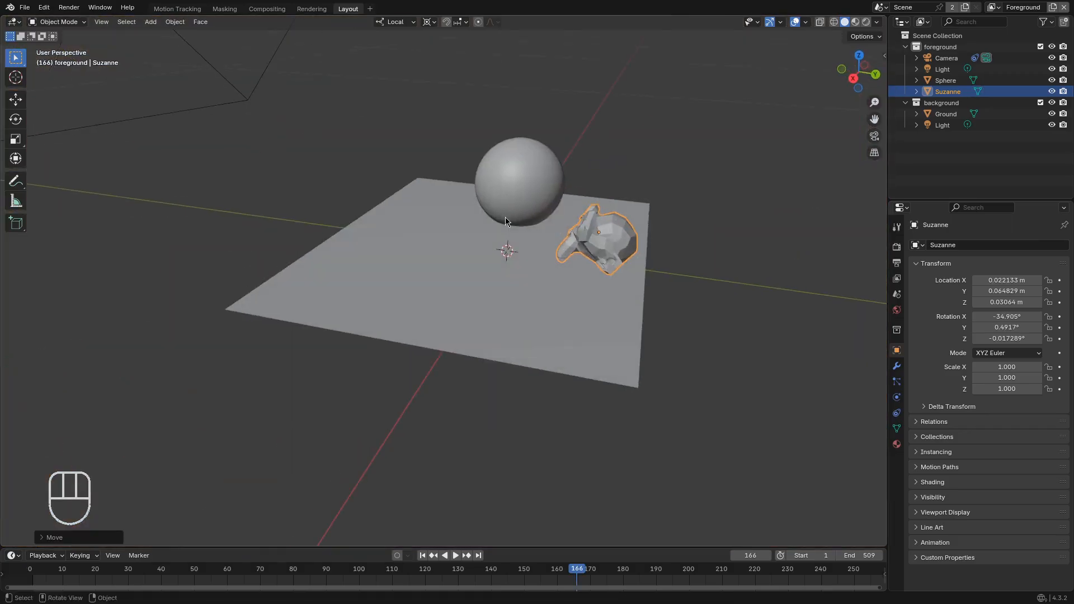
Add a cube to the foreground collection and scale its mesh down in Edit Mode
{"action": "key", "text": "shift+a"}
{"action": "mouse_move", "coordinate": [507, 221]}
{"action": "left_click", "coordinate": [557, 231]}
{"action": "key", "text": "Tab"}
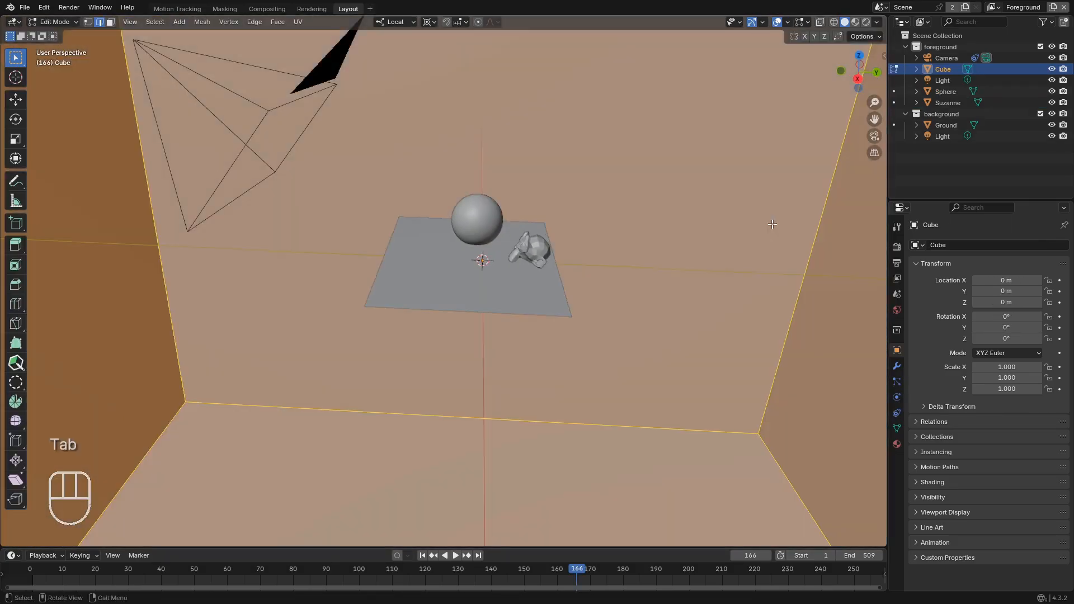
{"action": "key", "text": "s"}
{"action": "key", "text": "s"}
{"action": "left_click", "coordinate": [563, 258]}
{"action": "key", "text": "Tab"}
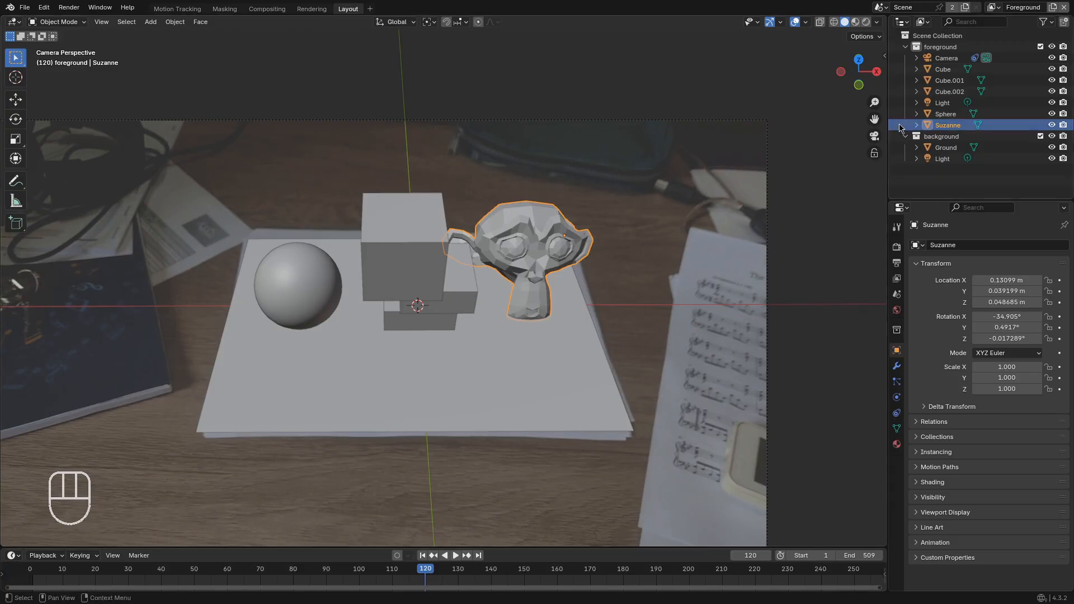
Add a blank Grease Pencil object and give it a Line Art modifier
{"action": "key", "text": "shift+a"}
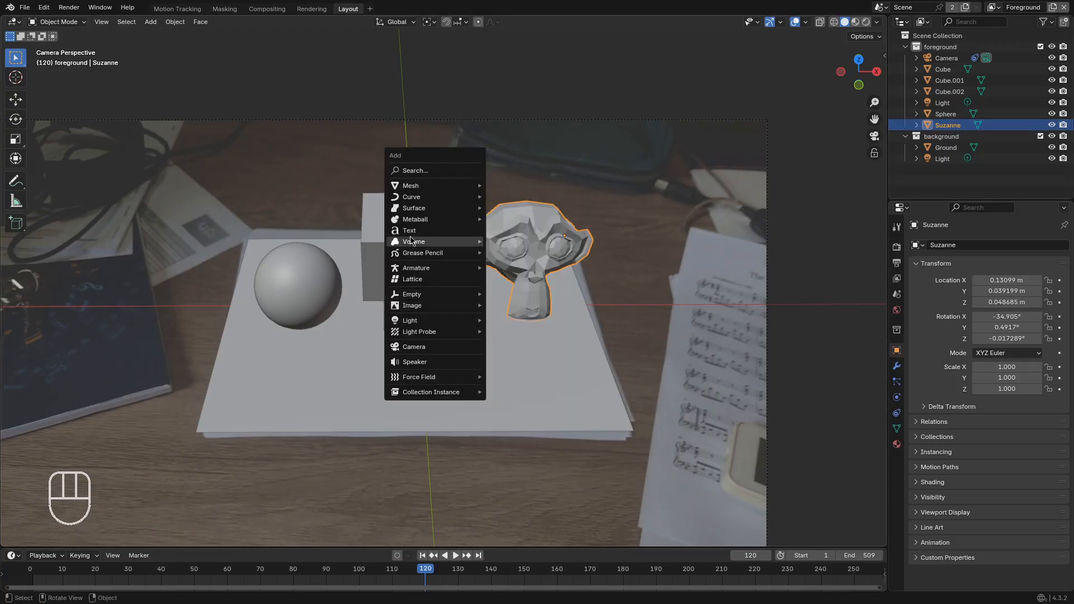
{"action": "mouse_move", "coordinate": [425, 253]}
{"action": "left_click", "coordinate": [512, 252]}
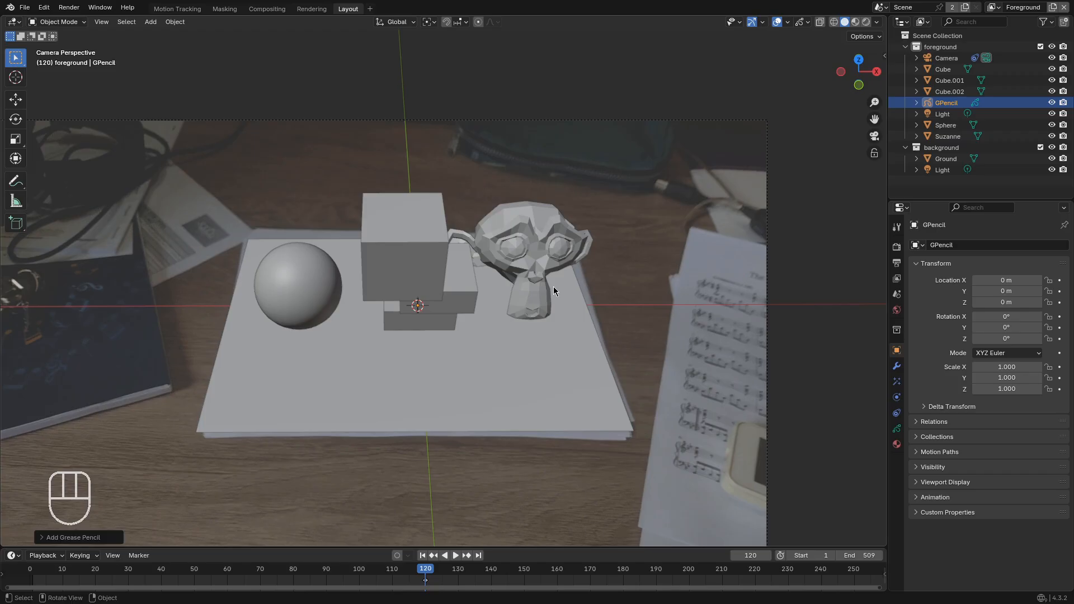
{"action": "left_click", "coordinate": [897, 365]}
{"action": "key", "text": "shift+a"}
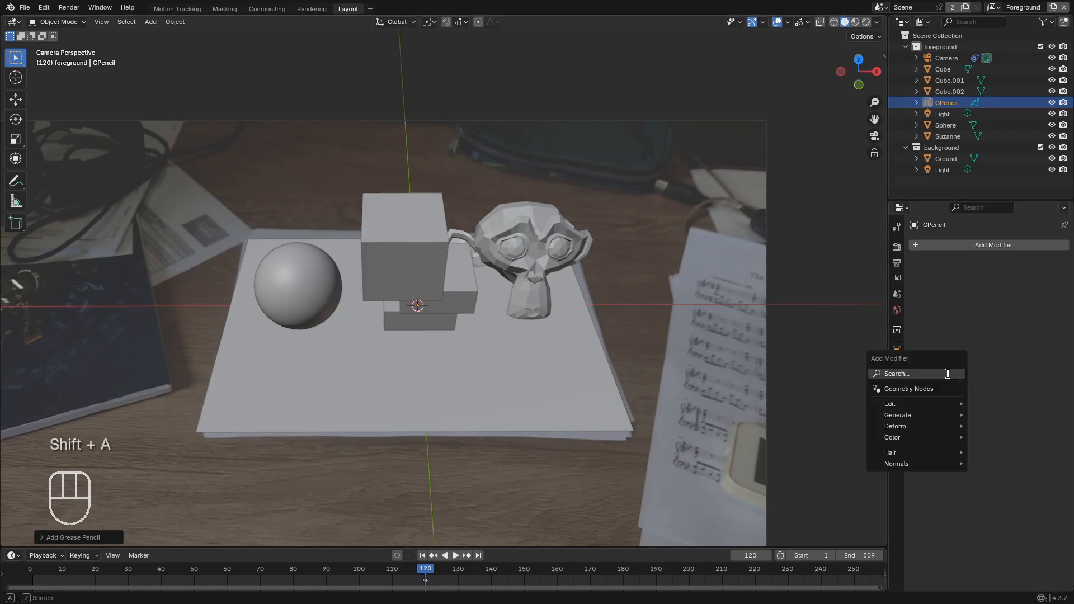
{"action": "left_click", "coordinate": [949, 378]}
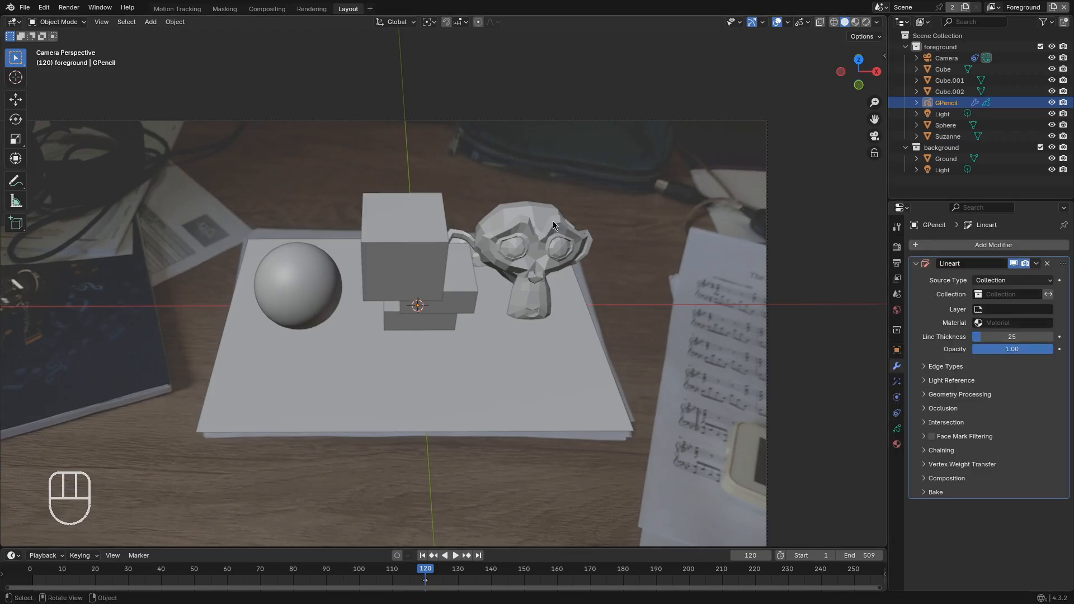
Set the Line Art modifier's collection to foreground, its layer to Layer and its material to Black
{"action": "left_click", "coordinate": [984, 295]}
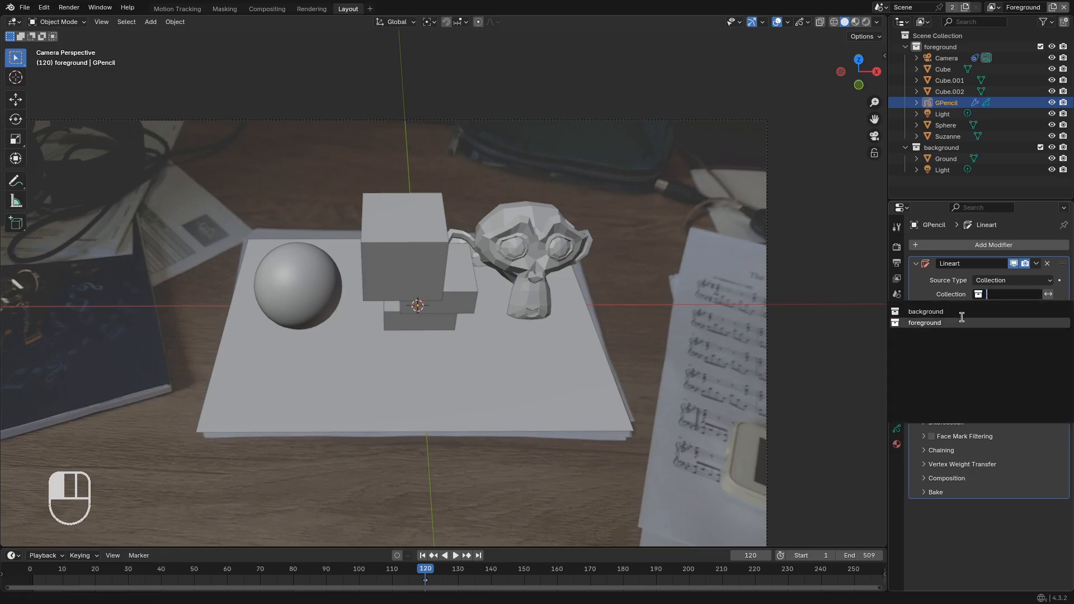
{"action": "left_click", "coordinate": [953, 323]}
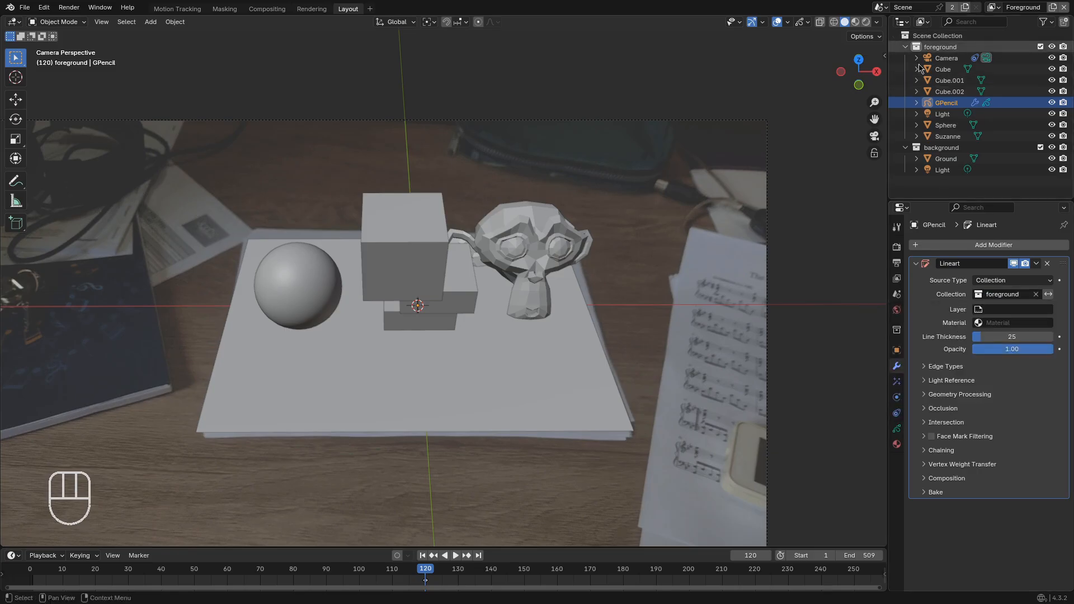
{"action": "left_click", "coordinate": [980, 310]}
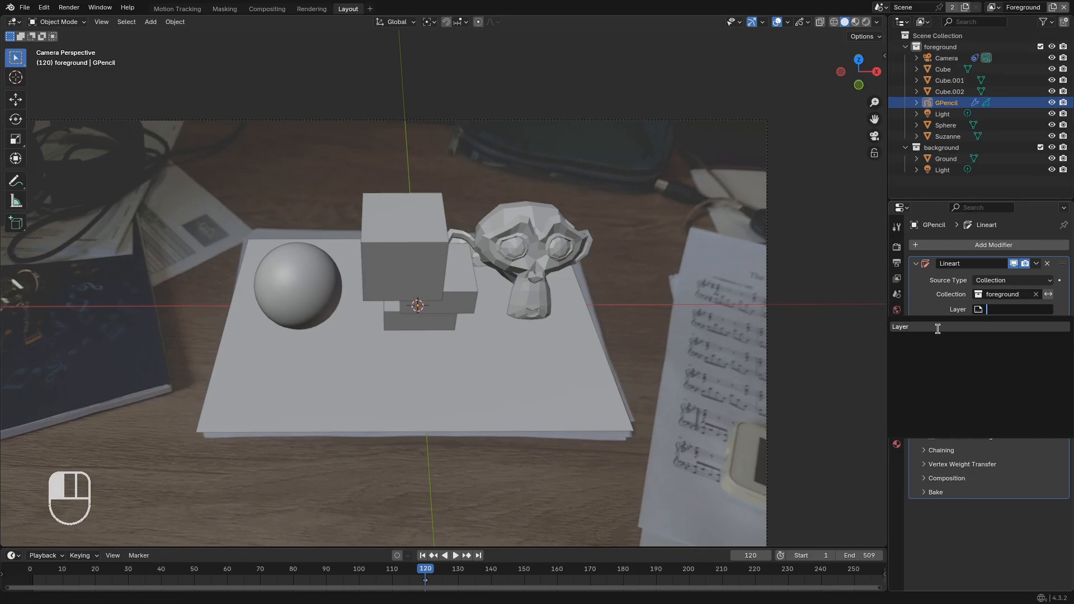
{"action": "left_click", "coordinate": [918, 326]}
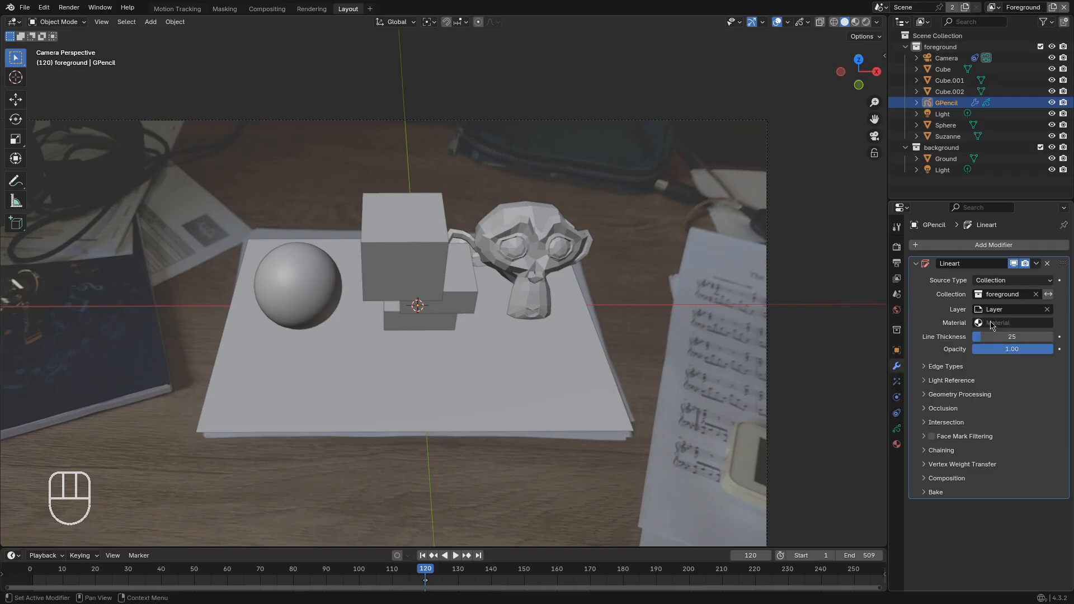
{"action": "left_click", "coordinate": [984, 324]}
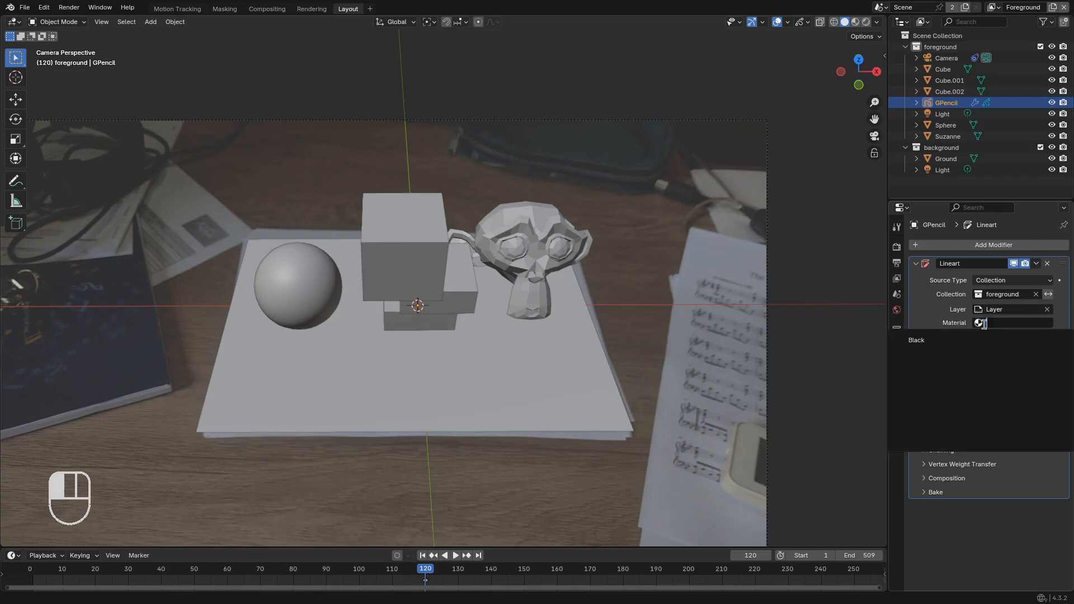
{"action": "left_click", "coordinate": [918, 340]}
{"action": "scroll", "coordinate": [681, 338], "scroll_direction": "up", "scroll_amount": 6}
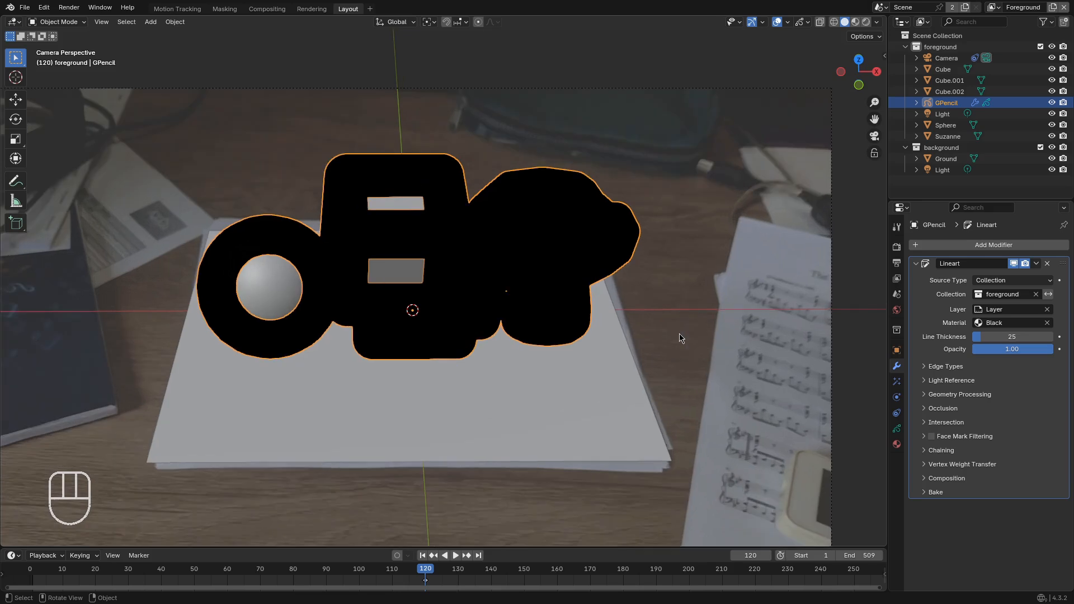
Set the Line Art modifier's line thickness to 1 and check the outlines at frame 1
{"action": "left_click_drag", "start_coordinate": [1026, 338], "coordinate": [973, 337], "text": "shift"}
{"action": "scroll", "coordinate": [578, 319], "scroll_direction": "down", "scroll_amount": 1}
{"action": "scroll", "coordinate": [425, 285], "scroll_direction": "up", "scroll_amount": 2}
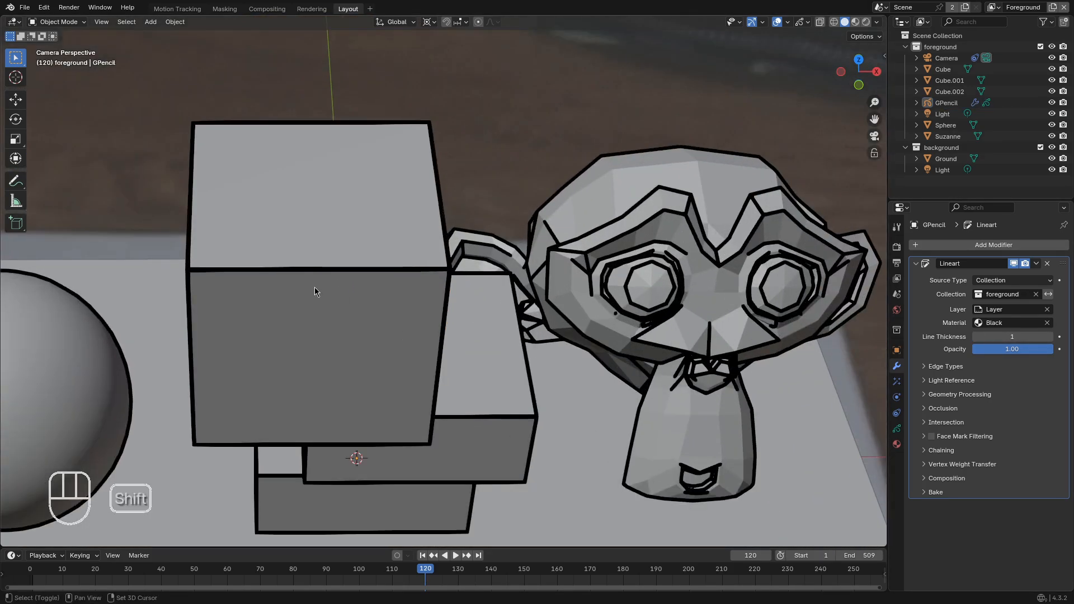
{"action": "middle_click_drag", "start_coordinate": [319, 292], "coordinate": [417, 301], "text": "shift"}
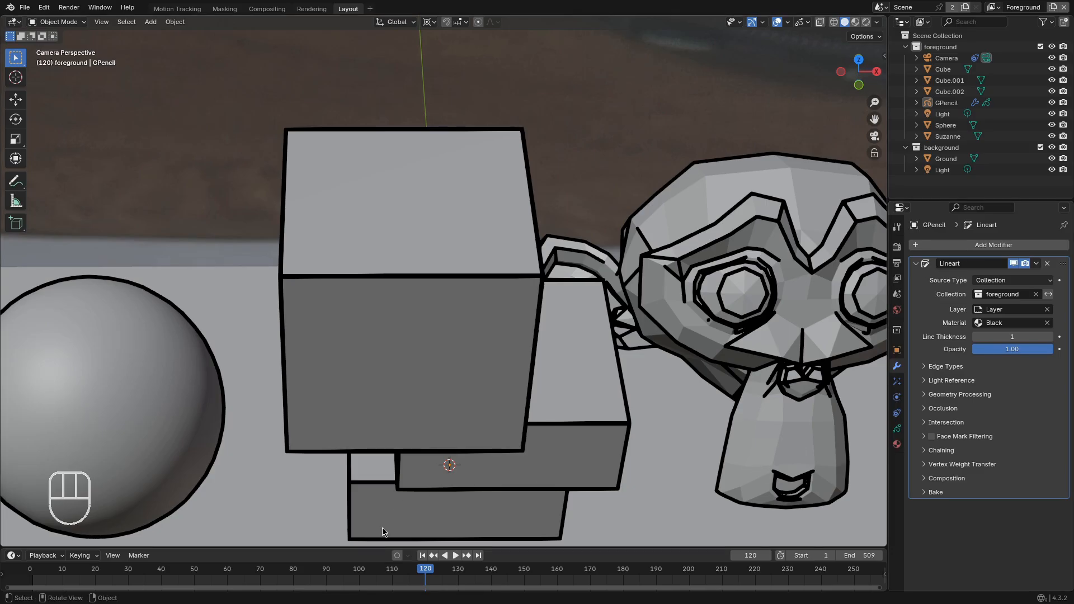
{"action": "key", "text": "shift+Left"}
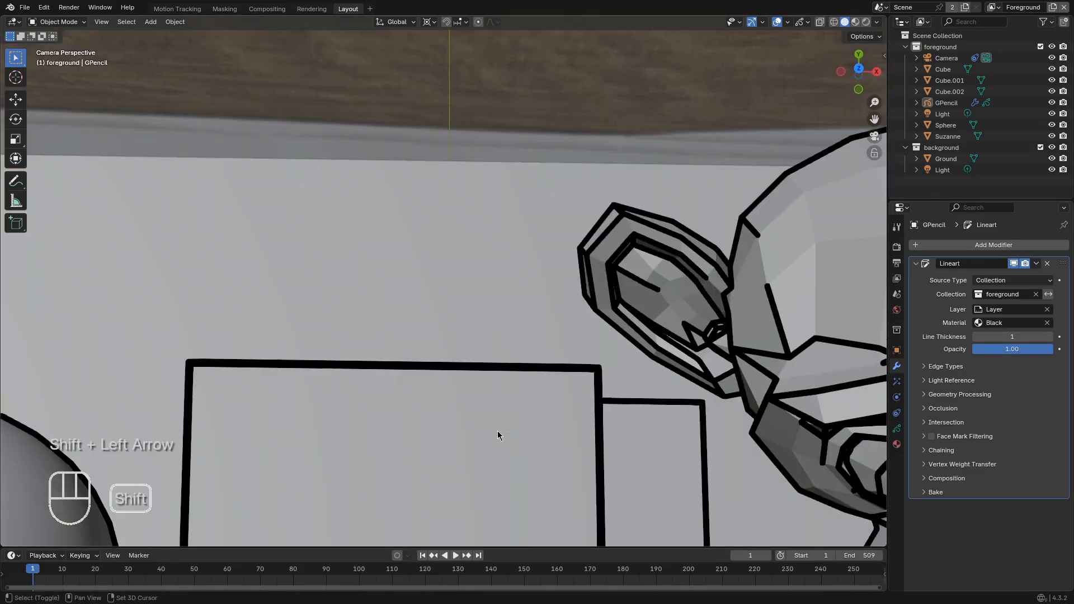
{"action": "middle_click_drag", "start_coordinate": [515, 391], "coordinate": [485, 412]}
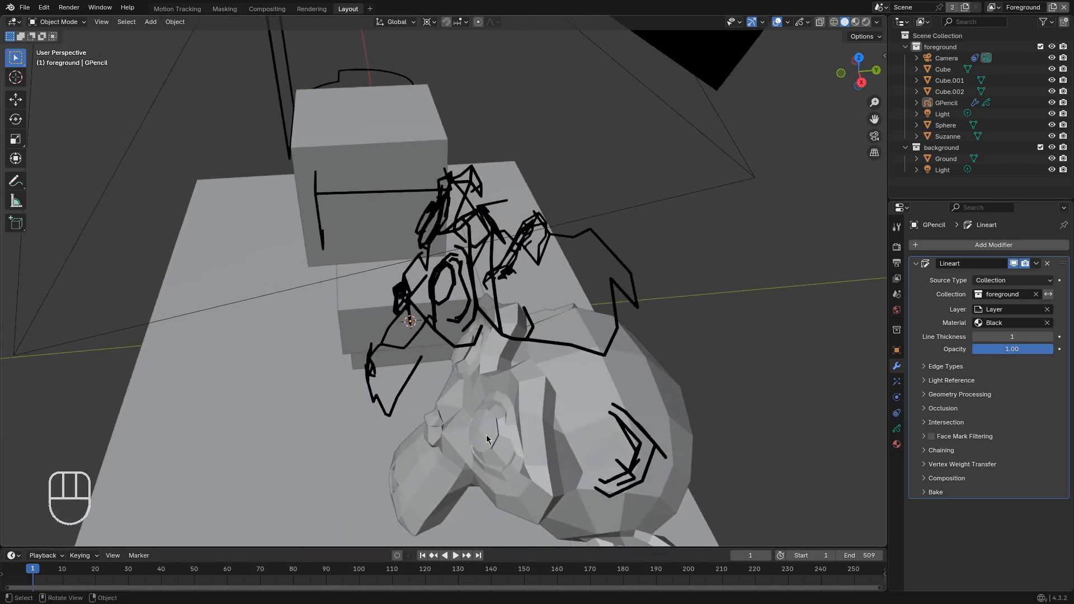
Turn the timeline area into an enlarged Geometry Node editor and create a new geometry node group on the Grease Pencil object
{"action": "left_click_drag", "start_coordinate": [456, 548], "coordinate": [457, 331]}
{"action": "left_click", "coordinate": [12, 339]}
{"action": "left_click", "coordinate": [34, 434]}
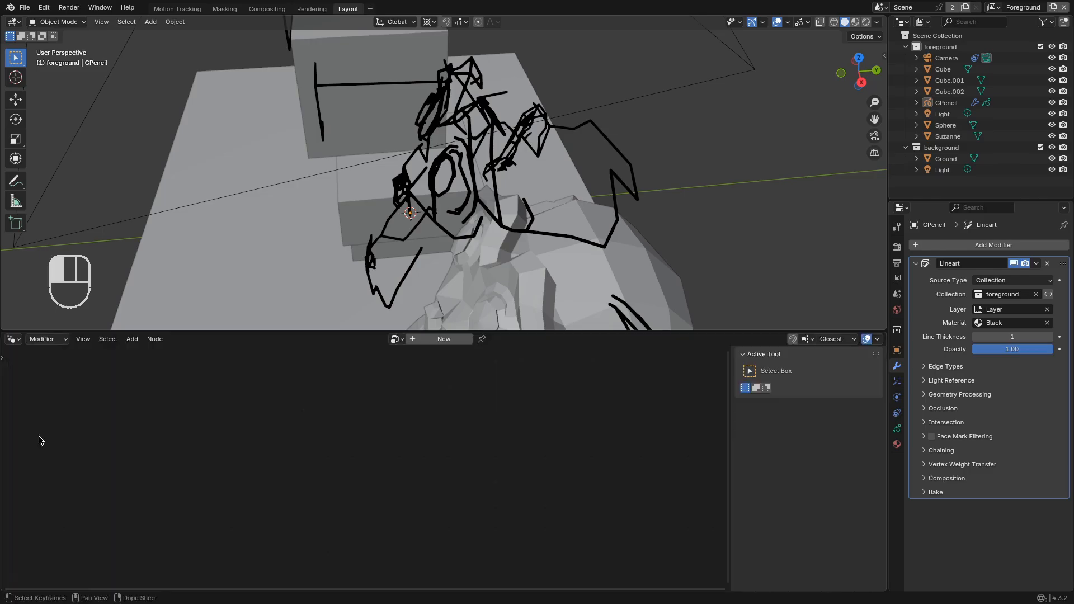
{"action": "left_click", "coordinate": [450, 339]}
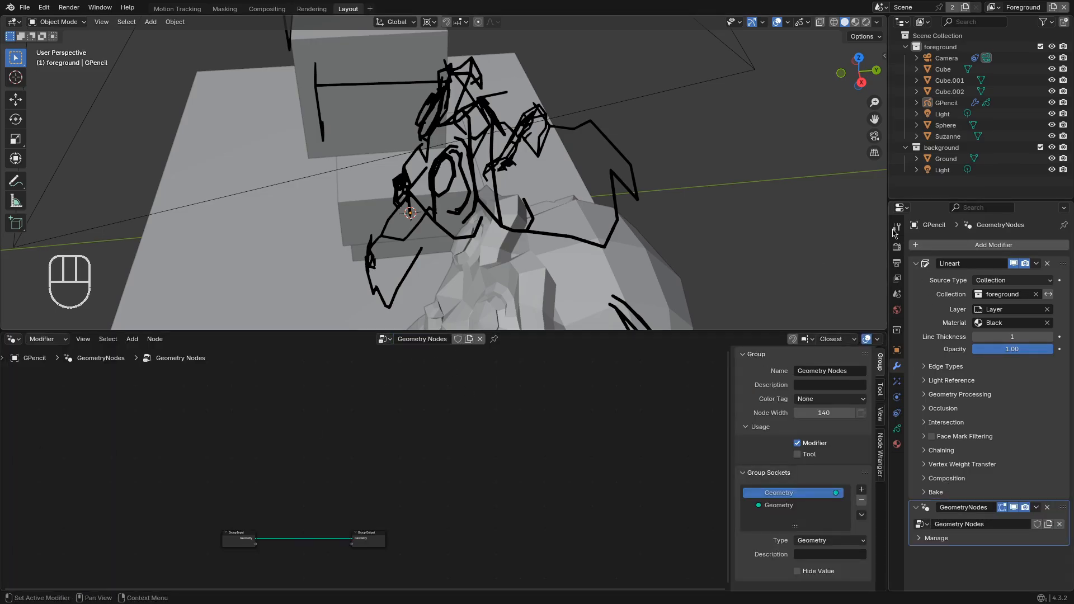
{"action": "scroll", "coordinate": [396, 460], "scroll_direction": "up", "scroll_amount": 7}
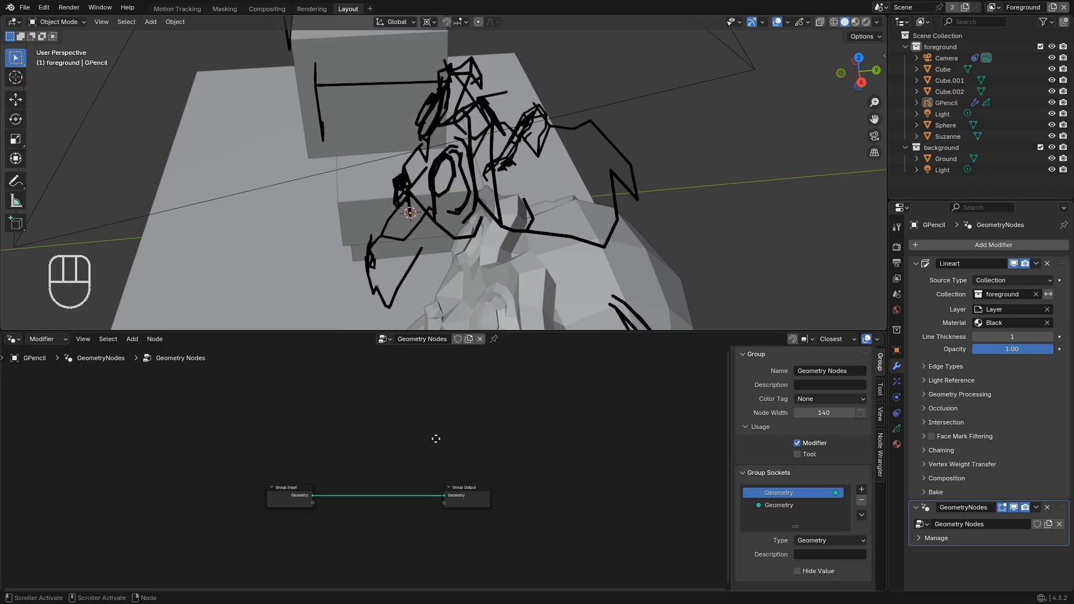
{"action": "key", "text": "n"}
Insert a Grease Pencil to Curves node between Group Input and Group Output
{"action": "middle_click_drag", "start_coordinate": [550, 284], "coordinate": [628, 275]}
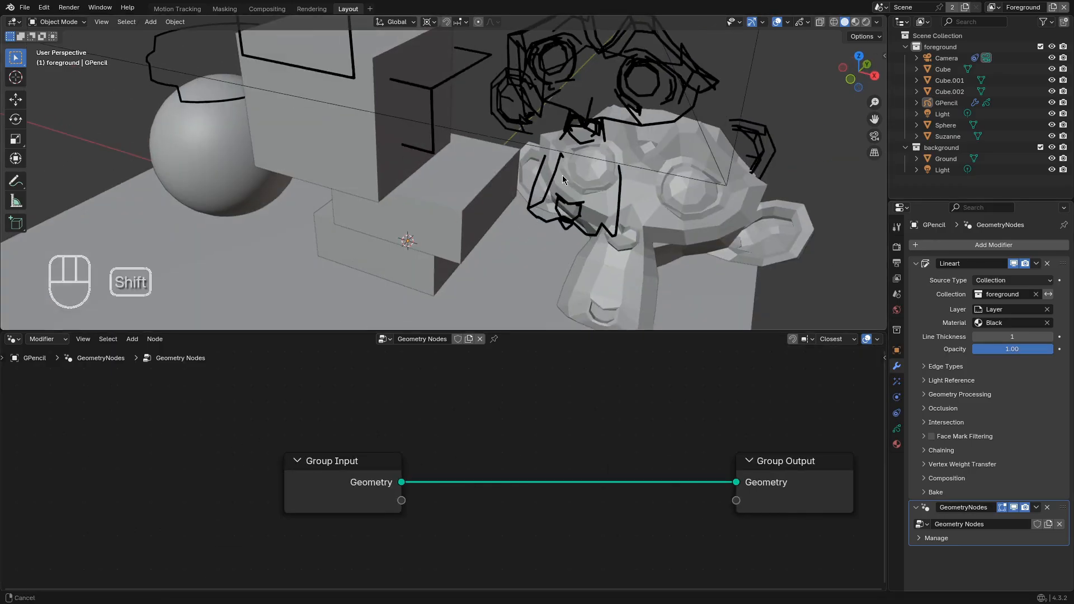
{"action": "middle_click_drag", "start_coordinate": [532, 210], "coordinate": [501, 226], "text": "shift"}
{"action": "scroll", "coordinate": [492, 472], "scroll_direction": "up", "scroll_amount": 3}
{"action": "middle_click_drag", "start_coordinate": [437, 477], "coordinate": [385, 484]}
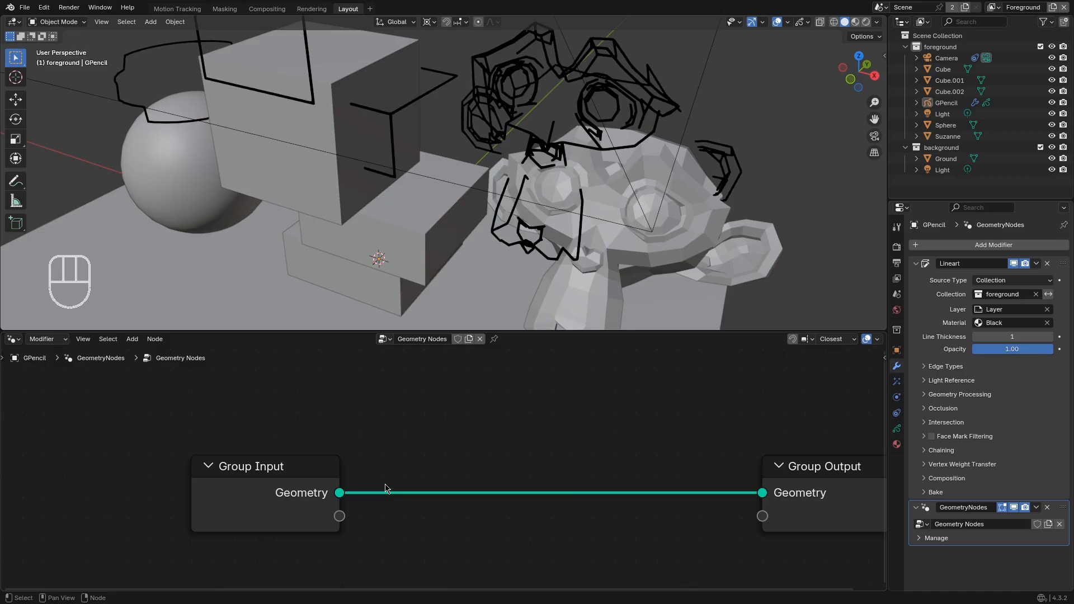
{"action": "key", "text": "shift+a"}
{"action": "type", "text": "gress"}
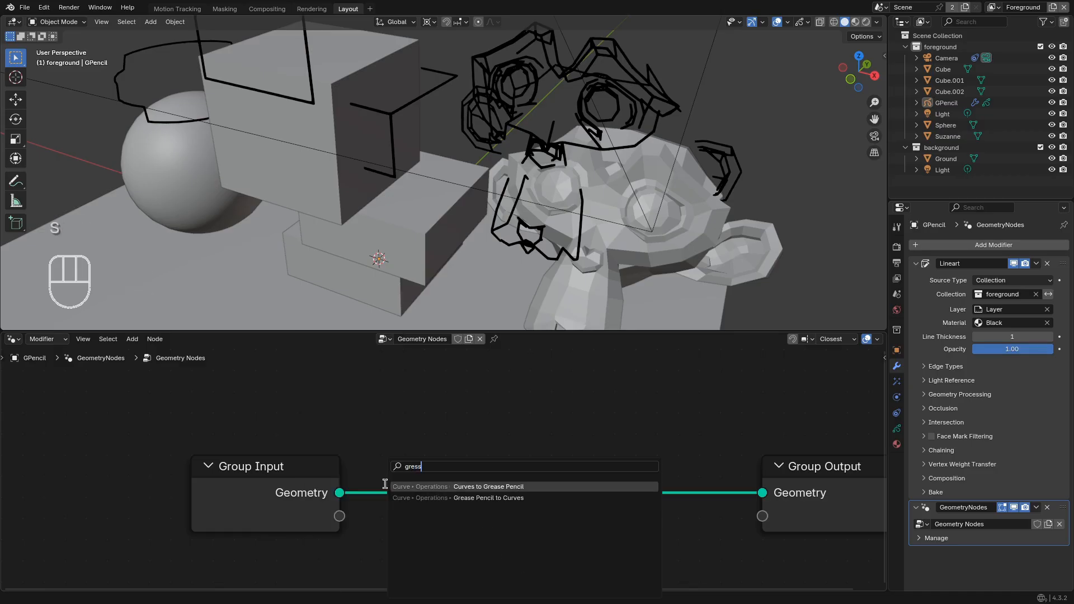
{"action": "key", "text": "Down"}
{"action": "key", "text": "Return"}
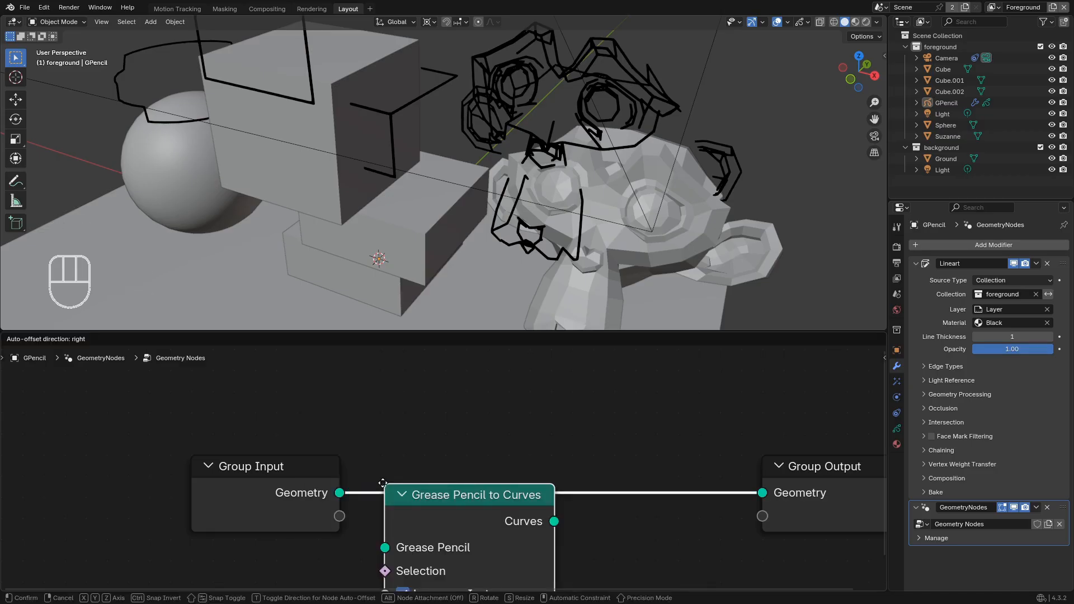
{"action": "left_click", "coordinate": [371, 460]}
Insert a Curve to Mesh node between Grease Pencil to Curves and Group Output
{"action": "key", "text": "shift+a"}
{"action": "type", "text": "cur"}
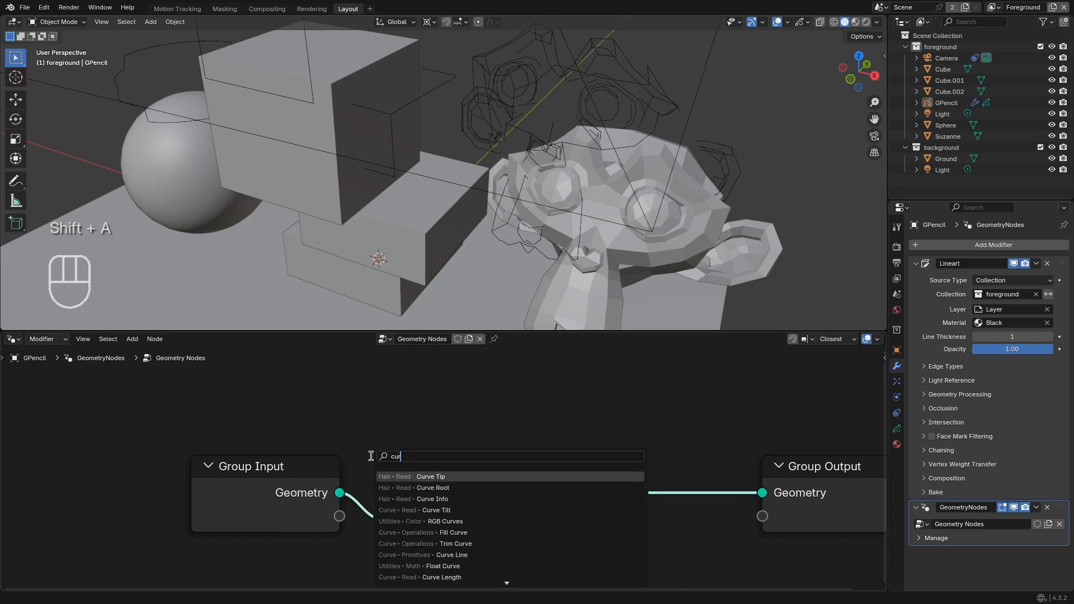
{"action": "type", "text": "ve to m"}
{"action": "key", "text": "Return"}
{"action": "left_click", "coordinate": [491, 459]}
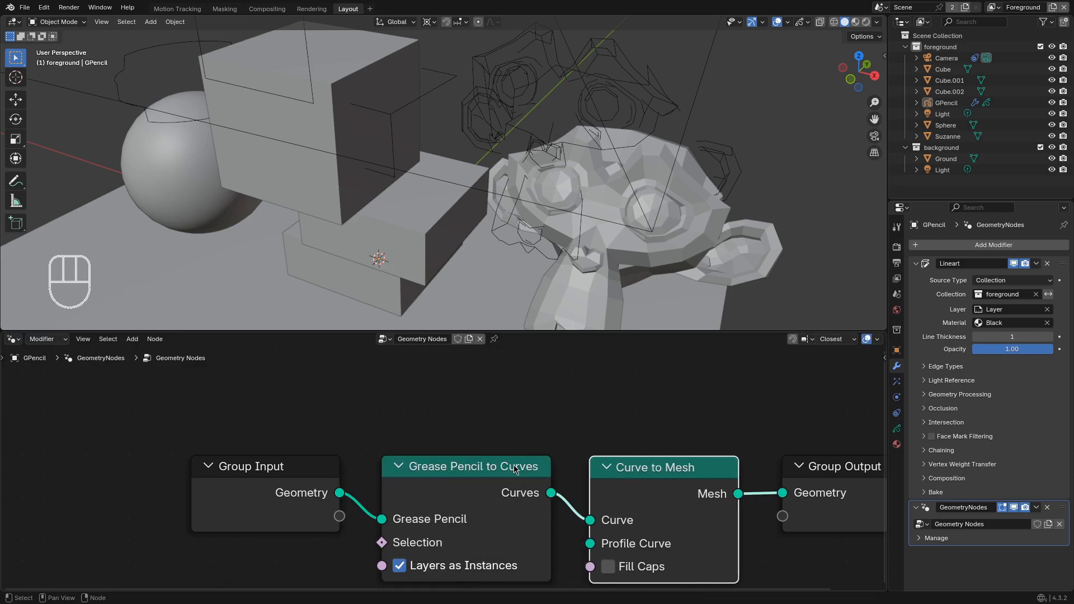
Space out the nodes and insert a Resample Curve node between Grease Pencil to Curves and Curve to Mesh
{"action": "middle_click_drag", "start_coordinate": [585, 479], "coordinate": [285, 457]}
{"action": "scroll", "coordinate": [414, 459], "scroll_direction": "down", "scroll_amount": 4}
{"action": "left_click_drag", "start_coordinate": [513, 460], "coordinate": [580, 451]}
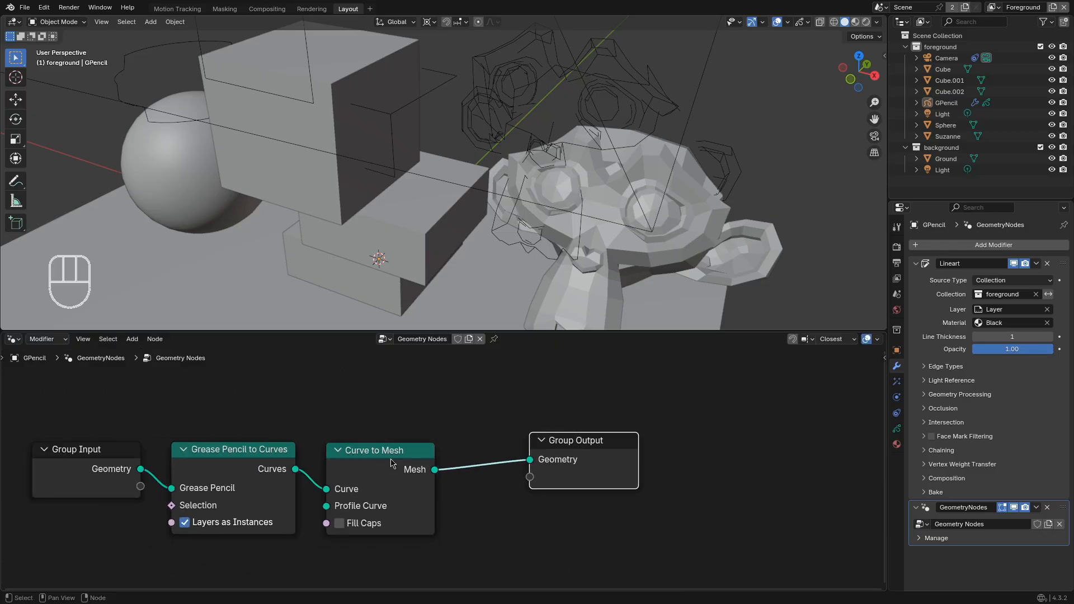
{"action": "scroll", "coordinate": [548, 173], "scroll_direction": "up", "scroll_amount": 6}
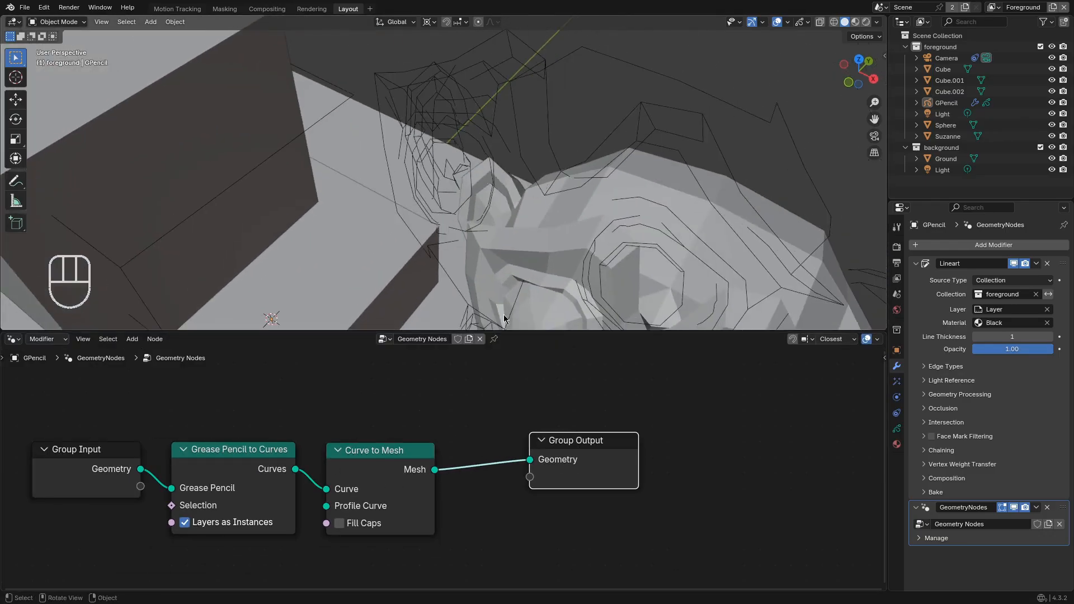
{"action": "scroll", "coordinate": [421, 455], "scroll_direction": "down", "scroll_amount": 1}
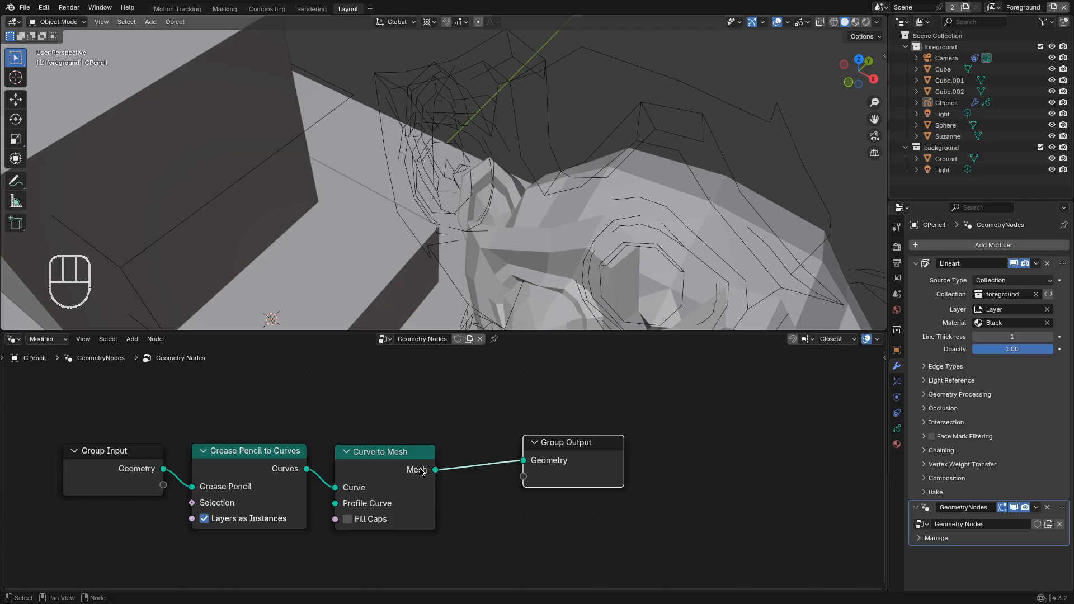
{"action": "scroll", "coordinate": [419, 472], "scroll_direction": "down", "scroll_amount": 1}
{"action": "scroll", "coordinate": [118, 469], "scroll_direction": "up", "scroll_amount": 1}
{"action": "left_click_drag", "start_coordinate": [403, 464], "coordinate": [474, 464]}
{"action": "key", "text": "shift+a"}
{"action": "type", "text": "res"}
{"action": "key", "text": "Return"}
{"action": "left_click", "coordinate": [344, 446]}
Try a count of 35 on the Resample Curve node and inspect the resulting outlines
{"action": "scroll", "coordinate": [490, 226], "scroll_direction": "down", "scroll_amount": 3}
{"action": "middle_click_drag", "start_coordinate": [488, 225], "coordinate": [510, 219]}
{"action": "scroll", "coordinate": [511, 218], "scroll_direction": "up", "scroll_amount": 4}
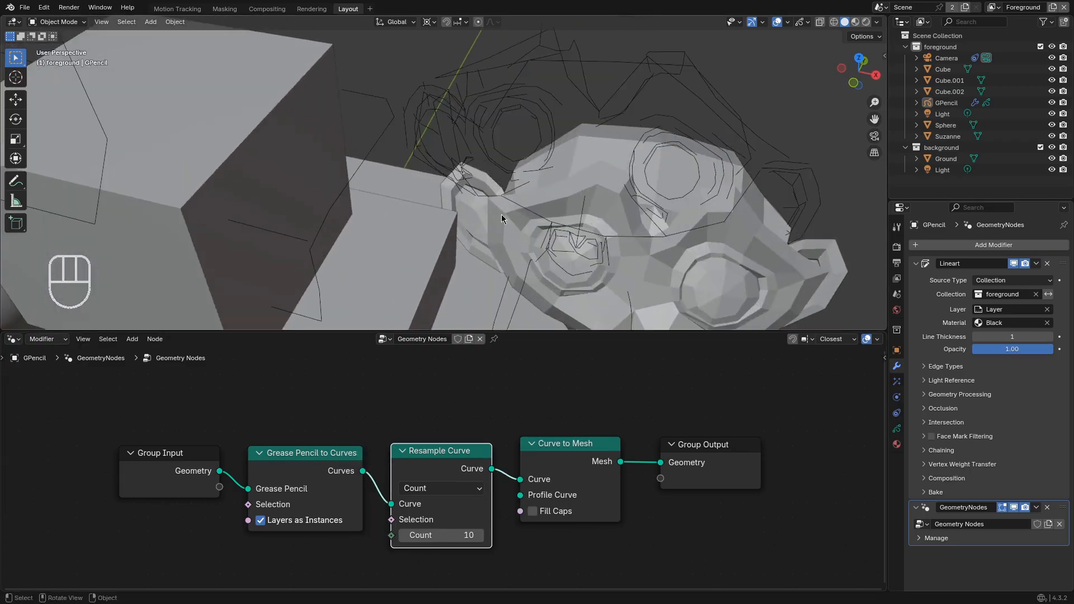
{"action": "middle_click_drag", "start_coordinate": [434, 215], "coordinate": [616, 278], "text": "shift"}
{"action": "scroll", "coordinate": [615, 278], "scroll_direction": "down", "scroll_amount": 1}
{"action": "left_click_drag", "start_coordinate": [460, 537], "coordinate": [495, 537]}
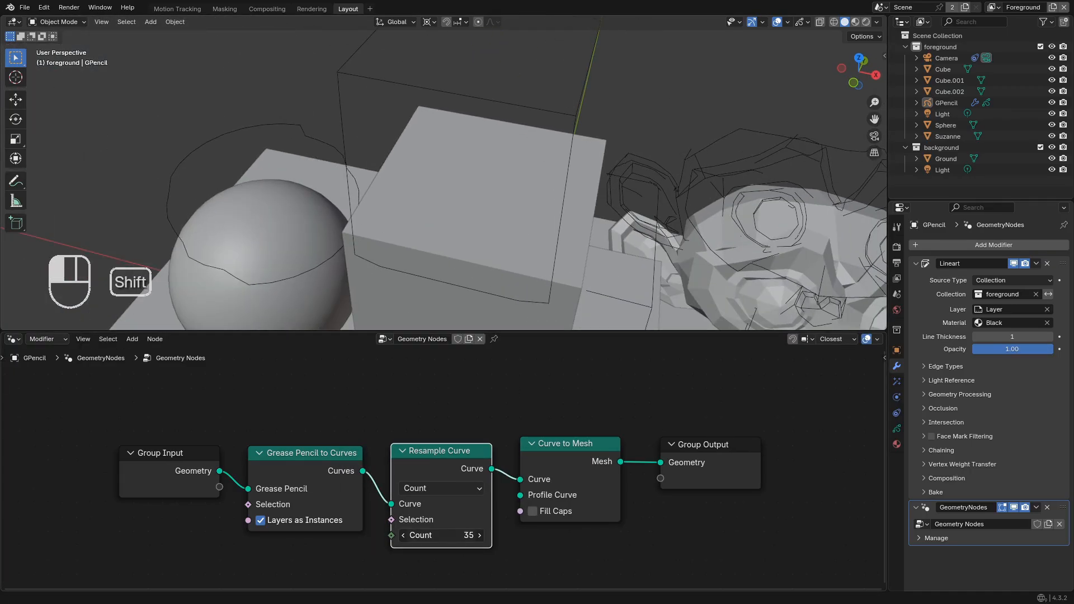
Switch the Resample Curve node to Length mode with a length of 0.01 m
{"action": "left_click", "coordinate": [442, 488]}
{"action": "left_click", "coordinate": [425, 552]}
{"action": "left_click_drag", "start_coordinate": [447, 535], "coordinate": [420, 535], "text": "shift"}
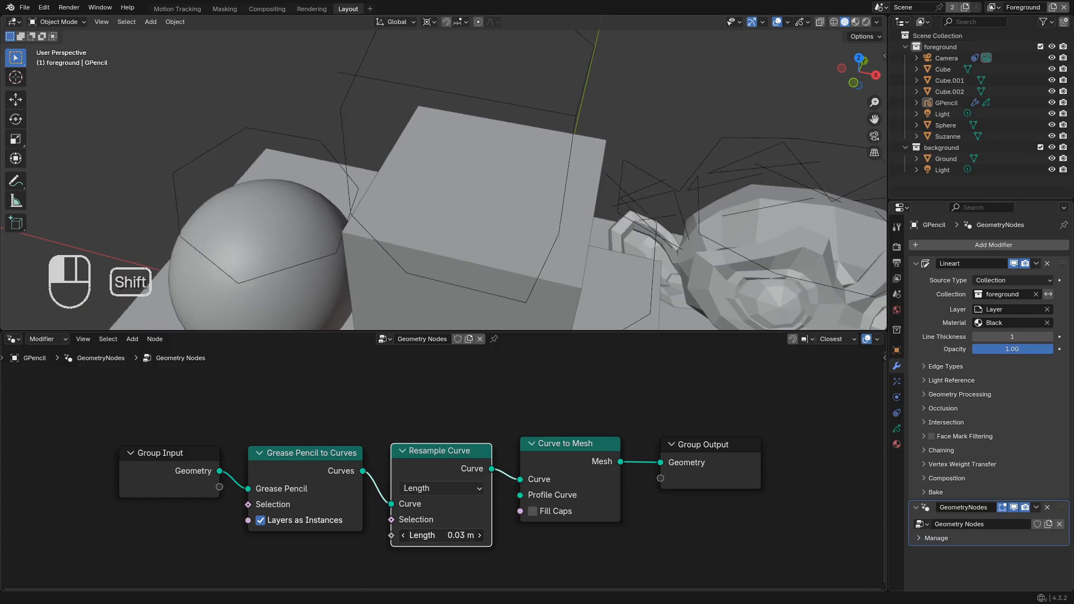
Insert a Split Edges node between Curve to Mesh and Group Output
{"action": "key", "text": "shift+a"}
{"action": "type", "text": "s"}
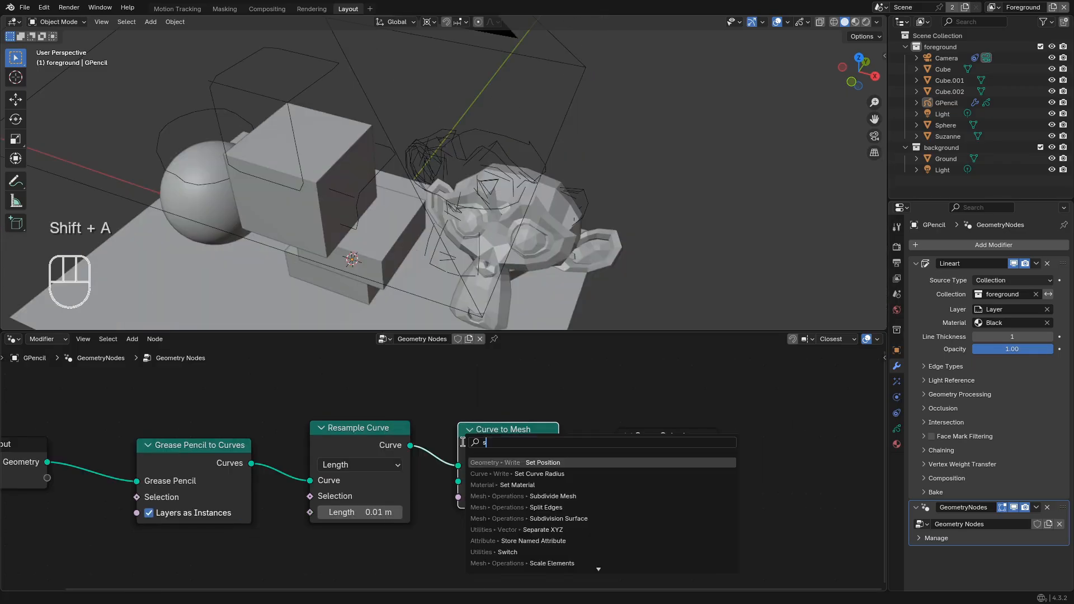
{"action": "type", "text": "pl"}
{"action": "key", "text": "Return"}
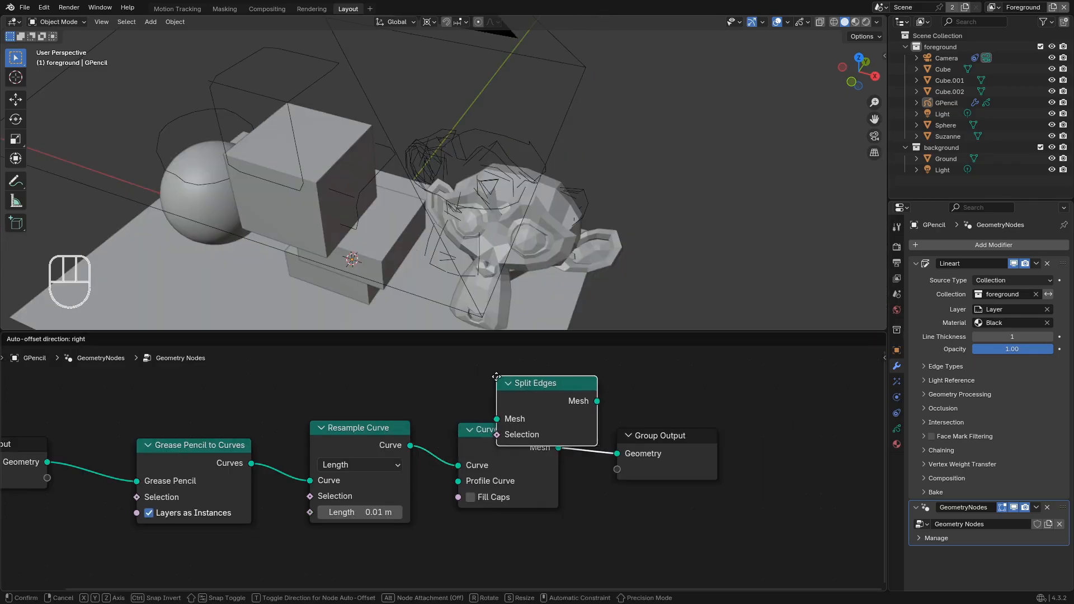
{"action": "left_click", "coordinate": [529, 406]}
Set the Resample Curve length to 0.001 m and check the outlines through the camera
{"action": "scroll", "coordinate": [492, 114], "scroll_direction": "up", "scroll_amount": 3}
{"action": "middle_click_drag", "start_coordinate": [603, 147], "coordinate": [281, 199], "text": "shift"}
{"action": "scroll", "coordinate": [463, 233], "scroll_direction": "up", "scroll_amount": 1}
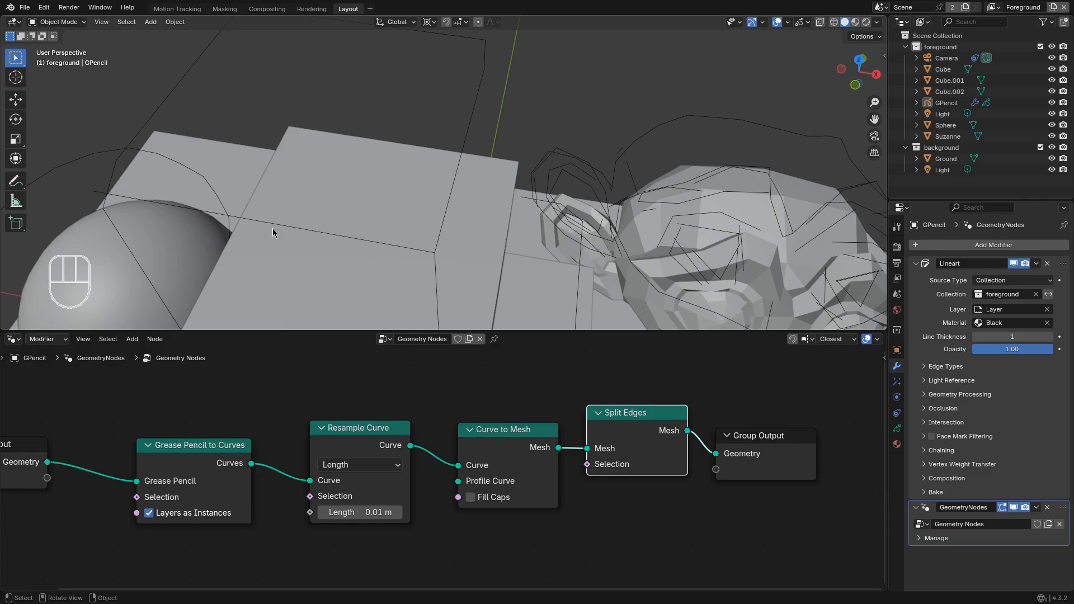
{"action": "middle_click_drag", "start_coordinate": [710, 257], "coordinate": [576, 234], "text": "shift"}
{"action": "scroll", "coordinate": [439, 502], "scroll_direction": "up", "scroll_amount": 1}
{"action": "middle_click_drag", "start_coordinate": [366, 522], "coordinate": [3, 520]}
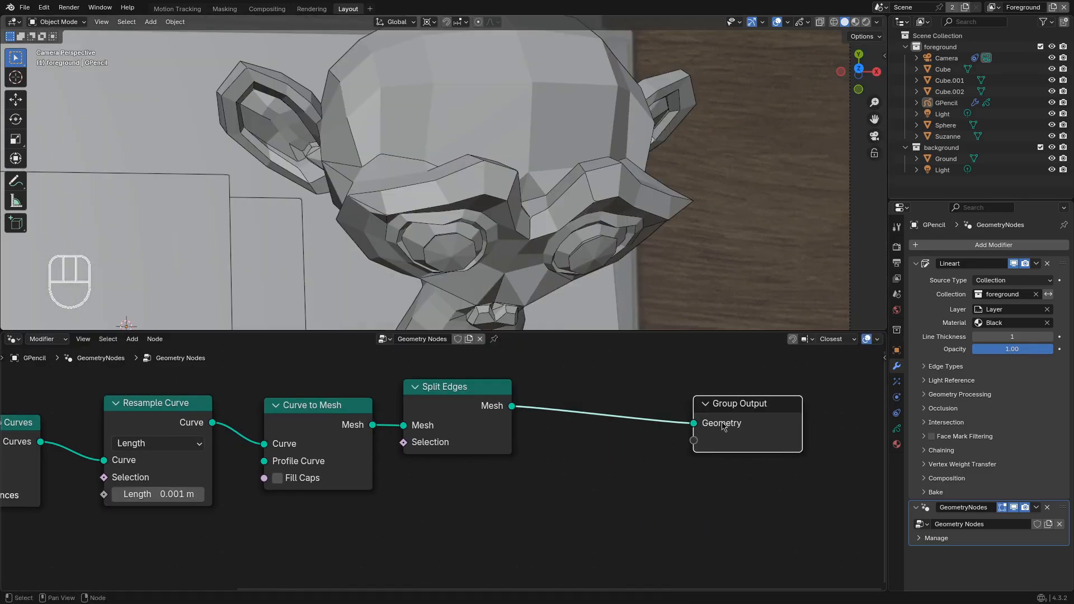
Insert a Capture Attribute node between Split Edges and Group Output
{"action": "scroll", "coordinate": [444, 407], "scroll_direction": "up", "scroll_amount": 1}
{"action": "middle_click_drag", "start_coordinate": [496, 372], "coordinate": [443, 407]}
{"action": "key", "text": "shift+a"}
{"action": "type", "text": "cap"}
{"action": "key", "text": "Return"}
{"action": "left_click", "coordinate": [511, 431]}
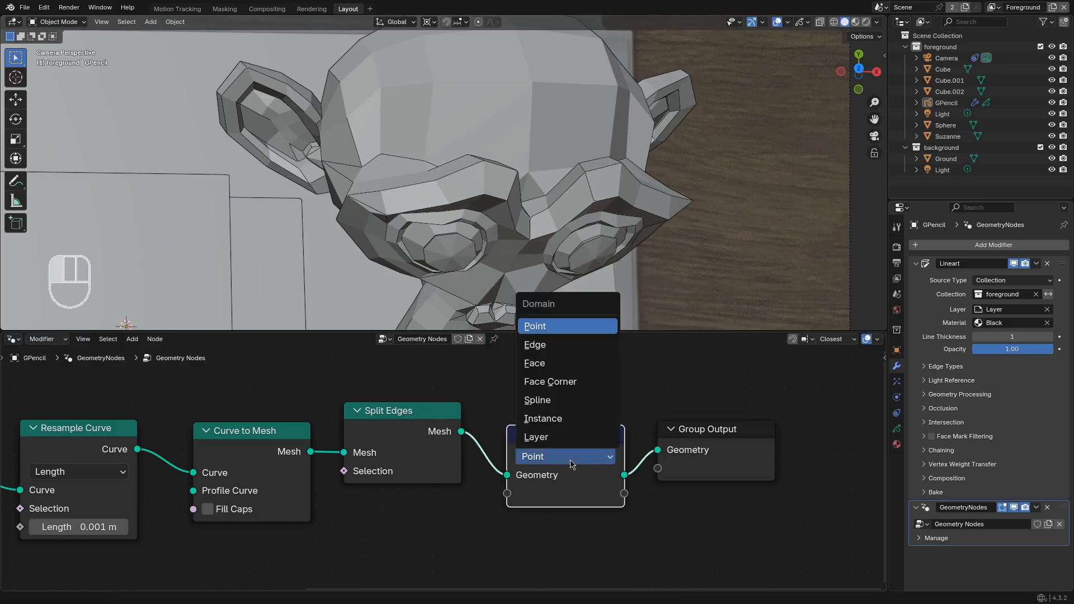
Set the Capture Attribute domain to Edge and feed it from a new Index node
{"action": "middle_click_drag", "start_coordinate": [405, 499], "coordinate": [413, 447]}
{"action": "key", "text": "shift+a"}
{"action": "type", "text": "index"}
{"action": "key", "text": "Return"}
{"action": "left_click", "coordinate": [390, 459]}
{"action": "left_click_drag", "start_coordinate": [507, 438], "coordinate": [515, 442]}
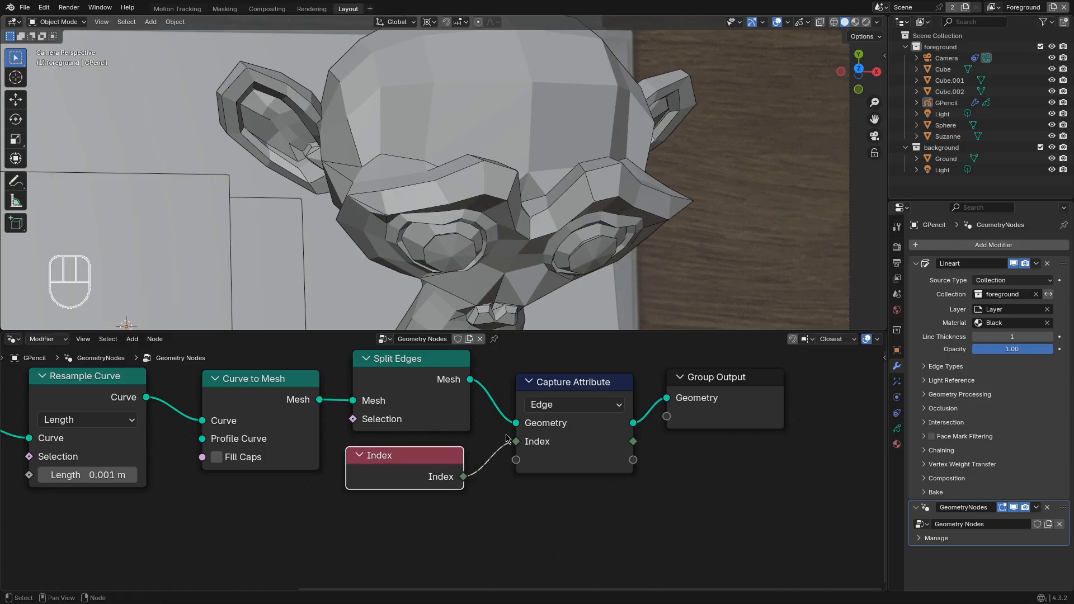
Preview the Capture Attribute output in the 3D view with a Viewer node and check the viewport overlay settings
{"action": "left_click", "coordinate": [620, 443], "text": "ctrl+shift"}
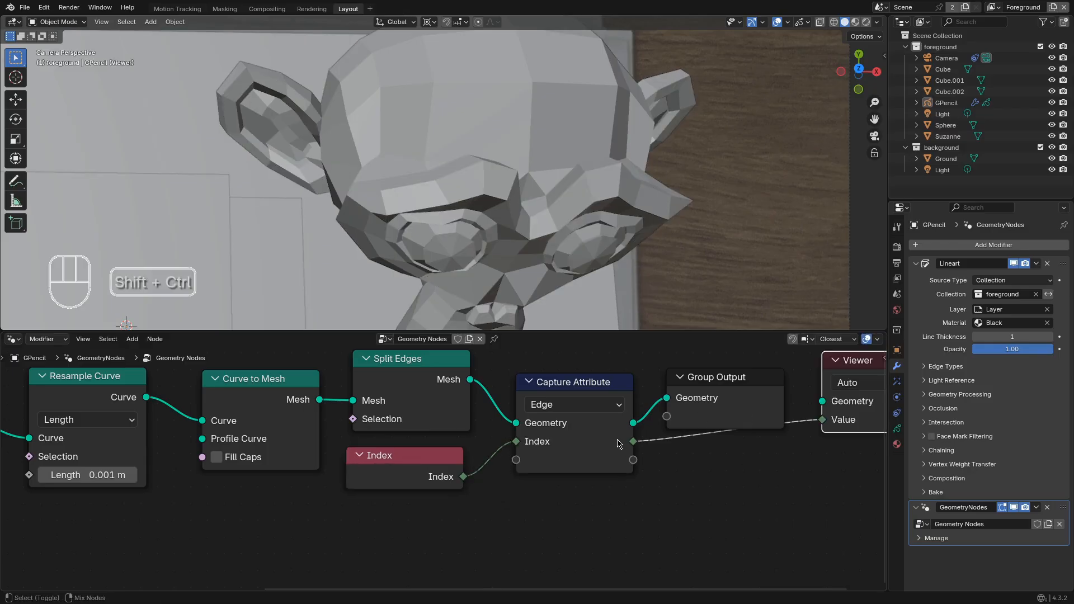
{"action": "left_click", "coordinate": [787, 23]}
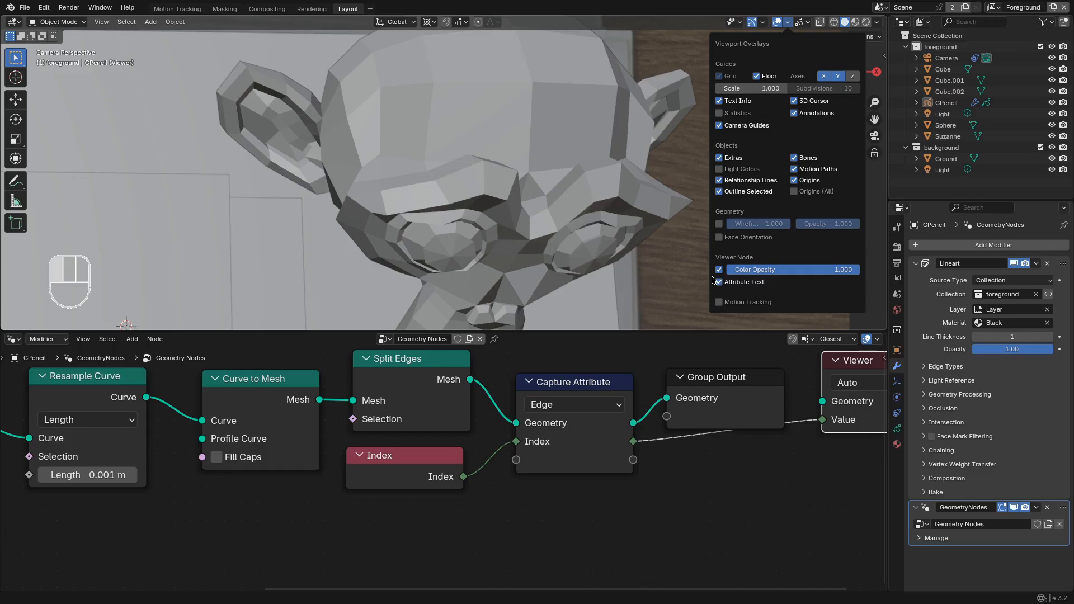
{"action": "middle_click_drag", "start_coordinate": [580, 263], "coordinate": [493, 184]}
{"action": "scroll", "coordinate": [602, 451], "scroll_direction": "down", "scroll_amount": 2}
{"action": "middle_click_drag", "start_coordinate": [629, 431], "coordinate": [585, 446]}
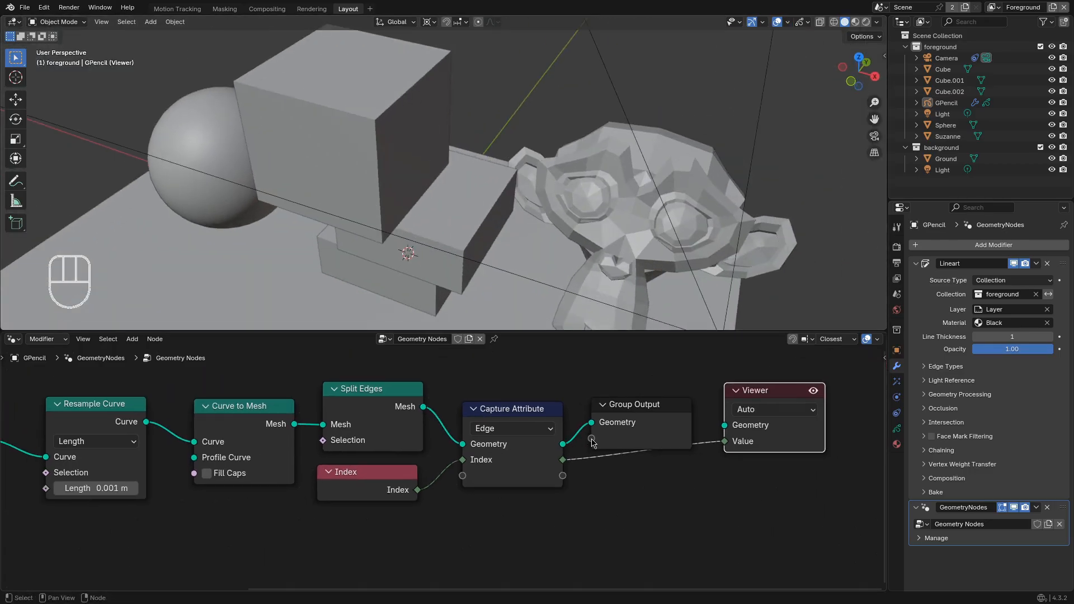
{"action": "left_click", "coordinate": [526, 415], "text": "ctrl+shift"}
{"action": "middle_click_drag", "start_coordinate": [616, 112], "coordinate": [627, 230], "text": "shift"}
{"action": "scroll", "coordinate": [522, 187], "scroll_direction": "up", "scroll_amount": 5}
{"action": "scroll", "coordinate": [503, 195], "scroll_direction": "up", "scroll_amount": 2}
Delete the Viewer node
{"action": "left_click", "coordinate": [760, 395]}
{"action": "key", "text": "x"}
{"action": "key", "text": "x"}
Insert a Subdivide Mesh node with level 2 after Capture Attribute, moving Group Output away to make room
{"action": "scroll", "coordinate": [612, 423], "scroll_direction": "down", "scroll_amount": 4}
{"action": "left_click_drag", "start_coordinate": [552, 435], "coordinate": [583, 436]}
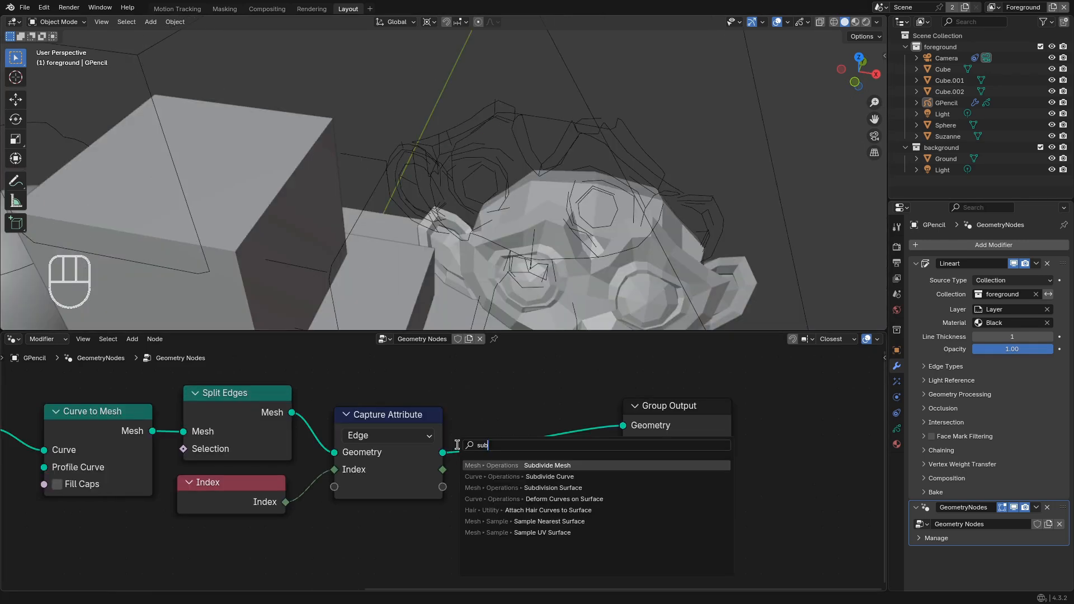
{"action": "key", "text": "Return"}
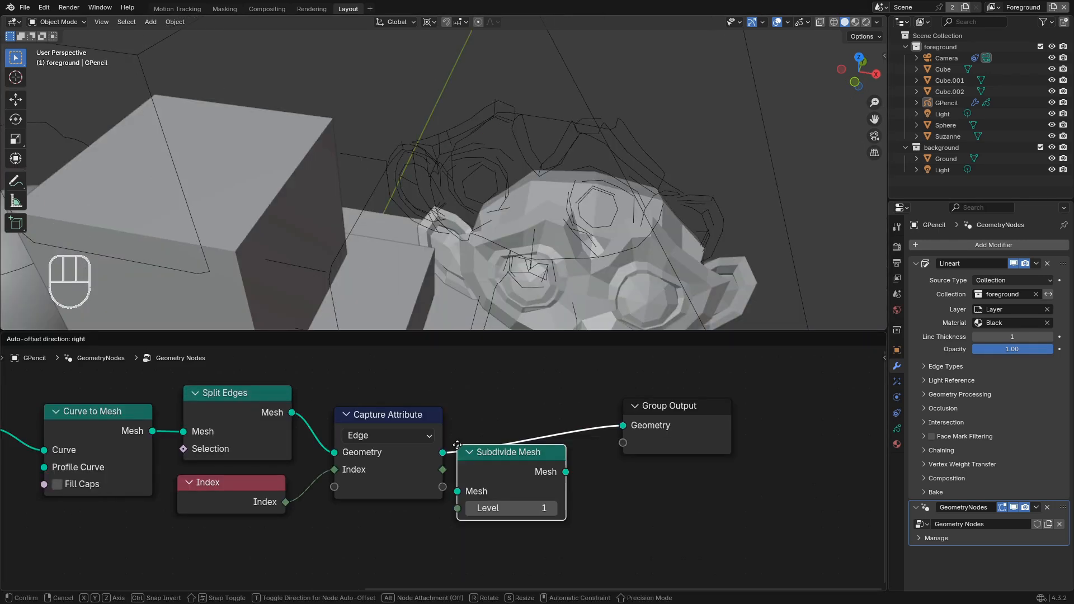
{"action": "left_click", "coordinate": [465, 427]}
{"action": "scroll", "coordinate": [578, 211], "scroll_direction": "up", "scroll_amount": 5}
{"action": "middle_click_drag", "start_coordinate": [582, 143], "coordinate": [526, 171], "text": "shift"}
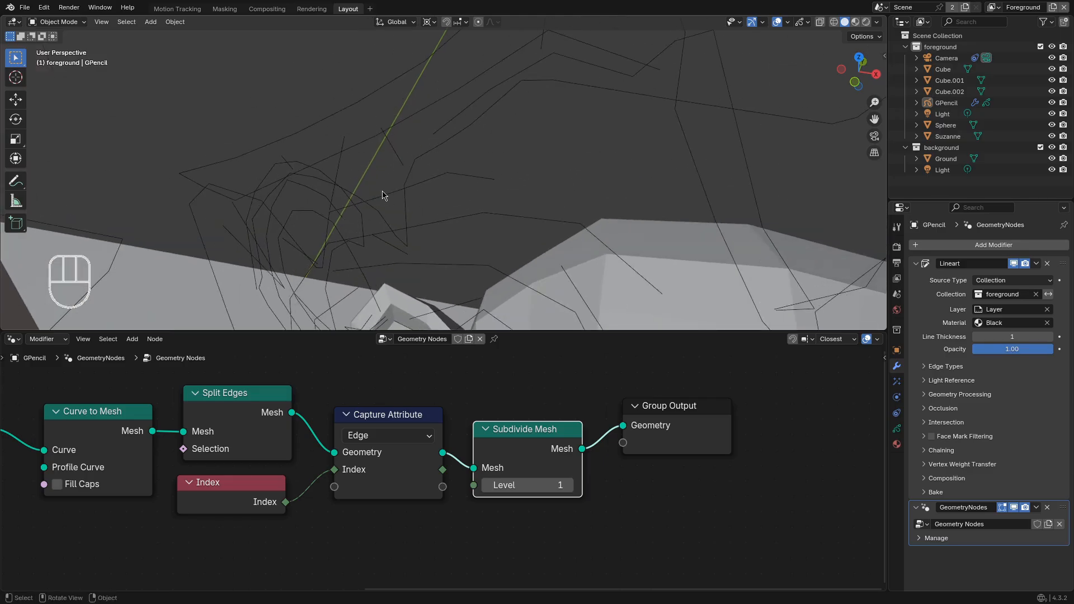
{"action": "middle_click_drag", "start_coordinate": [383, 195], "coordinate": [436, 163], "text": "shift"}
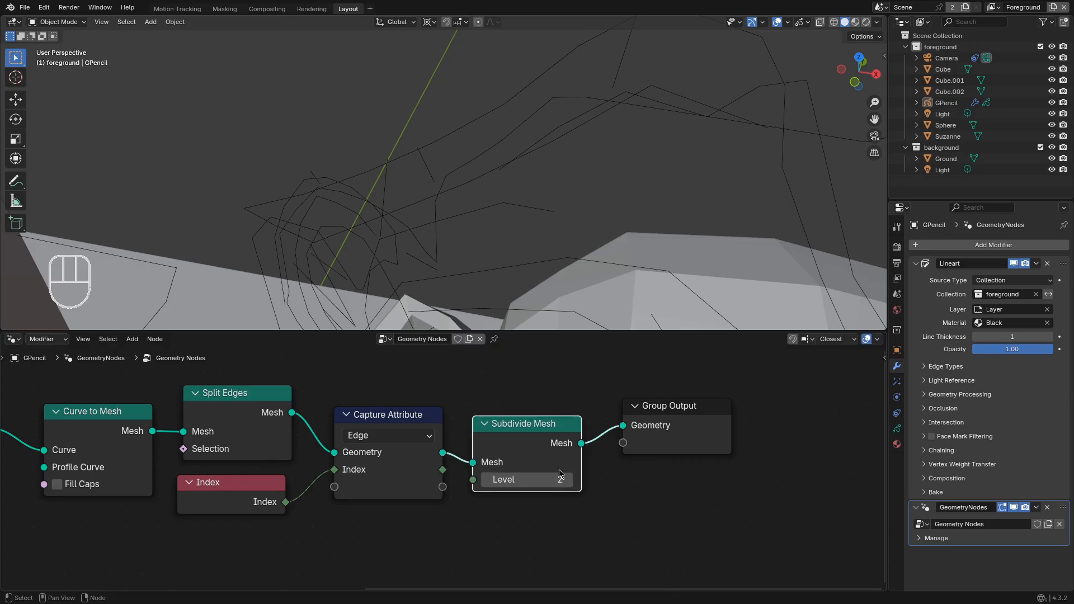
{"action": "scroll", "coordinate": [628, 448], "scroll_direction": "down", "scroll_amount": 1}
{"action": "left_click_drag", "start_coordinate": [628, 448], "coordinate": [679, 469]}
{"action": "middle_click_drag", "start_coordinate": [678, 469], "coordinate": [588, 469]}
{"action": "key", "text": "shift+a"}
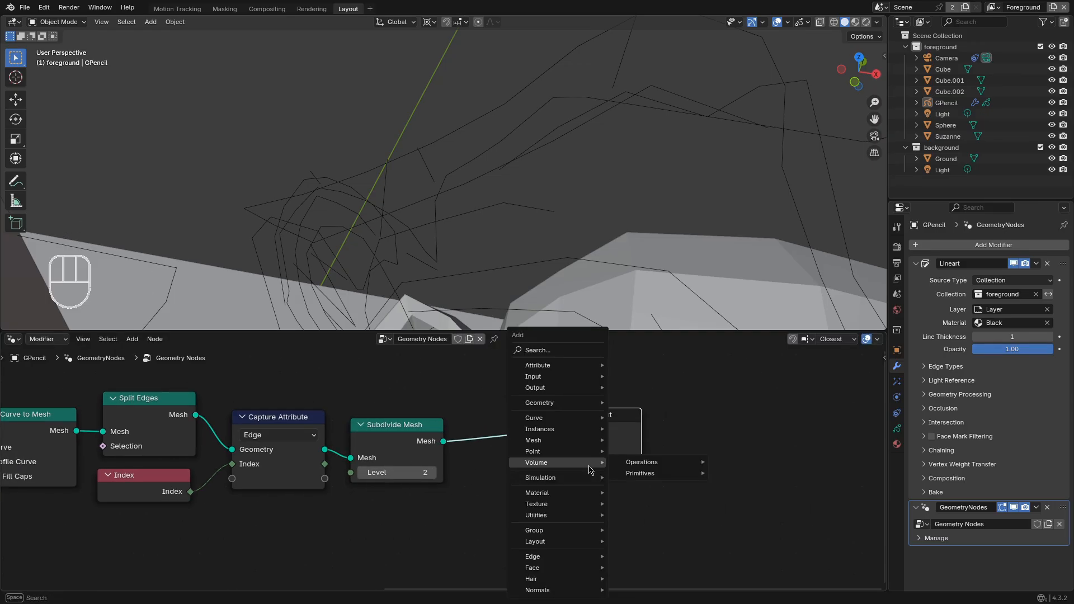
{"action": "type", "text": "set mat"}
{"action": "key", "text": "Return"}
{"action": "right_click", "coordinate": [589, 465]}
Insert a Set Position node between Subdivide Mesh and Group Output
{"action": "key", "text": "shift+a"}
{"action": "type", "text": "set po"}
{"action": "key", "text": "Return"}
{"action": "left_click", "coordinate": [453, 415]}
Add a Noise Texture node below the Subdivide Mesh node, beside Set Position
{"action": "middle_click_drag", "start_coordinate": [445, 506], "coordinate": [451, 481]}
{"action": "scroll", "coordinate": [451, 481], "scroll_direction": "up", "scroll_amount": 2}
{"action": "key", "text": "shift+a"}
{"action": "mouse_move", "coordinate": [291, 493]}
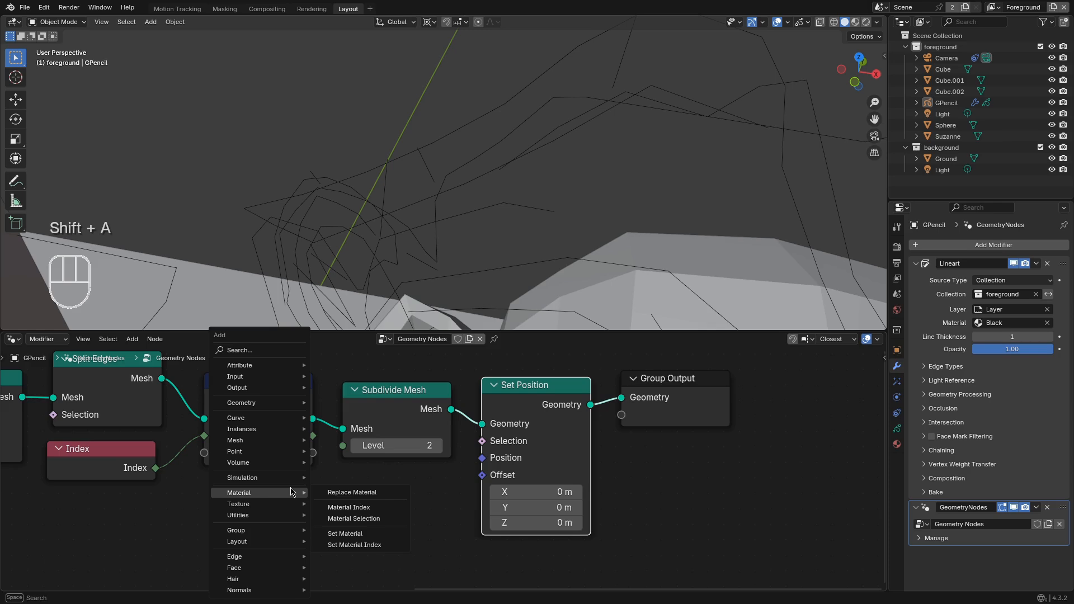
{"action": "type", "text": "noise"}
{"action": "key", "text": "Return"}
{"action": "left_click", "coordinate": [290, 488]}
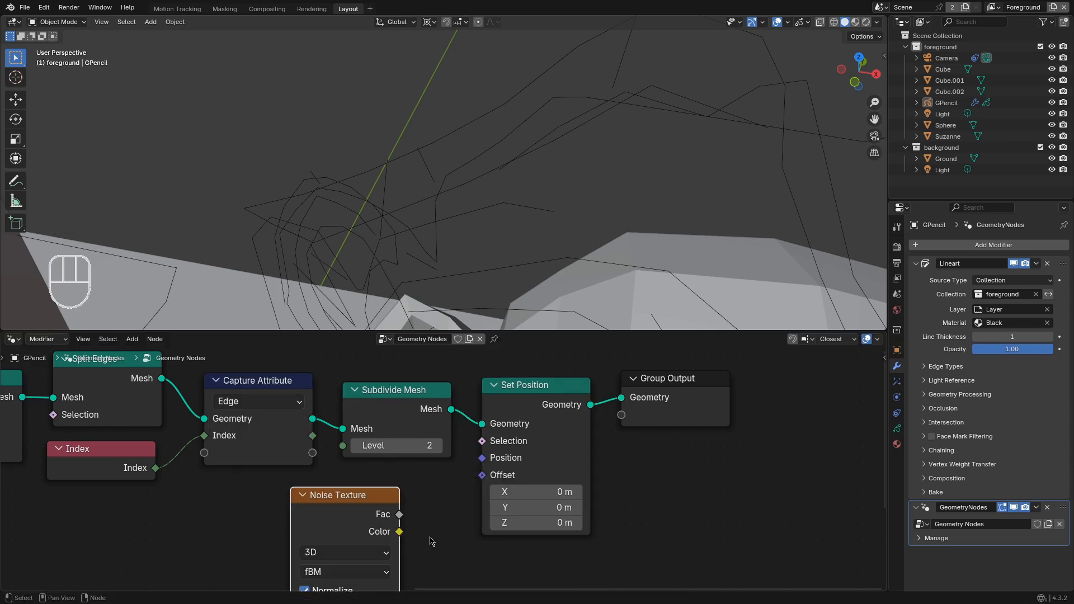
Connect the Noise Texture's Color output to Set Position's Offset input
{"action": "left_click_drag", "start_coordinate": [473, 490], "coordinate": [474, 487]}
{"action": "scroll", "coordinate": [503, 159], "scroll_direction": "down", "scroll_amount": 10}
{"action": "middle_click_drag", "start_coordinate": [532, 129], "coordinate": [470, 133]}
{"action": "mouse_move", "coordinate": [470, 133]}
{"action": "middle_mouse_down", "text": "shift"}
{"action": "mouse_move", "coordinate": [330, 156]}
{"action": "mouse_move", "coordinate": [328, 194]}
{"action": "mouse_move", "coordinate": [475, 192]}
{"action": "mouse_move", "coordinate": [496, 204]}
{"action": "mouse_move", "coordinate": [451, 220]}
{"action": "mouse_move", "coordinate": [455, 211]}
{"action": "mouse_move", "coordinate": [472, 222]}
{"action": "middle_mouse_up", "text": "shift"}
{"action": "scroll", "coordinate": [336, 158], "scroll_direction": "up", "scroll_amount": 4}
{"action": "scroll", "coordinate": [464, 246], "scroll_direction": "down", "scroll_amount": 7}
{"action": "middle_click_drag", "start_coordinate": [375, 262], "coordinate": [521, 162], "text": "shift"}
{"action": "scroll", "coordinate": [515, 168], "scroll_direction": "up", "scroll_amount": 3}
{"action": "scroll", "coordinate": [386, 543], "scroll_direction": "down", "scroll_amount": 2}
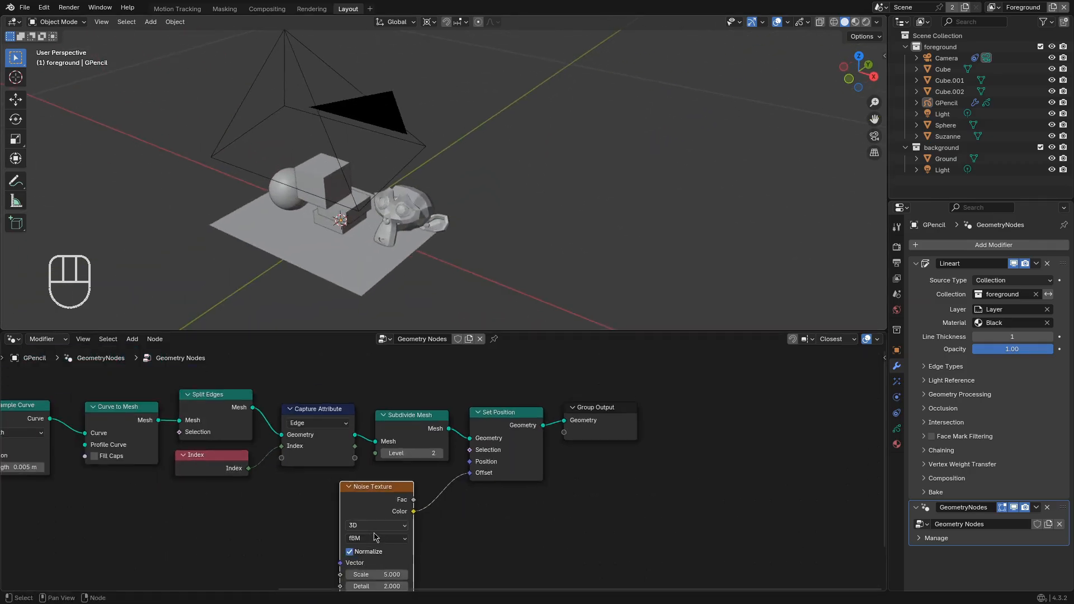
Move the Noise Texture node aside and insert a Vector Math node between its Color output and Set Position's Offset
{"action": "scroll", "coordinate": [373, 537], "scroll_direction": "down", "scroll_amount": 1}
{"action": "middle_click_drag", "start_coordinate": [383, 510], "coordinate": [415, 463]}
{"action": "left_click_drag", "start_coordinate": [398, 460], "coordinate": [312, 489]}
{"action": "key", "text": "shift+a"}
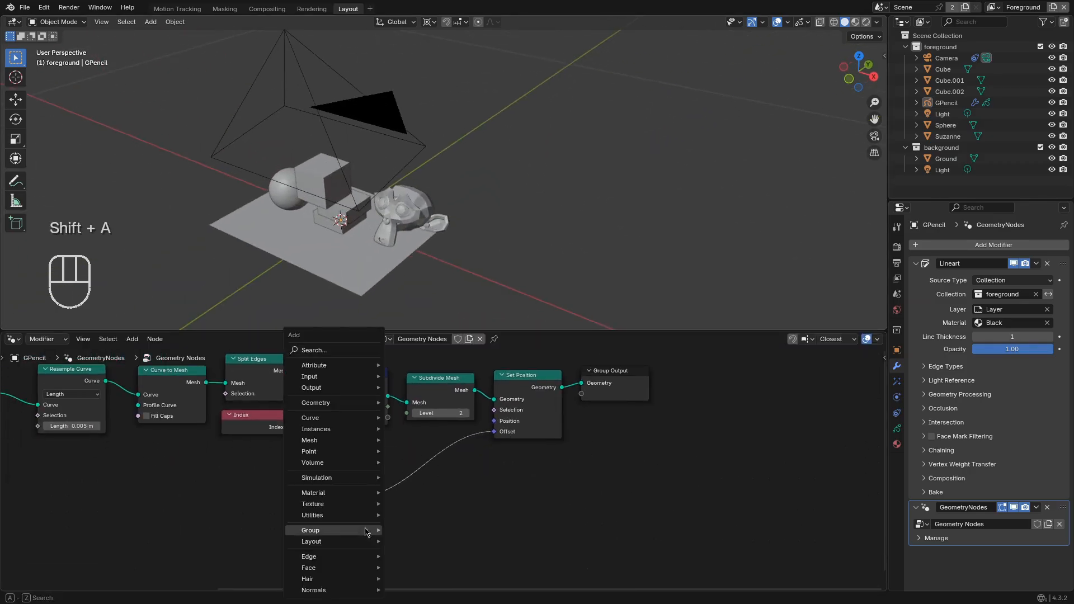
{"action": "type", "text": "math"}
{"action": "key", "text": "Down"}
{"action": "key", "text": "Return"}
{"action": "left_click", "coordinate": [425, 475]}
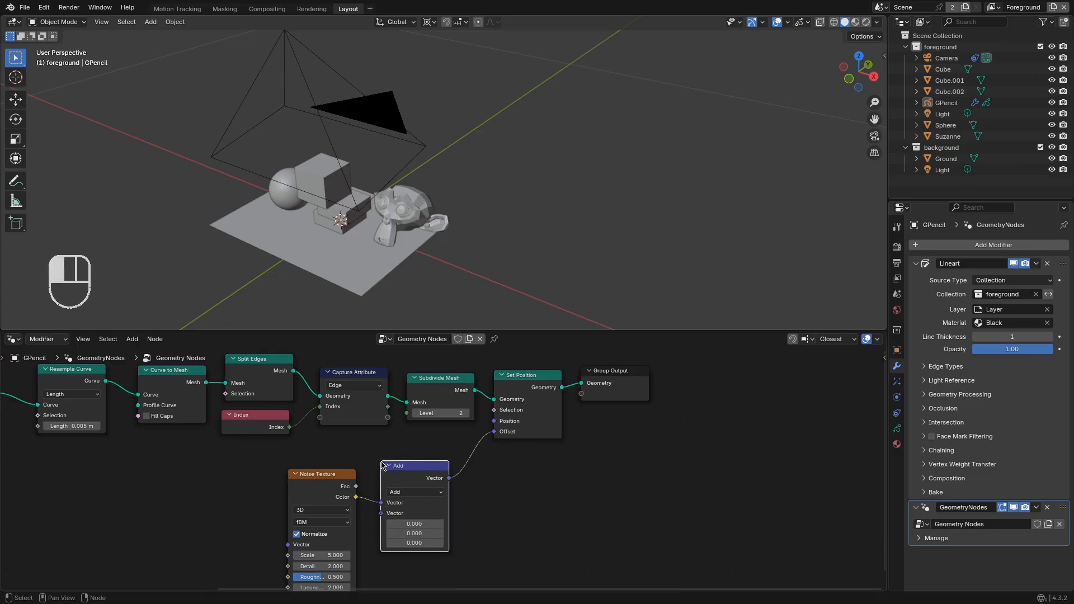
Switch the Vector Math node to Subtract and set all three components of its second vector to 0.5
{"action": "scroll", "coordinate": [419, 461], "scroll_direction": "up", "scroll_amount": 3}
{"action": "scroll", "coordinate": [417, 460], "scroll_direction": "up", "scroll_amount": 1}
{"action": "left_click", "coordinate": [401, 470]}
{"action": "left_click", "coordinate": [411, 457]}
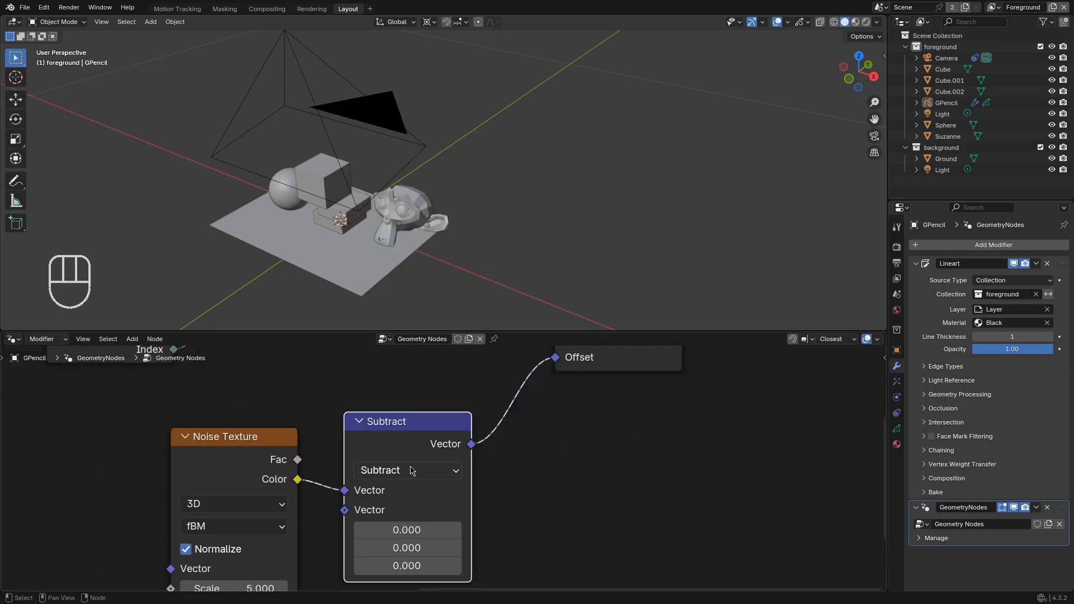
{"action": "middle_click_drag", "start_coordinate": [393, 472], "coordinate": [398, 448]}
{"action": "left_click_drag", "start_coordinate": [404, 523], "coordinate": [405, 542]}
{"action": "left_click", "coordinate": [404, 509]}
{"action": "type", "text": ".5"}
{"action": "key", "text": "Return"}
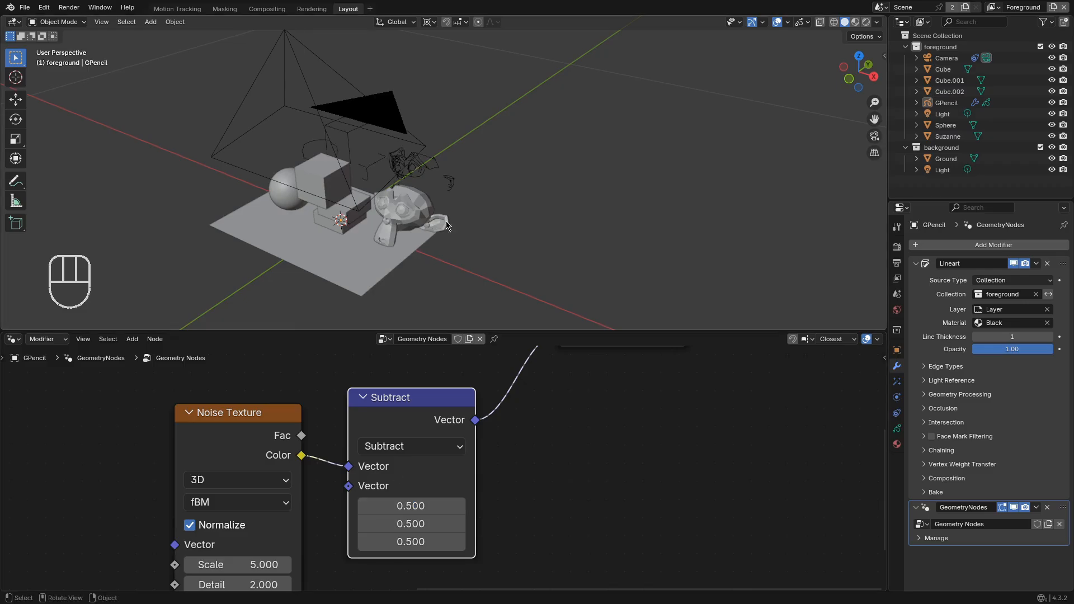
Look through the scene camera at the displaced lines around the monkey head
{"action": "key", "text": "KP_0"}
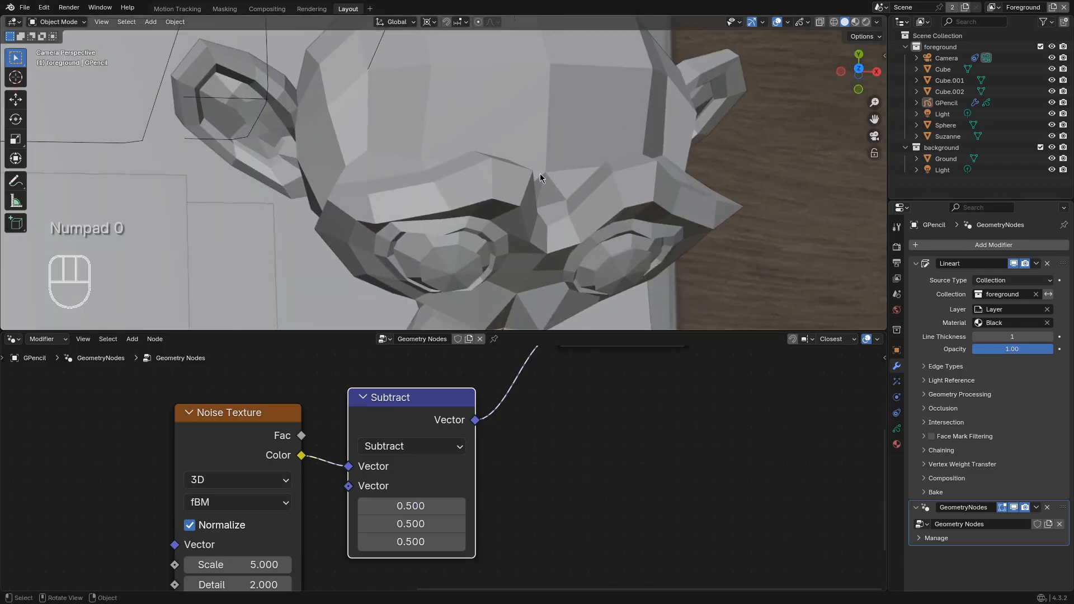
{"action": "scroll", "coordinate": [540, 173], "scroll_direction": "down", "scroll_amount": 3}
{"action": "middle_click_drag", "start_coordinate": [544, 147], "coordinate": [513, 232], "text": "shift"}
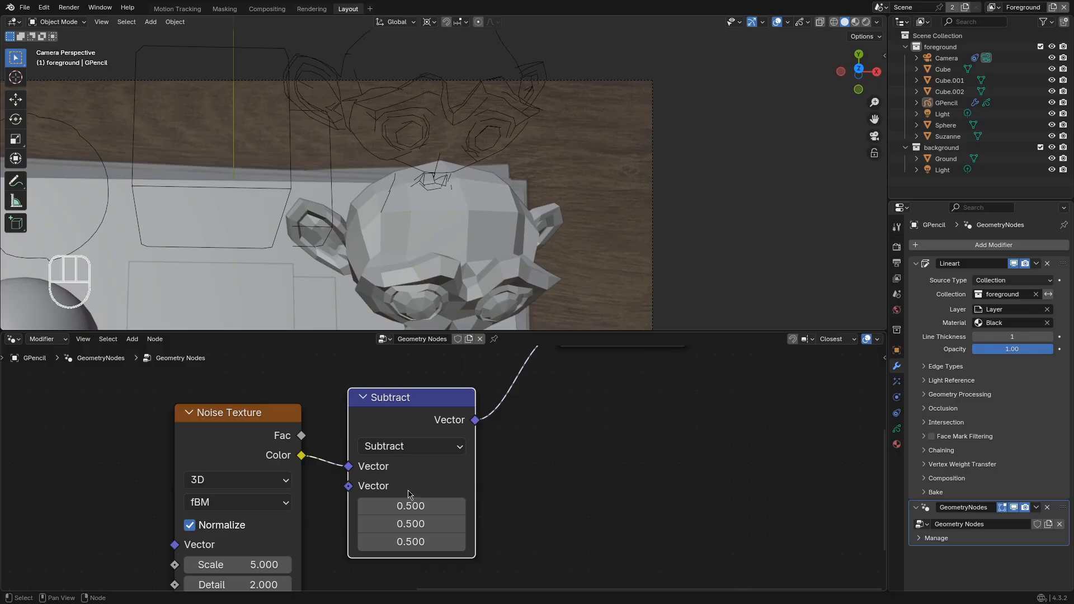
Duplicate the Subtract node into the link to Offset, change its operation to Scale, and set the scale to 0.660
{"action": "scroll", "coordinate": [409, 491], "scroll_direction": "down", "scroll_amount": 3}
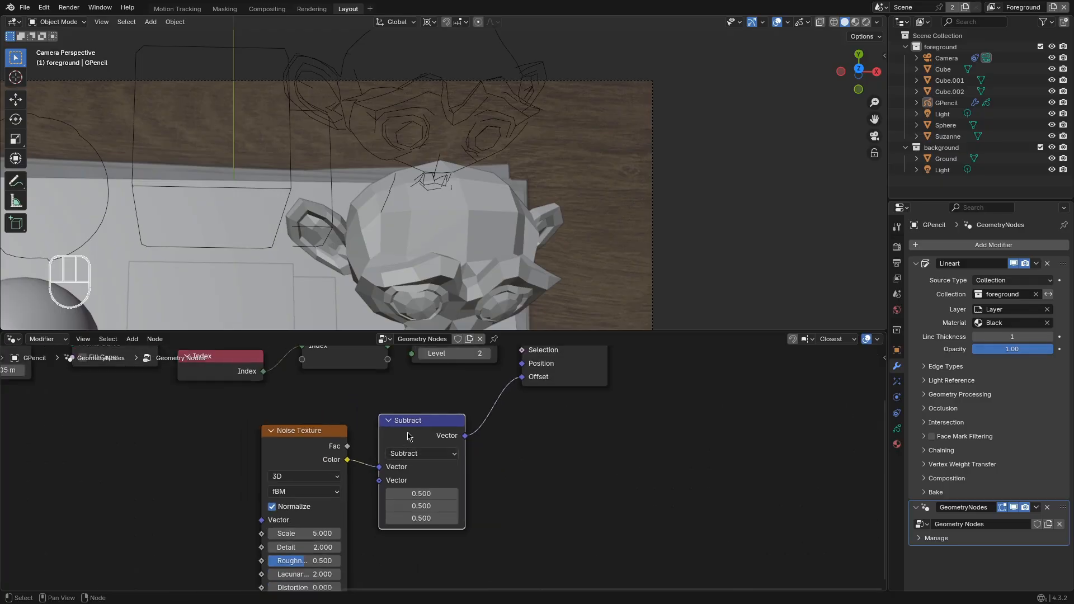
{"action": "key", "text": "shift+d"}
{"action": "left_click", "coordinate": [519, 417]}
{"action": "left_click", "coordinate": [521, 434]}
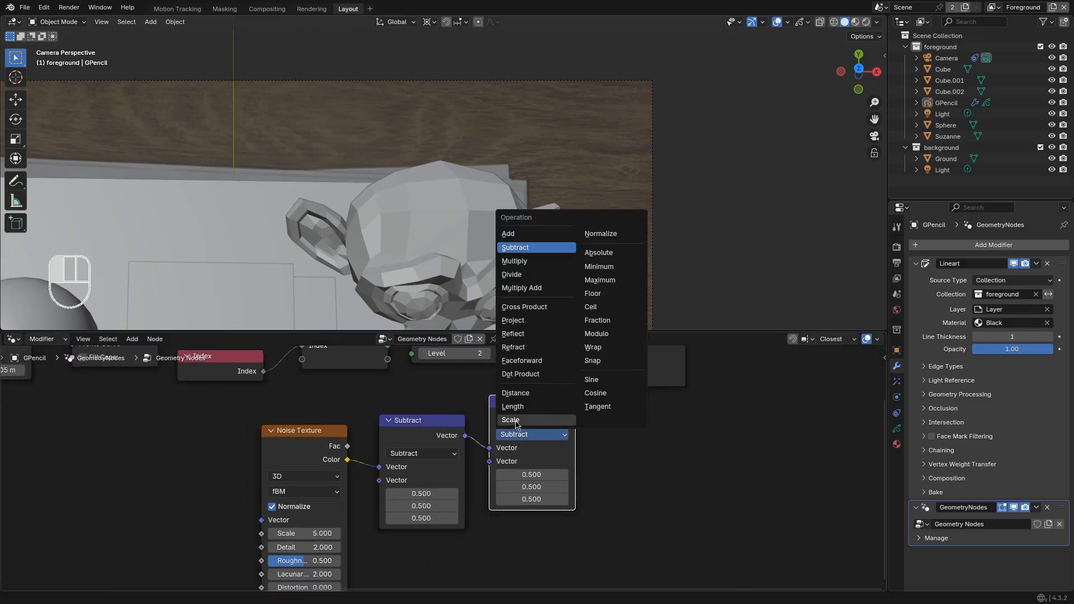
{"action": "left_click", "coordinate": [517, 420]}
{"action": "mouse_move", "coordinate": [532, 461]}
{"action": "left_mouse_down", "text": "shift"}
{"action": "mouse_move", "coordinate": [486, 461]}
{"action": "mouse_move", "coordinate": [520, 461]}
{"action": "left_mouse_up", "text": "shift"}
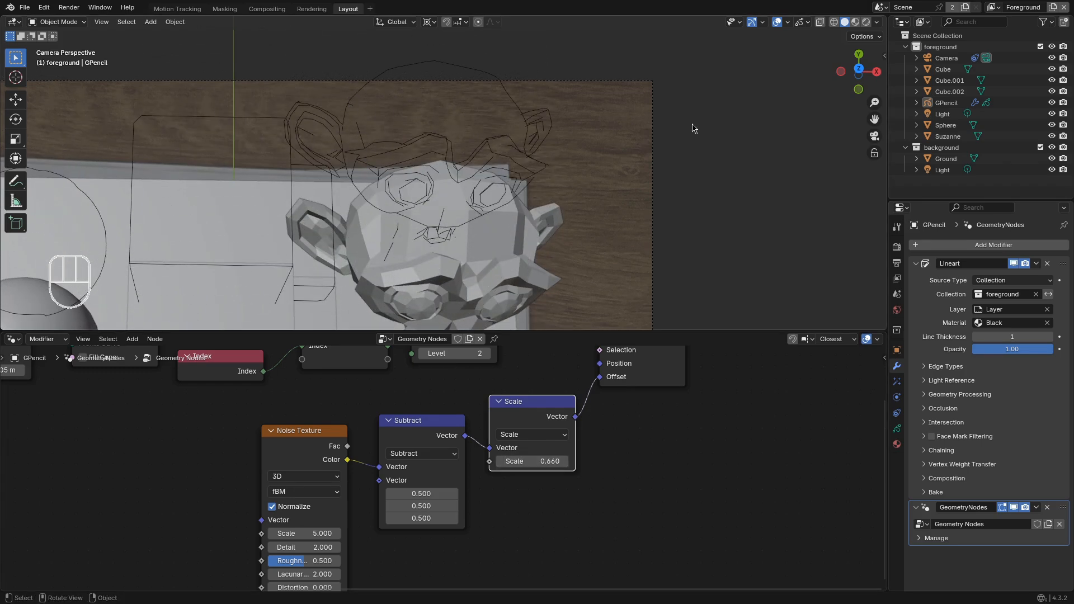
Insert a Realize Instances node between Subdivide Mesh and Set Position
{"action": "scroll", "coordinate": [451, 462], "scroll_direction": "down", "scroll_amount": 2}
{"action": "middle_click_drag", "start_coordinate": [576, 386], "coordinate": [484, 486]}
{"action": "scroll", "coordinate": [485, 486], "scroll_direction": "up", "scroll_amount": 1}
{"action": "middle_click_drag", "start_coordinate": [229, 472], "coordinate": [306, 447]}
{"action": "scroll", "coordinate": [425, 459], "scroll_direction": "down", "scroll_amount": 1}
{"action": "scroll", "coordinate": [29, 450], "scroll_direction": "down", "scroll_amount": 1}
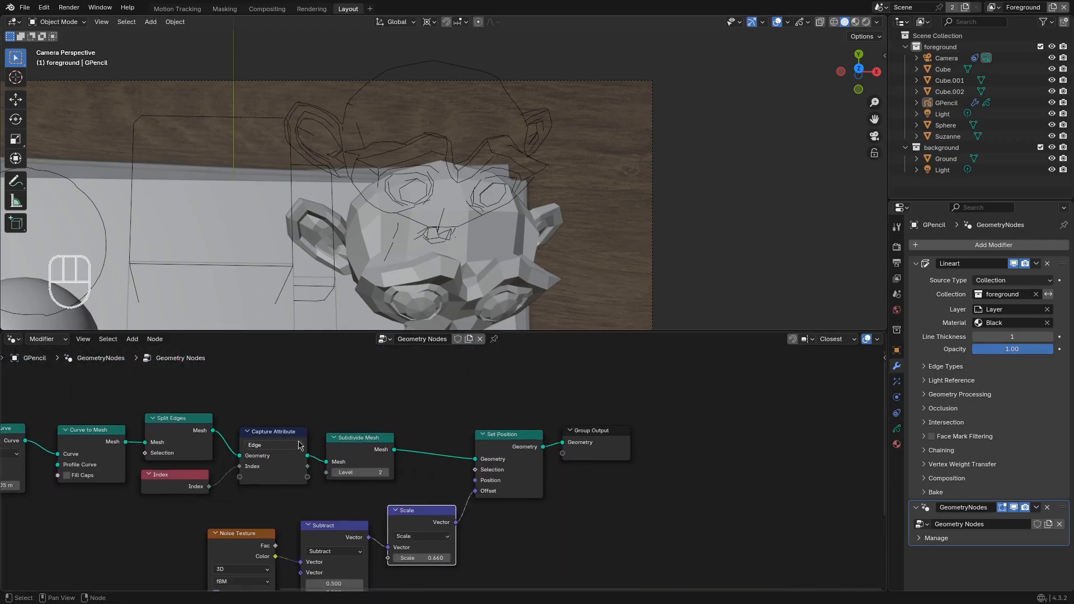
{"action": "scroll", "coordinate": [425, 475], "scroll_direction": "up", "scroll_amount": 2}
{"action": "key", "text": "shift+a"}
{"action": "type", "text": "rea"}
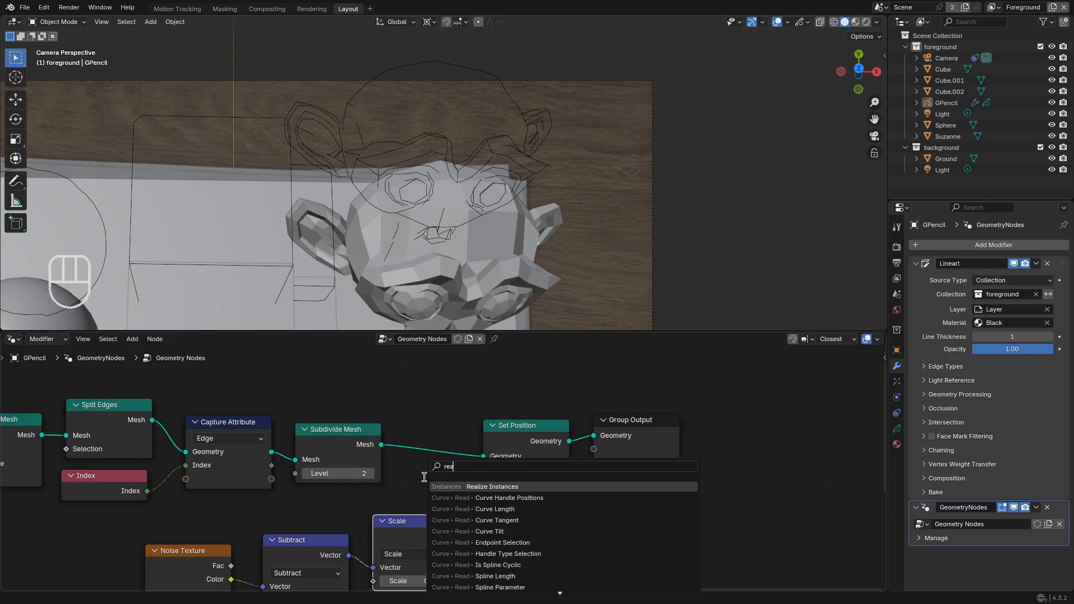
{"action": "key", "text": "Return"}
{"action": "left_click", "coordinate": [402, 435]}
{"action": "scroll", "coordinate": [460, 495], "scroll_direction": "down", "scroll_amount": 2}
Set the vector Scale node's scale to -0.030
{"action": "middle_click_drag", "start_coordinate": [461, 496], "coordinate": [467, 479]}
{"action": "mouse_move", "coordinate": [435, 546]}
{"action": "left_mouse_down", "text": "shift"}
{"action": "mouse_move", "coordinate": [346, 546]}
{"action": "mouse_move", "coordinate": [357, 546]}
{"action": "left_mouse_up", "text": "shift"}
{"action": "middle_click_drag", "start_coordinate": [366, 272], "coordinate": [445, 239], "text": "shift"}
{"action": "middle_click_drag", "start_coordinate": [355, 224], "coordinate": [498, 217], "text": "shift"}
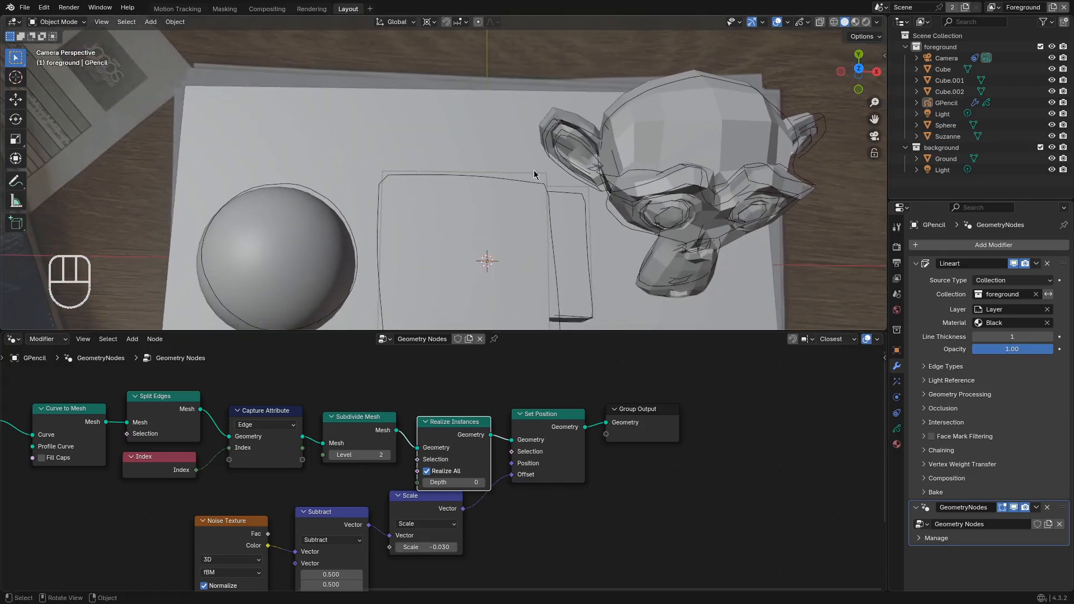
{"action": "scroll", "coordinate": [450, 450], "scroll_direction": "up", "scroll_amount": 3}
Tidy the layout by repositioning the Realize Instances node and the vector Scale node beneath it
{"action": "left_click_drag", "start_coordinate": [462, 429], "coordinate": [454, 415]}
{"action": "middle_click_drag", "start_coordinate": [488, 468], "coordinate": [380, 463]}
{"action": "scroll", "coordinate": [380, 463], "scroll_direction": "up", "scroll_amount": 1}
{"action": "scroll", "coordinate": [379, 466], "scroll_direction": "up", "scroll_amount": 1}
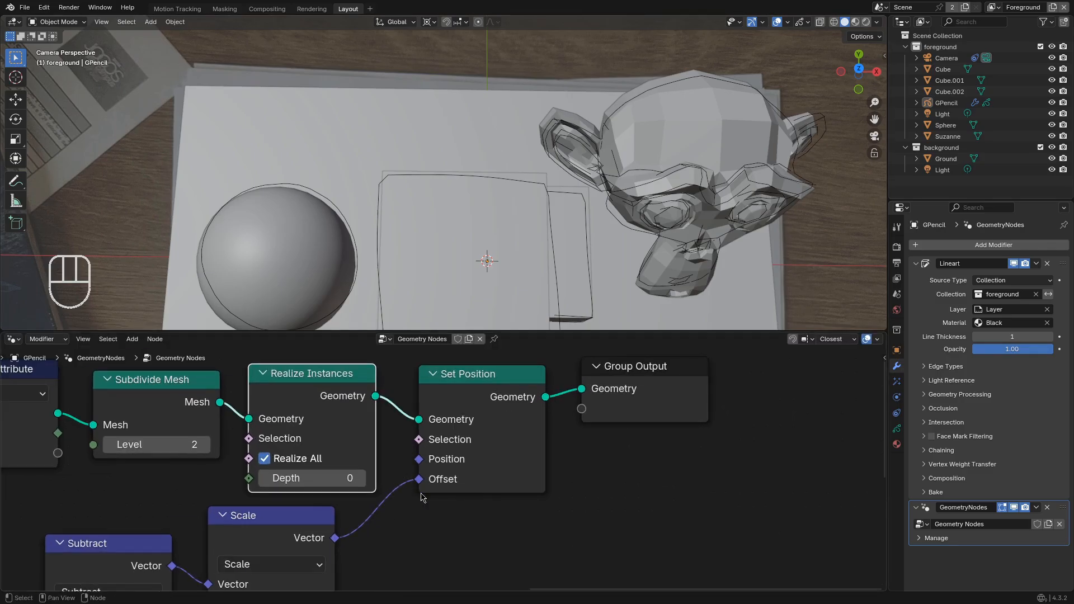
{"action": "left_click_drag", "start_coordinate": [243, 515], "coordinate": [271, 515]}
{"action": "middle_click_drag", "start_coordinate": [246, 533], "coordinate": [274, 506]}
Set the vector Scale node's scale to 0.010 and the Noise Texture's scale to -99.780
{"action": "middle_click_drag", "start_coordinate": [610, 186], "coordinate": [459, 206], "text": "shift"}
{"action": "scroll", "coordinate": [628, 168], "scroll_direction": "up", "scroll_amount": 2}
{"action": "scroll", "coordinate": [413, 233], "scroll_direction": "up", "scroll_amount": 1}
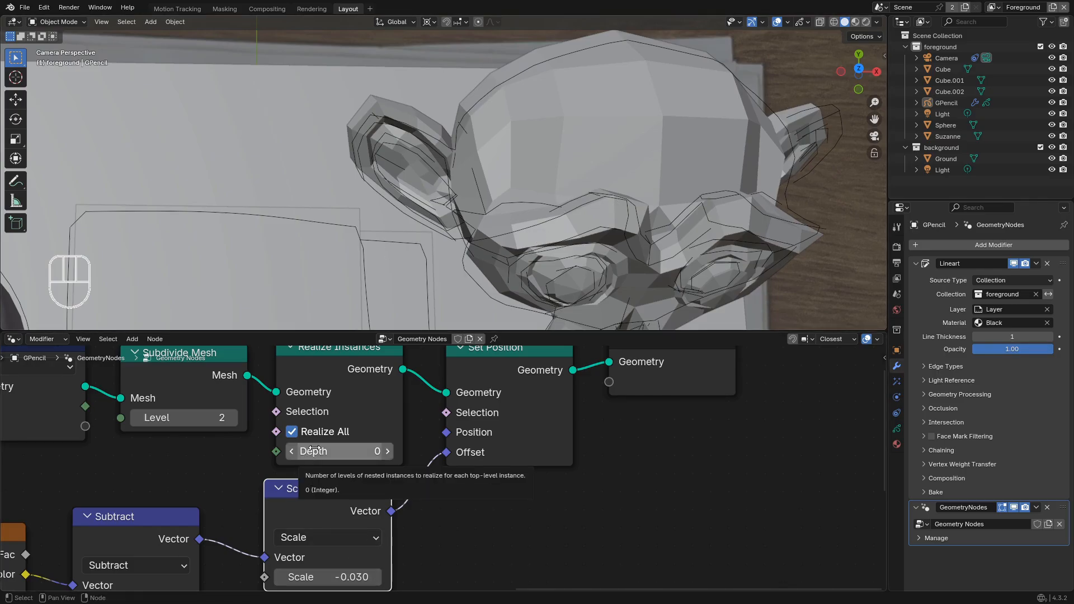
{"action": "middle_click_drag", "start_coordinate": [363, 562], "coordinate": [389, 510]}
{"action": "left_click_drag", "start_coordinate": [372, 530], "coordinate": [396, 530], "text": "shift"}
{"action": "middle_click_drag", "start_coordinate": [209, 571], "coordinate": [384, 476]}
{"action": "left_click_drag", "start_coordinate": [163, 537], "coordinate": [112, 536], "text": "shift"}
{"action": "scroll", "coordinate": [436, 144], "scroll_direction": "up", "scroll_amount": 5}
{"action": "scroll", "coordinate": [471, 202], "scroll_direction": "up", "scroll_amount": 5}
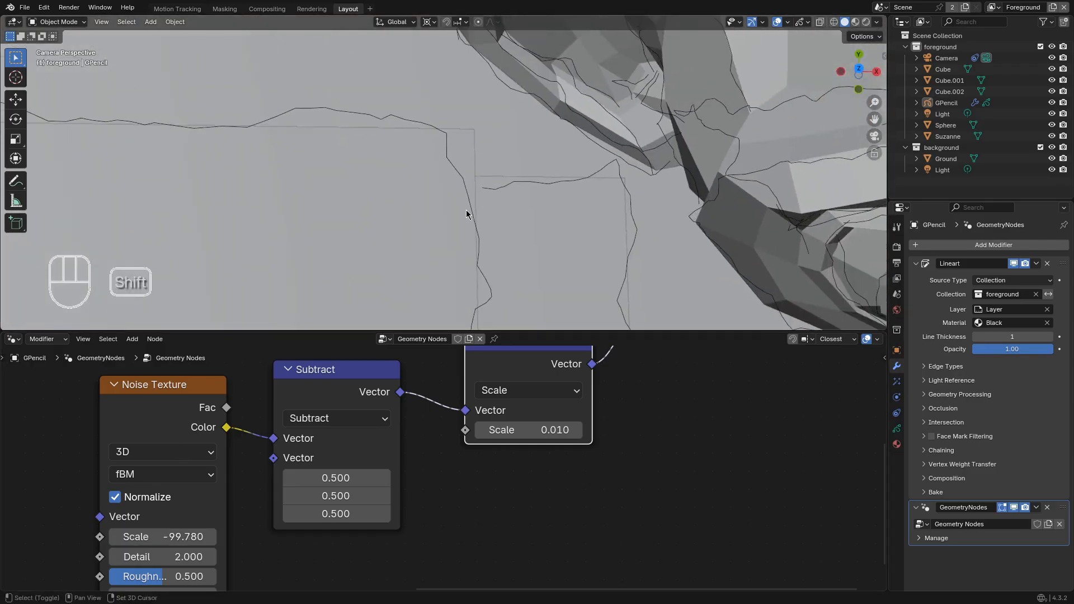
Examine the node chain from Grease Pencil to Curves through Group Output and the displaced lines around the cube corner
{"action": "scroll", "coordinate": [173, 451], "scroll_direction": "down", "scroll_amount": 3}
{"action": "middle_click_drag", "start_coordinate": [72, 395], "coordinate": [343, 530]}
{"action": "scroll", "coordinate": [377, 526], "scroll_direction": "up", "scroll_amount": 7}
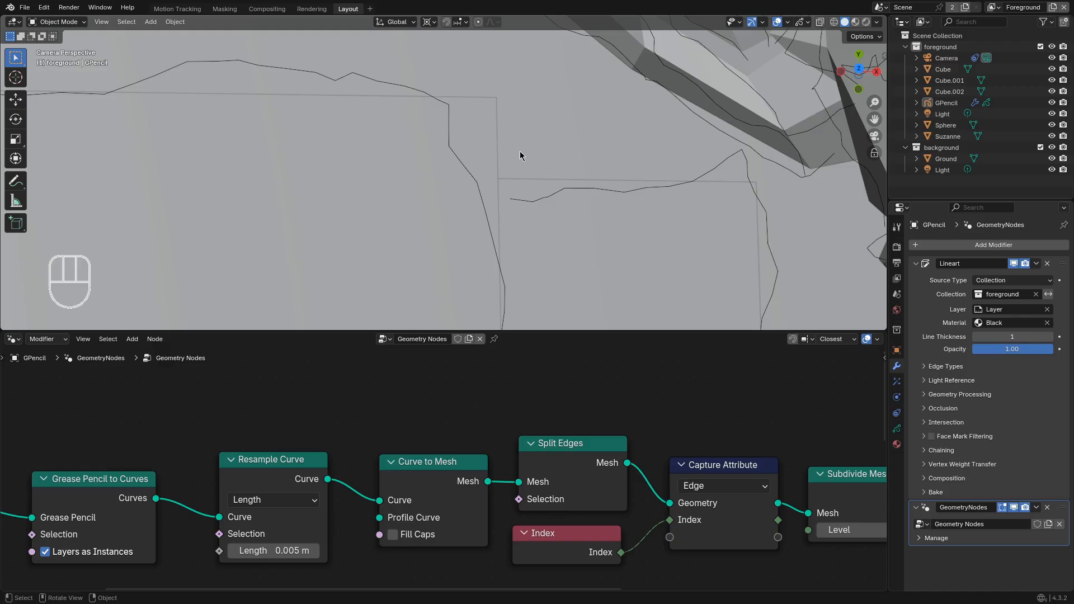
{"action": "scroll", "coordinate": [431, 377], "scroll_direction": "down", "scroll_amount": 2}
{"action": "middle_click_drag", "start_coordinate": [631, 518], "coordinate": [339, 502]}
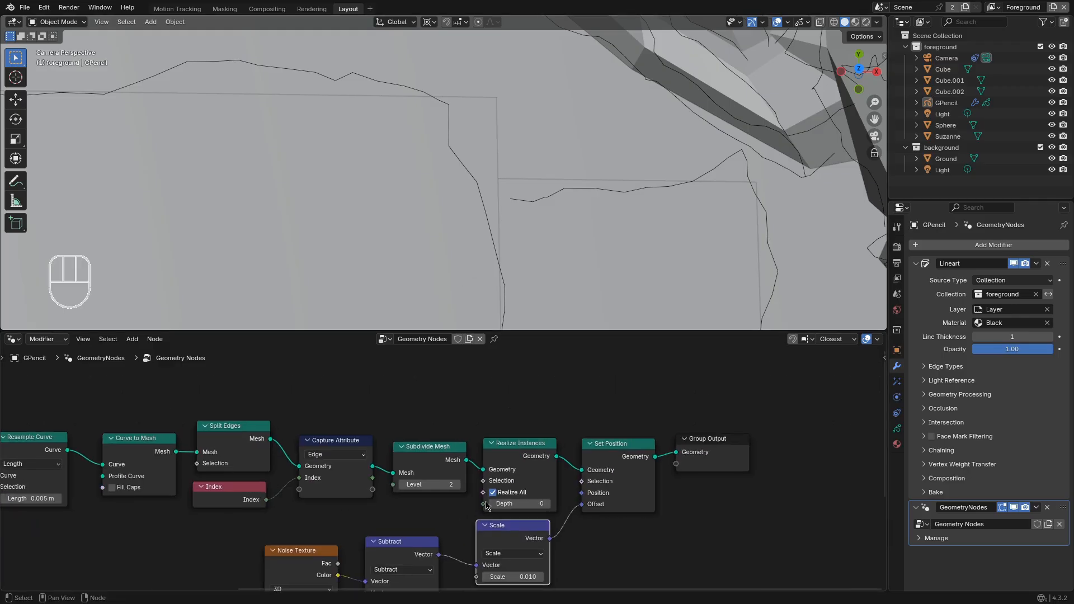
{"action": "middle_click_drag", "start_coordinate": [522, 495], "coordinate": [567, 369]}
{"action": "scroll", "coordinate": [434, 459], "scroll_direction": "up", "scroll_amount": 4}
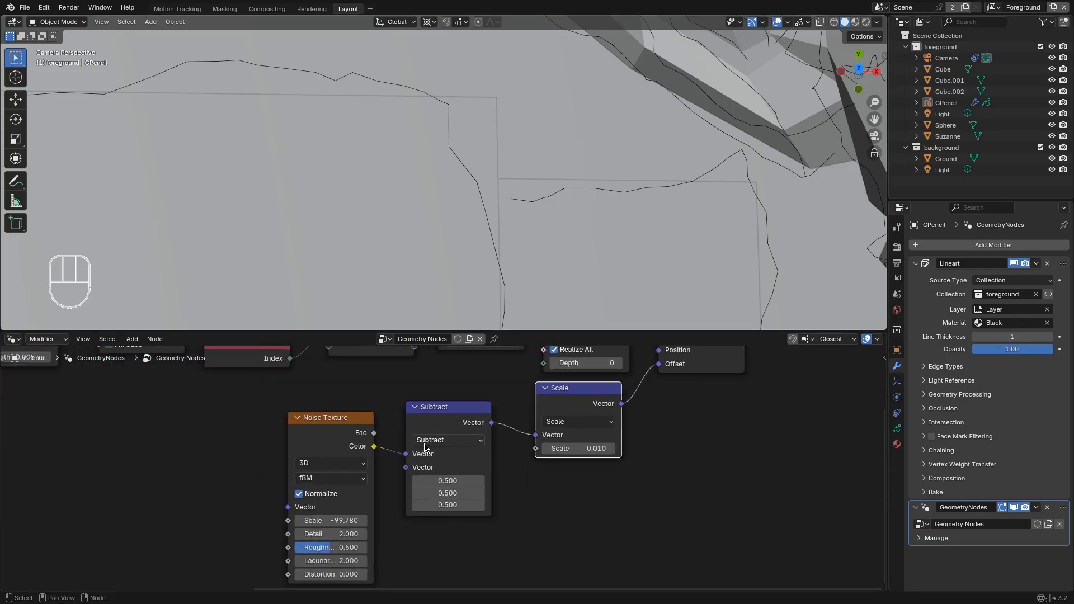
{"action": "left_click_drag", "start_coordinate": [325, 428], "coordinate": [338, 416]}
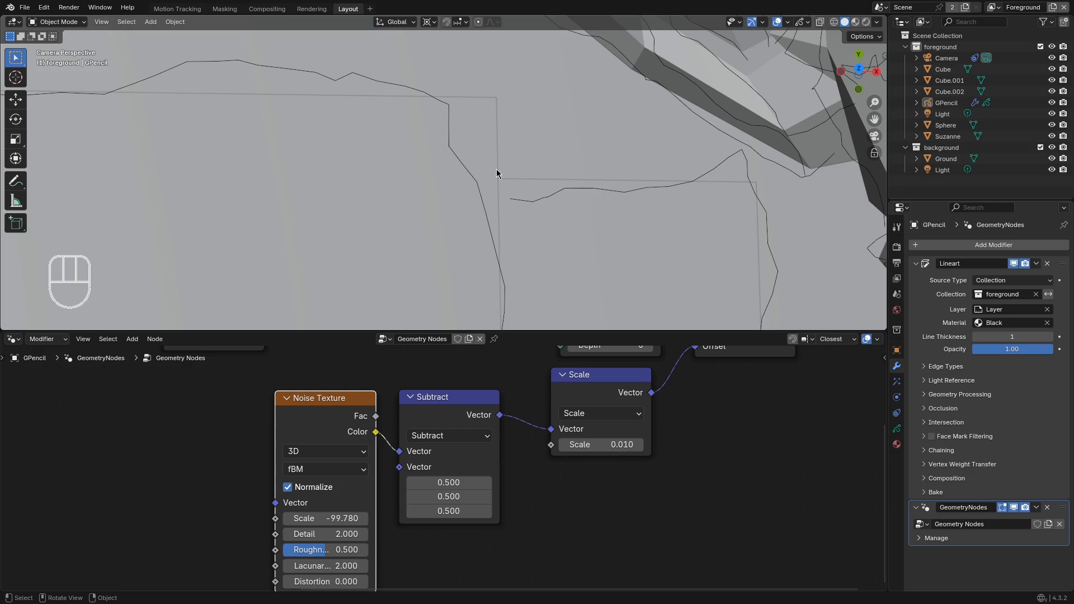
{"action": "scroll", "coordinate": [385, 166], "scroll_direction": "down", "scroll_amount": 3}
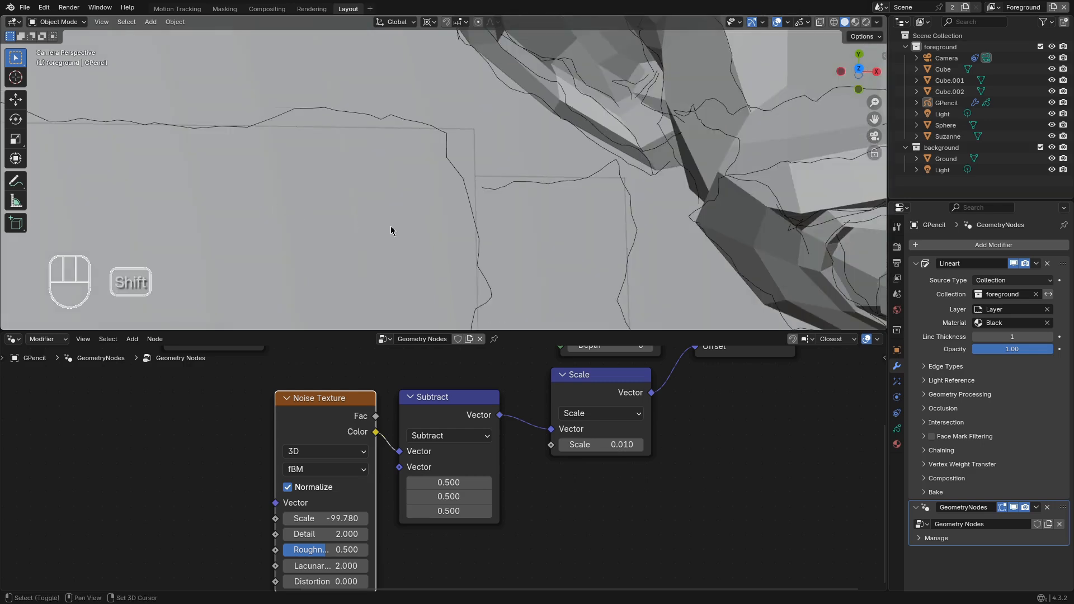
{"action": "middle_click_drag", "start_coordinate": [391, 226], "coordinate": [396, 187], "text": "shift"}
Switch the Noise Texture to 4D, try different W values, and reset W to 0
{"action": "middle_click_drag", "start_coordinate": [255, 461], "coordinate": [279, 451]}
{"action": "left_click", "coordinate": [320, 442]}
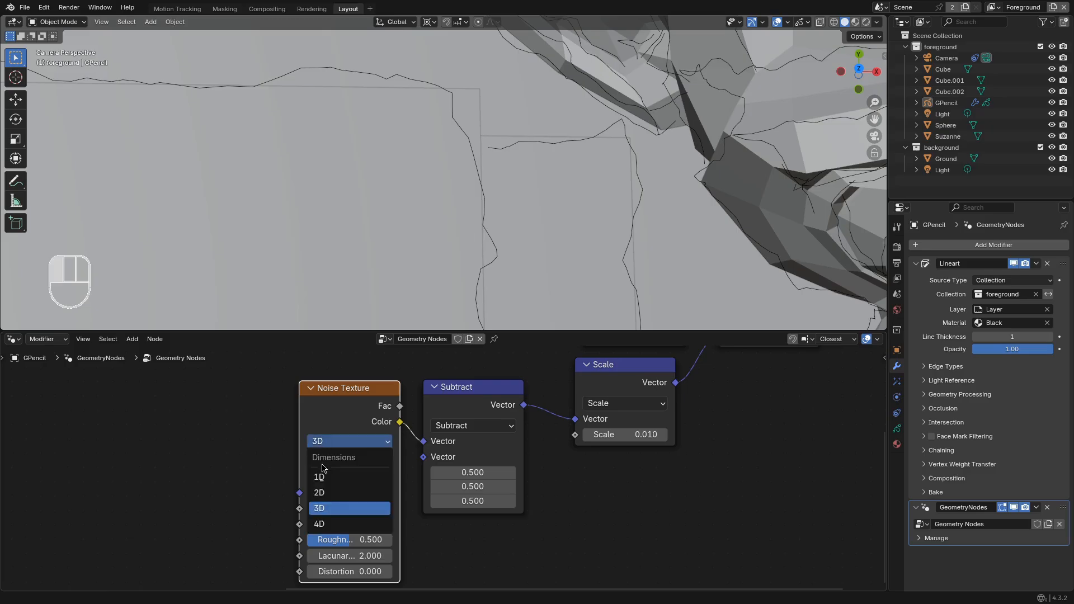
{"action": "left_click", "coordinate": [322, 524]}
{"action": "mouse_move", "coordinate": [324, 509]}
{"action": "left_mouse_down"}
{"action": "mouse_move", "coordinate": [492, 509]}
{"action": "mouse_move", "coordinate": [212, 508]}
{"action": "mouse_move", "coordinate": [235, 508]}
{"action": "left_mouse_up"}
{"action": "key", "text": "BackSpace"}
{"action": "scroll", "coordinate": [292, 531], "scroll_direction": "up", "scroll_amount": 3}
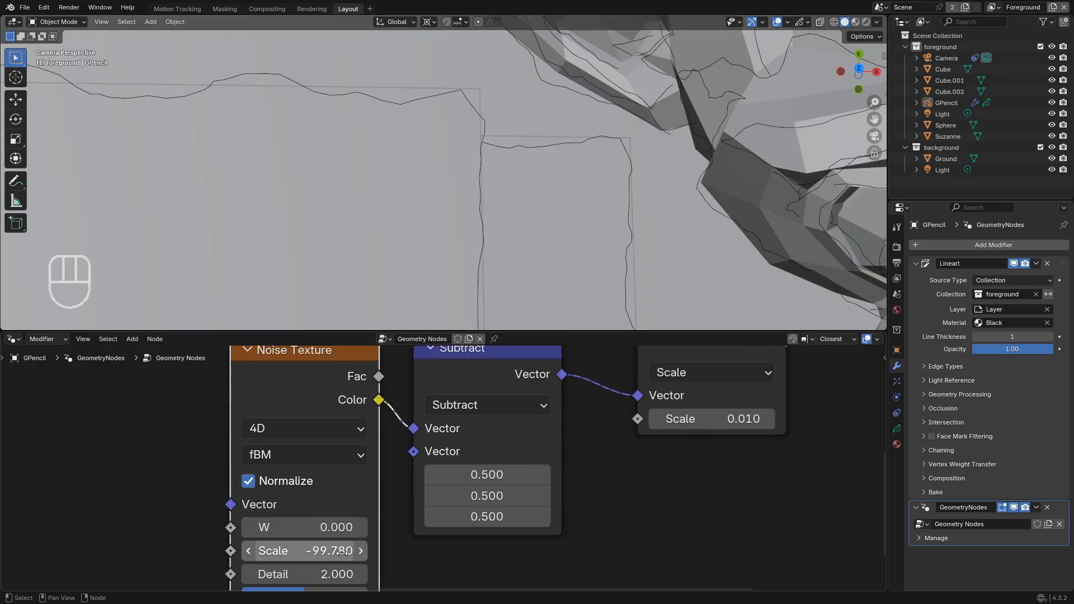
Move the nodes after Capture Attribute away to make room and connect its Index output to the Noise Texture's W input
{"action": "scroll", "coordinate": [381, 225], "scroll_direction": "down", "scroll_amount": 4}
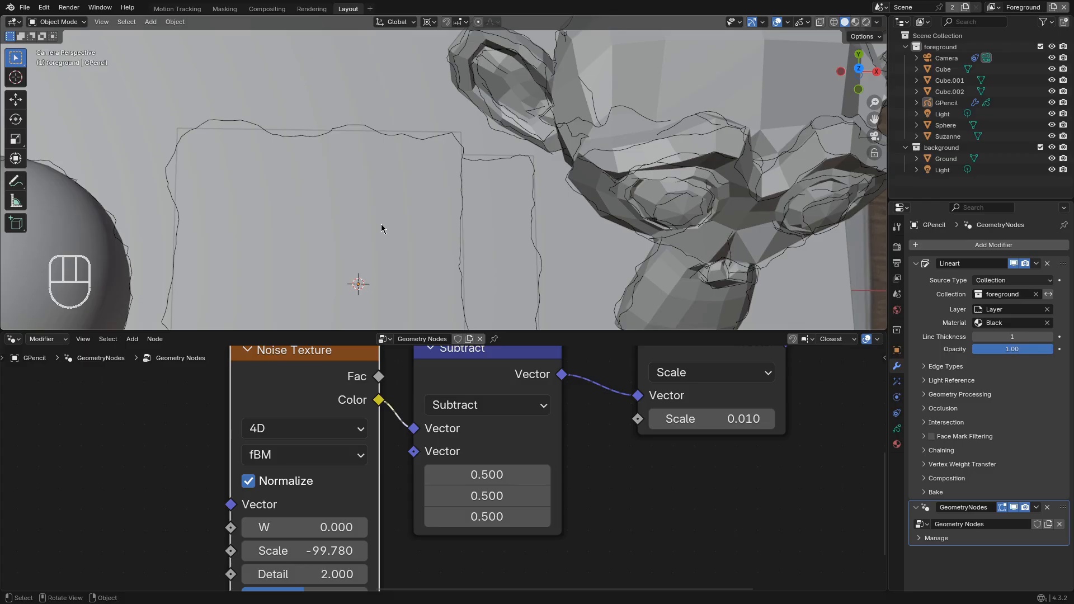
{"action": "scroll", "coordinate": [443, 498], "scroll_direction": "down", "scroll_amount": 4}
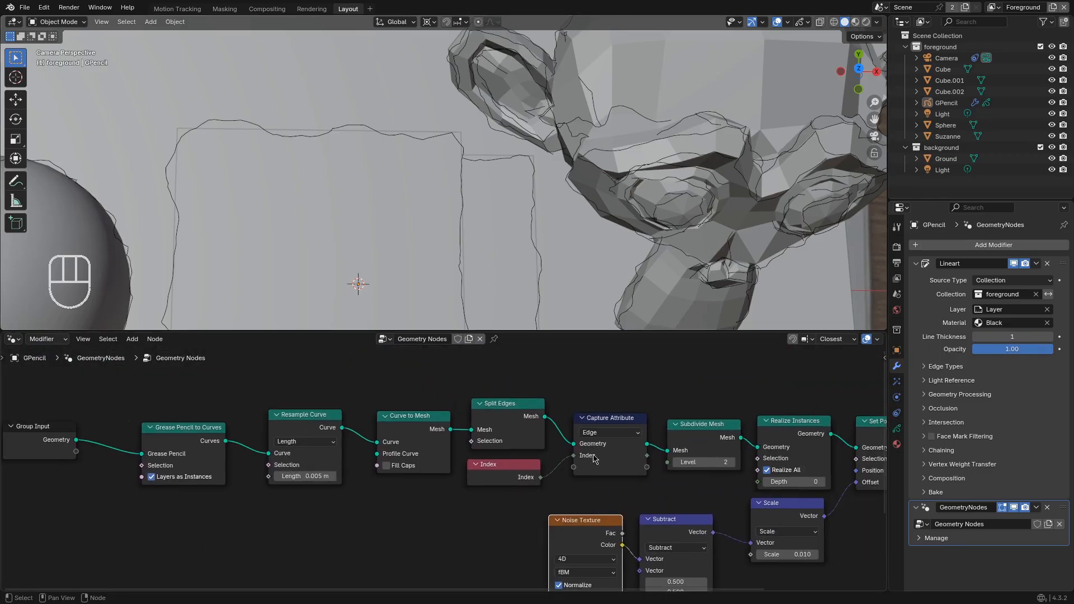
{"action": "scroll", "coordinate": [563, 459], "scroll_direction": "up", "scroll_amount": 3}
{"action": "scroll", "coordinate": [557, 440], "scroll_direction": "down", "scroll_amount": 5}
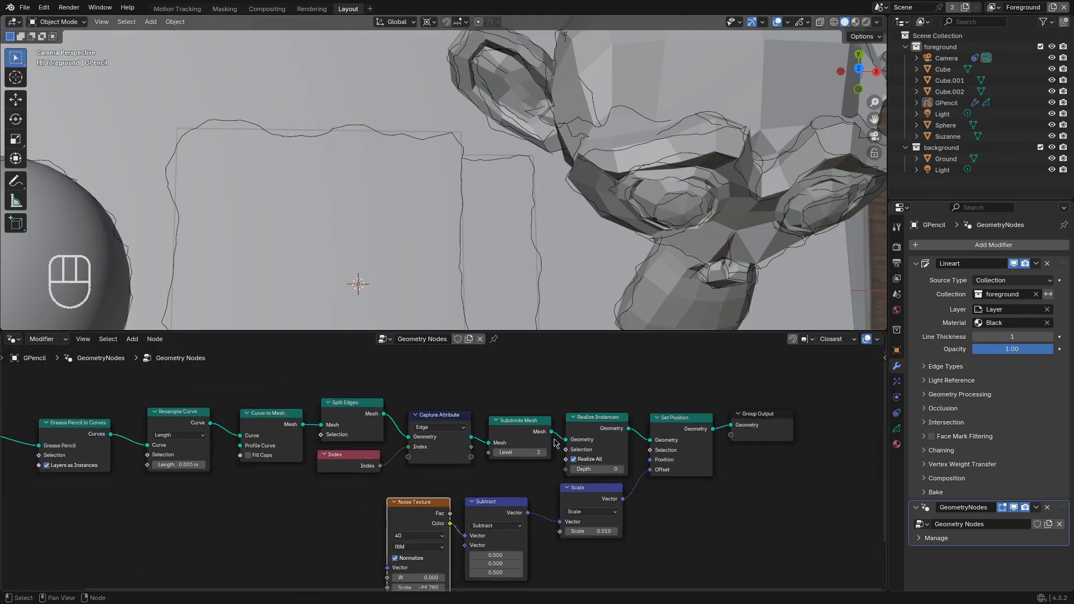
{"action": "left_click_drag", "start_coordinate": [765, 505], "coordinate": [505, 460]}
{"action": "left_click", "coordinate": [415, 466], "text": "shift"}
{"action": "key", "text": "g"}
{"action": "left_click", "coordinate": [534, 450]}
{"action": "scroll", "coordinate": [506, 445], "scroll_direction": "up", "scroll_amount": 3}
{"action": "left_click_drag", "start_coordinate": [533, 522], "coordinate": [531, 525]}
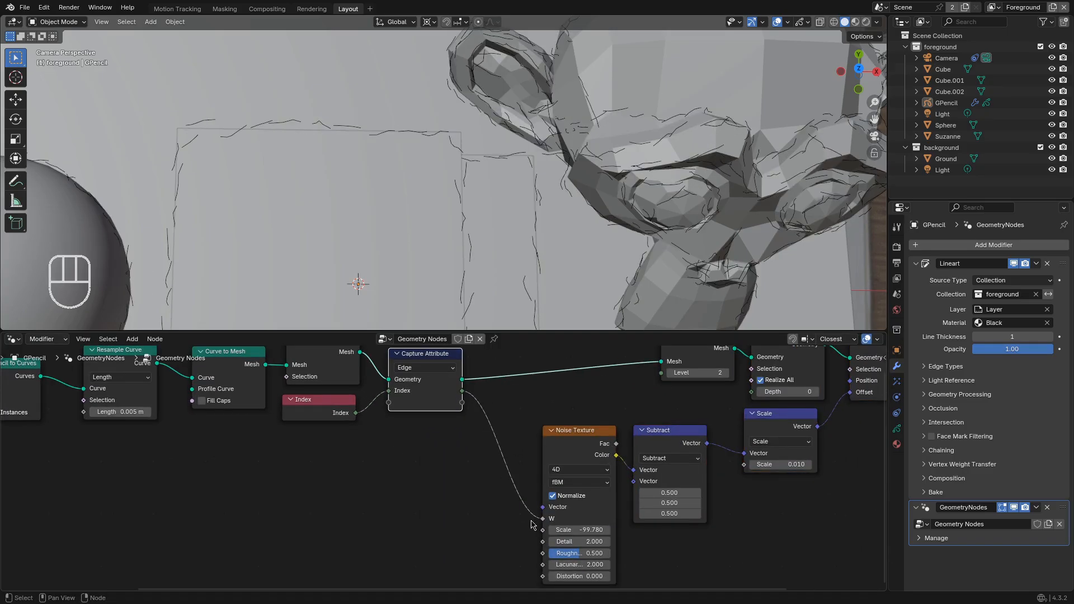
Examine the separated line strokes around the cube and monkey head, erasing the annotation marks drawn over them
{"action": "key", "text": "alt+a"}
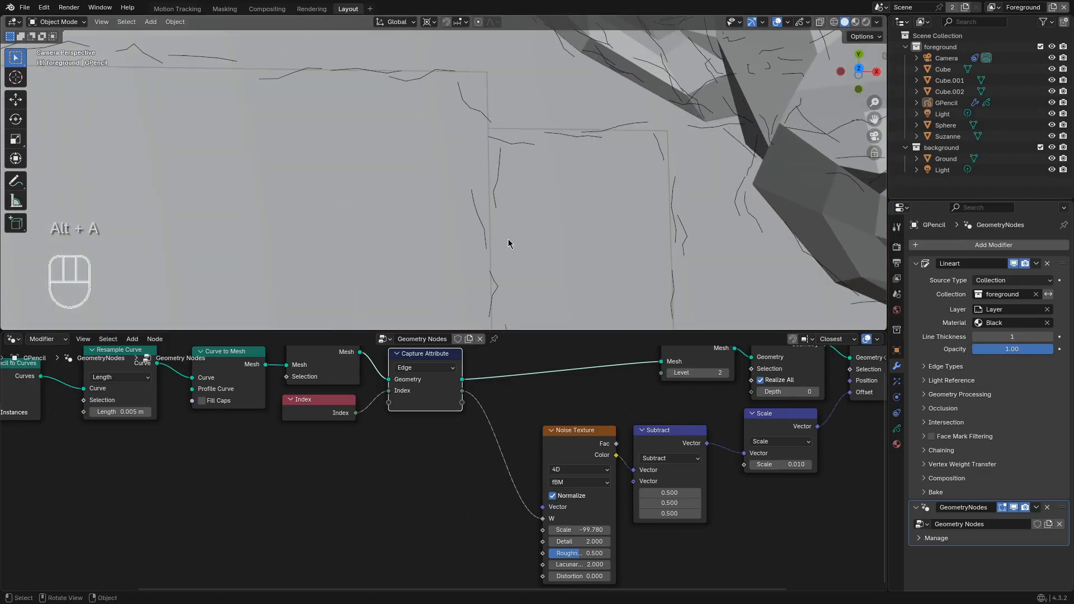
{"action": "middle_click_drag", "start_coordinate": [563, 132], "coordinate": [541, 158], "text": "shift"}
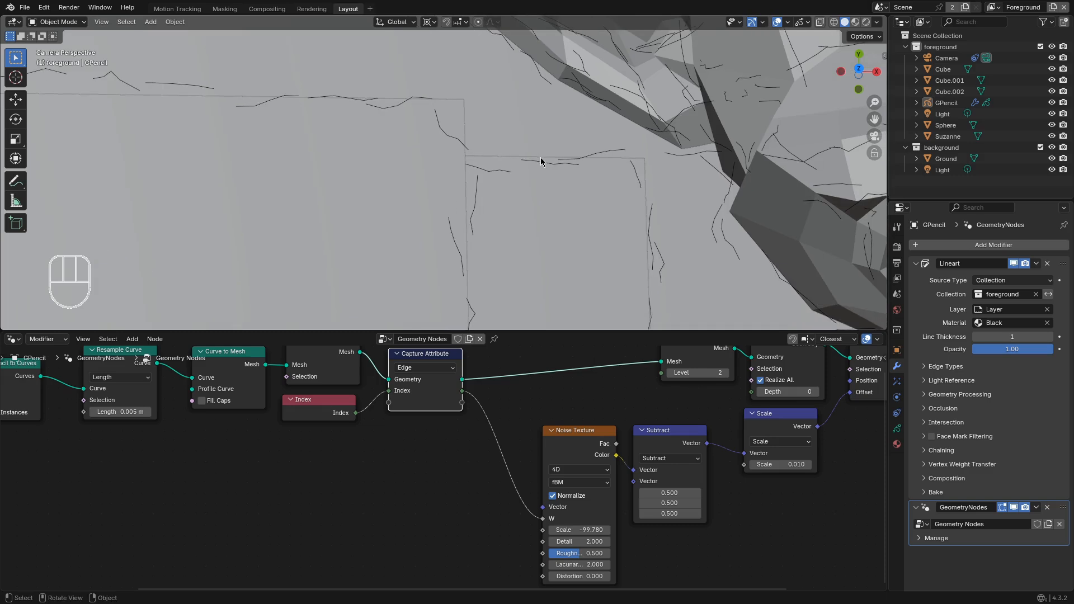
{"action": "key", "text": "Home"}
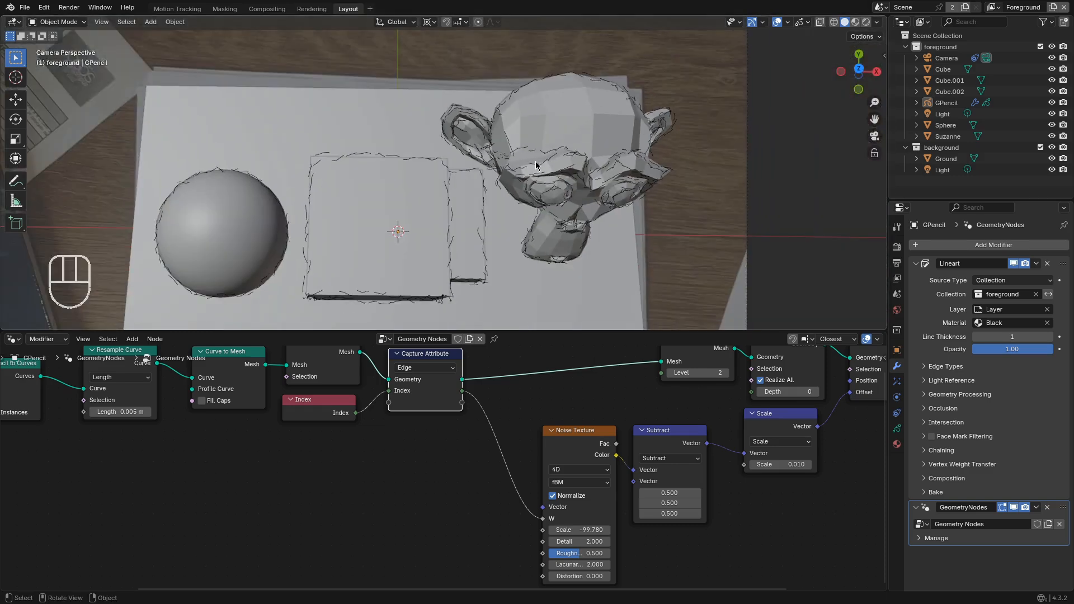
{"action": "scroll", "coordinate": [535, 166], "scroll_direction": "up", "scroll_amount": 8}
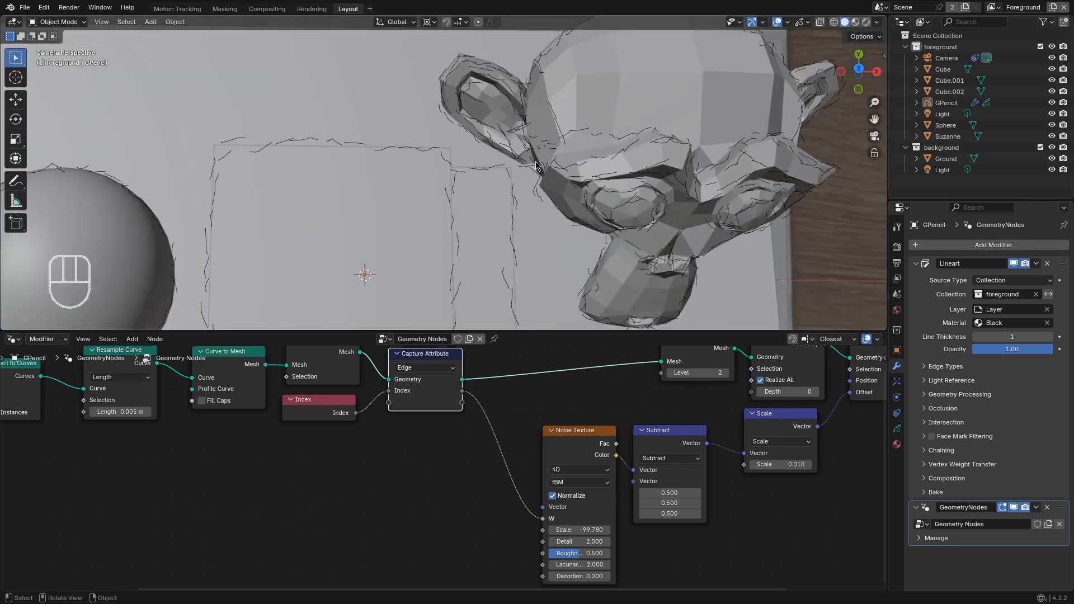
{"action": "mouse_move", "coordinate": [511, 161]}
{"action": "middle_mouse_down", "text": "shift"}
{"action": "mouse_move", "coordinate": [433, 194]}
{"action": "mouse_move", "coordinate": [700, 235]}
{"action": "mouse_move", "coordinate": [595, 199]}
{"action": "mouse_move", "coordinate": [422, 170]}
{"action": "mouse_move", "coordinate": [395, 190]}
{"action": "middle_mouse_up", "text": "shift"}
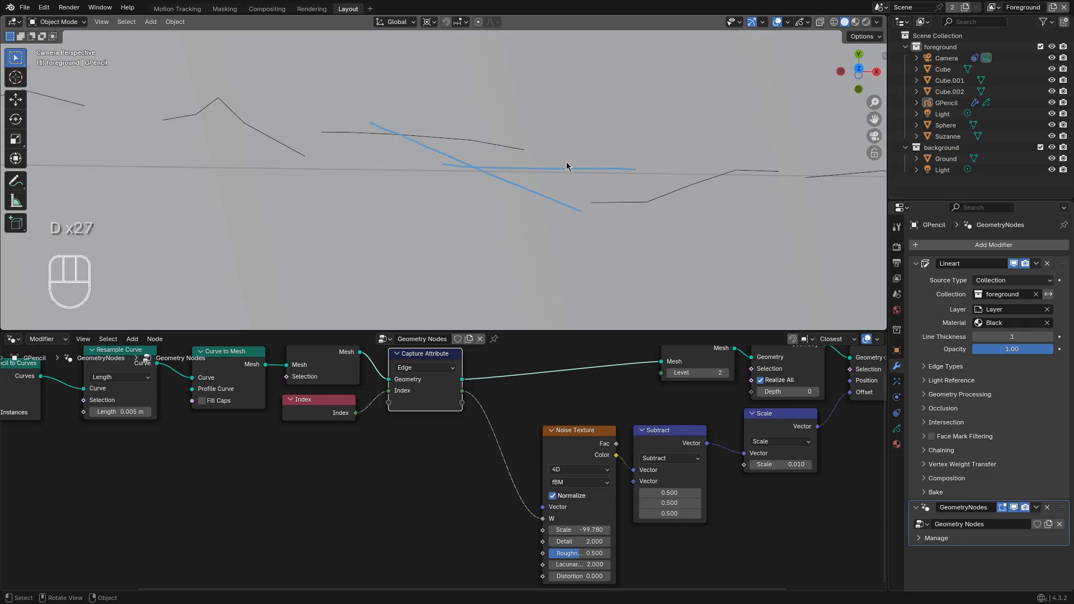
{"action": "right_click_drag", "start_coordinate": [299, 136], "coordinate": [300, 182]}
{"action": "right_click_drag", "start_coordinate": [313, 114], "coordinate": [744, 166]}
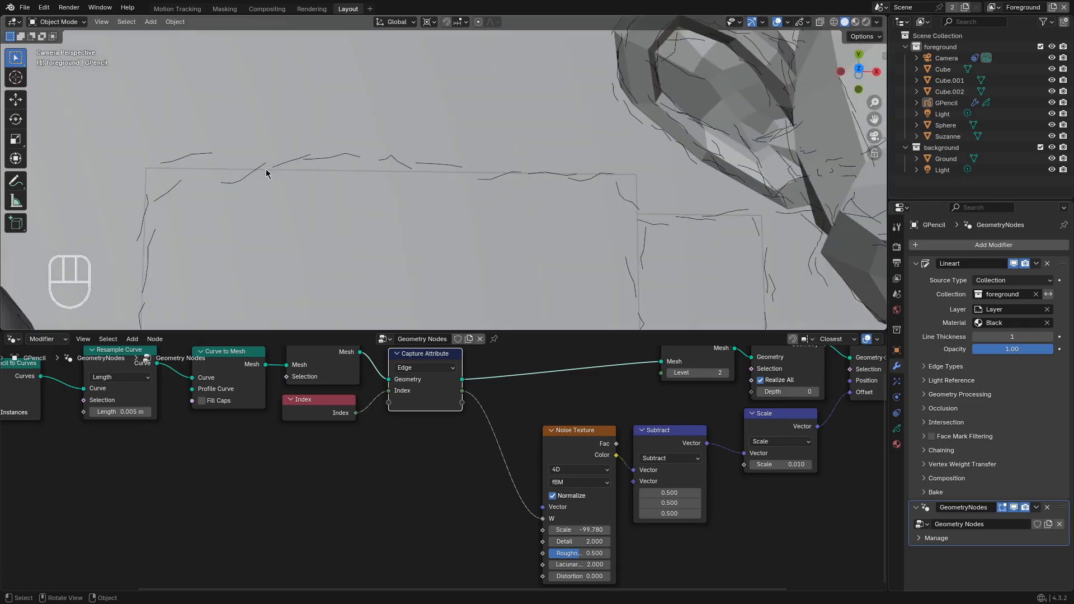
{"action": "middle_click_drag", "start_coordinate": [397, 206], "coordinate": [452, 180], "text": "shift"}
Add a Repeat Zone above the start of the node chain
{"action": "scroll", "coordinate": [272, 415], "scroll_direction": "down", "scroll_amount": 7}
{"action": "middle_click_drag", "start_coordinate": [274, 421], "coordinate": [400, 438]}
{"action": "scroll", "coordinate": [261, 426], "scroll_direction": "down", "scroll_amount": 5}
{"action": "left_click_drag", "start_coordinate": [264, 434], "coordinate": [237, 434]}
{"action": "left_click_drag", "start_coordinate": [759, 428], "coordinate": [807, 423]}
{"action": "key", "text": "shift+a"}
{"action": "mouse_move", "coordinate": [360, 444]}
{"action": "left_click", "coordinate": [408, 492]}
{"action": "left_click", "coordinate": [317, 391]}
Reposition the Repeat Zone's input node and move Group Input farther from Grease Pencil to Curves
{"action": "scroll", "coordinate": [324, 421], "scroll_direction": "up", "scroll_amount": 6}
{"action": "middle_click_drag", "start_coordinate": [323, 420], "coordinate": [489, 521]}
{"action": "scroll", "coordinate": [447, 490], "scroll_direction": "up", "scroll_amount": 4}
{"action": "left_click_drag", "start_coordinate": [455, 482], "coordinate": [395, 472]}
{"action": "middle_click_drag", "start_coordinate": [371, 535], "coordinate": [374, 508]}
{"action": "left_click_drag", "start_coordinate": [342, 527], "coordinate": [259, 532]}
Insert a Join Geometry node on the geometry link inside the Repeat Zone
{"action": "key", "text": "shift+a"}
{"action": "type", "text": "join"}
{"action": "key", "text": "Return"}
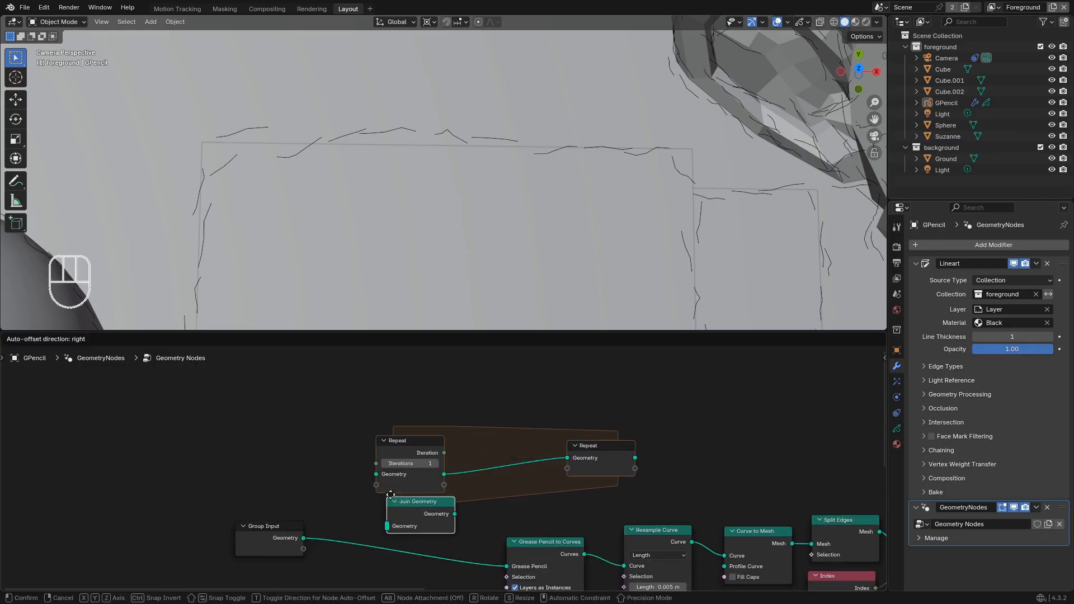
{"action": "left_click", "coordinate": [490, 480]}
{"action": "key", "text": "shift+a"}
{"action": "key", "text": "Escape"}
{"action": "scroll", "coordinate": [447, 531], "scroll_direction": "up", "scroll_amount": 2}
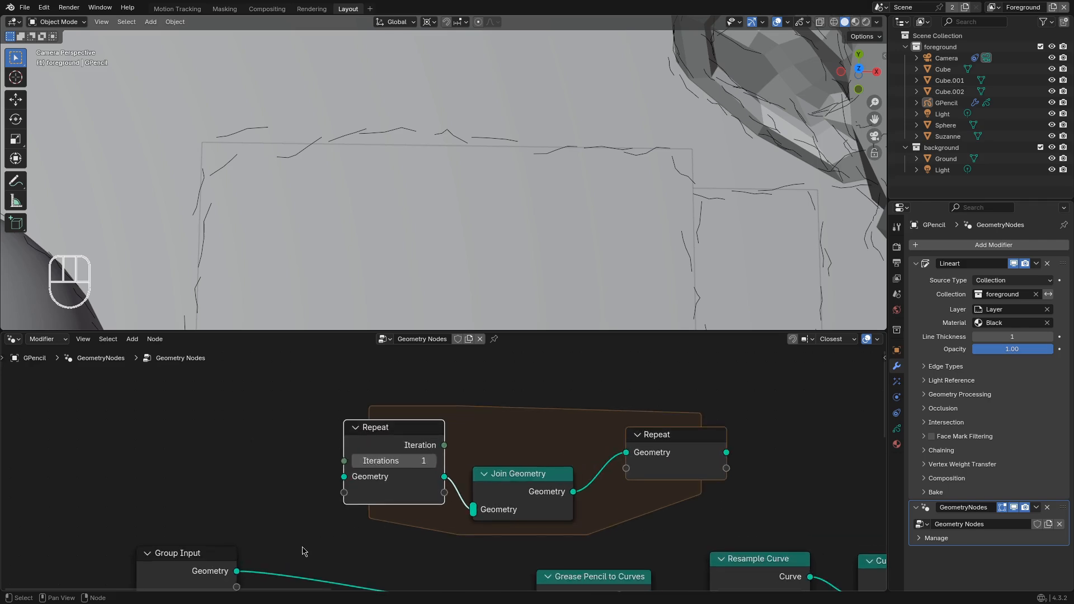
Link Group Input's geometry into the Join Geometry node and move the Repeat Zone's input node farther away from it
{"action": "left_click_drag", "start_coordinate": [235, 541], "coordinate": [471, 484]}
{"action": "scroll", "coordinate": [319, 541], "scroll_direction": "up", "scroll_amount": 5}
{"action": "middle_click_drag", "start_coordinate": [650, 468], "coordinate": [626, 492]}
{"action": "left_click_drag", "start_coordinate": [339, 394], "coordinate": [253, 392]}
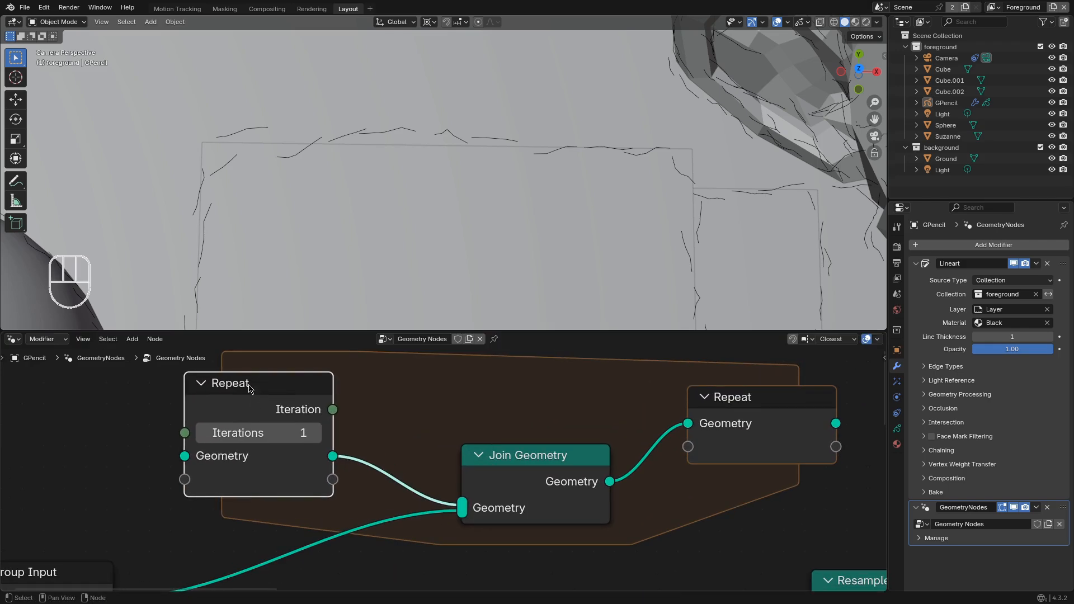
Set the Repeat Zone's iterations to 2
{"action": "left_click_drag", "start_coordinate": [186, 457], "coordinate": [178, 504]}
{"action": "left_click_drag", "start_coordinate": [39, 459], "coordinate": [213, 426]}
{"action": "scroll", "coordinate": [447, 467], "scroll_direction": "up", "scroll_amount": 1}
{"action": "left_click_drag", "start_coordinate": [546, 494], "coordinate": [542, 470]}
{"action": "middle_click_drag", "start_coordinate": [336, 504], "coordinate": [531, 385]}
{"action": "left_click_drag", "start_coordinate": [217, 525], "coordinate": [380, 517]}
{"action": "middle_click_drag", "start_coordinate": [591, 435], "coordinate": [212, 587]}
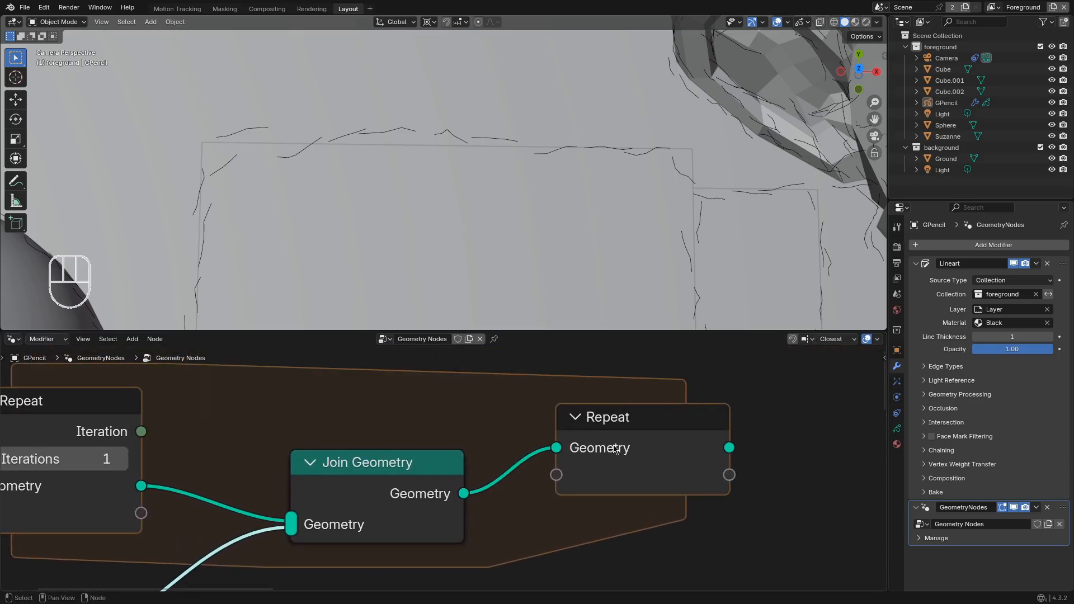
{"action": "middle_click_drag", "start_coordinate": [392, 475], "coordinate": [394, 472]}
{"action": "left_click", "coordinate": [119, 456]}
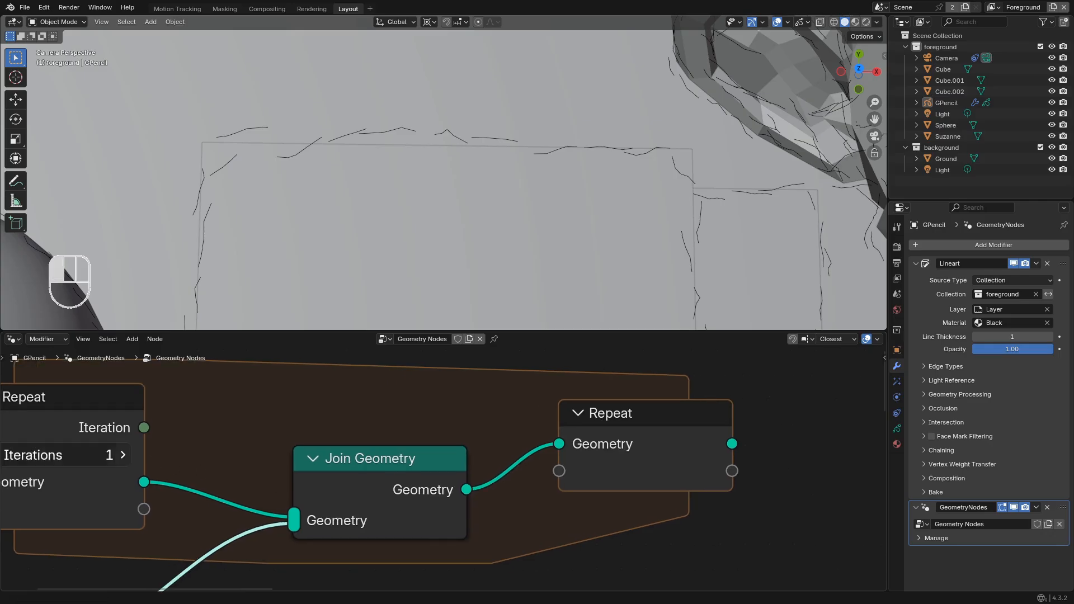
Annotate the Repeat Zone with an arrow looping from its output back to its input and another from Group Input to Join Geometry
{"action": "middle_click_drag", "start_coordinate": [575, 451], "coordinate": [618, 460]}
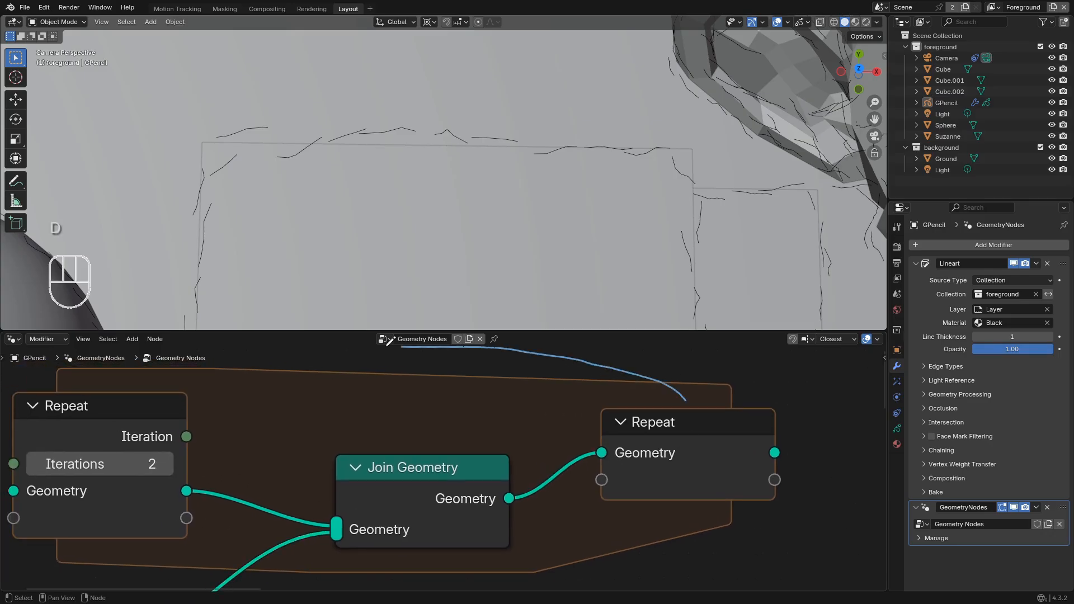
{"action": "left_click_drag", "start_coordinate": [83, 382], "coordinate": [130, 408]}
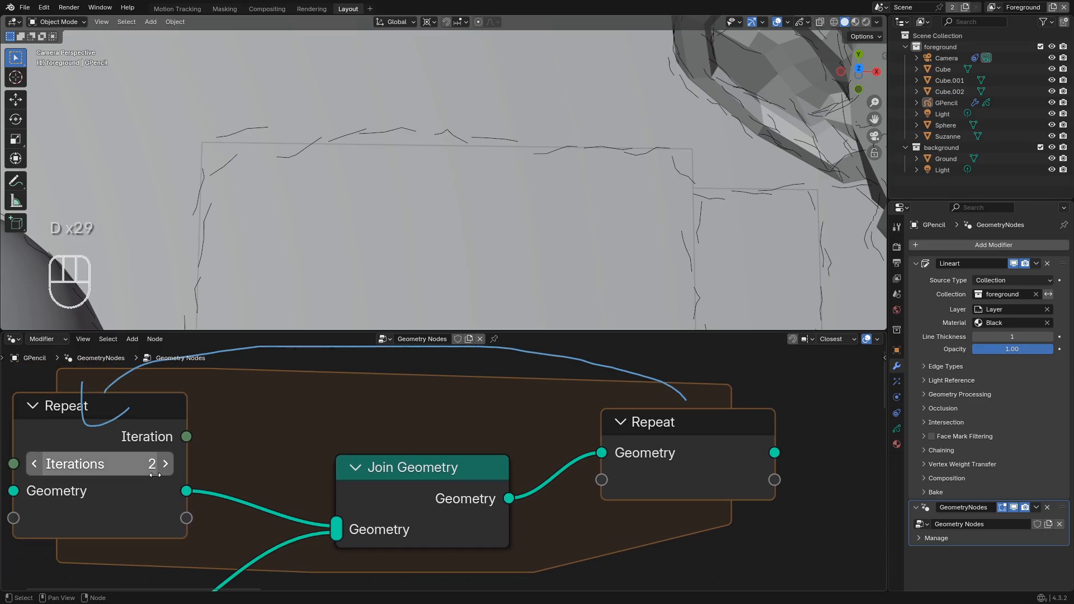
{"action": "middle_click_drag", "start_coordinate": [206, 470], "coordinate": [352, 415]}
{"action": "key", "text": "d"}
{"action": "middle_click_drag", "start_coordinate": [254, 503], "coordinate": [264, 464]}
{"action": "left_click_drag", "start_coordinate": [184, 538], "coordinate": [303, 498]}
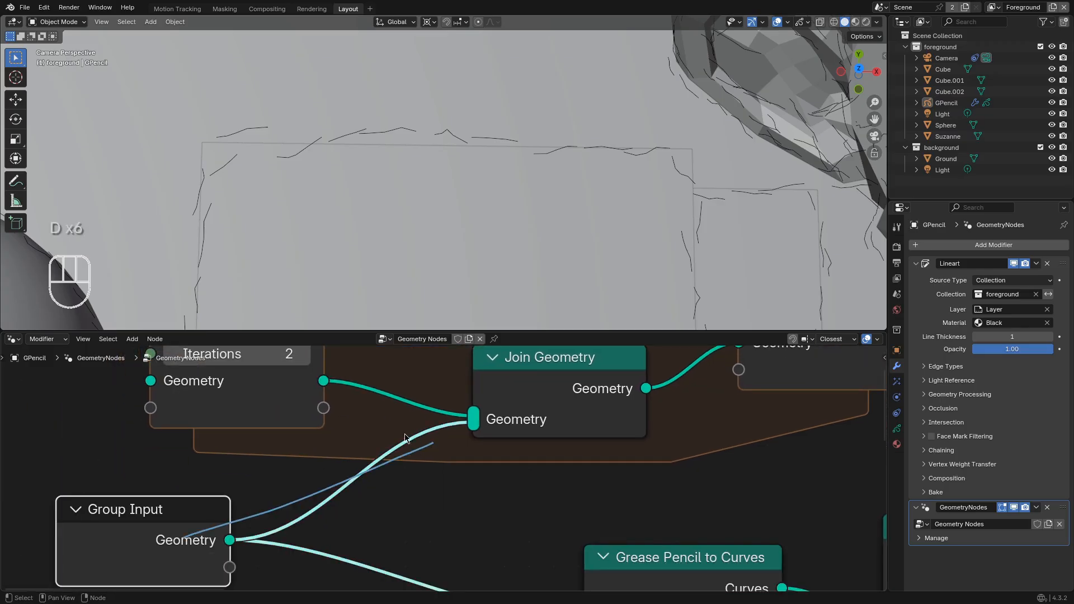
{"action": "middle_click_drag", "start_coordinate": [466, 445], "coordinate": [426, 497]}
{"action": "left_click_drag", "start_coordinate": [355, 488], "coordinate": [383, 518]}
Write a 2 beside Join Geometry, sketch another loop arrow back to the Repeat input, and erase all the annotations
{"action": "left_click_drag", "start_coordinate": [379, 396], "coordinate": [413, 408]}
{"action": "scroll", "coordinate": [444, 465], "scroll_direction": "down", "scroll_amount": 1}
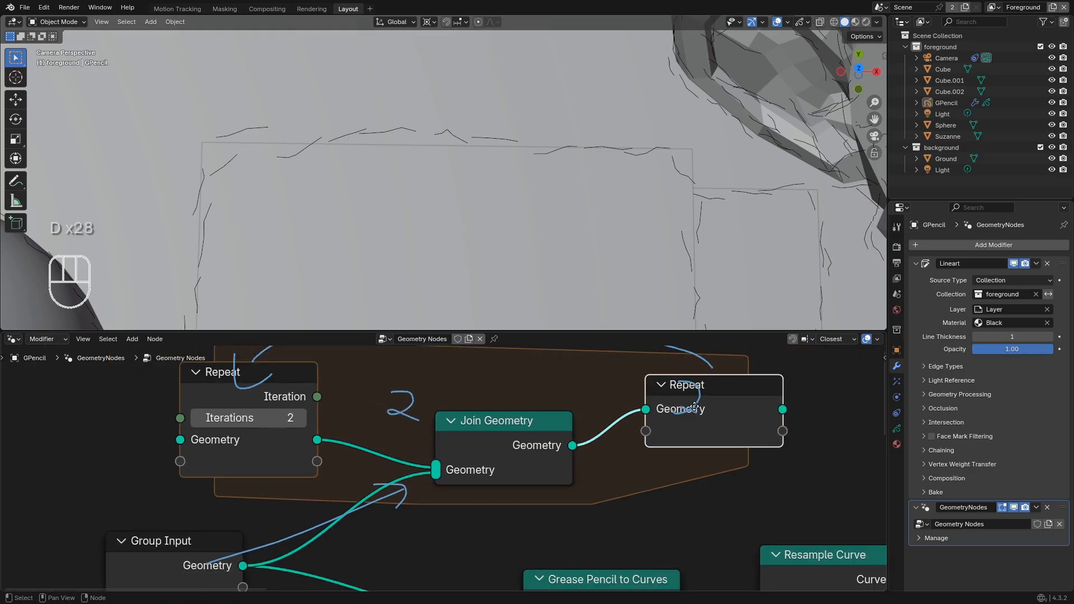
{"action": "middle_click_drag", "start_coordinate": [696, 401], "coordinate": [694, 461]}
{"action": "left_click_drag", "start_coordinate": [710, 428], "coordinate": [212, 426]}
{"action": "middle_click_drag", "start_coordinate": [382, 512], "coordinate": [385, 482]}
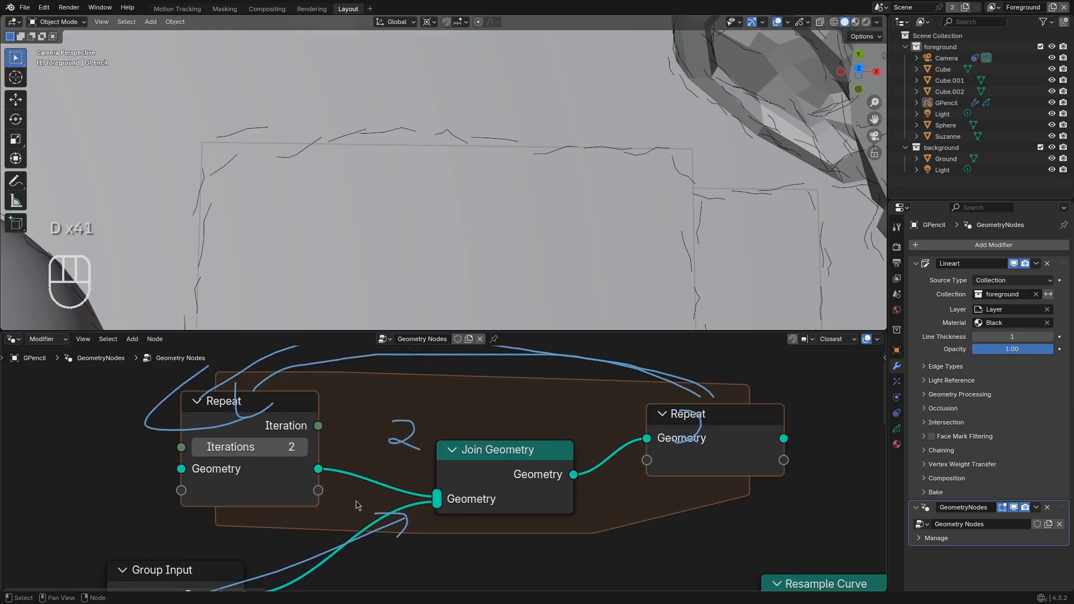
{"action": "scroll", "coordinate": [446, 466], "scroll_direction": "down", "scroll_amount": 1}
{"action": "mouse_move", "coordinate": [446, 465]}
{"action": "right_mouse_down"}
{"action": "mouse_move", "coordinate": [571, 419]}
{"action": "mouse_move", "coordinate": [221, 432]}
{"action": "mouse_move", "coordinate": [427, 448]}
{"action": "mouse_move", "coordinate": [213, 468]}
{"action": "right_mouse_up"}
{"action": "scroll", "coordinate": [213, 469], "scroll_direction": "up", "scroll_amount": 1}
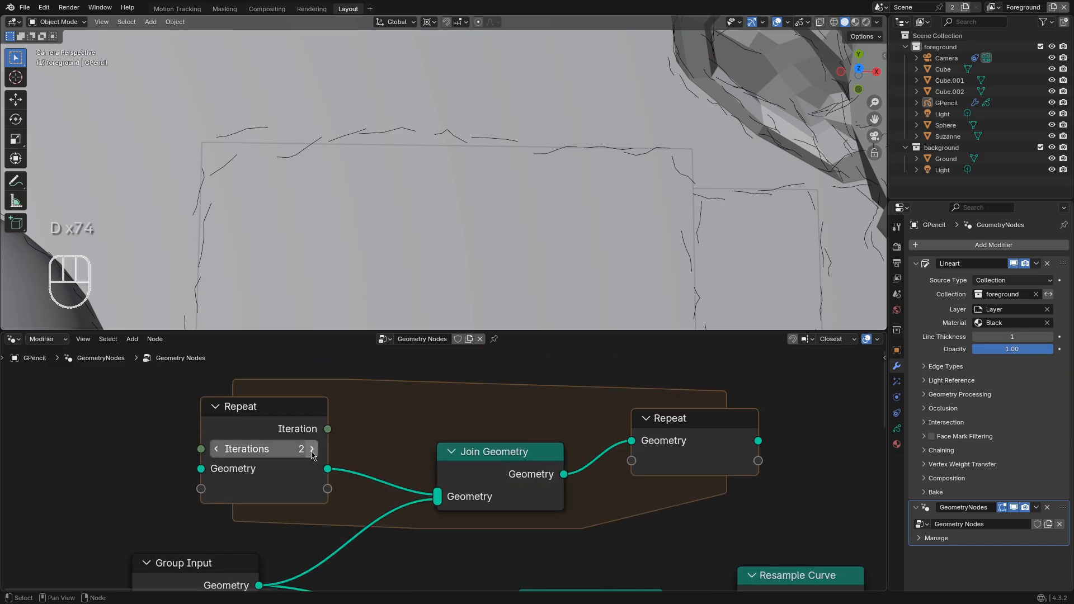
Set the Repeat Zone's iterations to 3 and inspect the line strokes along the cube's upper edge
{"action": "left_click", "coordinate": [323, 450]}
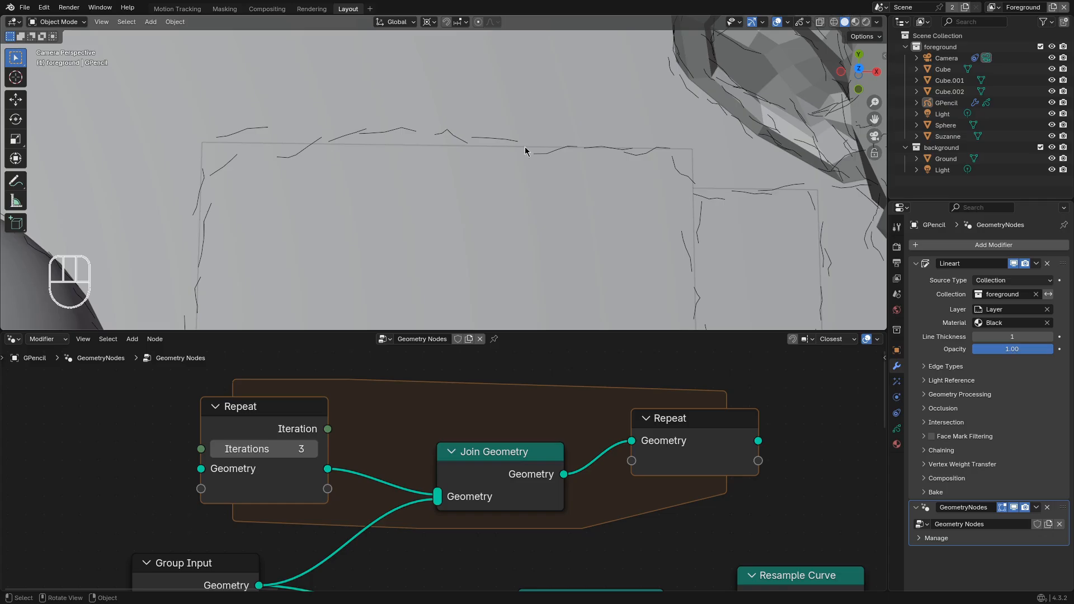
{"action": "scroll", "coordinate": [463, 452], "scroll_direction": "down", "scroll_amount": 2}
{"action": "scroll", "coordinate": [465, 167], "scroll_direction": "up", "scroll_amount": 2}
{"action": "scroll", "coordinate": [443, 468], "scroll_direction": "up", "scroll_amount": 2}
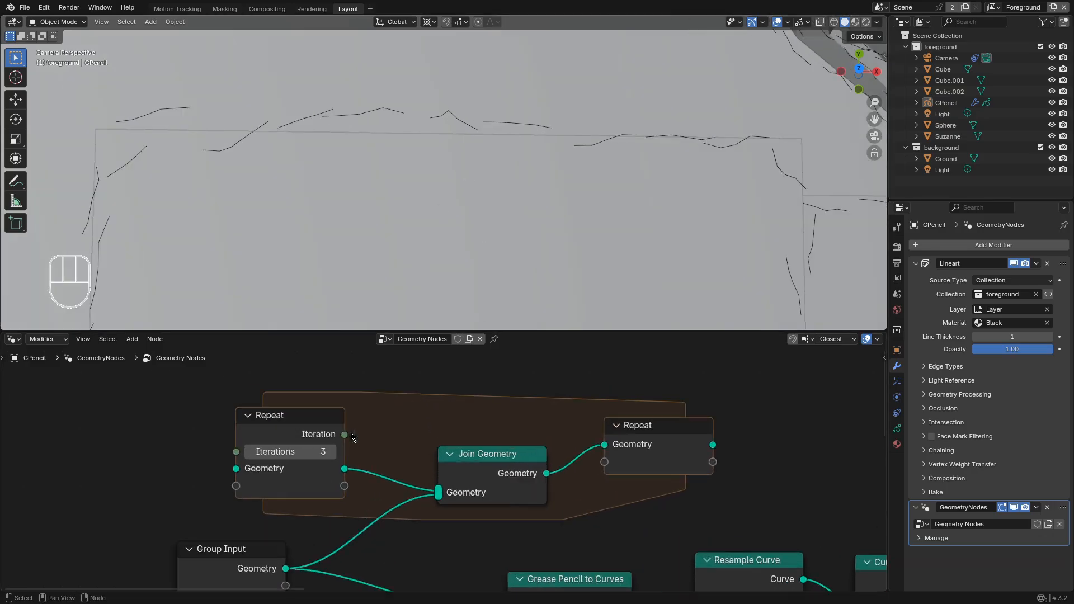
{"action": "left_click", "coordinate": [250, 451]}
{"action": "left_click", "coordinate": [333, 451]}
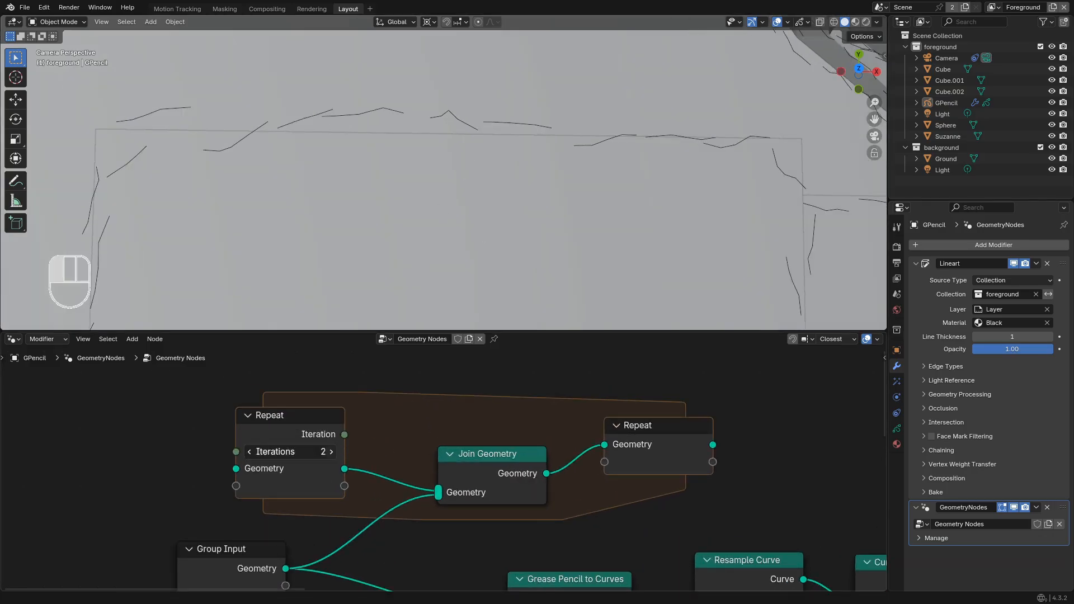
{"action": "scroll", "coordinate": [526, 492], "scroll_direction": "down", "scroll_amount": 6}
{"action": "middle_click_drag", "start_coordinate": [700, 529], "coordinate": [301, 432]}
{"action": "scroll", "coordinate": [301, 432], "scroll_direction": "down", "scroll_amount": 4}
{"action": "scroll", "coordinate": [626, 553], "scroll_direction": "up", "scroll_amount": 6}
{"action": "middle_click_drag", "start_coordinate": [626, 553], "coordinate": [497, 515]}
{"action": "scroll", "coordinate": [497, 520], "scroll_direction": "up", "scroll_amount": 2}
{"action": "key", "text": "shift+a"}
{"action": "type", "text": "math"}
{"action": "key", "text": "Return"}
{"action": "right_click", "coordinate": [443, 521]}
Insert an Integer Math node set to Add between the captured Index and the Noise Texture's W input
{"action": "key", "text": "shift+a"}
{"action": "type", "text": "math"}
{"action": "key", "text": "Down"}
{"action": "key", "text": "Down"}
{"action": "key", "text": "Down"}
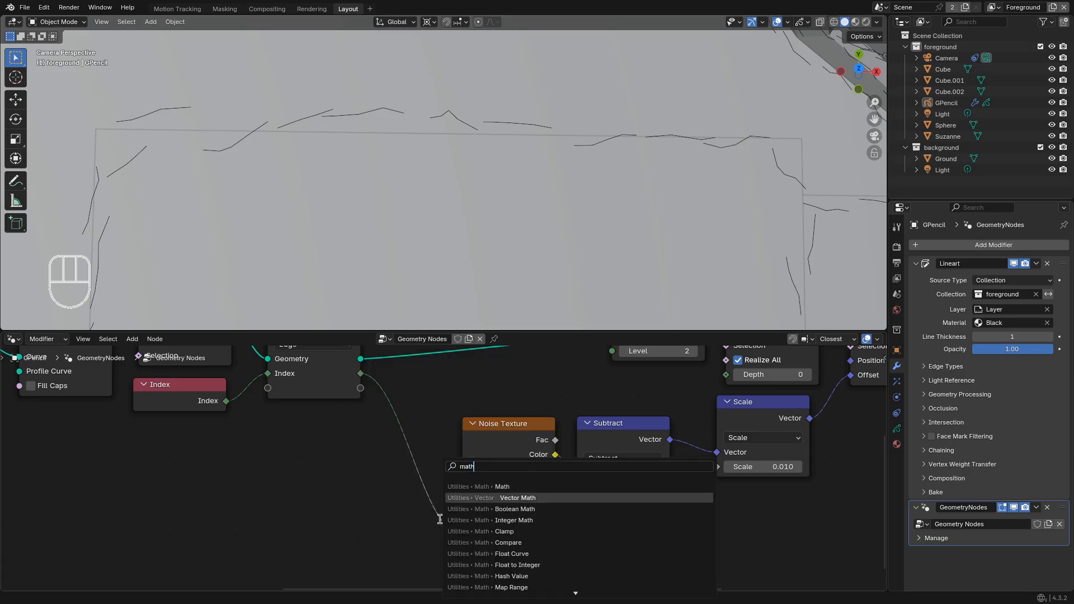
{"action": "key", "text": "Return"}
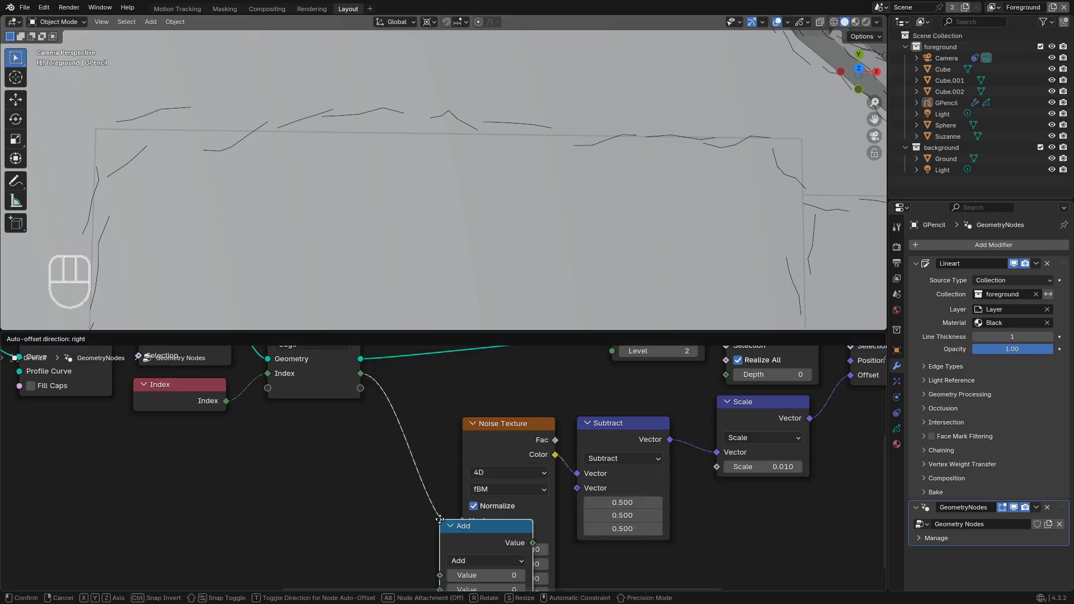
{"action": "left_click", "coordinate": [420, 446]}
Link the Repeat Zone's Iteration output to the second value of the integer Add node
{"action": "scroll", "coordinate": [425, 459], "scroll_direction": "down", "scroll_amount": 6}
{"action": "middle_click_drag", "start_coordinate": [66, 422], "coordinate": [230, 481]}
{"action": "scroll", "coordinate": [230, 481], "scroll_direction": "up", "scroll_amount": 1}
{"action": "middle_click_drag", "start_coordinate": [9, 391], "coordinate": [174, 427]}
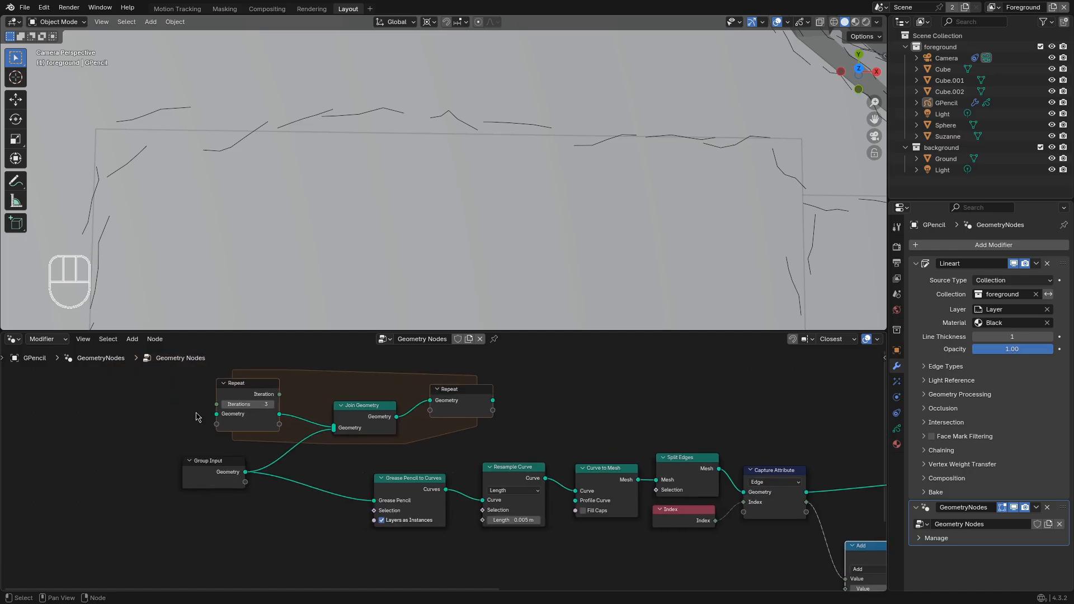
{"action": "left_click_drag", "start_coordinate": [279, 394], "coordinate": [368, 487]}
{"action": "left_click_drag", "start_coordinate": [480, 530], "coordinate": [277, 398]}
{"action": "left_click_drag", "start_coordinate": [212, 410], "coordinate": [640, 473]}
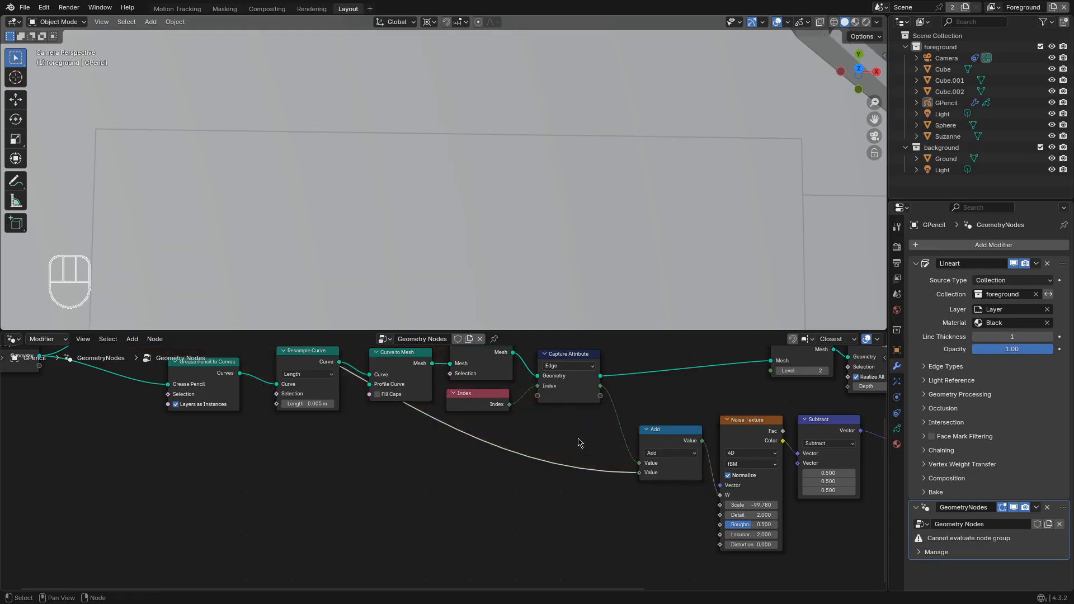
Move the Repeat Zone's output node to the end of the node chain and link its geometry to Group Output
{"action": "middle_click_drag", "start_coordinate": [530, 473], "coordinate": [508, 576]}
{"action": "scroll", "coordinate": [508, 575], "scroll_direction": "down", "scroll_amount": 5}
{"action": "left_click_drag", "start_coordinate": [293, 433], "coordinate": [534, 405]}
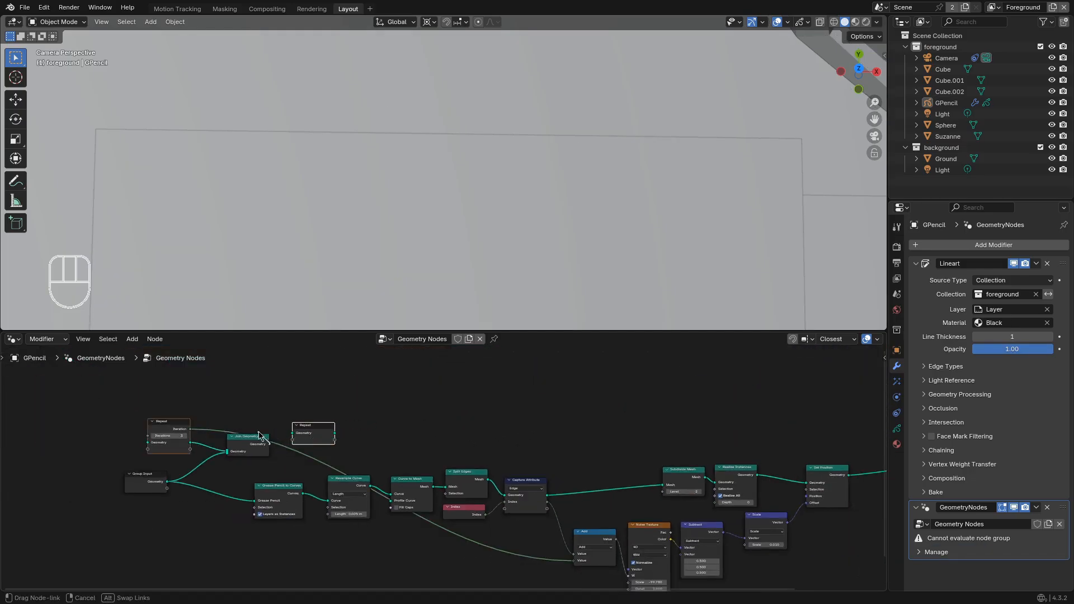
{"action": "left_click_drag", "start_coordinate": [322, 431], "coordinate": [527, 458]}
{"action": "scroll", "coordinate": [587, 464], "scroll_direction": "up", "scroll_amount": 5}
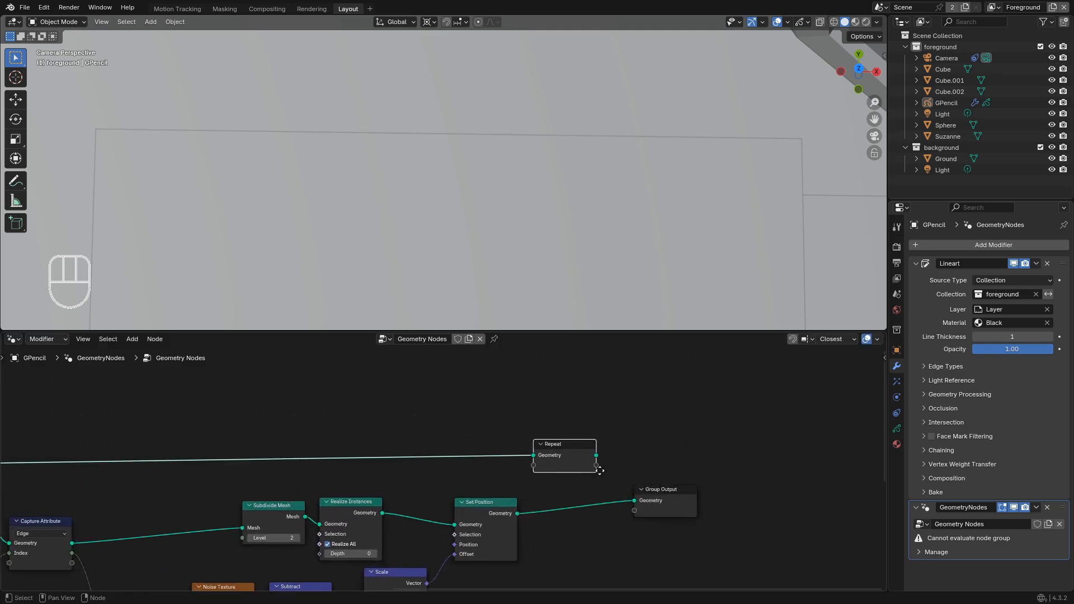
{"action": "middle_click_drag", "start_coordinate": [621, 470], "coordinate": [435, 469]}
{"action": "scroll", "coordinate": [420, 467], "scroll_direction": "up", "scroll_amount": 3}
{"action": "left_click_drag", "start_coordinate": [460, 515], "coordinate": [462, 511]}
Feed Join Geometry's output into Grease Pencil to Curves in place of Group Input, and reposition the nodes at the chain's start
{"action": "left_click_drag", "start_coordinate": [374, 442], "coordinate": [388, 501]}
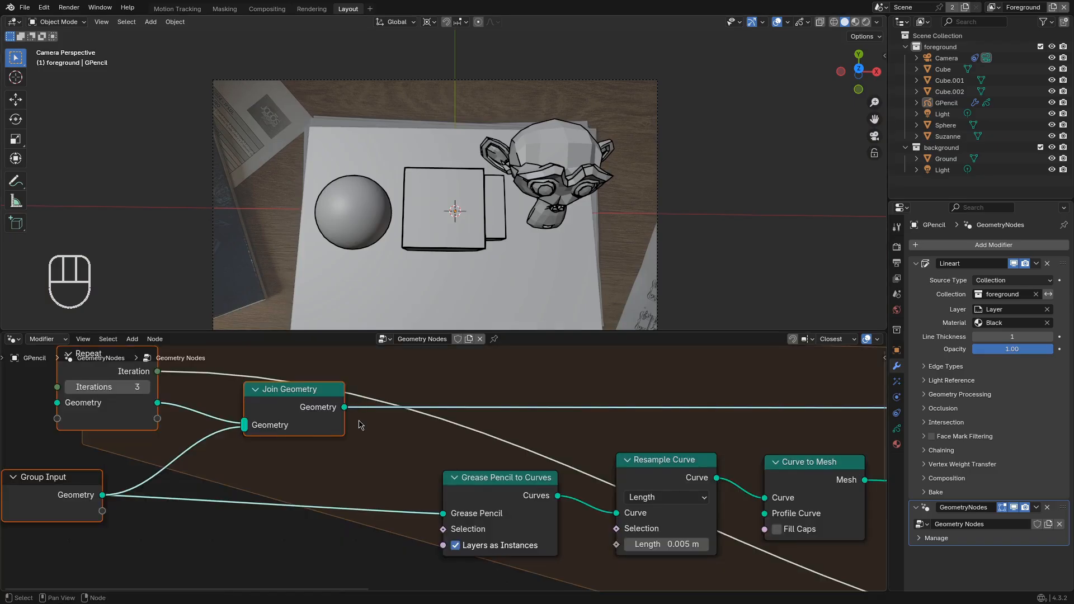
{"action": "middle_click_drag", "start_coordinate": [344, 408], "coordinate": [361, 396]}
{"action": "left_click_drag", "start_coordinate": [452, 499], "coordinate": [459, 502]}
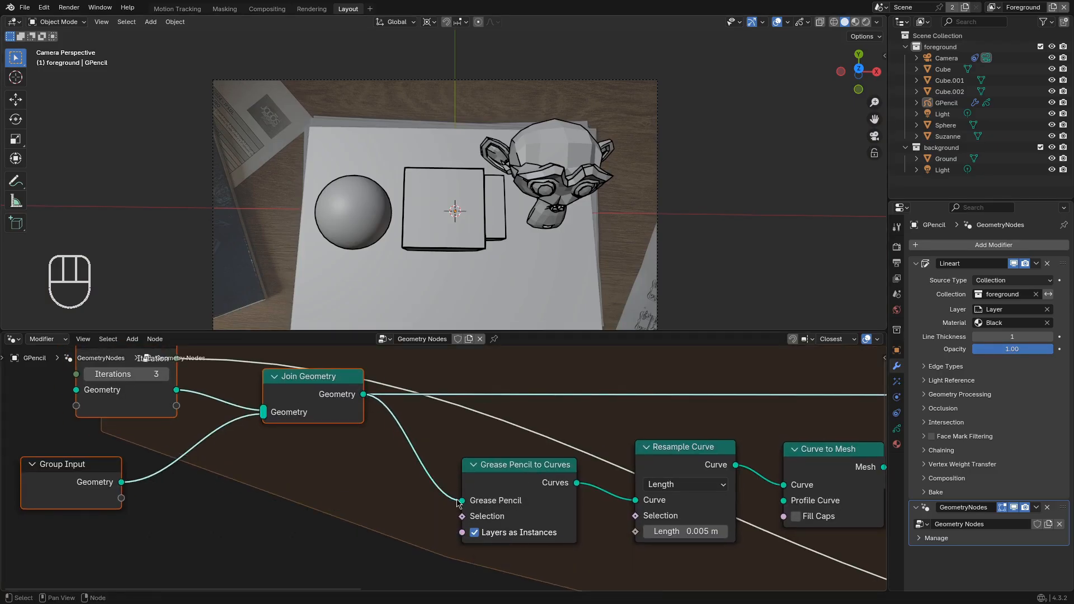
{"action": "left_click_drag", "start_coordinate": [308, 371], "coordinate": [306, 412]}
{"action": "left_click", "coordinate": [58, 517]}
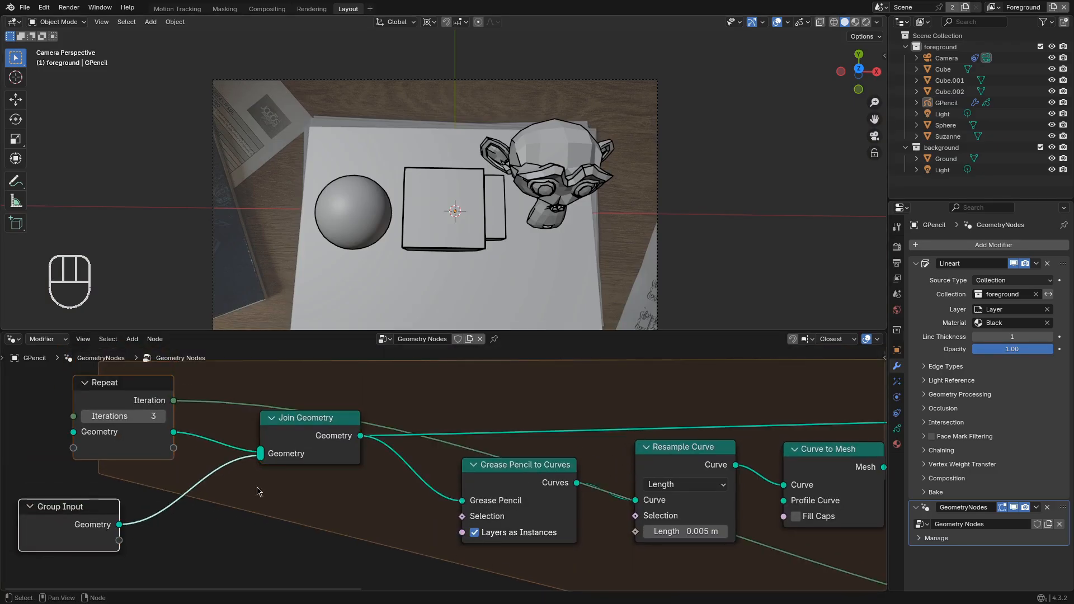
Link Set Position's geometry into the Repeat Zone's output node and move that node and Group Output farther from Set Position
{"action": "scroll", "coordinate": [443, 477], "scroll_direction": "down", "scroll_amount": 1}
{"action": "middle_click_drag", "start_coordinate": [444, 477], "coordinate": [447, 516]}
{"action": "left_click_drag", "start_coordinate": [132, 431], "coordinate": [133, 386]}
{"action": "left_click_drag", "start_coordinate": [290, 500], "coordinate": [334, 446]}
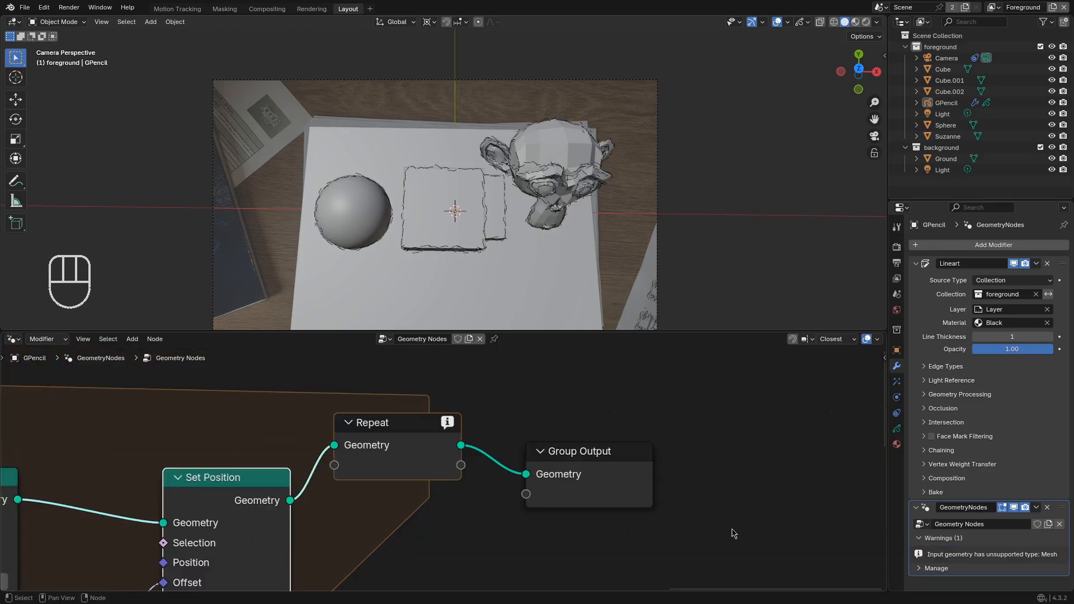
{"action": "left_click_drag", "start_coordinate": [733, 533], "coordinate": [377, 430]}
{"action": "key", "text": "g"}
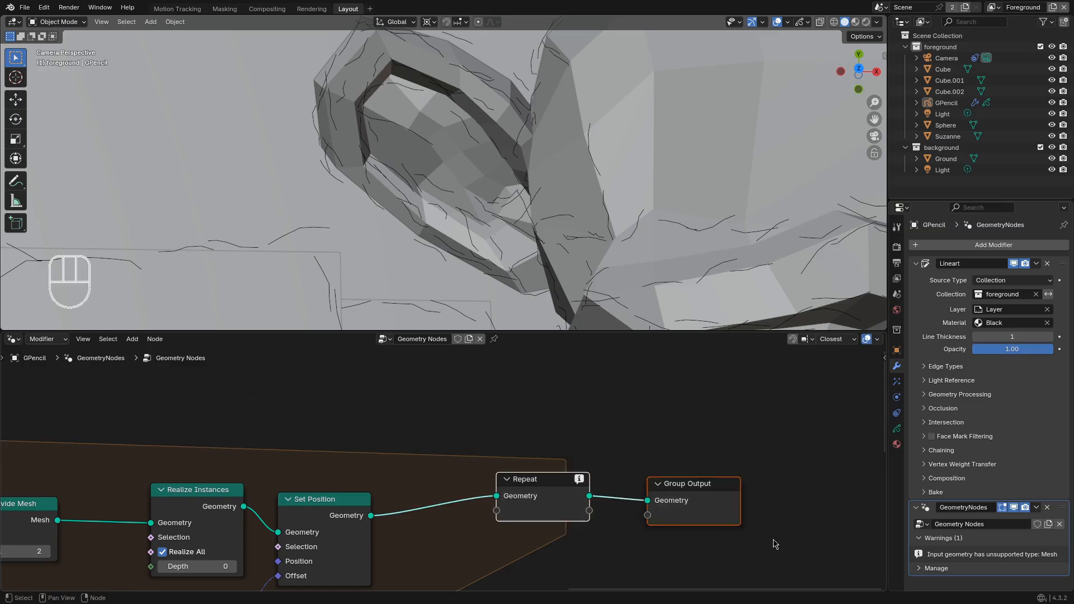
Insert a Curves to Grease Pencil node between Set Position and the Repeat Zone's output node
{"action": "key", "text": "shift+a"}
{"action": "mouse_move", "coordinate": [590, 516]}
{"action": "type", "text": "mesh"}
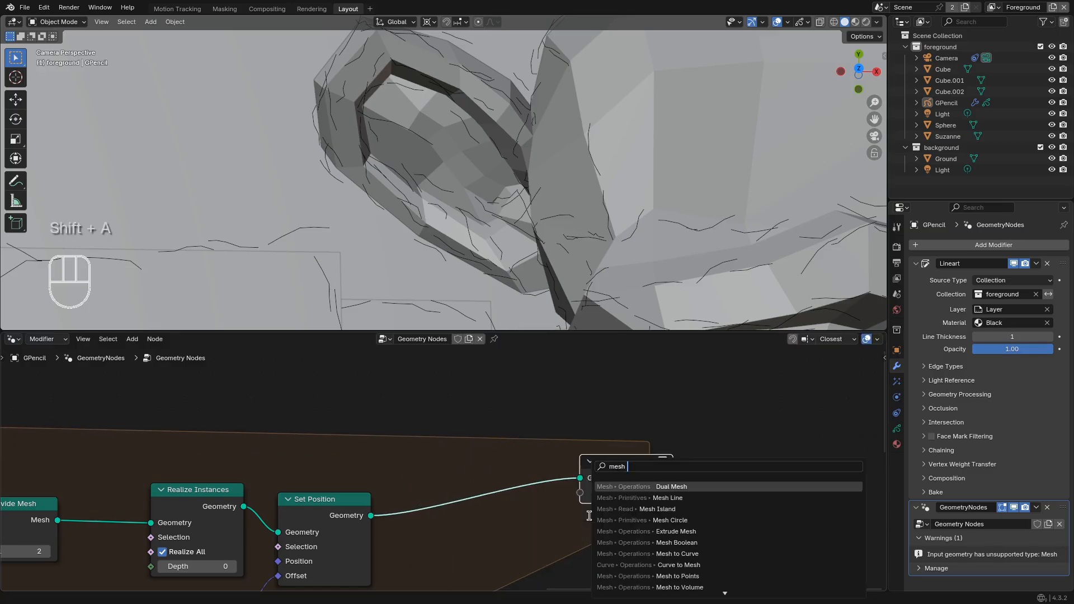
{"action": "key", "text": "BackSpace"}
{"action": "key", "text": "BackSpace"}
{"action": "key", "text": "BackSpace"}
{"action": "key", "text": "BackSpace"}
{"action": "type", "text": "gress"}
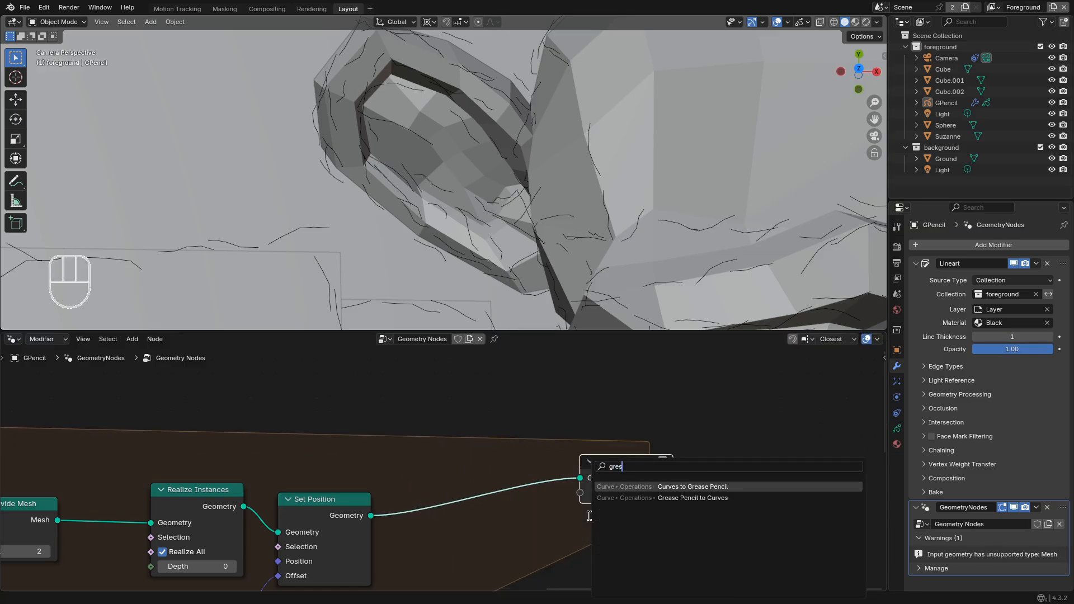
{"action": "key", "text": "Down"}
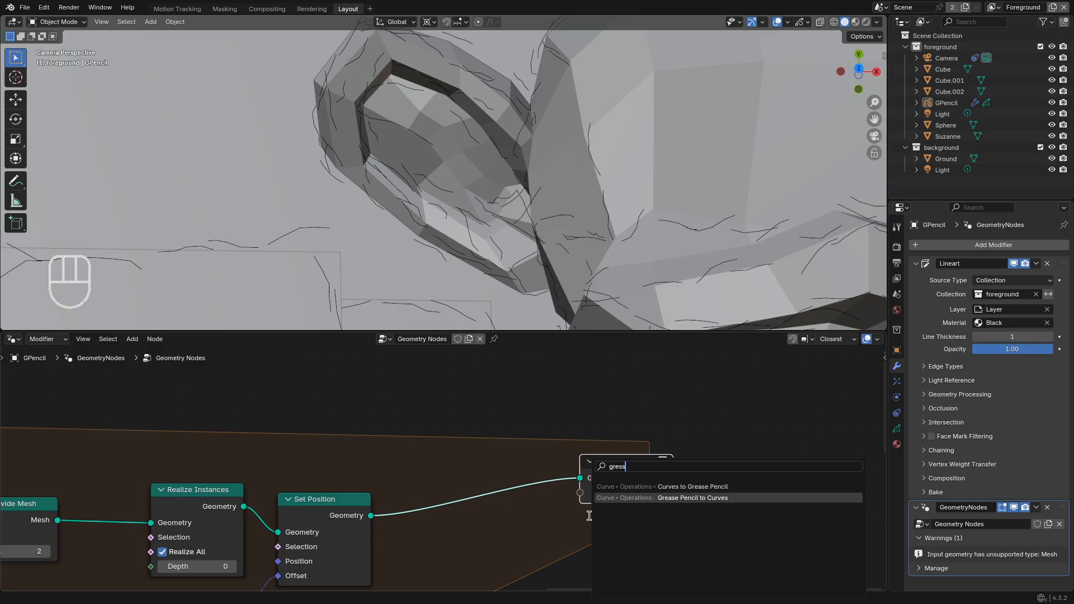
{"action": "key", "text": "Up"}
{"action": "key", "text": "Return"}
{"action": "left_click", "coordinate": [490, 469]}
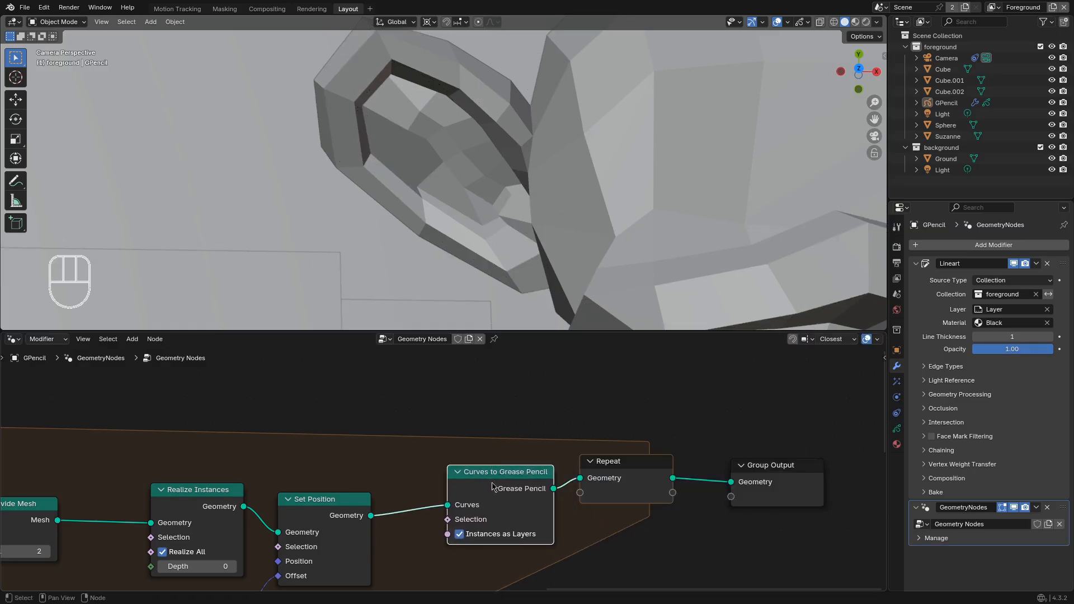
Insert a Mesh to Curve node between Set Position and Curves to Grease Pencil, and disable Instances as Layers
{"action": "key", "text": "shift+a"}
{"action": "type", "text": "mesh to"}
{"action": "key", "text": "Return"}
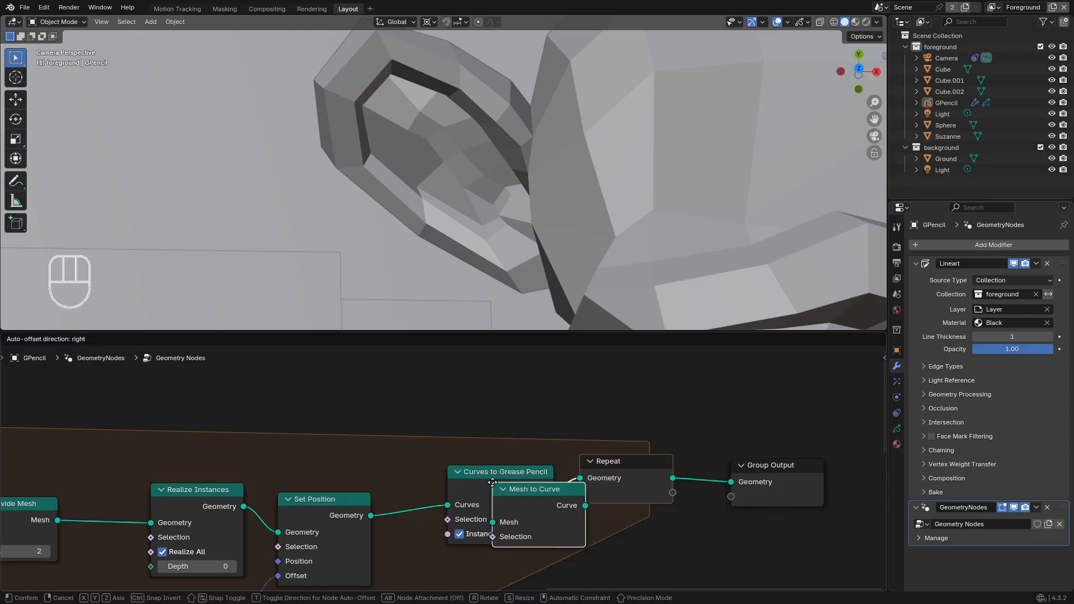
{"action": "left_click", "coordinate": [385, 477]}
{"action": "scroll", "coordinate": [588, 519], "scroll_direction": "up", "scroll_amount": 1}
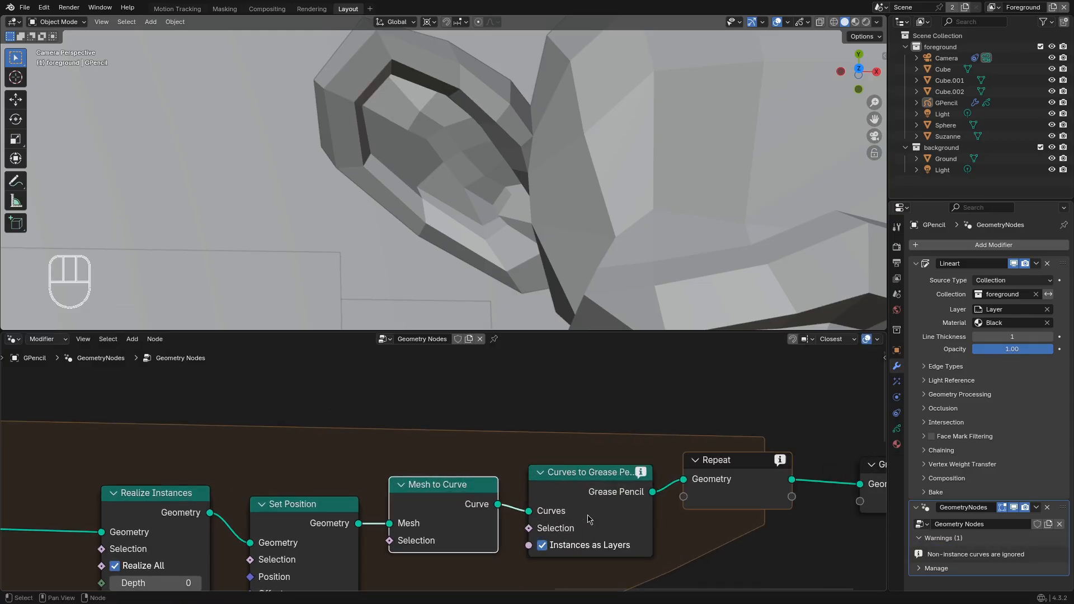
{"action": "left_click", "coordinate": [553, 547]}
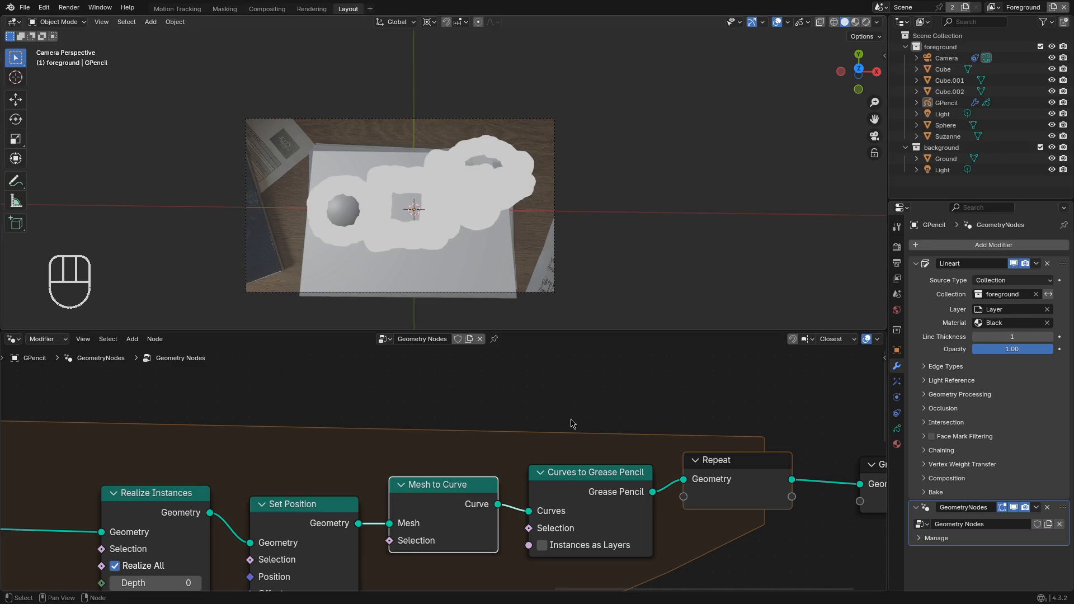
{"action": "middle_click_drag", "start_coordinate": [571, 424], "coordinate": [402, 397]}
{"action": "key", "text": "shift+a"}
{"action": "type", "text": "set shade"}
{"action": "key", "text": "Return"}
{"action": "right_click", "coordinate": [492, 502]}
Insert a Set Material node between Curves to Grease Pencil and the Repeat output, and assign the Black material
{"action": "key", "text": "shift+a"}
{"action": "type", "text": "set ma"}
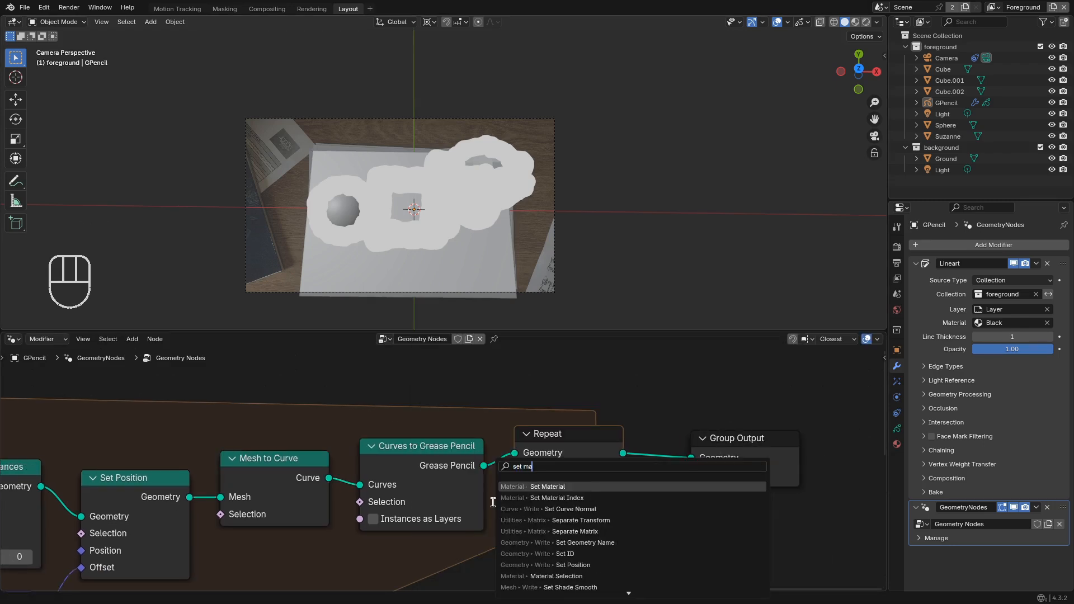
{"action": "type", "text": "t"}
{"action": "key", "text": "Return"}
{"action": "left_click", "coordinate": [479, 436]}
{"action": "left_click", "coordinate": [550, 515]}
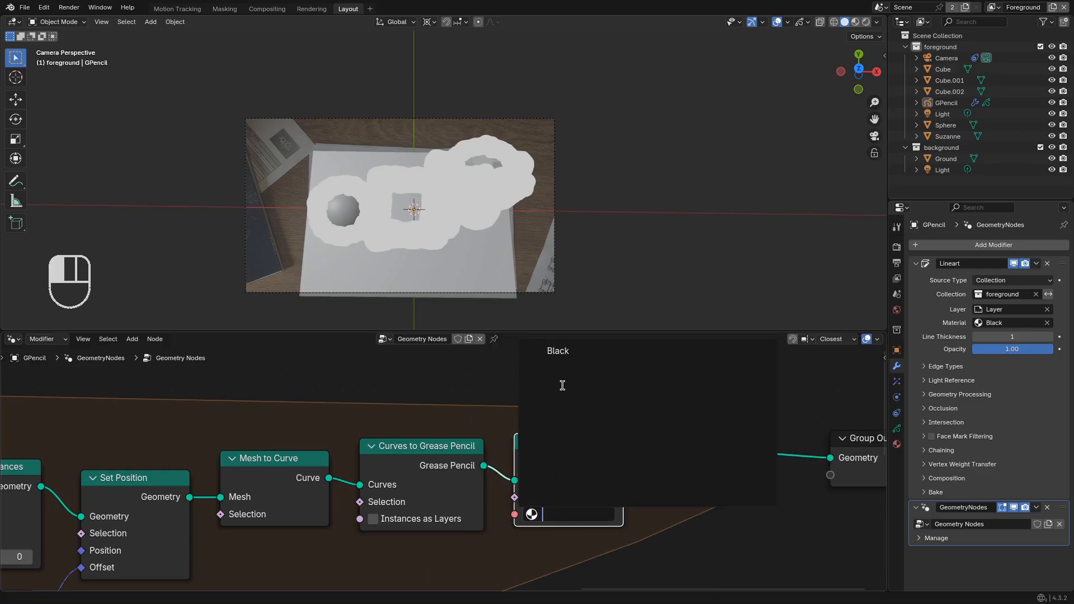
{"action": "left_click", "coordinate": [566, 353]}
Insert a Set Curve Radius node between Mesh to Curve and Curves to Grease Pencil
{"action": "middle_click_drag", "start_coordinate": [445, 464], "coordinate": [480, 435]}
{"action": "scroll", "coordinate": [390, 161], "scroll_direction": "up", "scroll_amount": 7}
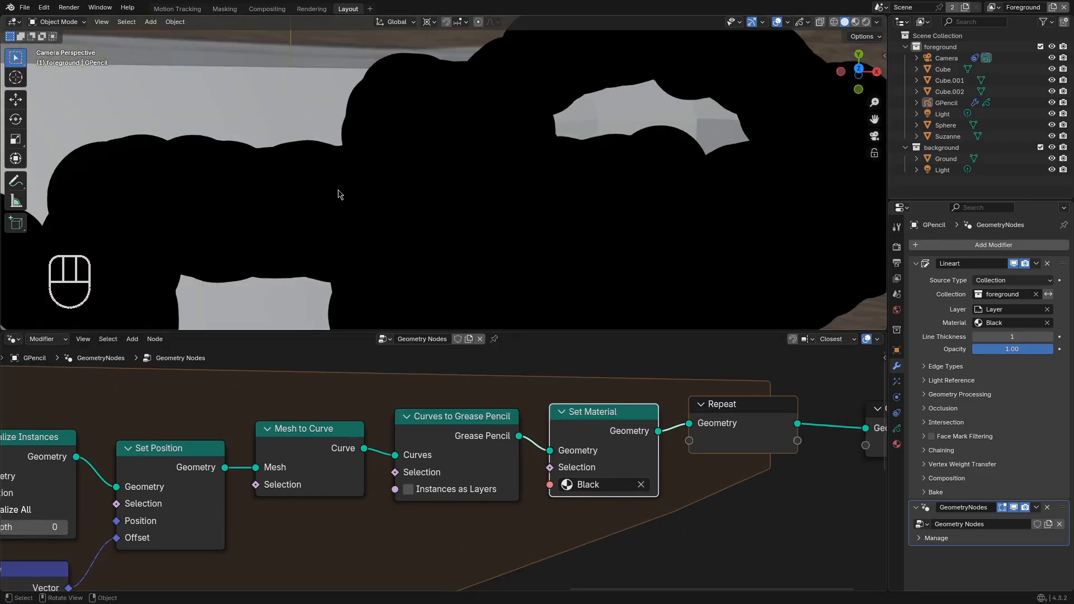
{"action": "middle_click_drag", "start_coordinate": [168, 223], "coordinate": [418, 188], "text": "shift"}
{"action": "key", "text": "shift+a"}
{"action": "type", "text": "se"}
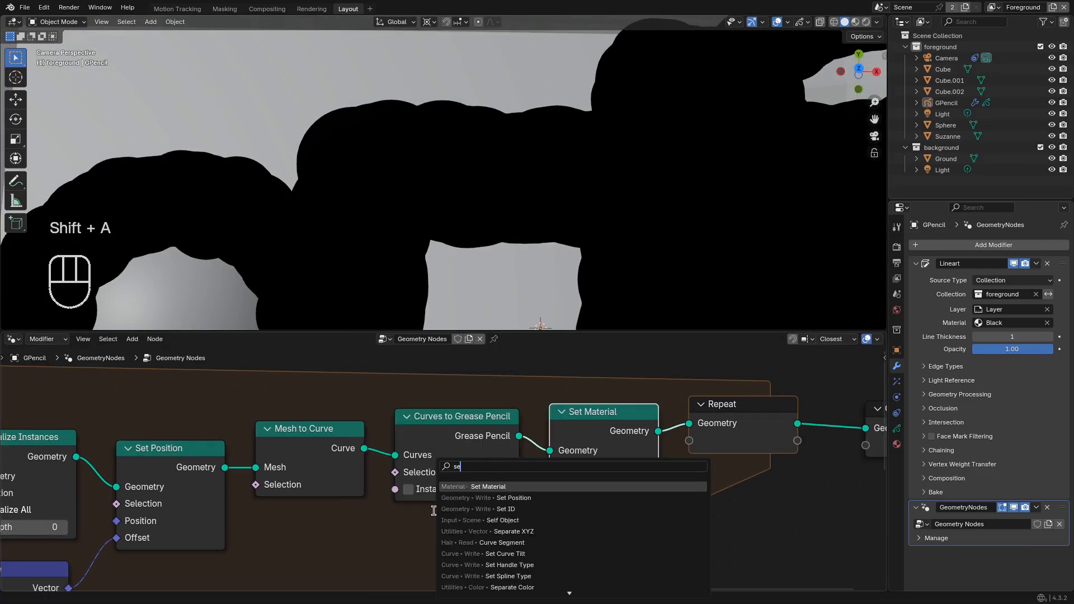
{"action": "type", "text": "t curve ead"}
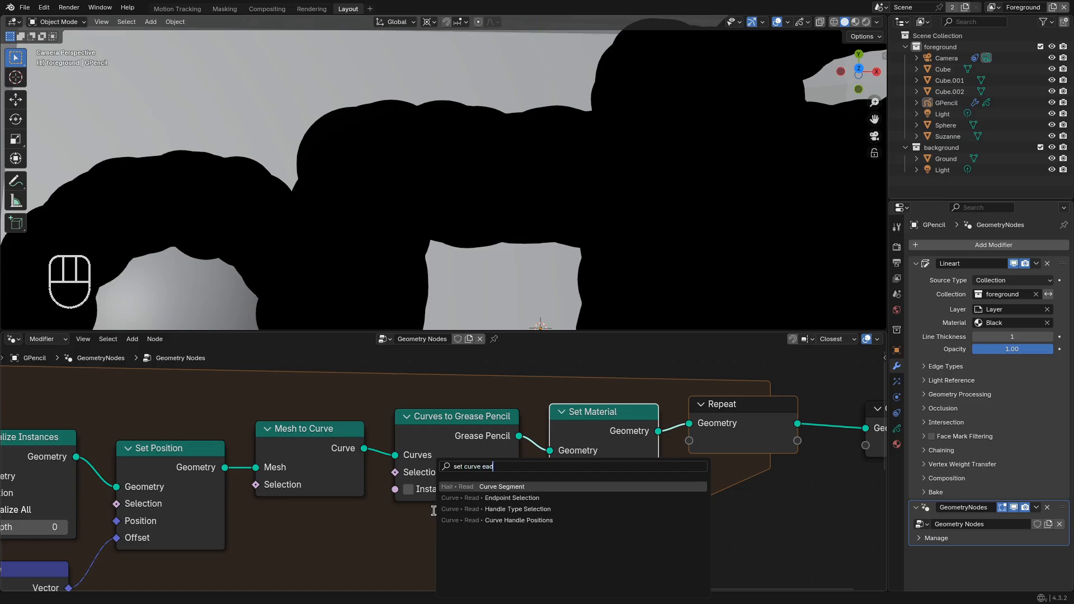
{"action": "key", "text": "BackSpace"}
{"action": "key", "text": "BackSpace"}
{"action": "key", "text": "BackSpace"}
{"action": "key", "text": "BackSpace"}
{"action": "type", "text": "rad"}
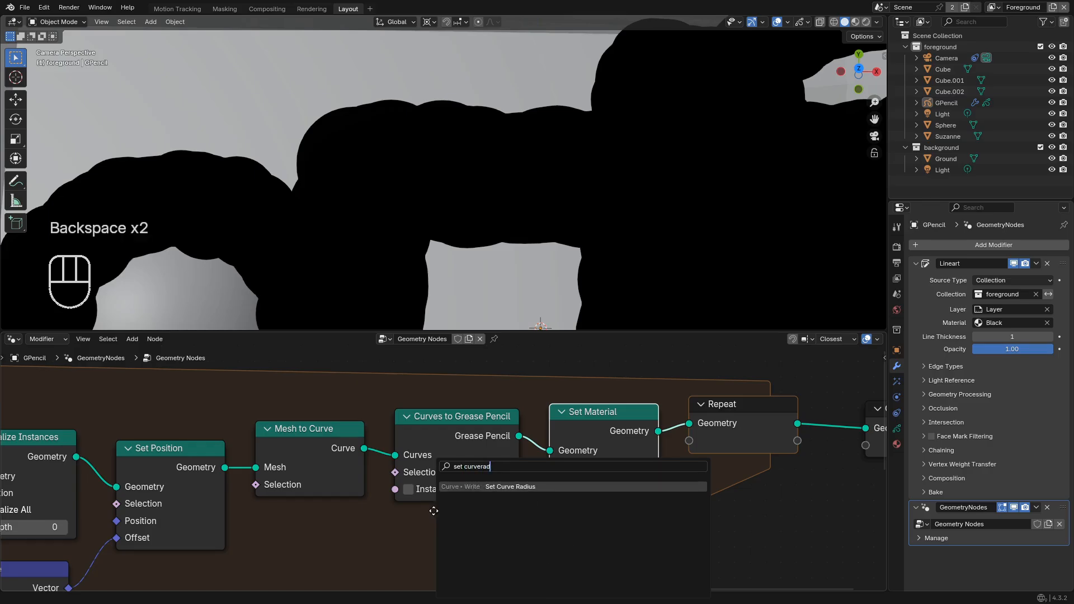
{"action": "key", "text": "Return"}
{"action": "left_click", "coordinate": [379, 498]}
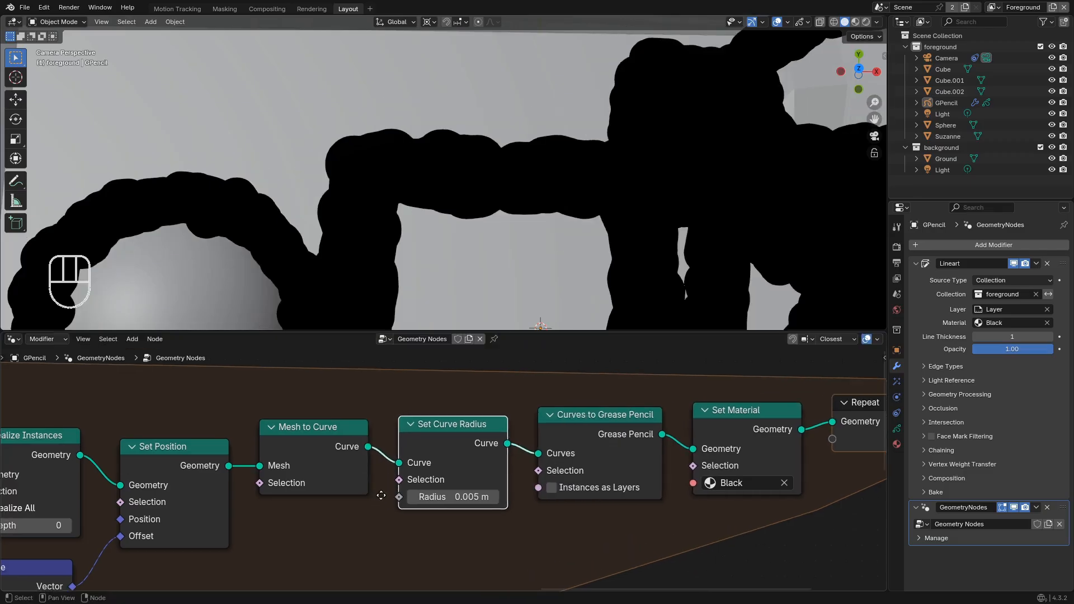
Reduce the Set Curve Radius node's radius until it reads 0 m
{"action": "middle_click_drag", "start_coordinate": [378, 497], "coordinate": [439, 464]}
{"action": "left_click_drag", "start_coordinate": [487, 451], "coordinate": [465, 451], "text": "shift"}
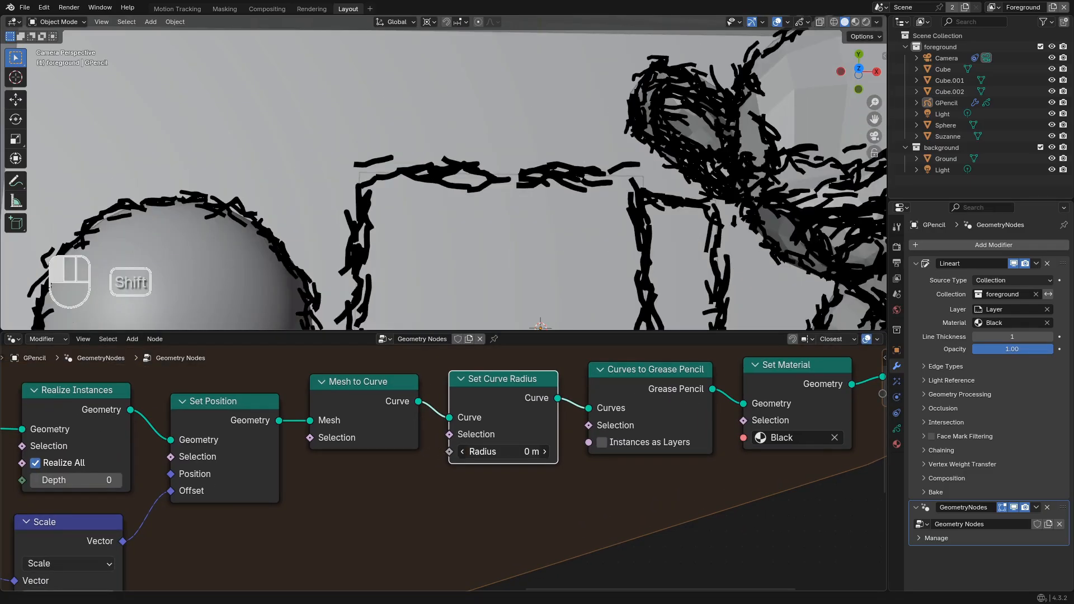
{"action": "middle_click_drag", "start_coordinate": [487, 213], "coordinate": [162, 259], "text": "shift"}
{"action": "scroll", "coordinate": [162, 259], "scroll_direction": "up", "scroll_amount": 3}
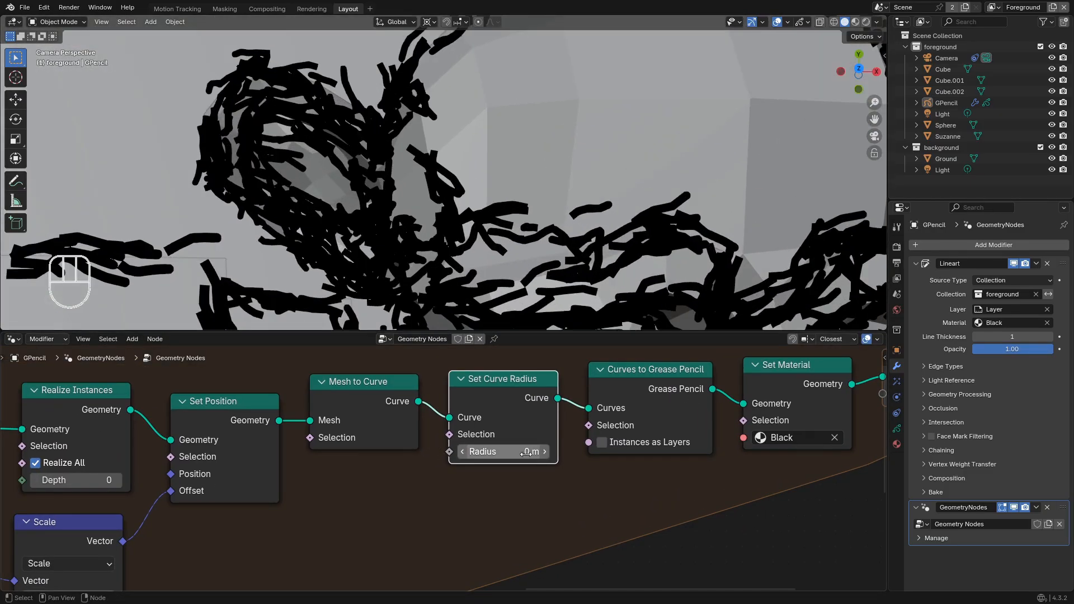
Select all objects and scale up the whole scene around the 3D cursor
{"action": "scroll", "coordinate": [509, 219], "scroll_direction": "down", "scroll_amount": 6}
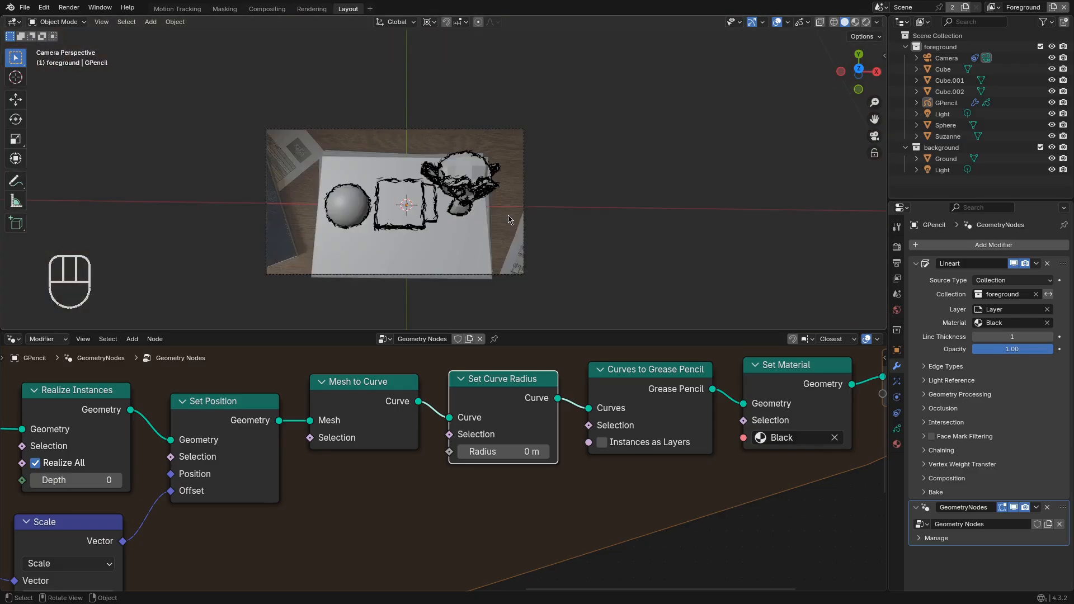
{"action": "key", "text": "a"}
{"action": "key", "text": "s"}
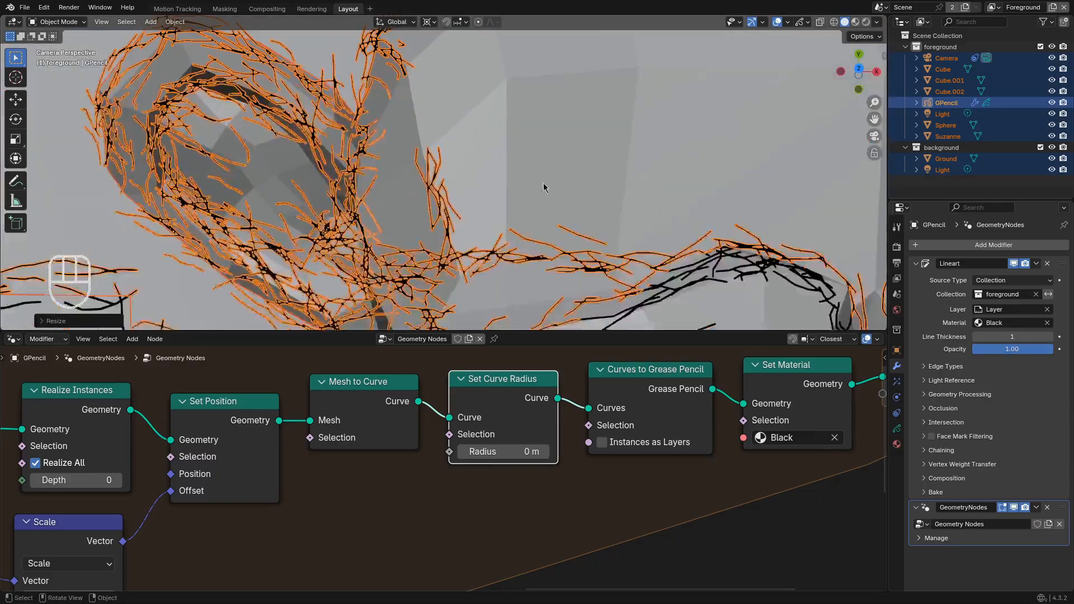
{"action": "left_click", "coordinate": [597, 169]}
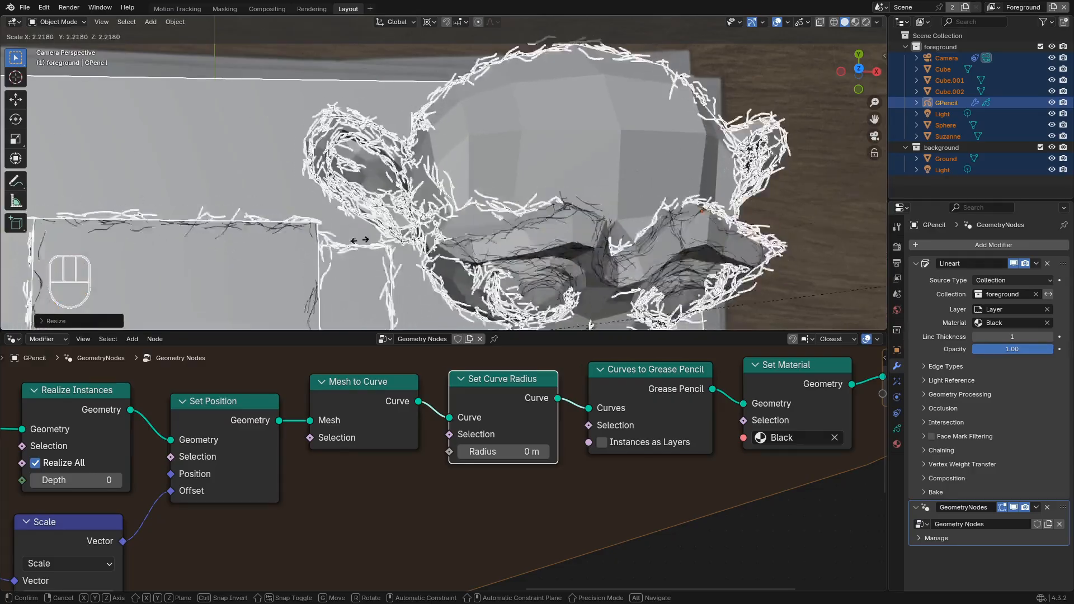
{"action": "left_click", "coordinate": [342, 242]}
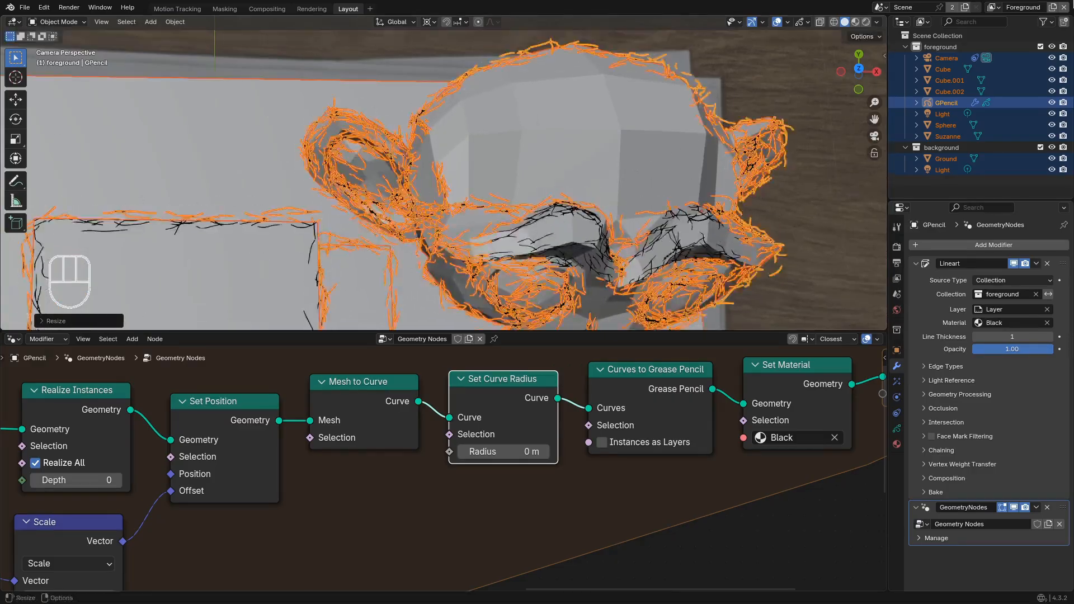
{"action": "key", "text": "s"}
{"action": "left_click", "coordinate": [528, 185]}
Scale all selected objects once more while viewing the scene outside the camera
{"action": "scroll", "coordinate": [528, 185], "scroll_direction": "down", "scroll_amount": 4}
{"action": "middle_click_drag", "start_coordinate": [527, 184], "coordinate": [494, 110]}
{"action": "scroll", "coordinate": [495, 110], "scroll_direction": "down", "scroll_amount": 3}
{"action": "key", "text": "s"}
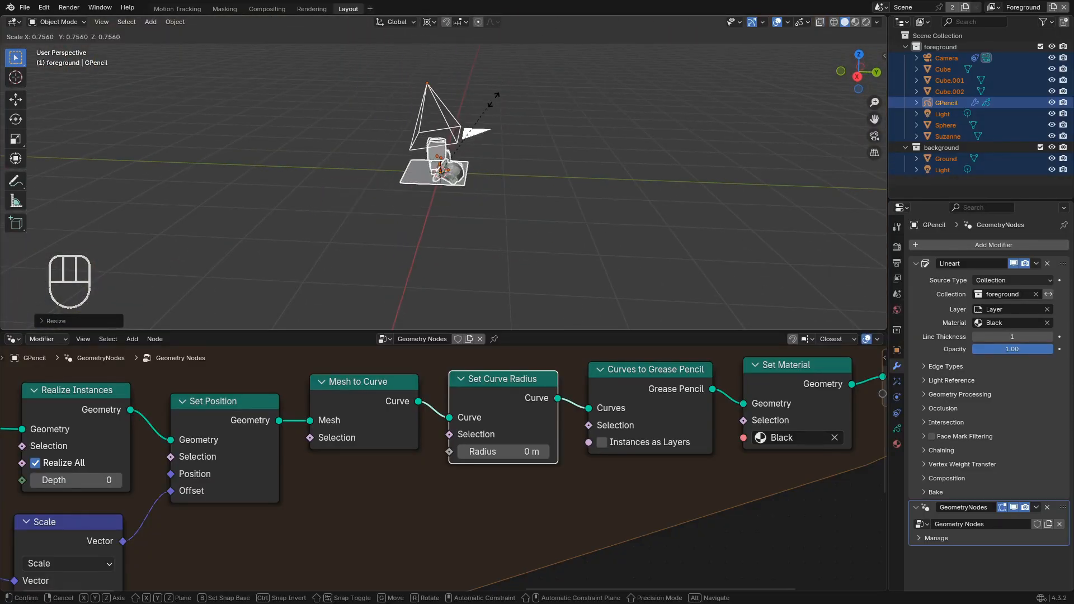
{"action": "left_click", "coordinate": [560, 60]}
{"action": "scroll", "coordinate": [465, 180], "scroll_direction": "up", "scroll_amount": 5}
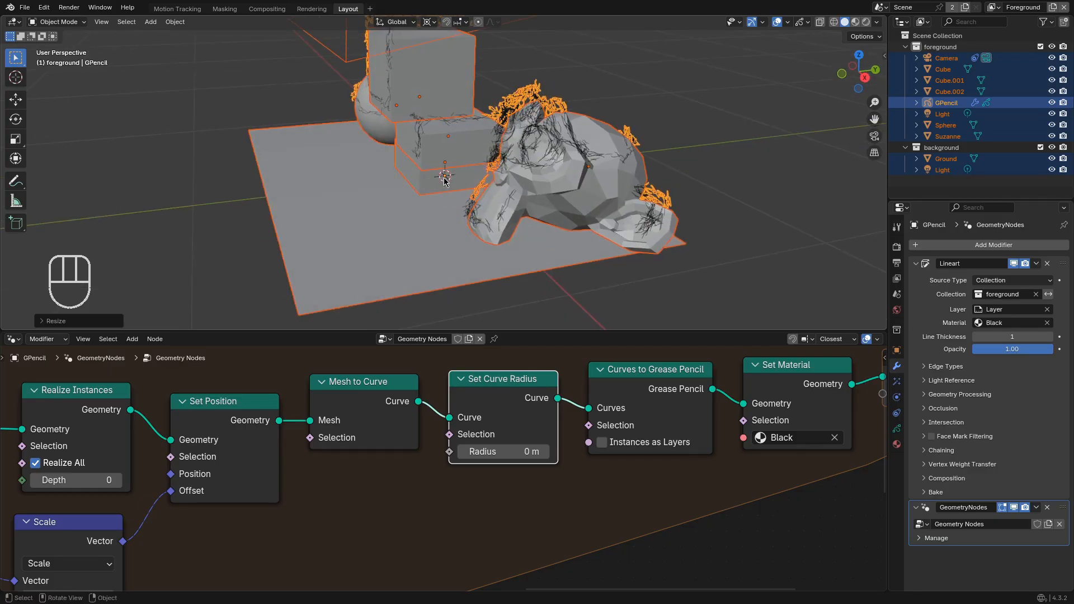
Set the transform pivot point to 3D Cursor
{"action": "key", "text": "comma"}
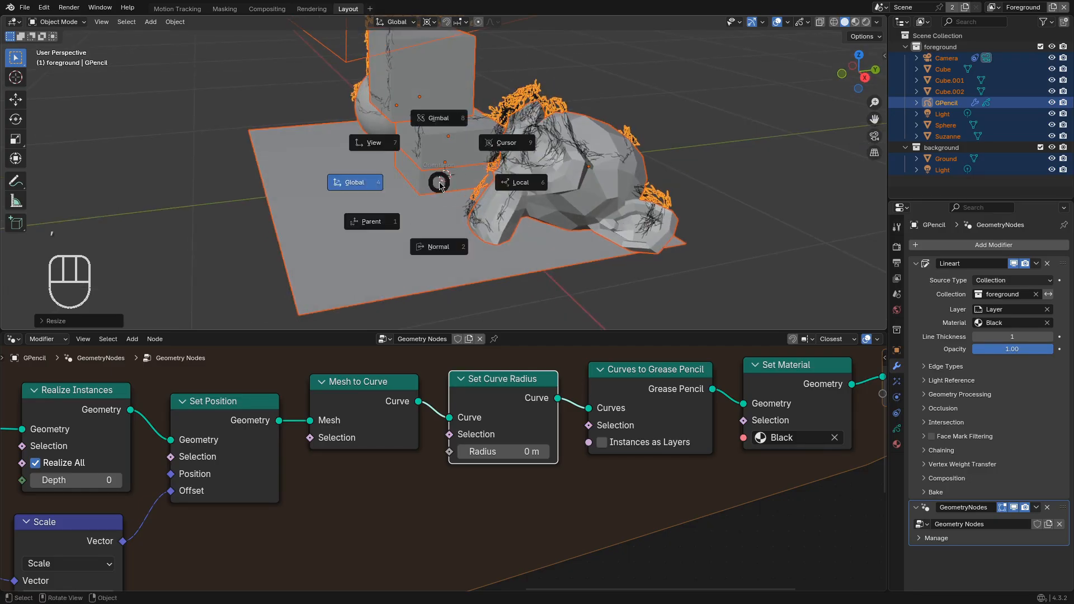
{"action": "key", "text": "period"}
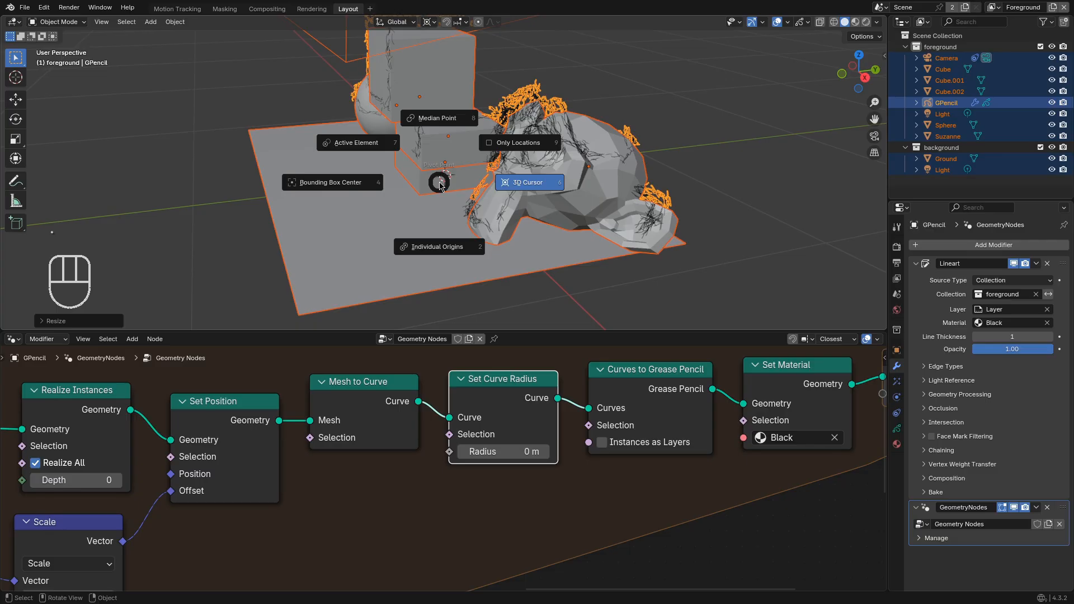
{"action": "left_click", "coordinate": [513, 184]}
{"action": "left_click", "coordinate": [435, 22]}
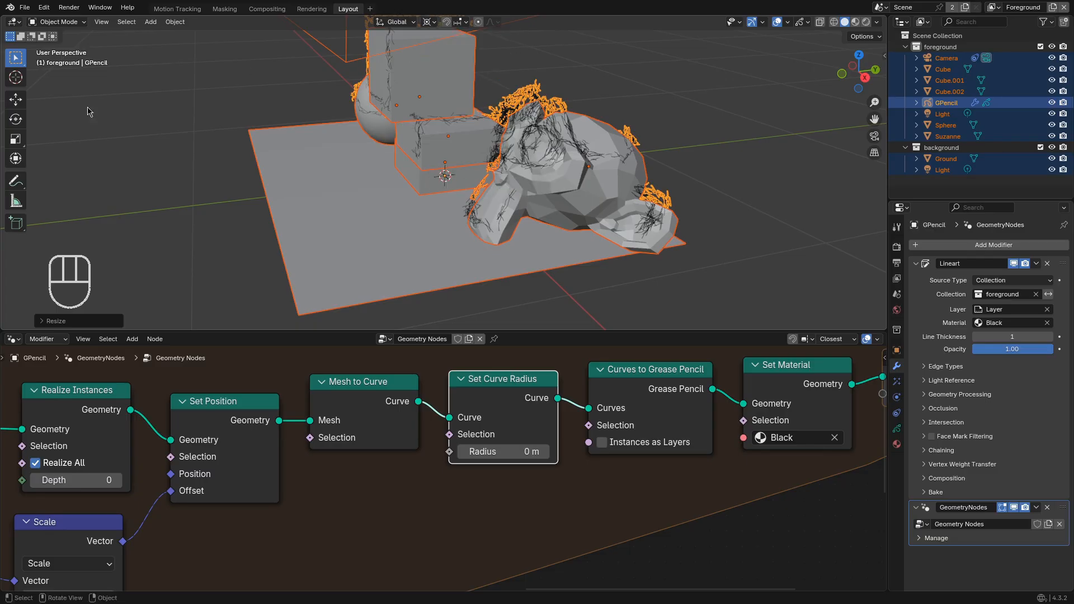
Return to the camera view and deselect all objects
{"action": "key", "text": "KP_0"}
{"action": "key", "text": "alt+a"}
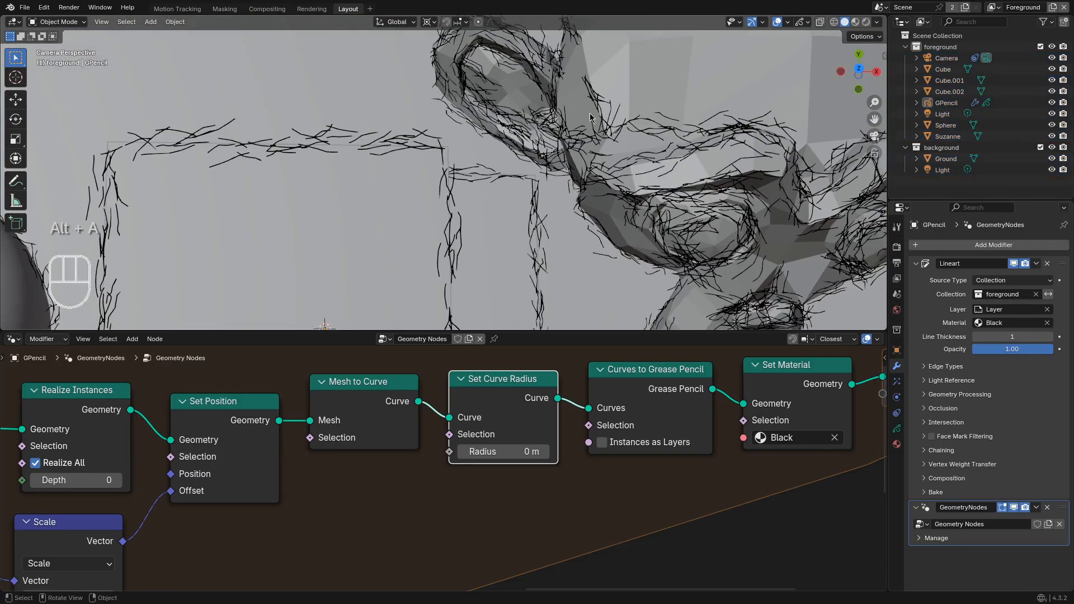
{"action": "scroll", "coordinate": [291, 168], "scroll_direction": "down", "scroll_amount": 1}
{"action": "scroll", "coordinate": [247, 422], "scroll_direction": "down", "scroll_amount": 5}
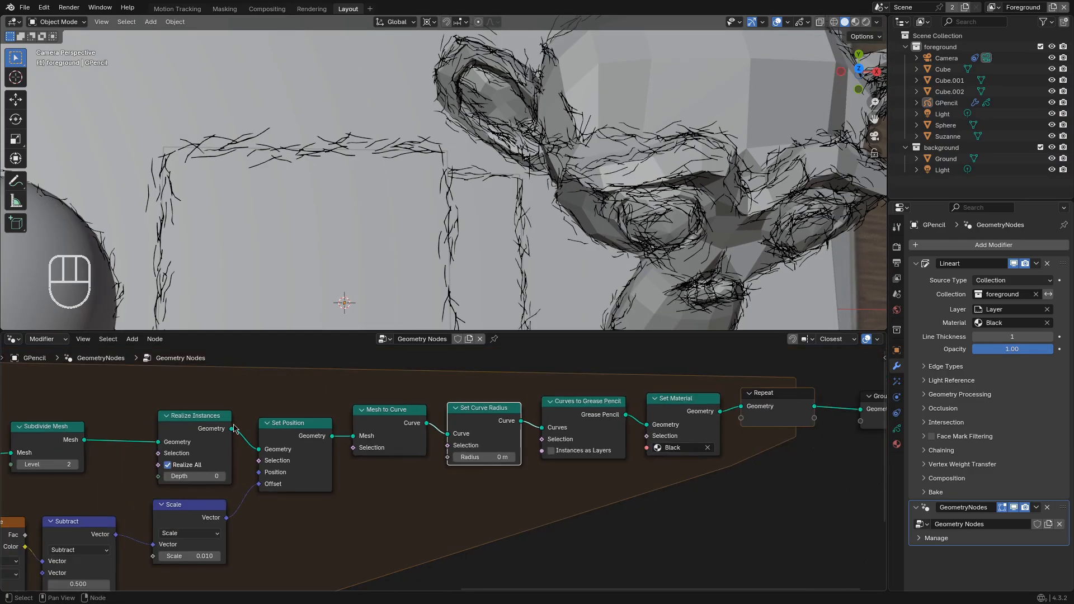
Set the scale of the vector Scale node feeding the Set Position offset to 0.002
{"action": "middle_click_drag", "start_coordinate": [246, 421], "coordinate": [346, 384]}
{"action": "scroll", "coordinate": [346, 384], "scroll_direction": "up", "scroll_amount": 2}
{"action": "scroll", "coordinate": [301, 228], "scroll_direction": "up", "scroll_amount": 3}
{"action": "mouse_move", "coordinate": [258, 528]}
{"action": "left_mouse_down", "text": "shift"}
{"action": "mouse_move", "coordinate": [227, 529]}
{"action": "mouse_move", "coordinate": [258, 528]}
{"action": "left_mouse_up", "text": "shift"}
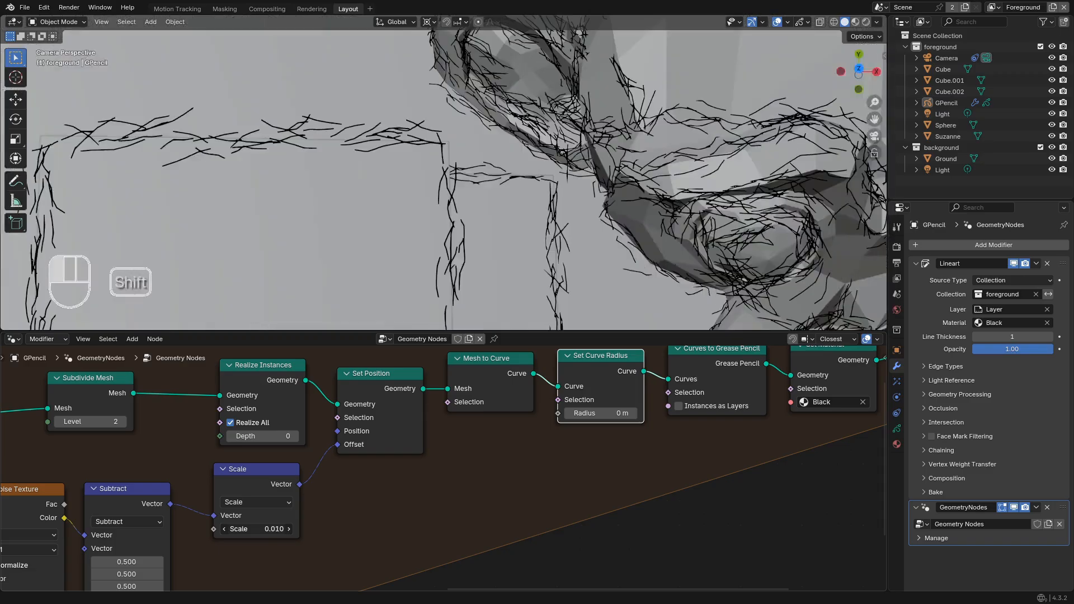
{"action": "key", "text": "Return"}
{"action": "left_click", "coordinate": [272, 522]}
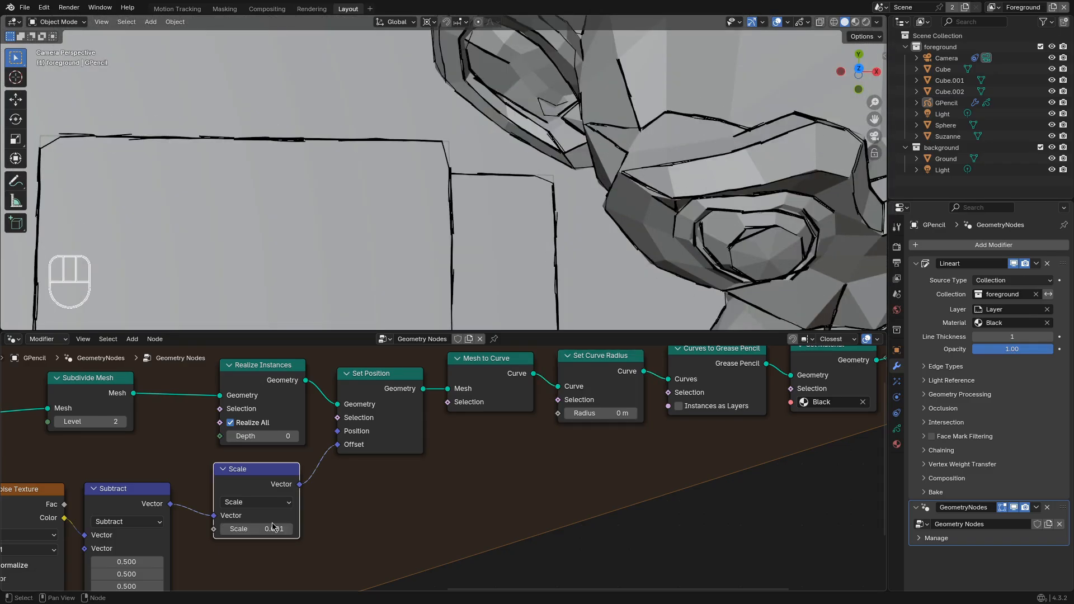
{"action": "left_click", "coordinate": [261, 527]}
{"action": "left_click", "coordinate": [262, 528]}
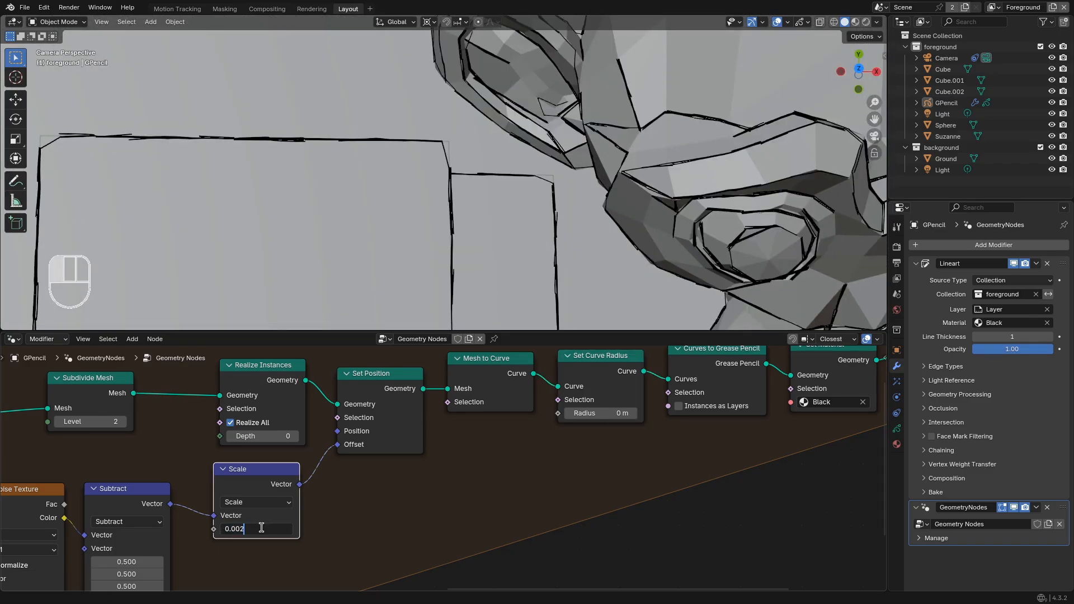
{"action": "key", "text": "Return"}
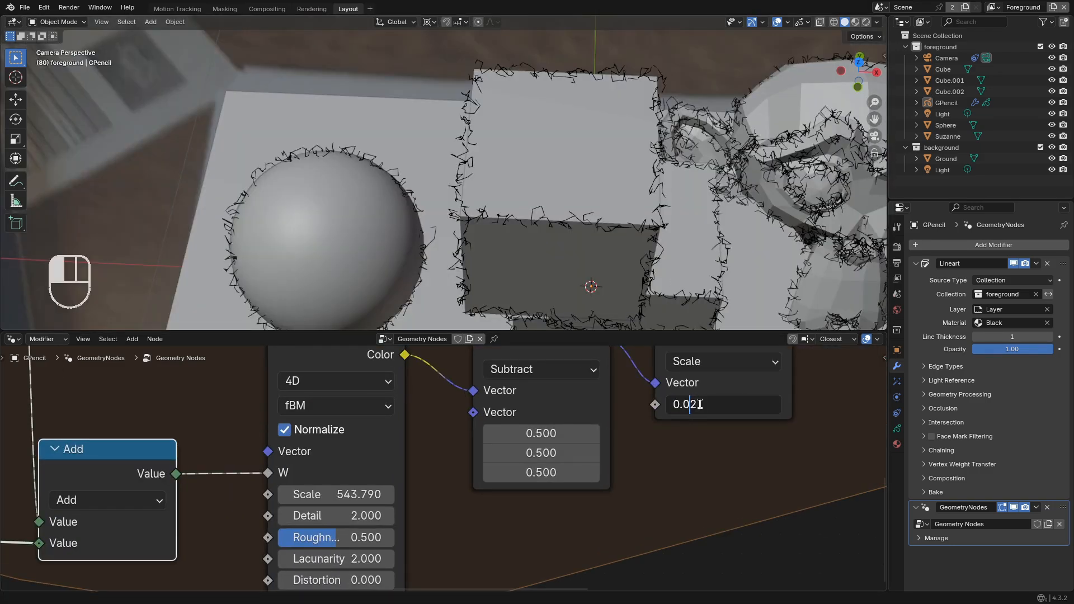
Correct the vector Scale node's value to 0.002 and briefly play the animation
{"action": "type", "text": "0"}
{"action": "key", "text": "Return"}
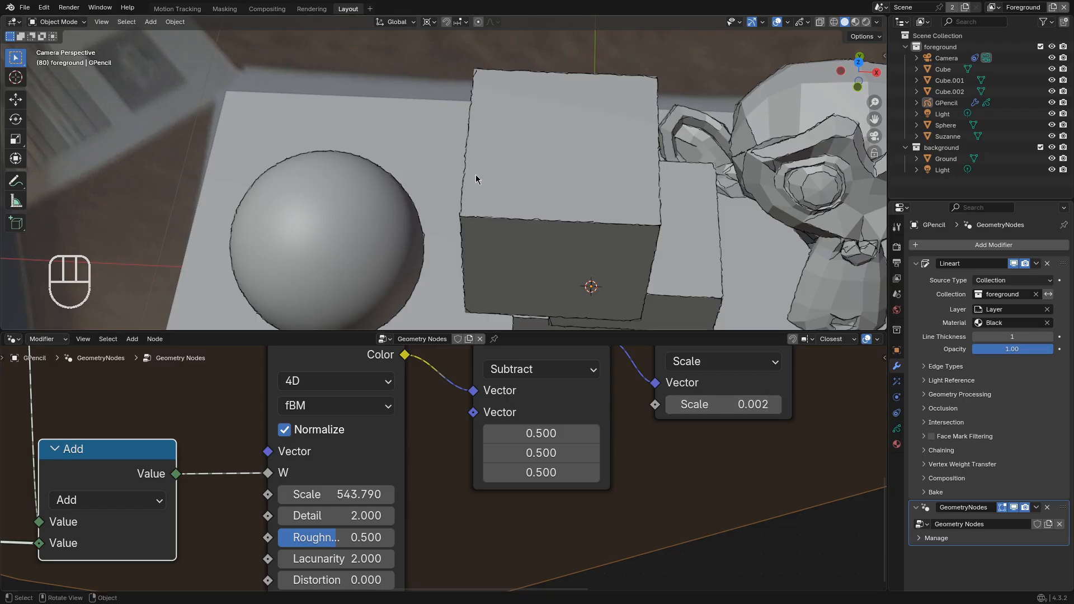
{"action": "key", "text": "space"}
{"action": "key", "text": "space"}
Increase the Repeat zone's iteration count by two
{"action": "middle_click_drag", "start_coordinate": [522, 115], "coordinate": [466, 246], "text": "shift"}
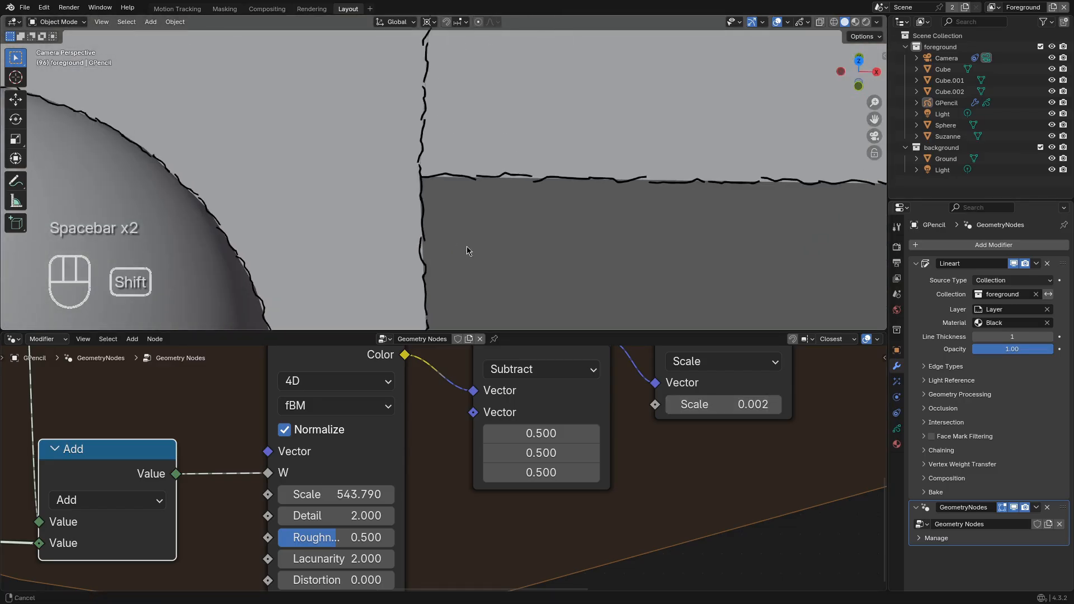
{"action": "scroll", "coordinate": [467, 246], "scroll_direction": "up", "scroll_amount": 3}
{"action": "scroll", "coordinate": [727, 386], "scroll_direction": "up", "scroll_amount": 2}
{"action": "scroll", "coordinate": [314, 437], "scroll_direction": "down", "scroll_amount": 11}
{"action": "middle_click_drag", "start_coordinate": [111, 448], "coordinate": [504, 514]}
{"action": "middle_click_drag", "start_coordinate": [110, 454], "coordinate": [485, 532]}
{"action": "scroll", "coordinate": [485, 532], "scroll_direction": "up", "scroll_amount": 4}
{"action": "left_click", "coordinate": [285, 434]}
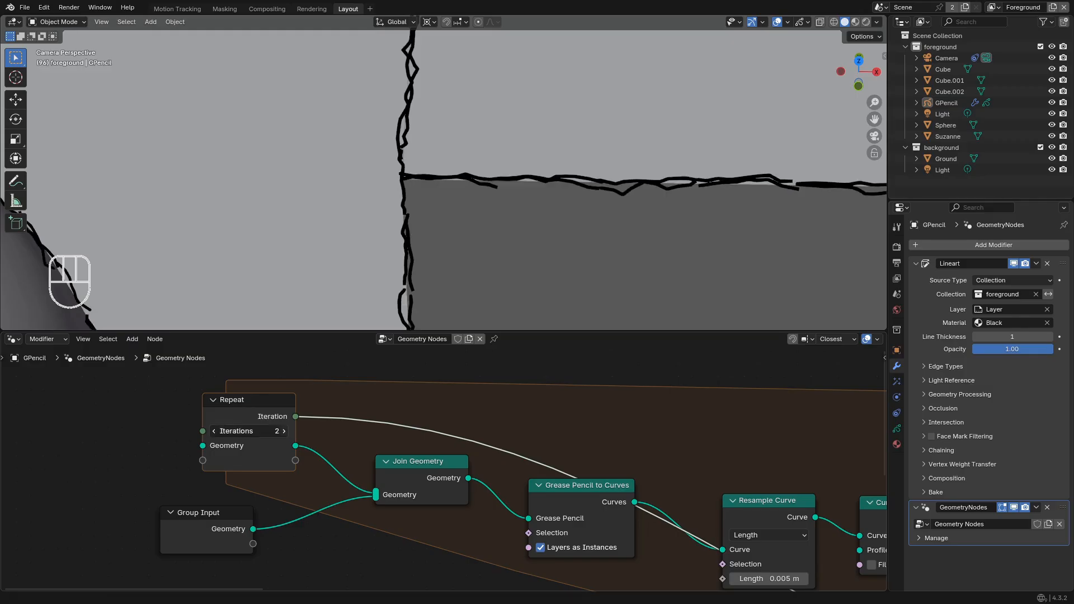
{"action": "left_click", "coordinate": [284, 434]}
Play the animation and lower the Lineart modifier's opacity to 0.56
{"action": "middle_click_drag", "start_coordinate": [546, 158], "coordinate": [293, 176], "text": "shift"}
{"action": "middle_click_drag", "start_coordinate": [702, 429], "coordinate": [215, 429]}
{"action": "scroll", "coordinate": [548, 473], "scroll_direction": "up", "scroll_amount": 3}
{"action": "middle_click_drag", "start_coordinate": [548, 472], "coordinate": [456, 345]}
{"action": "key", "text": "space"}
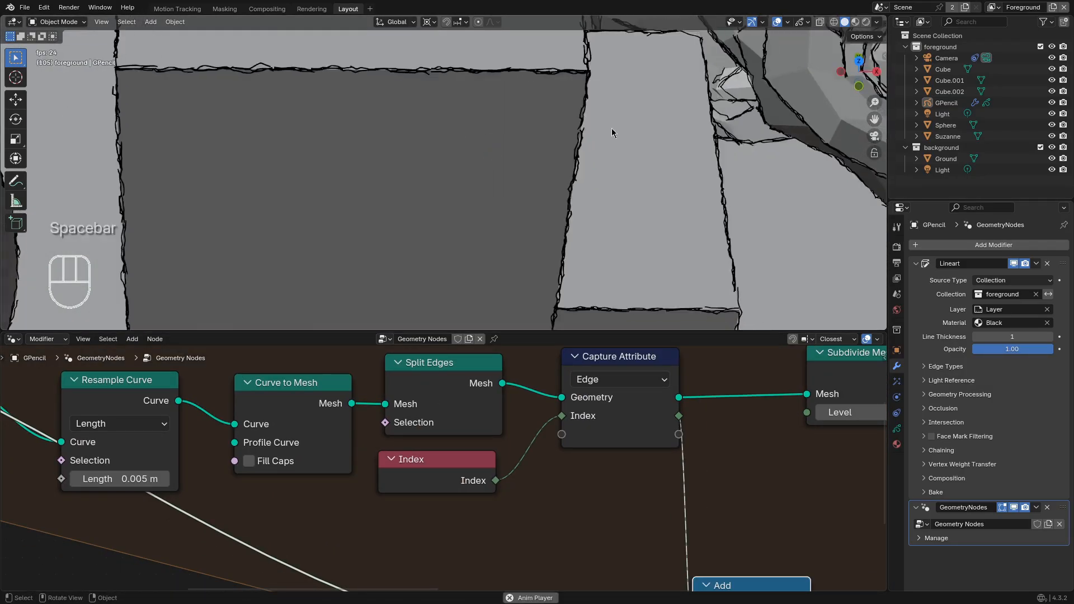
{"action": "left_click_drag", "start_coordinate": [1017, 353], "coordinate": [977, 353]}
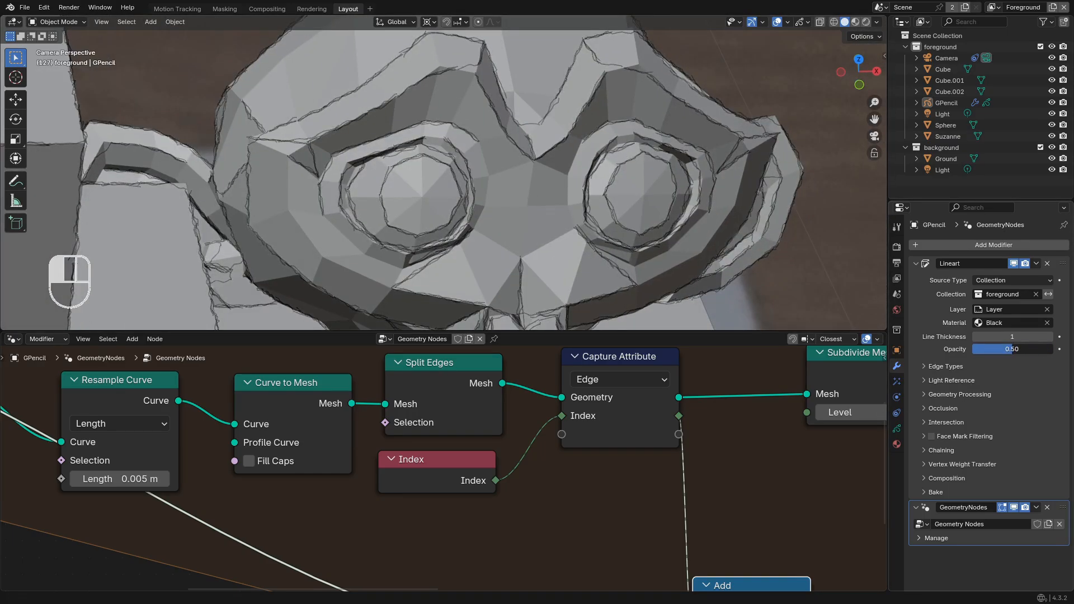
Advance the animation five frames and resume playback to examine the sketchy outlines on the objects
{"action": "key", "text": "alt+a"}
{"action": "key", "text": "space"}
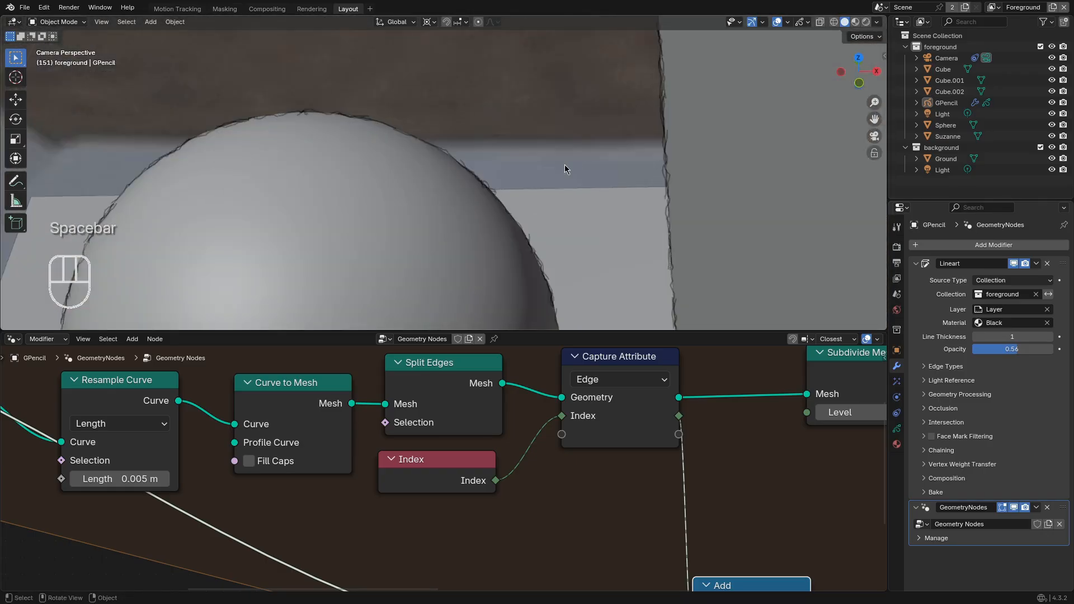
{"action": "key", "text": "Right"}
{"action": "key", "text": "Right"}
{"action": "key", "text": "Right"}
{"action": "key", "text": "Right"}
{"action": "key", "text": "Right"}
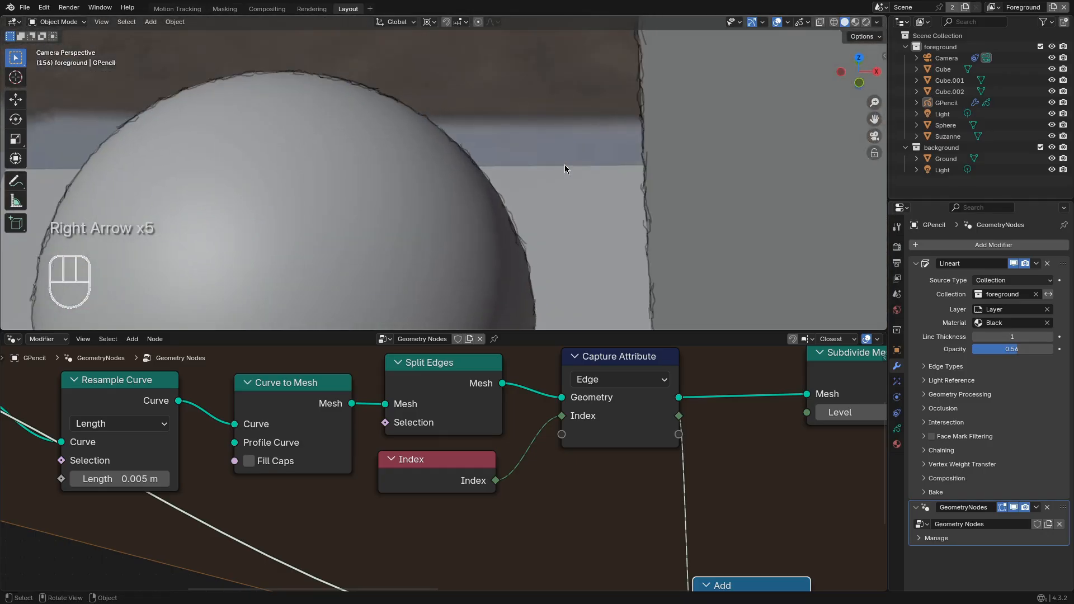
{"action": "key", "text": "space"}
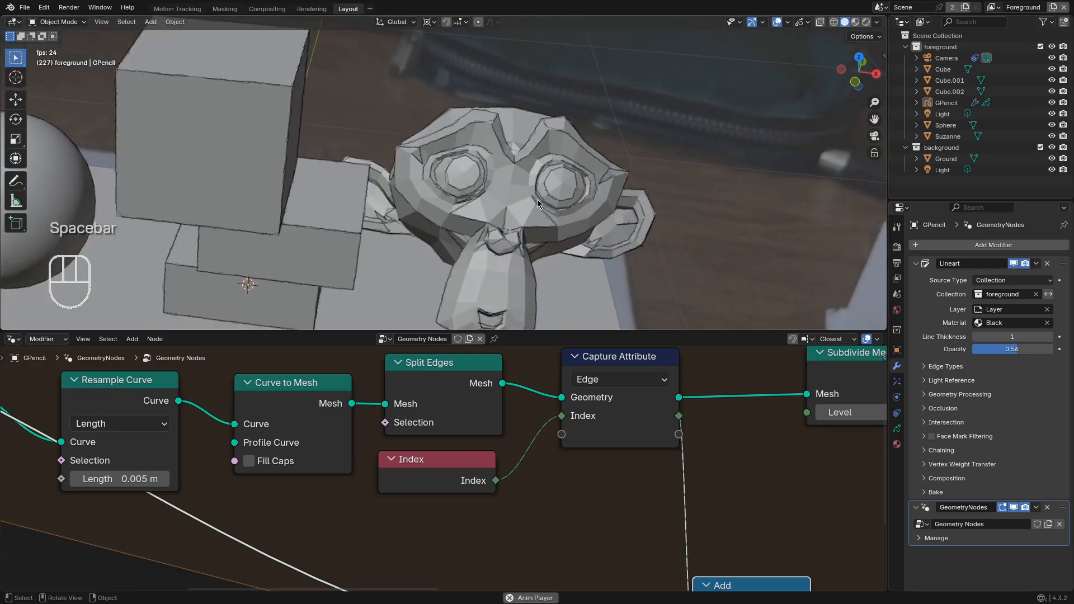
Pause the animation and examine the sketchy outlines around the monkey head's eyes up close
{"action": "key", "text": "space"}
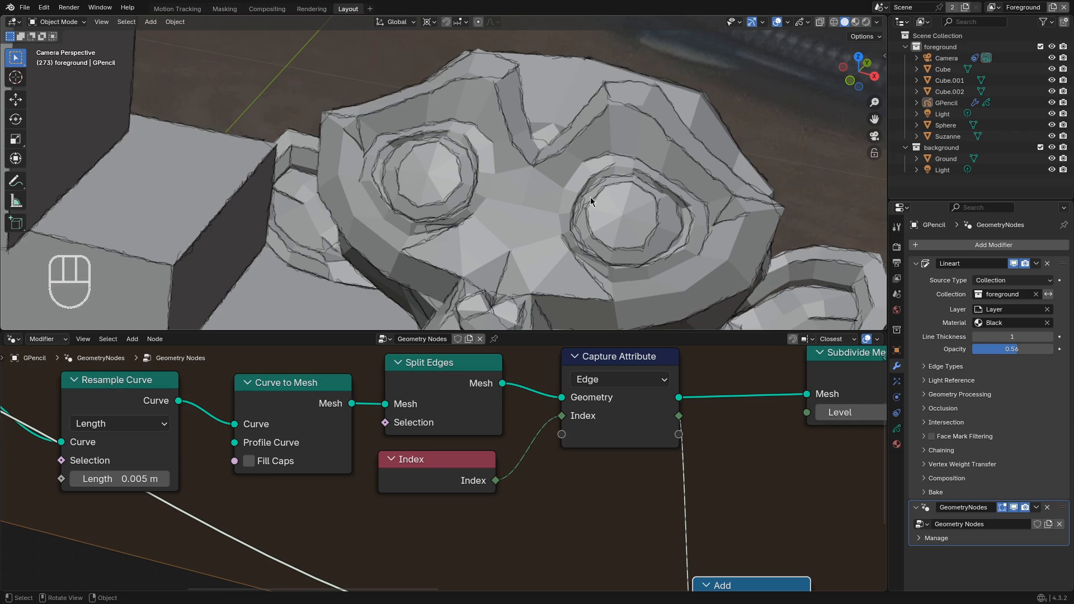
{"action": "scroll", "coordinate": [590, 197], "scroll_direction": "up", "scroll_amount": 4}
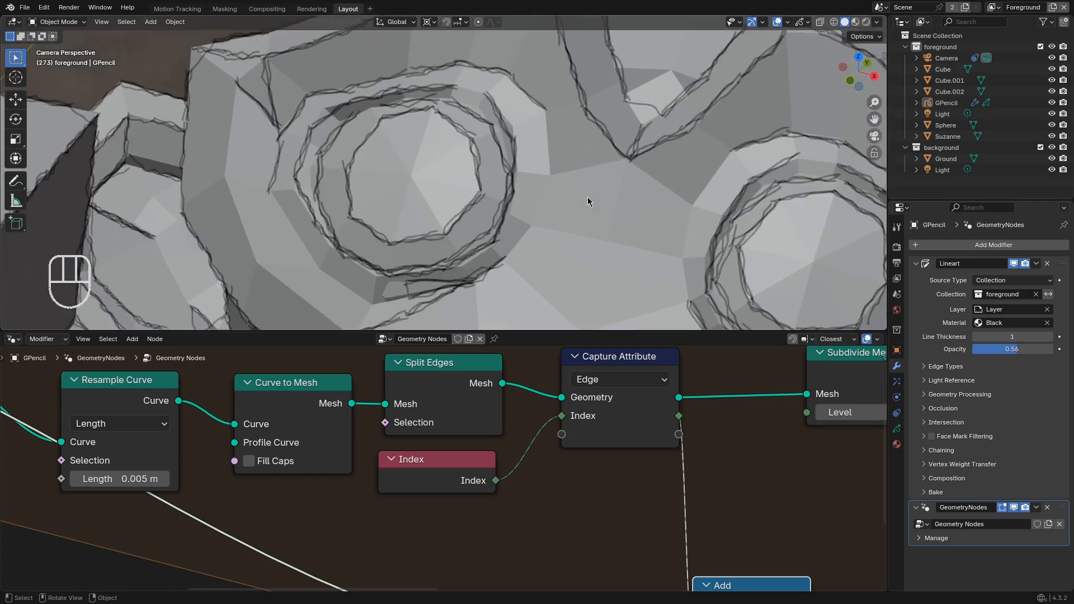
{"action": "scroll", "coordinate": [588, 197], "scroll_direction": "down", "scroll_amount": 4}
{"action": "middle_click_drag", "start_coordinate": [587, 197], "coordinate": [482, 154], "text": "shift"}
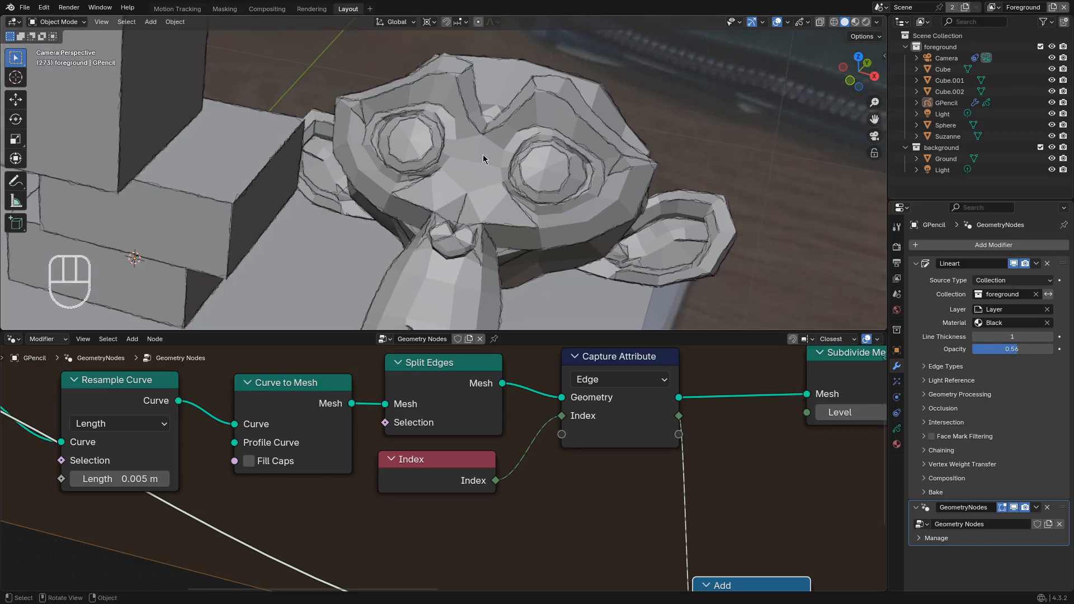
Create a new geometry node tree on Suzanne and insert a Set Position node between Group Input and Group Output
{"action": "left_click", "coordinate": [483, 159]}
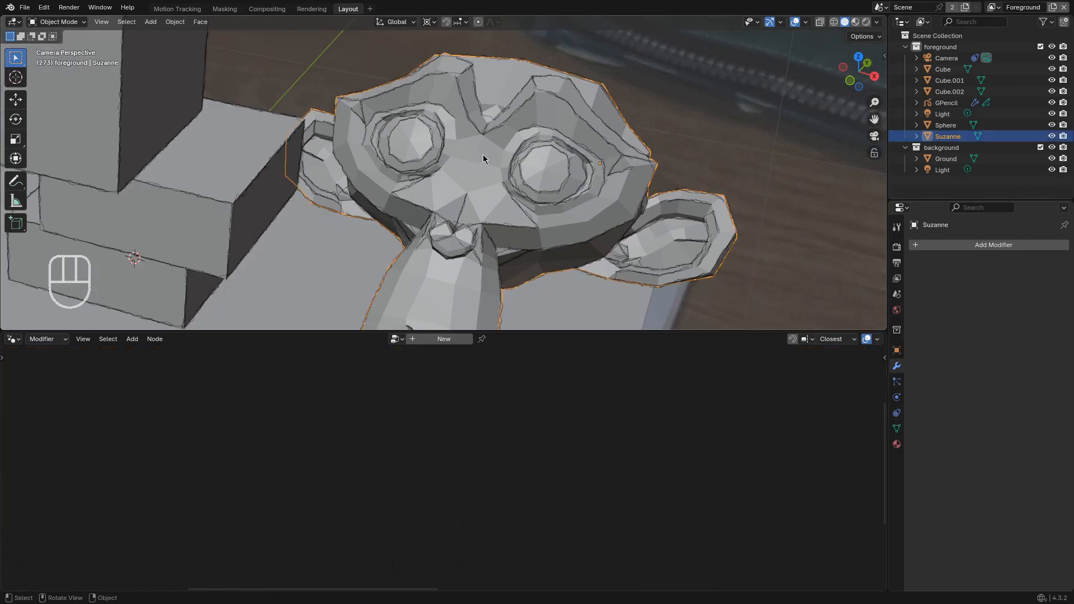
{"action": "left_click", "coordinate": [443, 339]}
{"action": "key", "text": "shift+a"}
{"action": "type", "text": "set"}
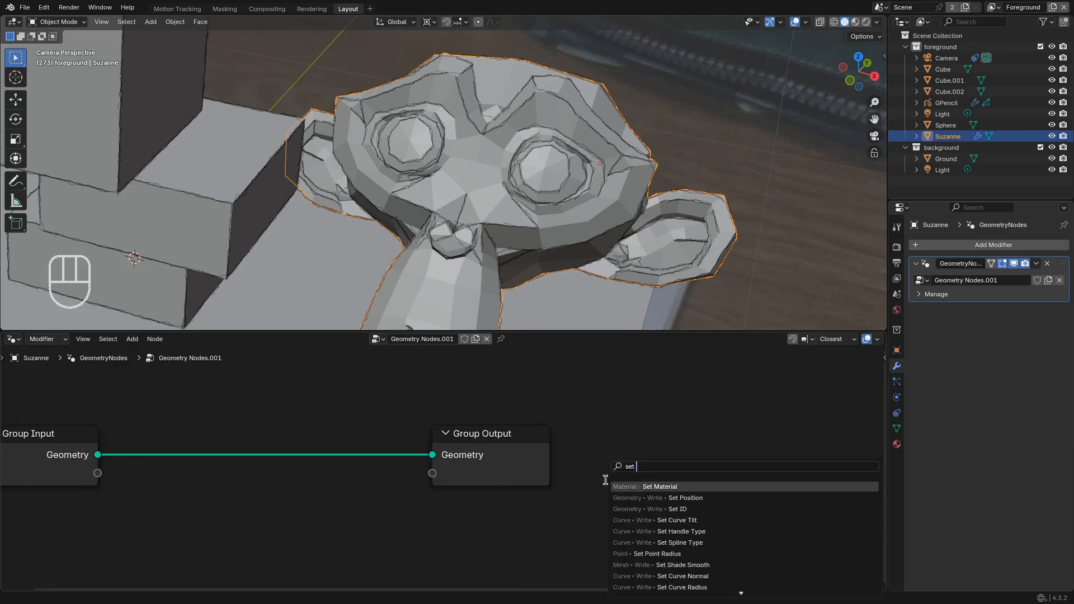
{"action": "type", "text": " po"}
{"action": "key", "text": "Return"}
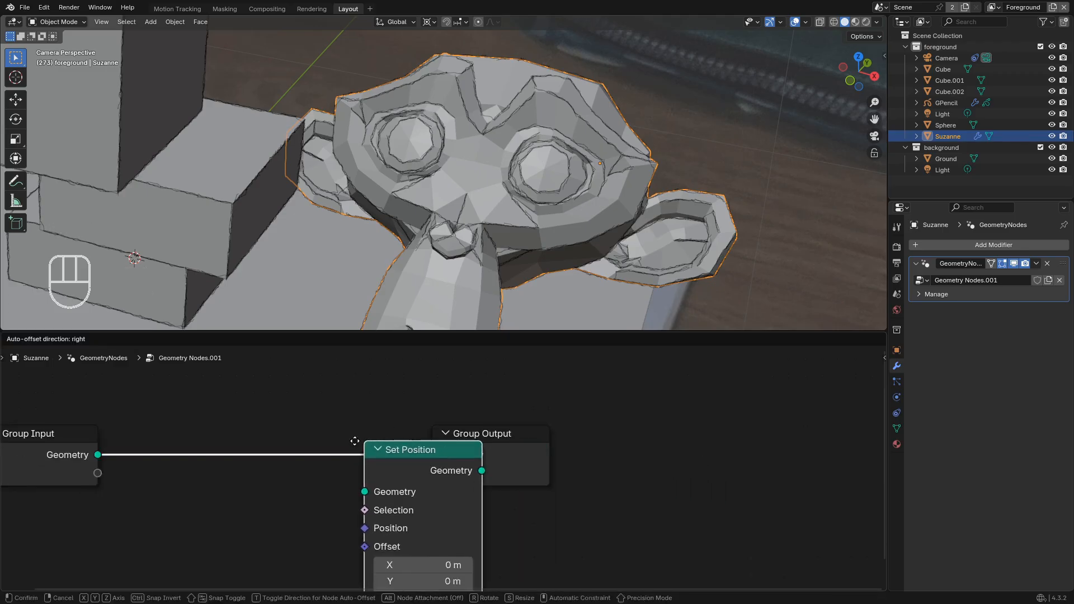
{"action": "left_click", "coordinate": [273, 421]}
{"action": "middle_click_drag", "start_coordinate": [305, 450], "coordinate": [415, 411]}
Add a Noise Texture node and connect its Color output to the Set Position node's Offset
{"action": "key", "text": "shift+a"}
{"action": "left_click", "coordinate": [360, 512]}
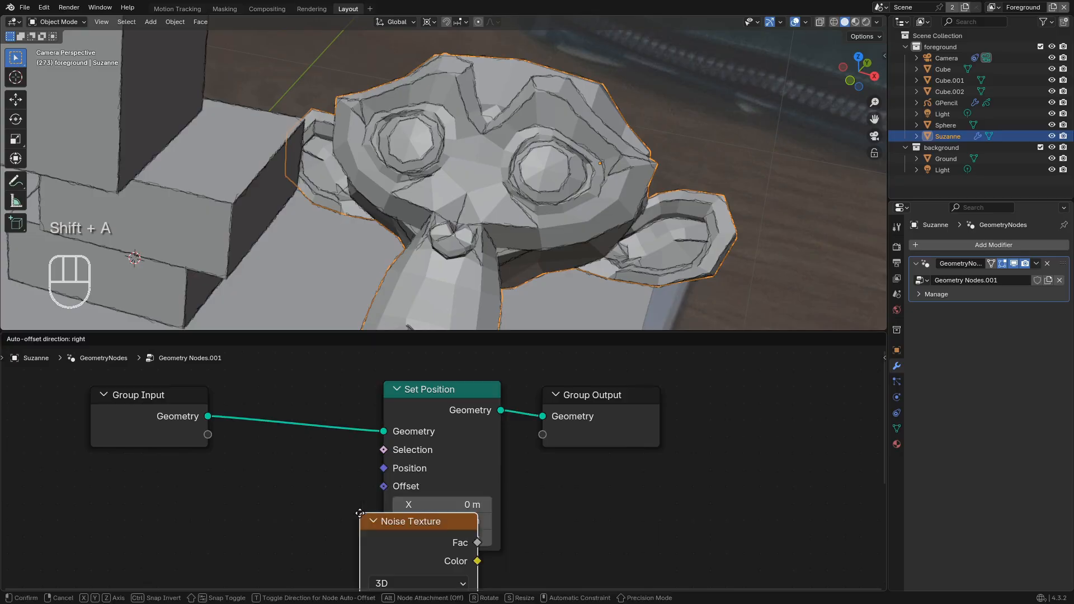
{"action": "left_click", "coordinate": [2, 468]}
{"action": "left_click_drag", "start_coordinate": [373, 495], "coordinate": [374, 488]}
Insert a Vector Math node set to Subtract between the noise Color and the Set Position Offset
{"action": "key", "text": "shift+a"}
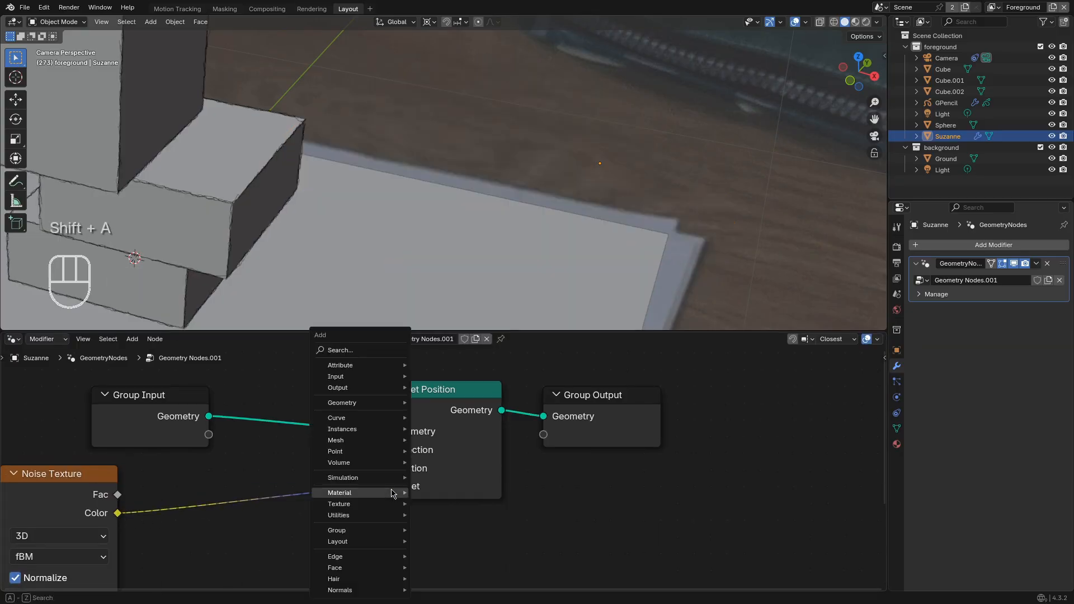
{"action": "type", "text": "add"}
{"action": "key", "text": "Down"}
{"action": "key", "text": "Return"}
{"action": "left_click", "coordinate": [168, 456]}
{"action": "middle_click_drag", "start_coordinate": [193, 473], "coordinate": [285, 442]}
{"action": "scroll", "coordinate": [308, 464], "scroll_direction": "up", "scroll_amount": 1}
{"action": "left_click", "coordinate": [297, 484]}
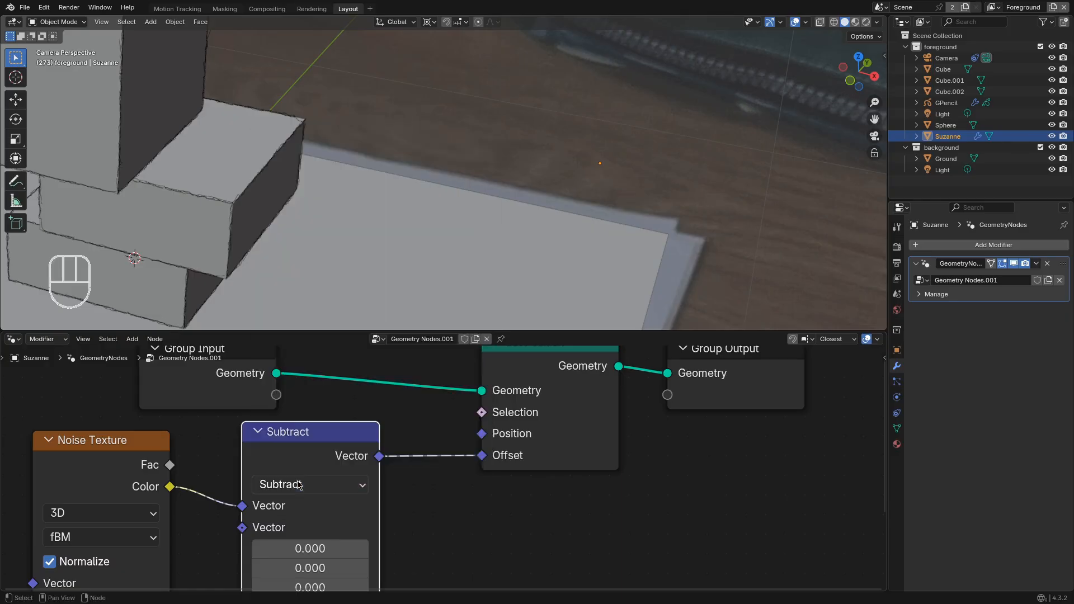
{"action": "left_click", "coordinate": [283, 183]}
Set all three components of the Subtract node's second vector to 0.5
{"action": "middle_click_drag", "start_coordinate": [310, 553], "coordinate": [333, 475]}
{"action": "left_click", "coordinate": [333, 474]}
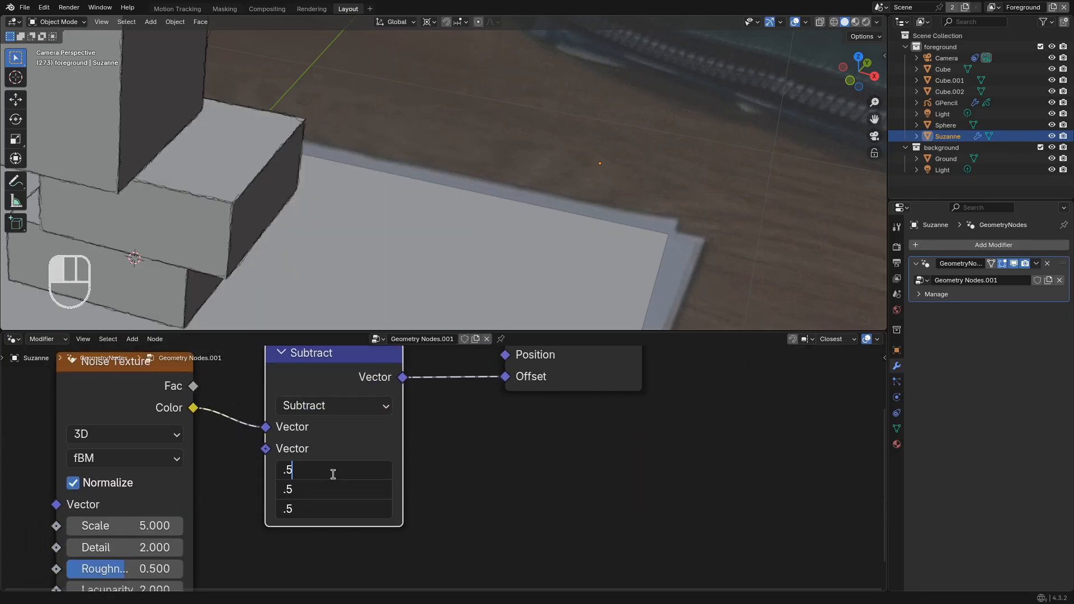
{"action": "type", "text": ".5"}
{"action": "key", "text": "Return"}
Duplicate the Subtract node into the Offset link and change the copy to Scale with a value of 0.05
{"action": "key", "text": "shift+d"}
{"action": "left_click", "coordinate": [487, 407]}
{"action": "left_click", "coordinate": [487, 407]}
{"action": "left_click", "coordinate": [479, 389]}
{"action": "left_click_drag", "start_coordinate": [509, 455], "coordinate": [446, 455], "text": "shift"}
Set the Noise Texture's scale to 36.8 and the vector Scale node's value to 0.01
{"action": "left_click_drag", "start_coordinate": [140, 526], "coordinate": [317, 526]}
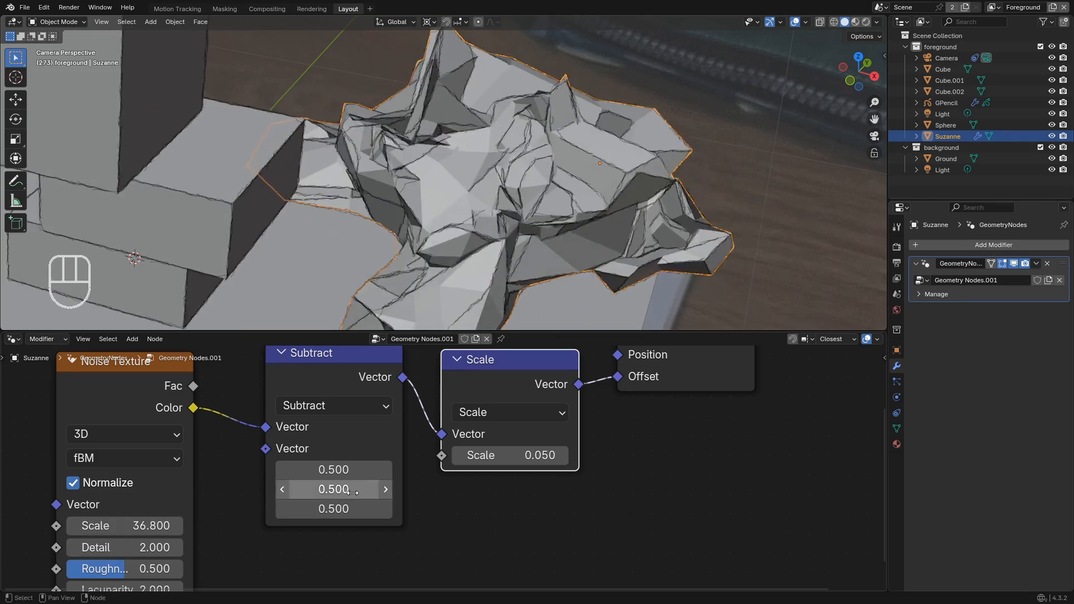
{"action": "mouse_move", "coordinate": [486, 455]}
{"action": "left_mouse_down", "text": "shift"}
{"action": "mouse_move", "coordinate": [471, 455]}
{"action": "mouse_move", "coordinate": [481, 454]}
{"action": "left_mouse_up", "text": "shift"}
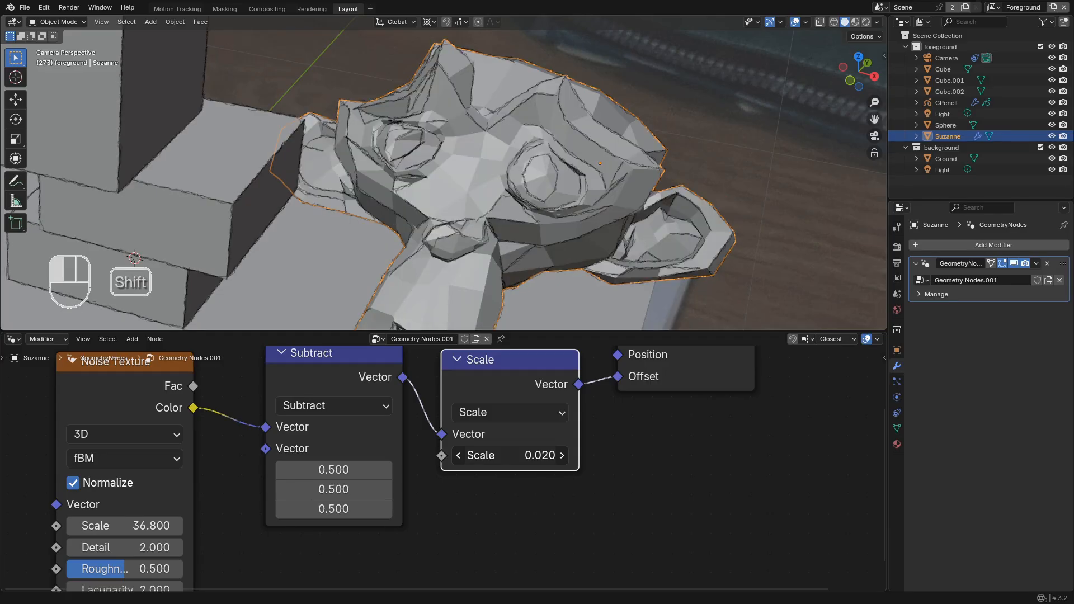
{"action": "left_click", "coordinate": [491, 454]}
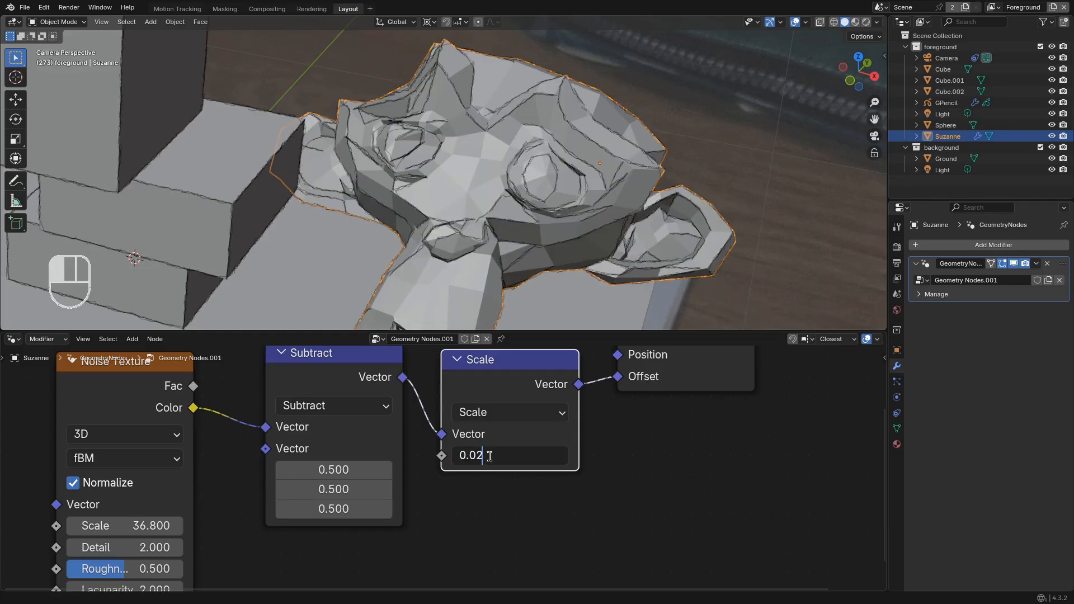
{"action": "type", "text": "0.01"}
{"action": "key", "text": "Return"}
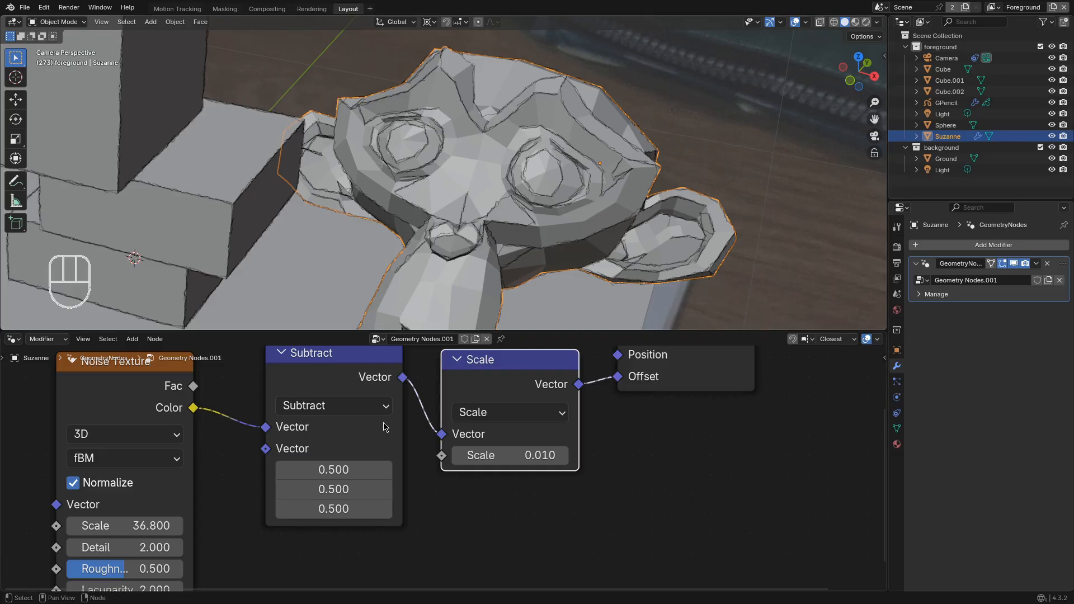
Switch the Noise Texture node to 4D
{"action": "middle_click_drag", "start_coordinate": [170, 478], "coordinate": [345, 434]}
{"action": "left_click", "coordinate": [305, 390]}
{"action": "left_click", "coordinate": [259, 502]}
{"action": "middle_click_drag", "start_coordinate": [216, 493], "coordinate": [297, 465]}
{"action": "scroll", "coordinate": [306, 467], "scroll_direction": "down", "scroll_amount": 1}
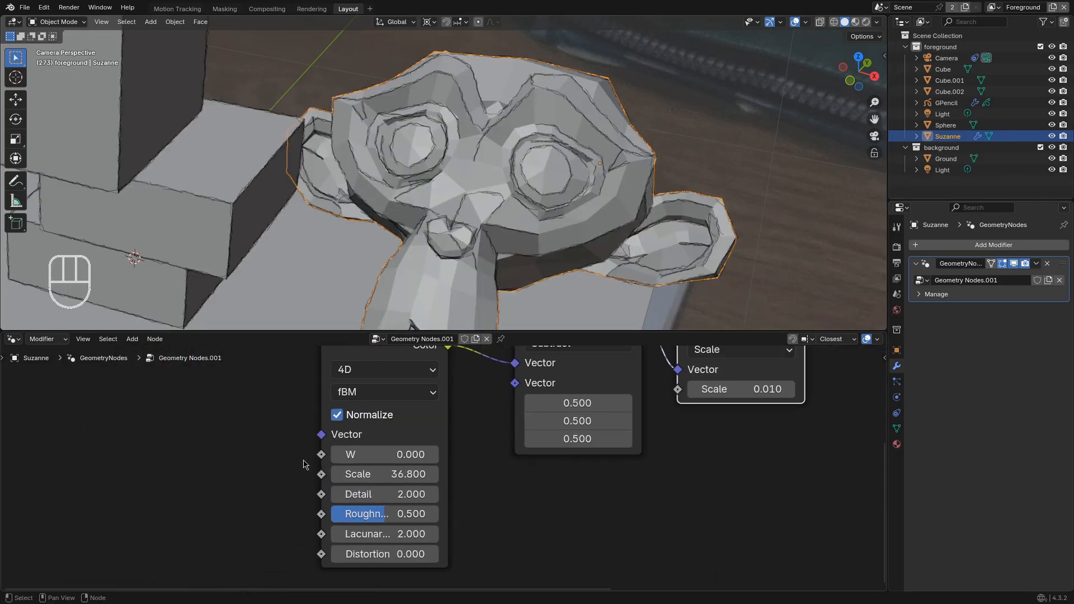
Drive the noise W input with a Scene Time node's Frame output and briefly play the animation
{"action": "left_click_drag", "start_coordinate": [321, 454], "coordinate": [56, 454]}
{"action": "type", "text": "time"}
{"action": "key", "text": "Return"}
{"action": "key", "text": "space"}
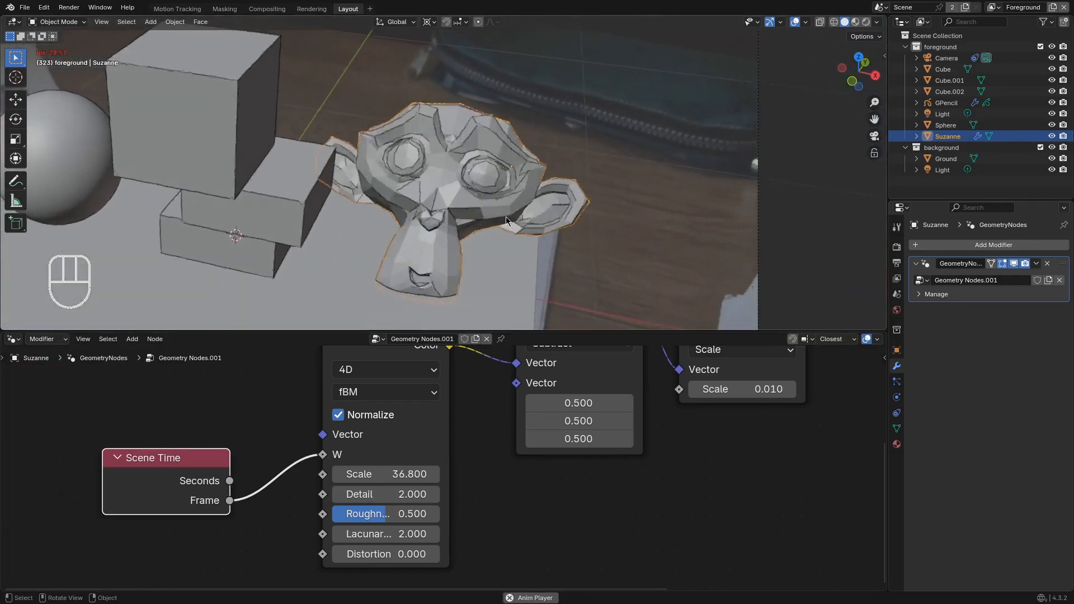
{"action": "key", "text": "space"}
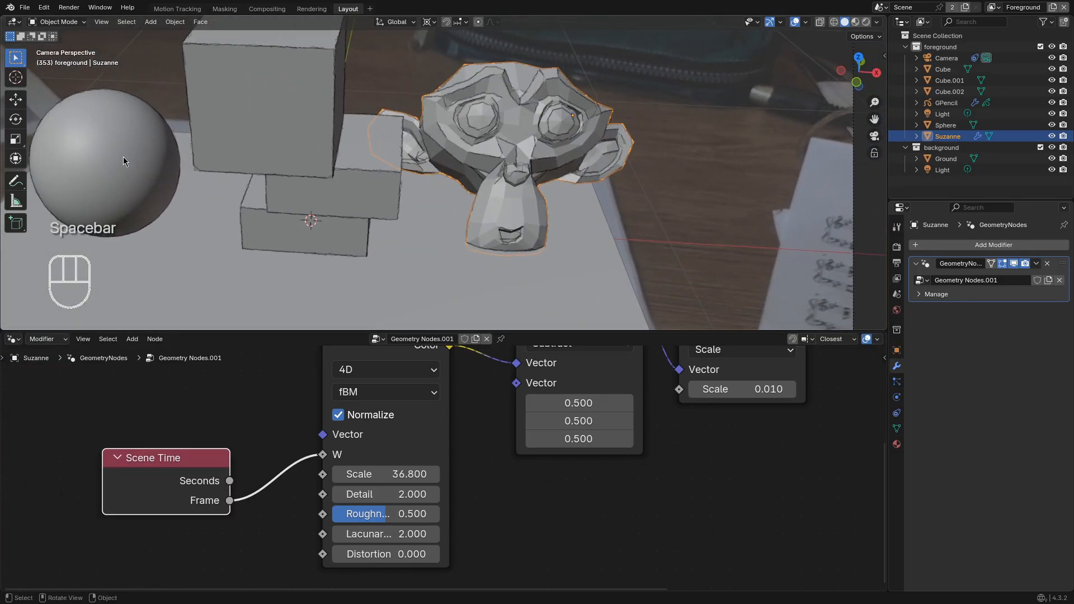
Copy Suzanne's geometry nodes modifier to the sphere and the three cubes
{"action": "left_click", "coordinate": [123, 157]}
{"action": "left_click", "coordinate": [281, 103], "text": "shift"}
{"action": "left_click", "coordinate": [356, 177], "text": "shift"}
{"action": "left_click", "coordinate": [318, 251], "text": "shift"}
{"action": "left_click", "coordinate": [516, 144], "text": "shift"}
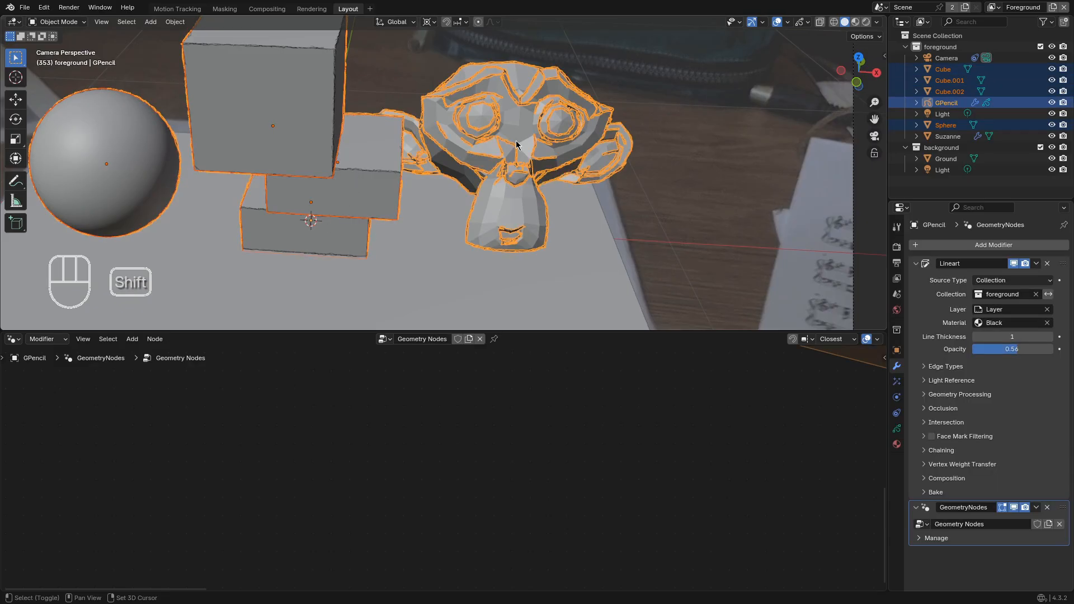
{"action": "key", "text": "ctrl+l"}
{"action": "key", "text": "Down"}
{"action": "key", "text": "Down"}
{"action": "key", "text": "Down"}
{"action": "key", "text": "Down"}
{"action": "key", "text": "Down"}
{"action": "key", "text": "Down"}
{"action": "key", "text": "Down"}
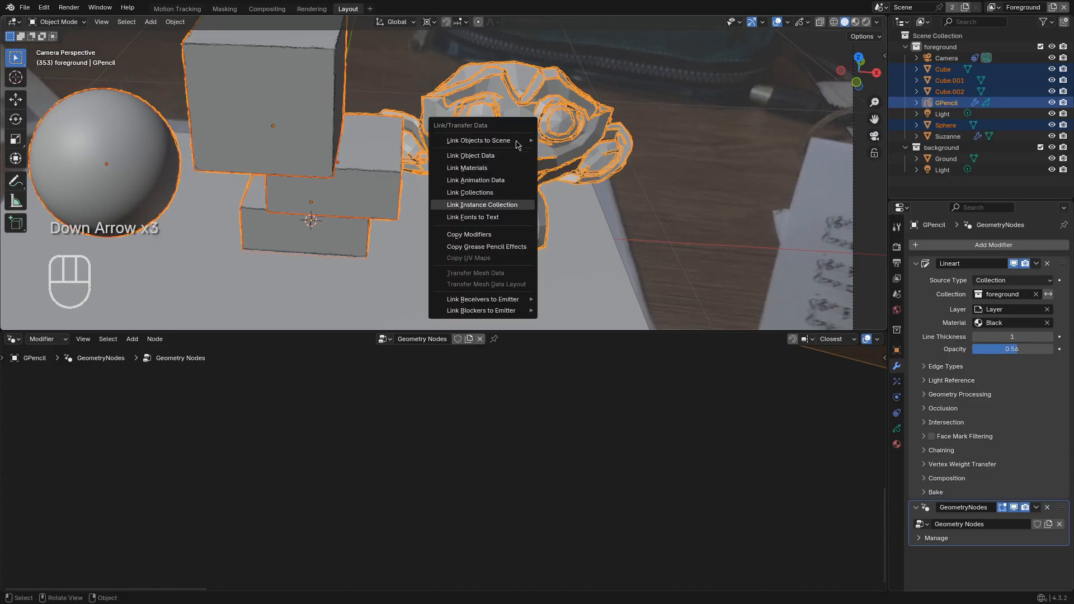
{"action": "key", "text": "Return"}
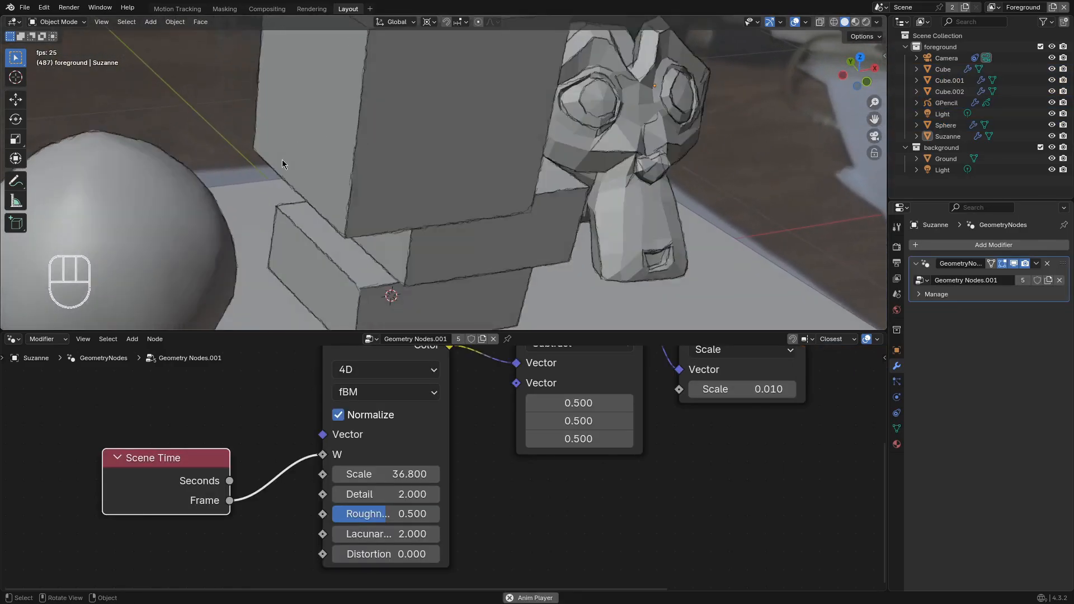
Step the animation back ten frames and replay it to examine the wobble on all objects
{"action": "key", "text": "space"}
{"action": "key", "text": "Left"}
{"action": "key", "text": "Left"}
{"action": "key", "text": "Left"}
{"action": "key", "text": "Left"}
{"action": "key", "text": "Left"}
{"action": "key", "text": "Left"}
{"action": "key", "text": "Left"}
{"action": "key", "text": "Left"}
{"action": "key", "text": "Left"}
{"action": "key", "text": "Left"}
{"action": "key", "text": "space"}
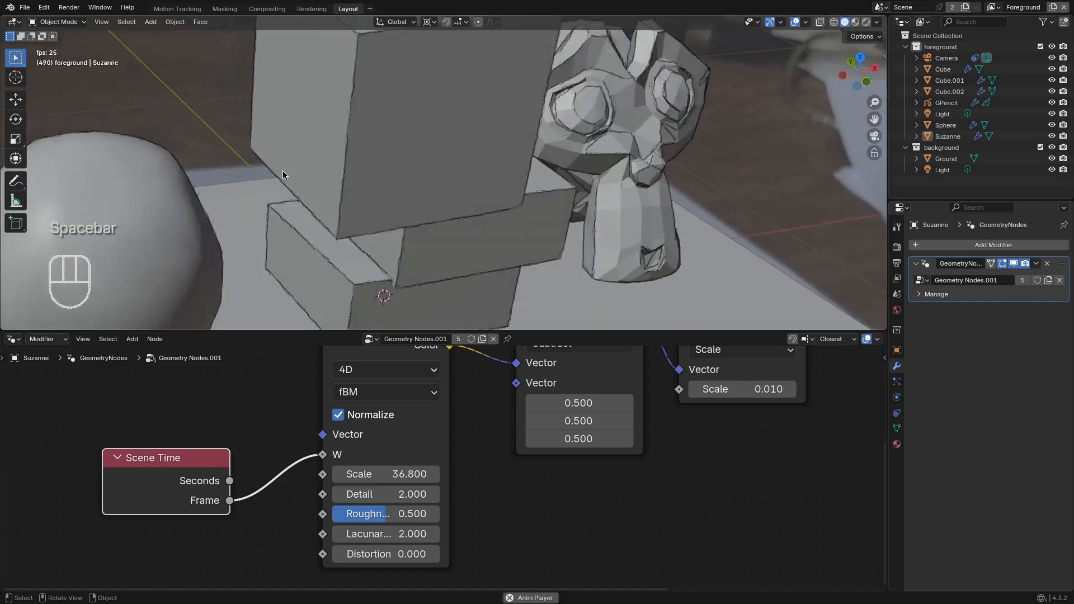
{"action": "key", "text": "space"}
Insert a Math node between the Scene Time Frame output and the noise W input, set to Divide by 3
{"action": "left_click_drag", "start_coordinate": [182, 480], "coordinate": [86, 468]}
{"action": "middle_click_drag", "start_coordinate": [163, 465], "coordinate": [244, 456]}
{"action": "key", "text": "shift+a"}
{"action": "type", "text": "mat"}
{"action": "key", "text": "Return"}
{"action": "left_click", "coordinate": [263, 463]}
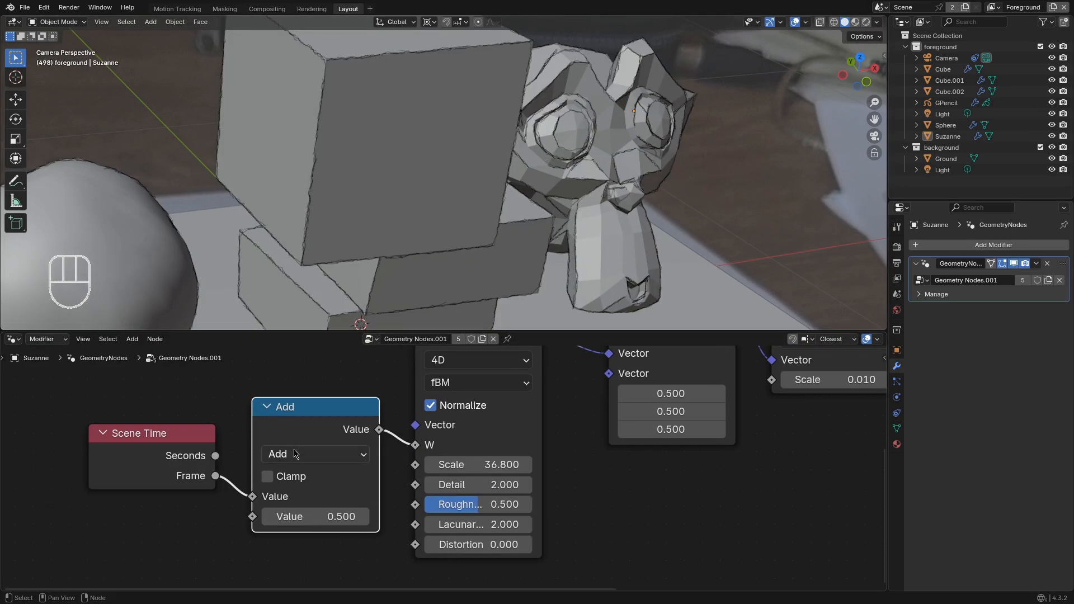
{"action": "left_click", "coordinate": [331, 464]}
{"action": "key", "text": "s"}
{"action": "left_click", "coordinate": [316, 460]}
{"action": "key", "text": "d"}
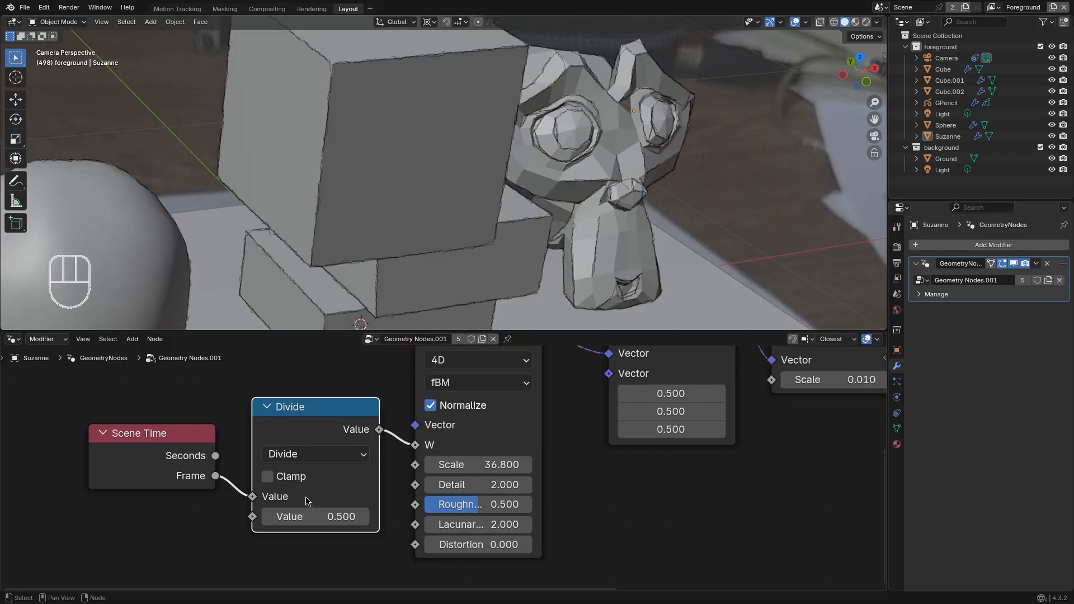
{"action": "key", "text": "Return"}
Rearrange the time nodes, then duplicate the Divide node before the noise W input and change the copy to Round
{"action": "scroll", "coordinate": [162, 436], "scroll_direction": "down", "scroll_amount": 3}
{"action": "left_click_drag", "start_coordinate": [166, 407], "coordinate": [354, 467]}
{"action": "key", "text": "g"}
{"action": "left_click", "coordinate": [200, 452]}
{"action": "left_click", "coordinate": [216, 425]}
{"action": "key", "text": "shift+d"}
{"action": "left_click", "coordinate": [324, 435]}
{"action": "left_click", "coordinate": [332, 449]}
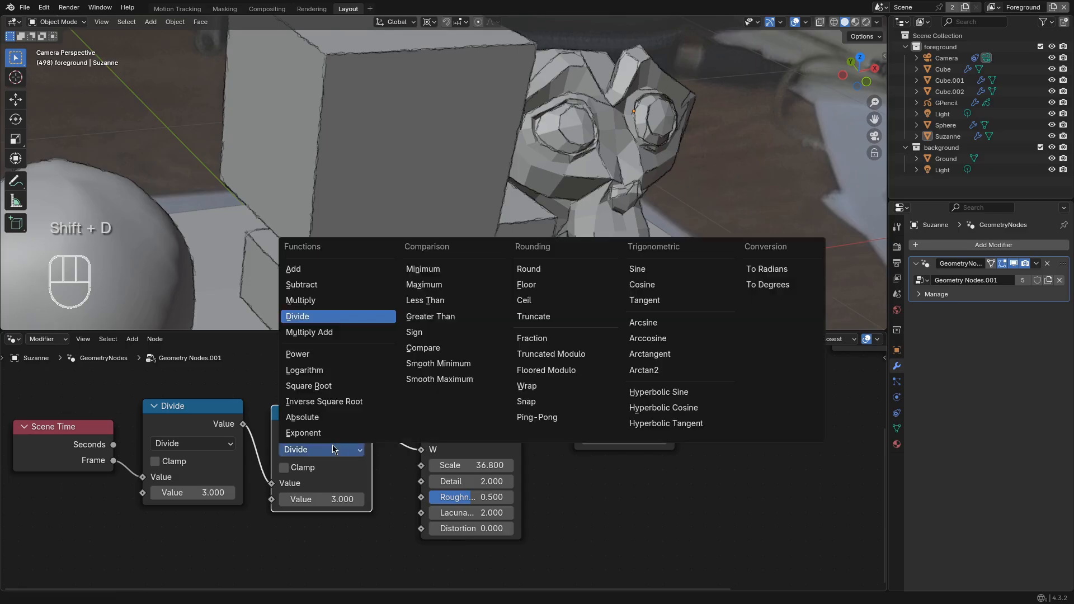
{"action": "left_click", "coordinate": [528, 269]}
{"action": "scroll", "coordinate": [311, 464], "scroll_direction": "up", "scroll_amount": 2}
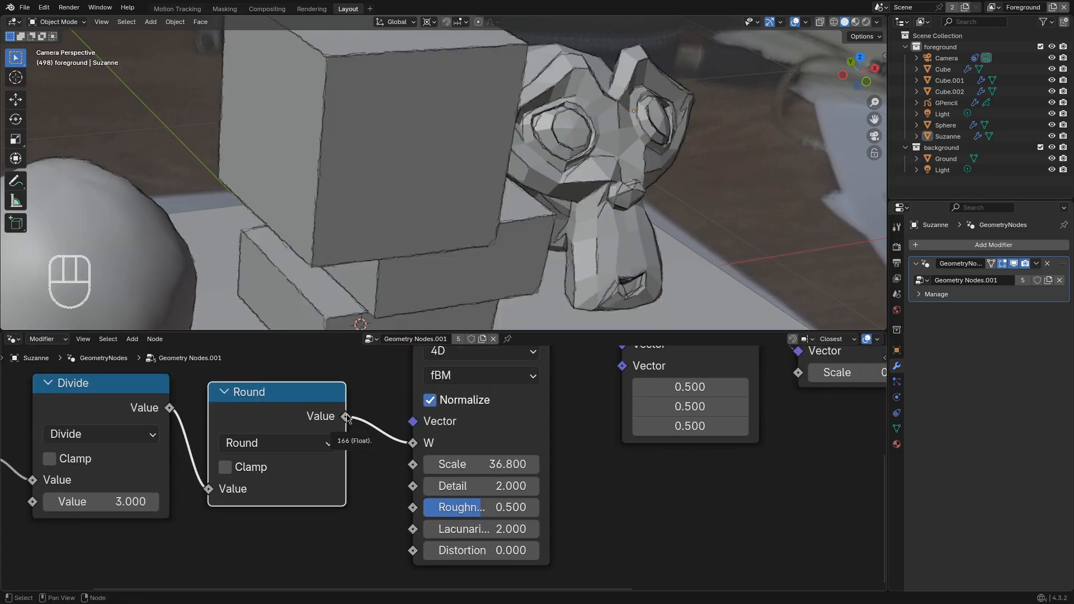
Advance two frames to check the Round node's output value and play the animation
{"action": "key", "text": "Right"}
{"action": "key", "text": "Right"}
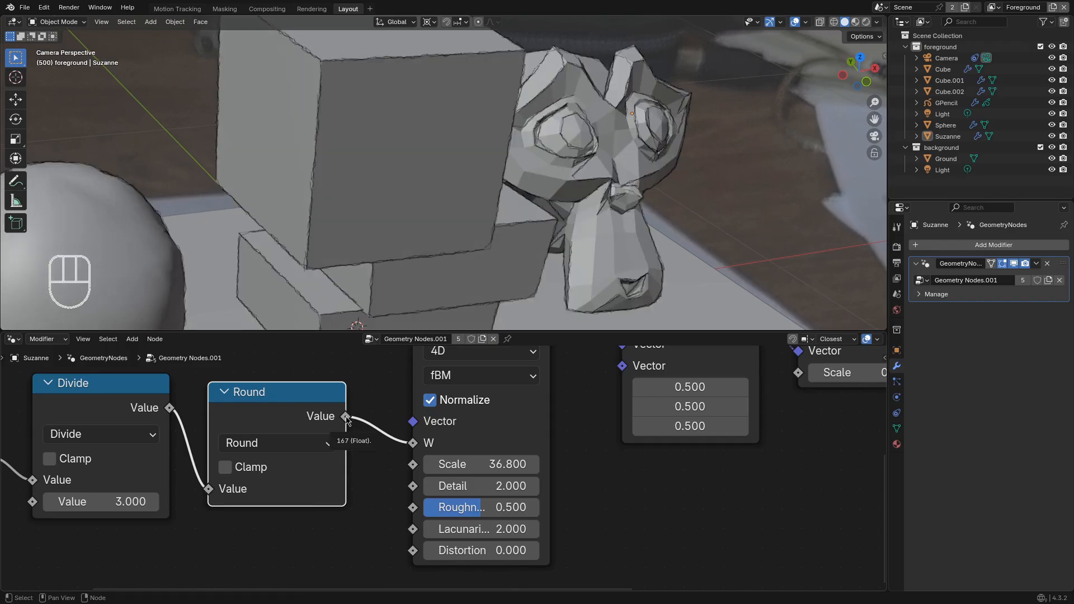
{"action": "key", "text": "space"}
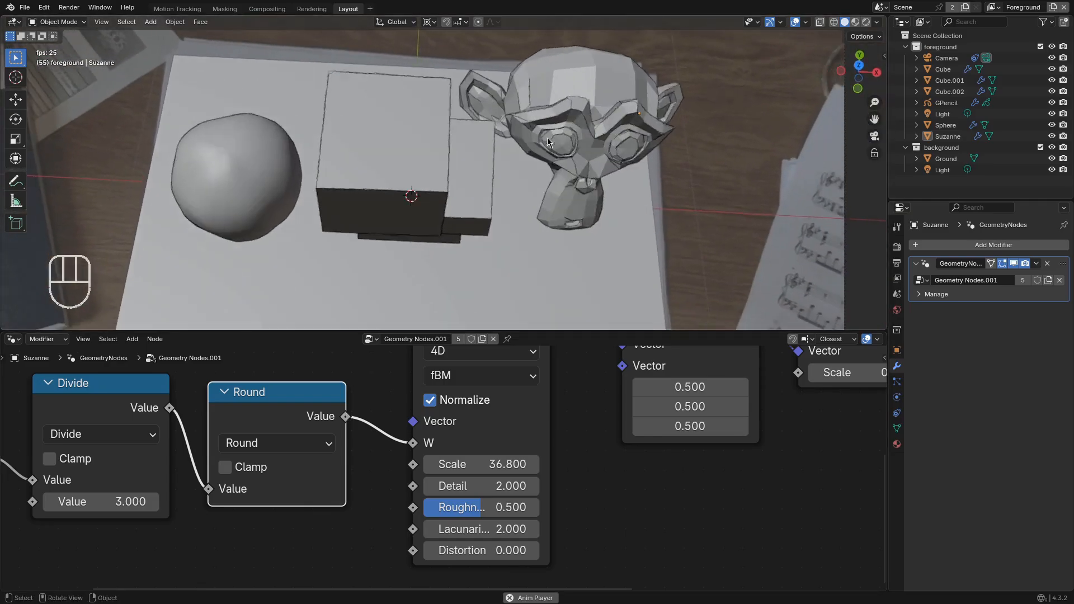
{"action": "key", "text": "space"}
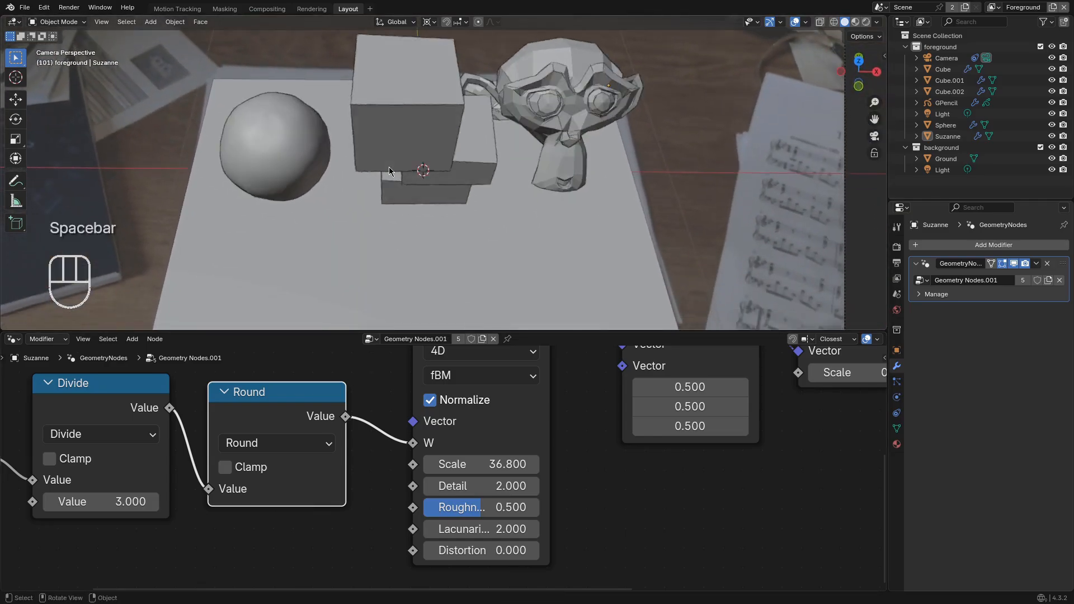
Switch the viewport to Material Preview shading and change the node area to the Shader Editor
{"action": "key", "text": "z"}
{"action": "left_click", "coordinate": [399, 247]}
{"action": "scroll", "coordinate": [399, 234], "scroll_direction": "up", "scroll_amount": 3}
{"action": "middle_click_drag", "start_coordinate": [693, 156], "coordinate": [506, 143], "text": "shift"}
{"action": "middle_click_drag", "start_coordinate": [336, 191], "coordinate": [361, 167], "text": "shift"}
{"action": "left_click", "coordinate": [12, 339]}
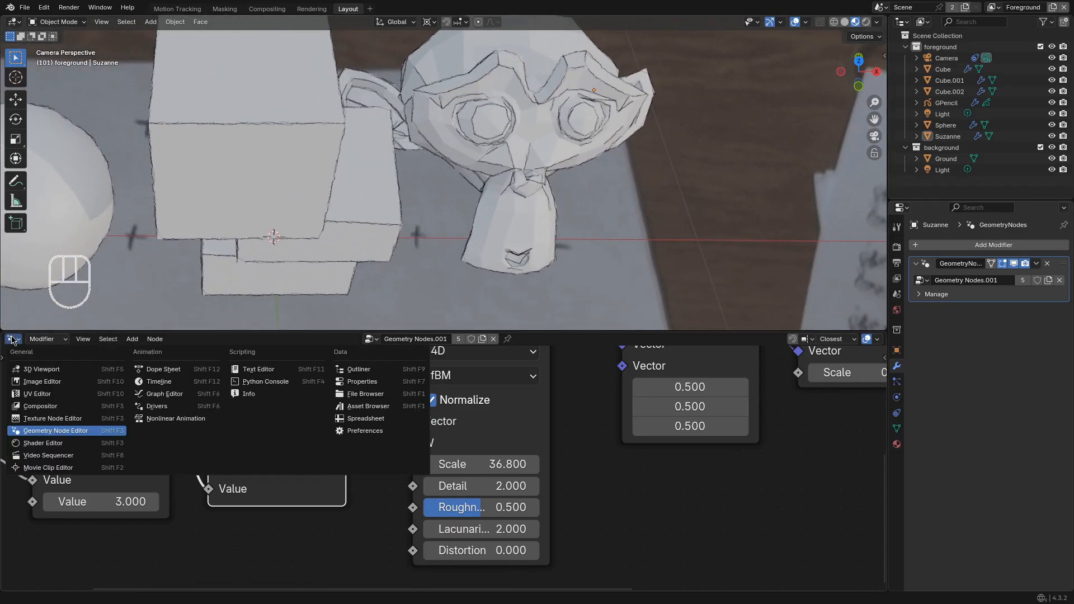
{"action": "left_click", "coordinate": [28, 445]}
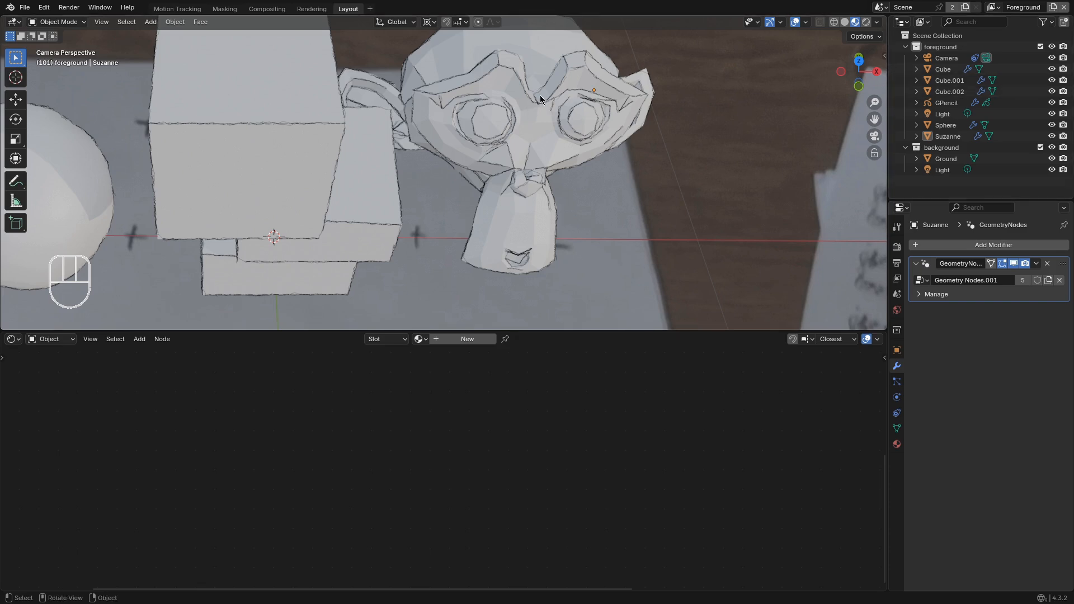
Select Suzanne and create a new material for it
{"action": "left_click", "coordinate": [513, 100]}
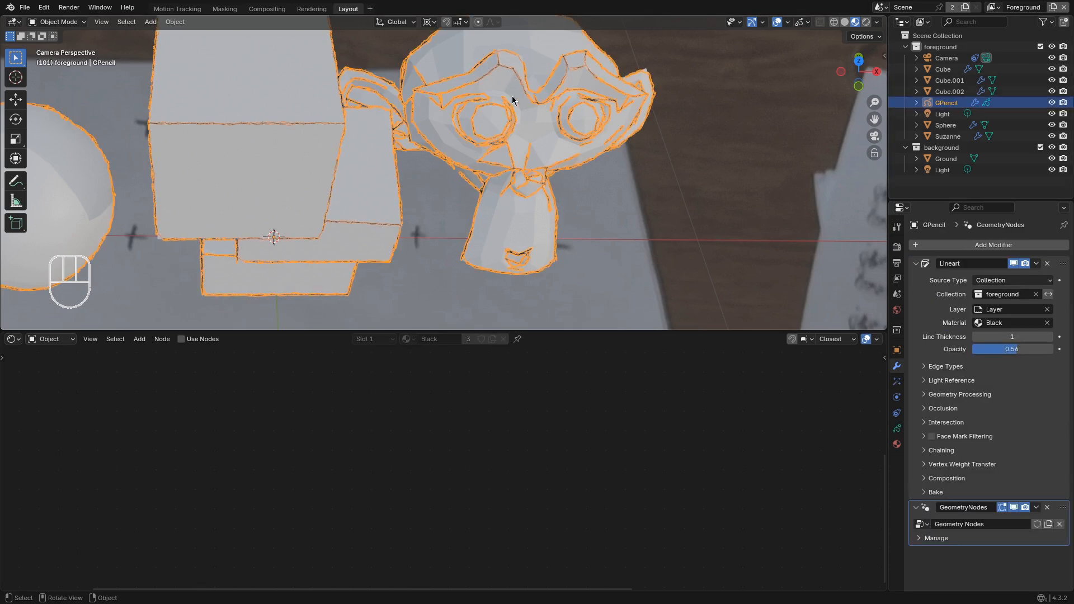
{"action": "left_click", "coordinate": [538, 129]}
{"action": "left_click", "coordinate": [459, 339]}
{"action": "key", "text": "KP_Decimal"}
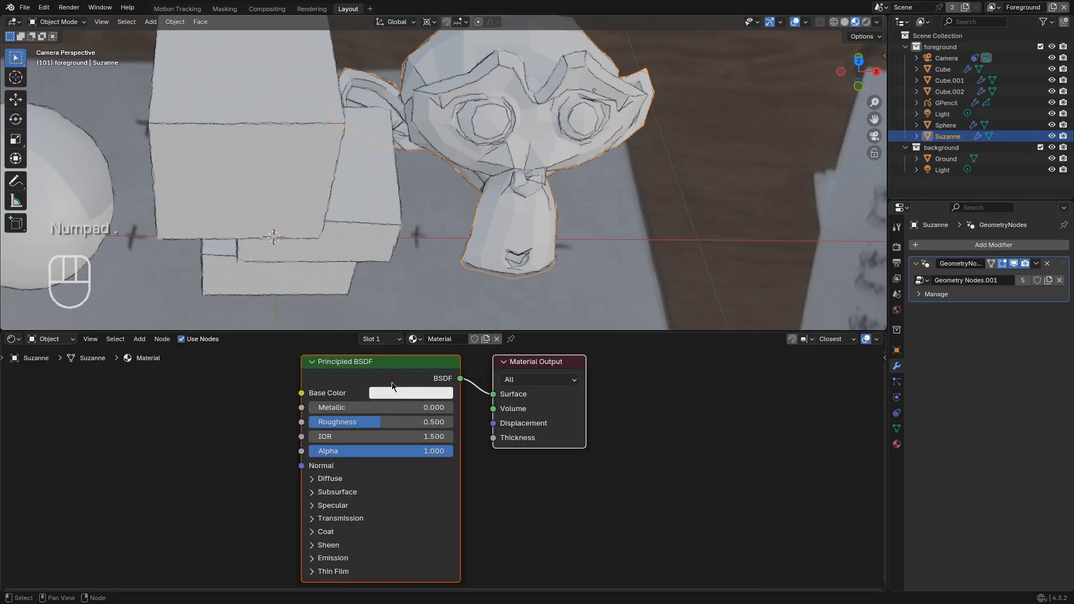
Replace the Principled BSDF with a Diffuse BSDF connected to the Material Output, spaced farther from the output node
{"action": "key", "text": "x"}
{"action": "key", "text": "shift+a"}
{"action": "type", "text": "di"}
{"action": "key", "text": "Return"}
{"action": "left_click", "coordinate": [315, 407]}
{"action": "left_click", "coordinate": [315, 408], "text": "ctrl+shift"}
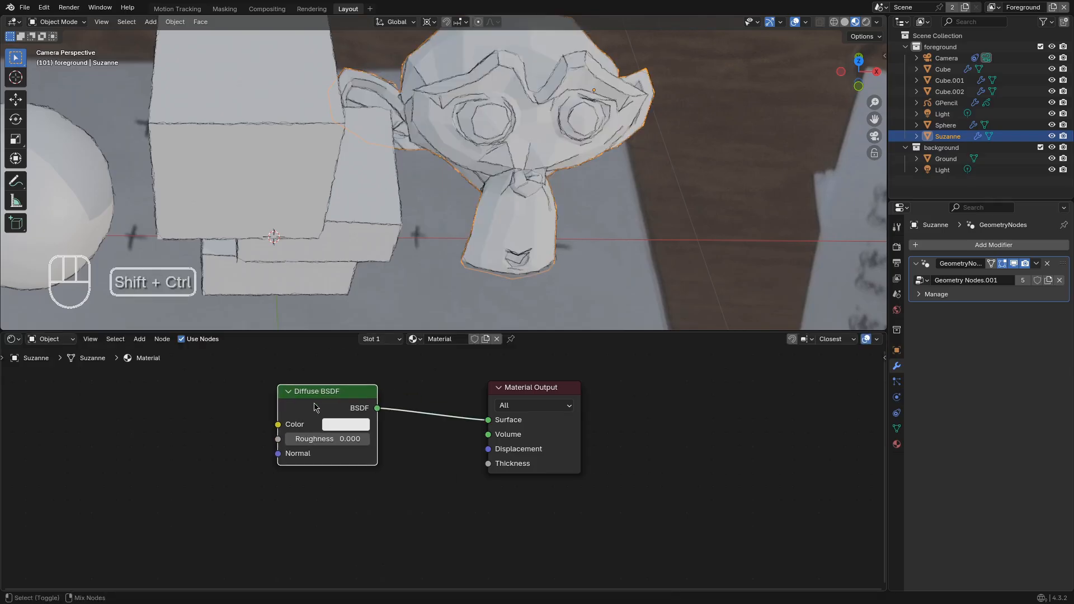
{"action": "scroll", "coordinate": [489, 187], "scroll_direction": "up", "scroll_amount": 3}
{"action": "scroll", "coordinate": [335, 410], "scroll_direction": "up", "scroll_amount": 2}
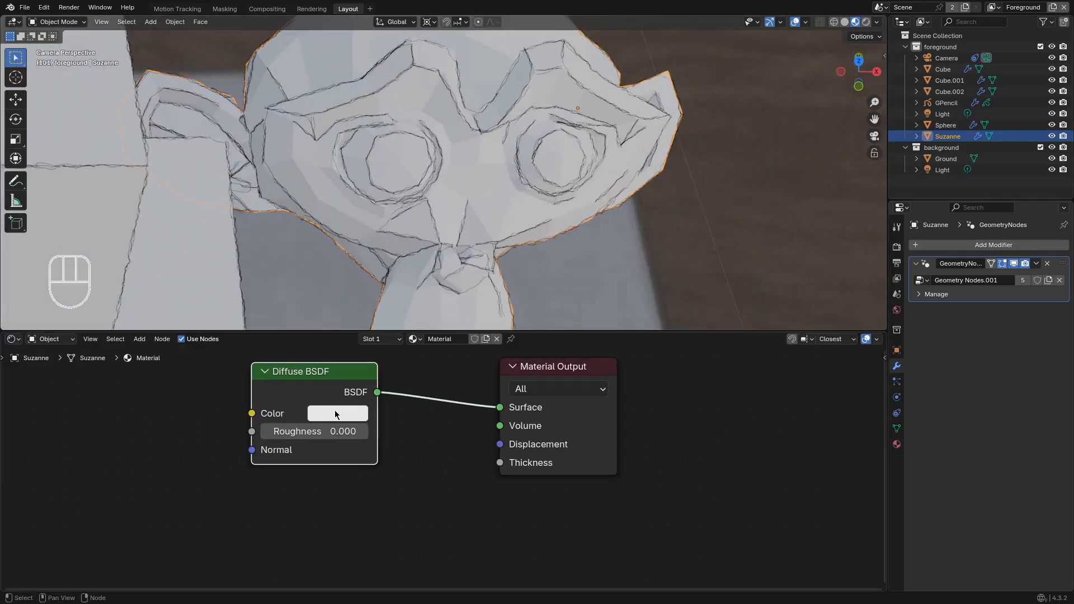
{"action": "left_click_drag", "start_coordinate": [292, 396], "coordinate": [217, 409]}
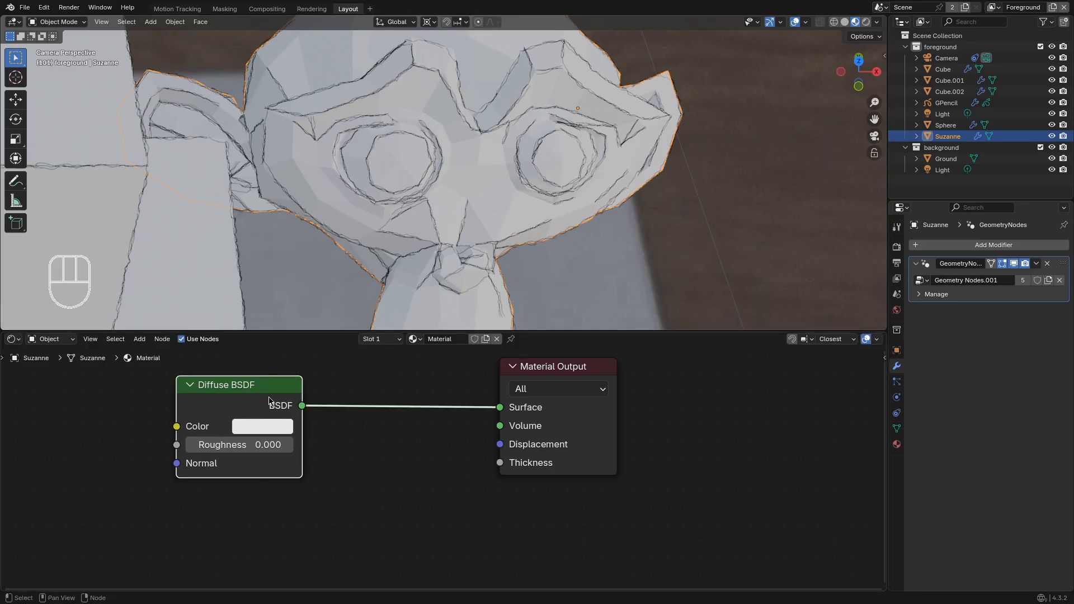
Add a Shader to RGB node between the Diffuse BSDF and Material Output, and move the output node farther away
{"action": "key", "text": "shift+a"}
{"action": "type", "text": "shader"}
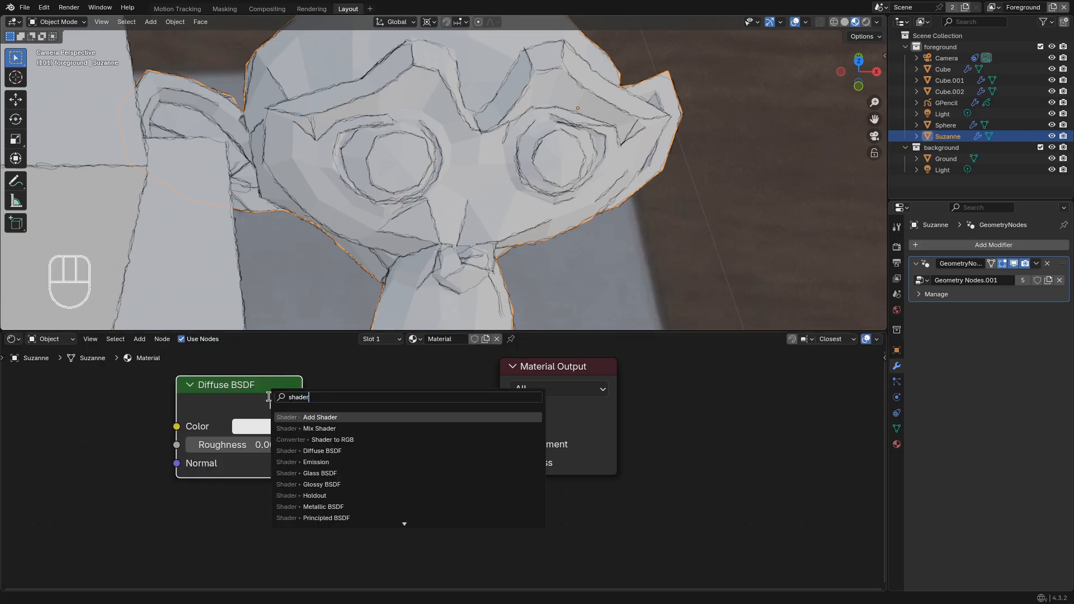
{"action": "type", "text": " to"}
{"action": "key", "text": "Return"}
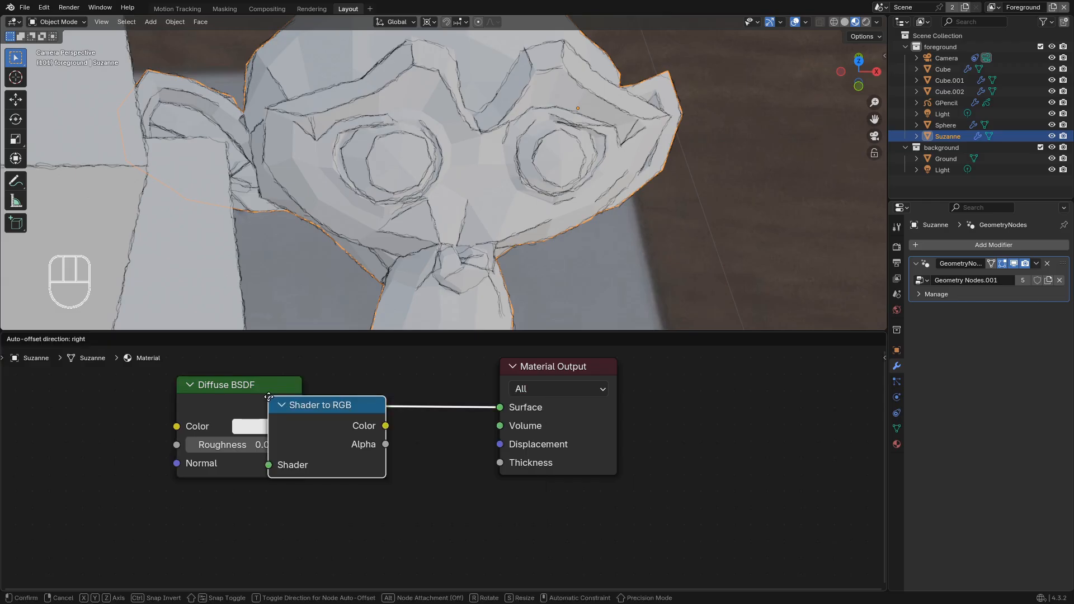
{"action": "left_click", "coordinate": [327, 390]}
{"action": "left_click_drag", "start_coordinate": [515, 383], "coordinate": [549, 369]}
{"action": "middle_click_drag", "start_coordinate": [519, 437], "coordinate": [424, 468]}
Insert a Color Ramp between the Shader to RGB color output and the Material Output surface
{"action": "key", "text": "shift+a"}
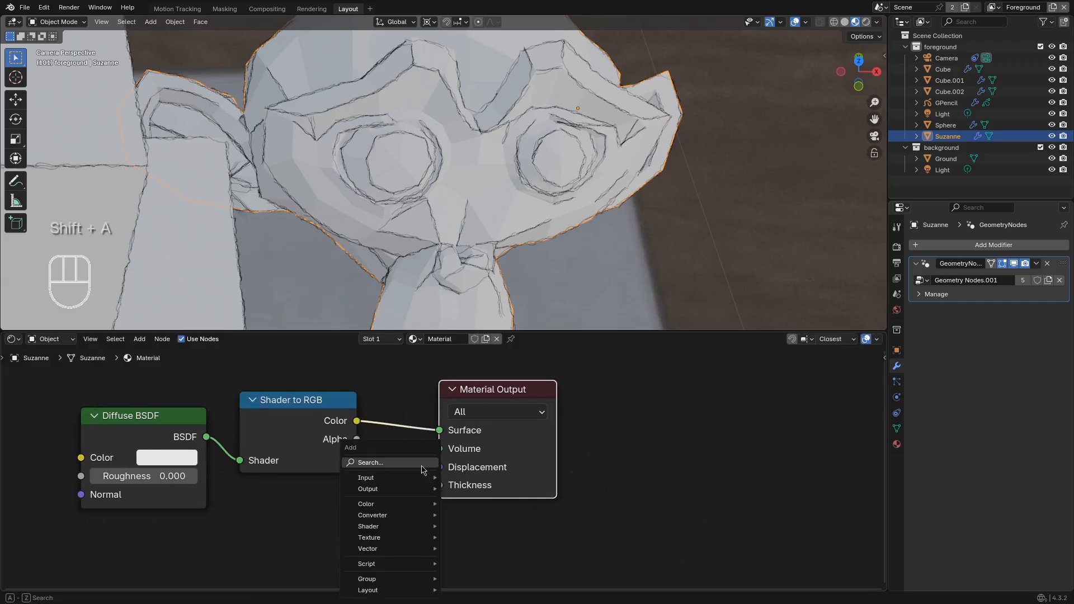
{"action": "type", "text": "col"}
{"action": "key", "text": "Return"}
{"action": "left_click", "coordinate": [387, 398]}
{"action": "scroll", "coordinate": [438, 470], "scroll_direction": "up", "scroll_amount": 3}
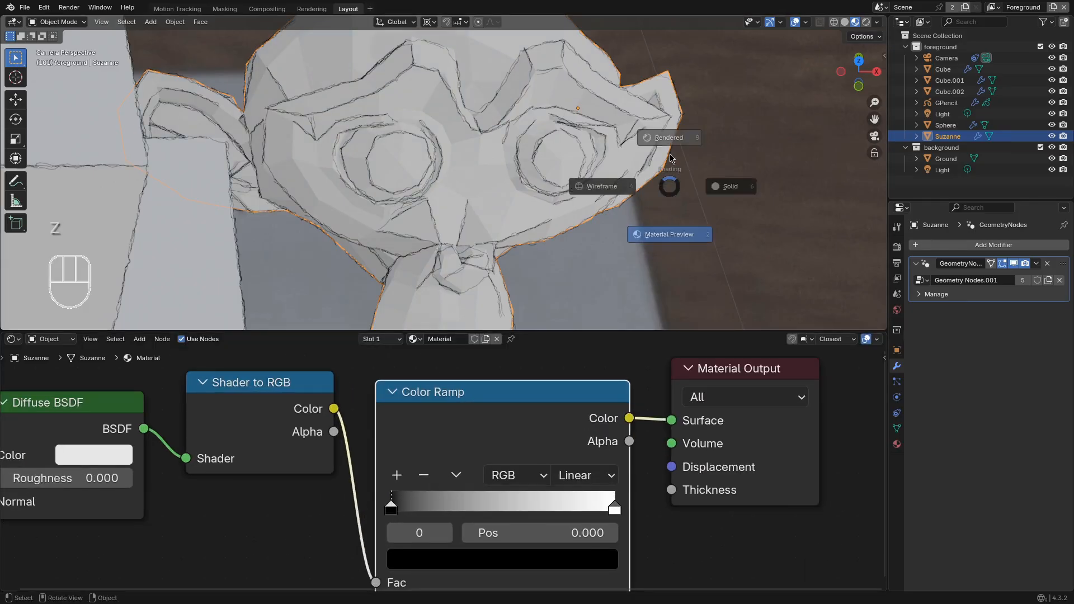
In Rendered viewport shading, add a Point light and position it above the objects
{"action": "key", "text": "shift+a"}
{"action": "mouse_move", "coordinate": [514, 223]}
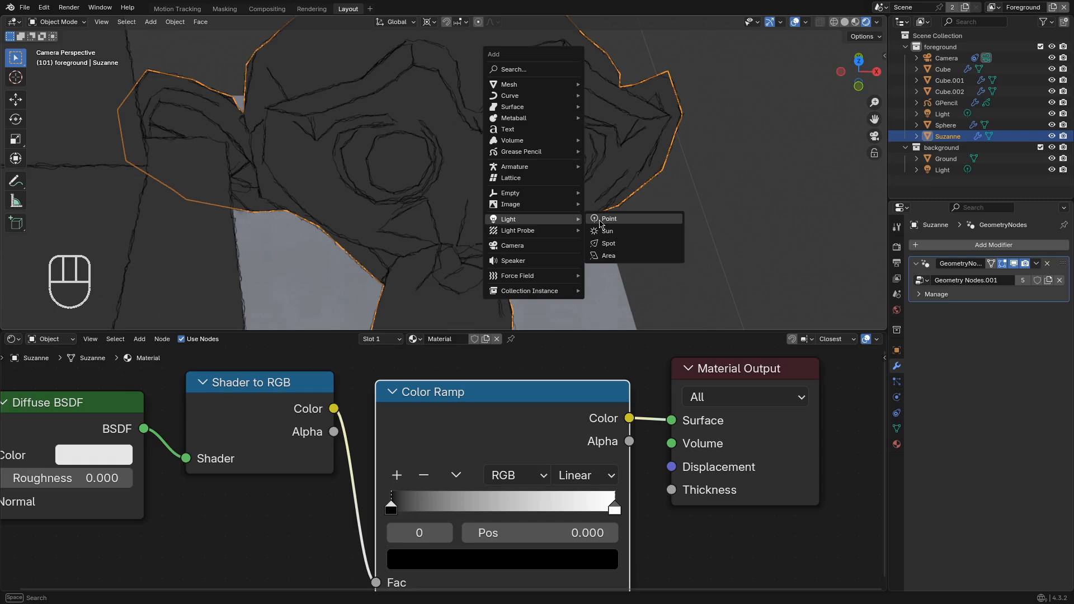
{"action": "left_click", "coordinate": [600, 224]}
{"action": "key", "text": "g"}
{"action": "middle_click_drag", "start_coordinate": [539, 147], "coordinate": [551, 147]}
{"action": "key", "text": "g"}
{"action": "left_click", "coordinate": [608, 108]}
{"action": "middle_click_drag", "start_coordinate": [609, 108], "coordinate": [447, 112]}
{"action": "key", "text": "g"}
{"action": "left_click", "coordinate": [448, 75]}
Brighten the World background color to light grey
{"action": "left_click", "coordinate": [896, 311]}
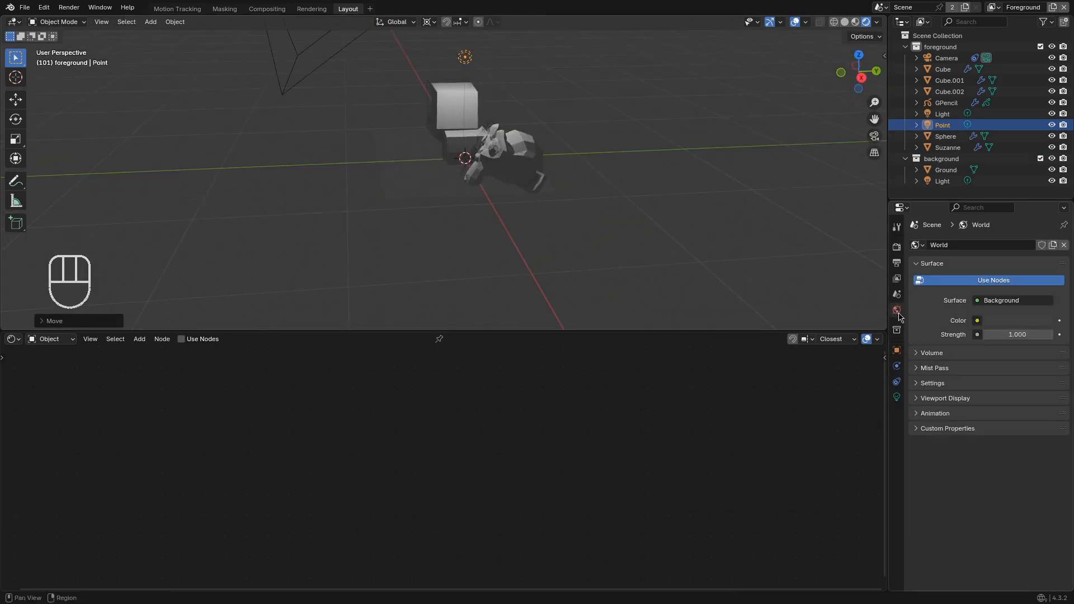
{"action": "left_click", "coordinate": [1030, 319]}
{"action": "left_click_drag", "start_coordinate": [1044, 197], "coordinate": [1044, 159]}
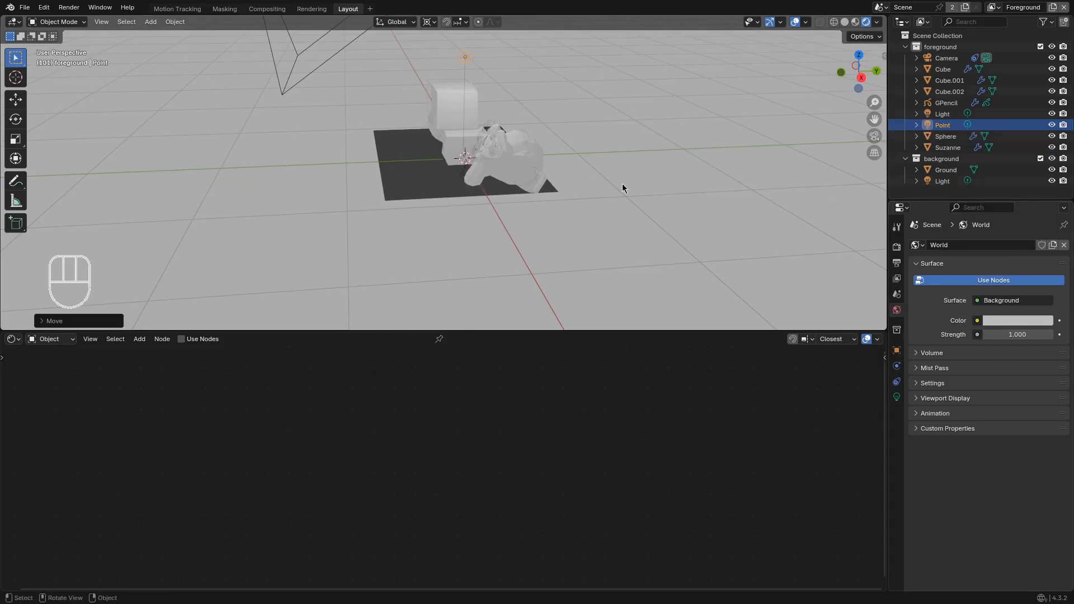
Return to the camera view and reposition the point light above Suzanne
{"action": "key", "text": "KP_0"}
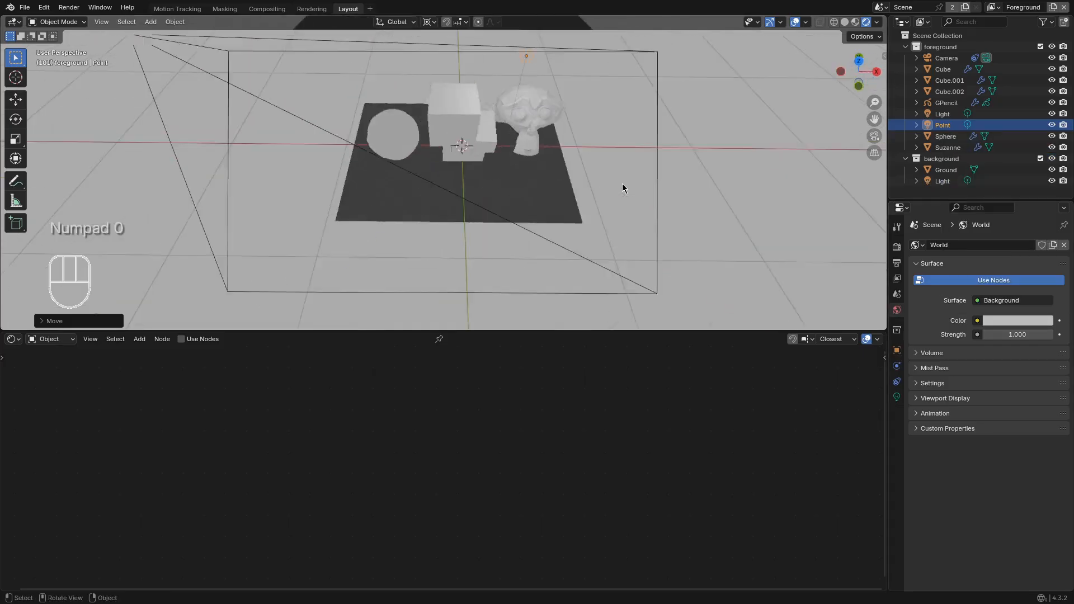
{"action": "key", "text": "g"}
{"action": "left_click", "coordinate": [677, 276]}
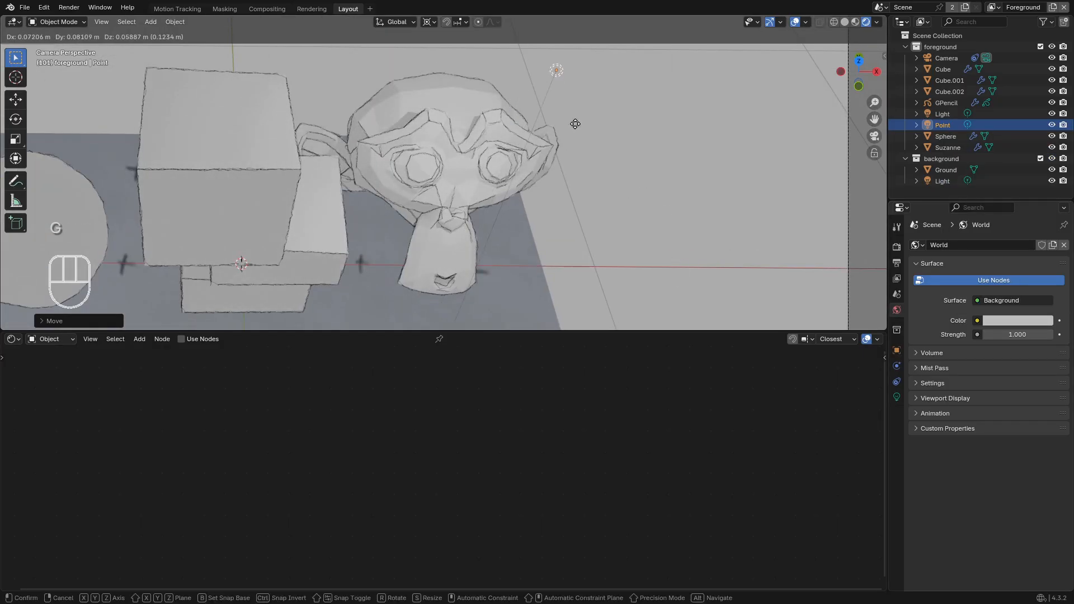
Select Suzanne, shift the Color Ramp's black stop to 0.564, and shade the mesh smooth
{"action": "left_click", "coordinate": [441, 194]}
{"action": "left_click", "coordinate": [260, 190]}
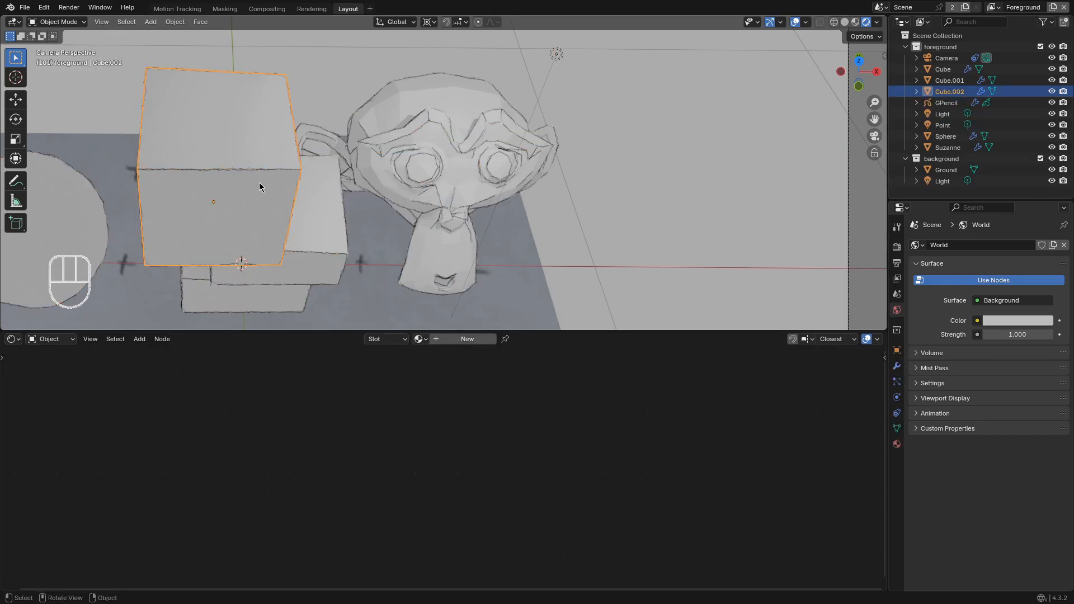
{"action": "left_click", "coordinate": [462, 180]}
{"action": "left_click", "coordinate": [477, 276]}
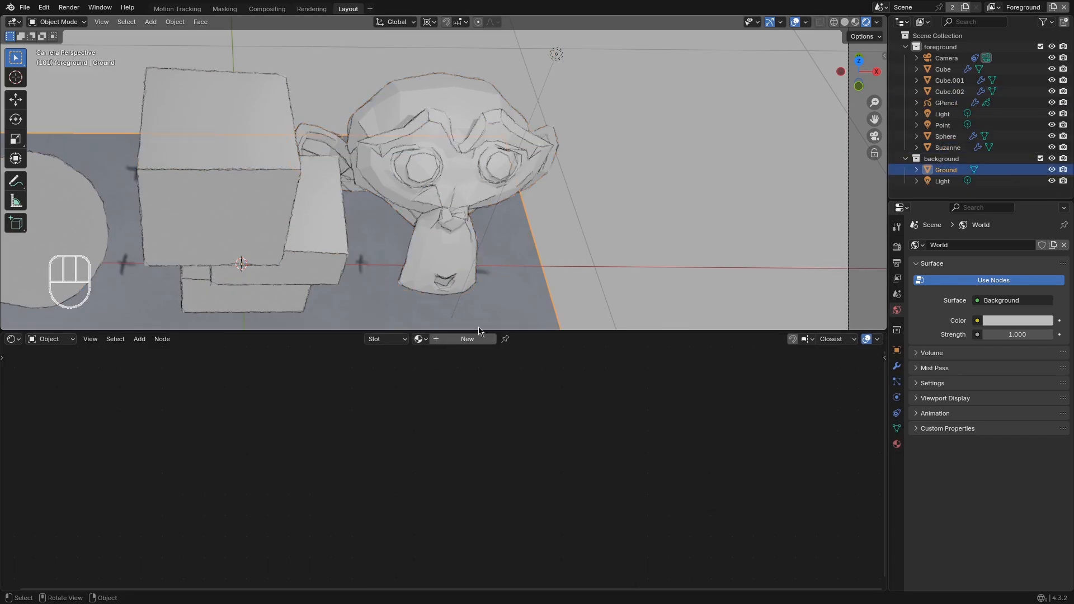
{"action": "left_click", "coordinate": [463, 173]}
{"action": "left_click_drag", "start_coordinate": [405, 507], "coordinate": [525, 505]}
{"action": "right_click", "coordinate": [404, 213]}
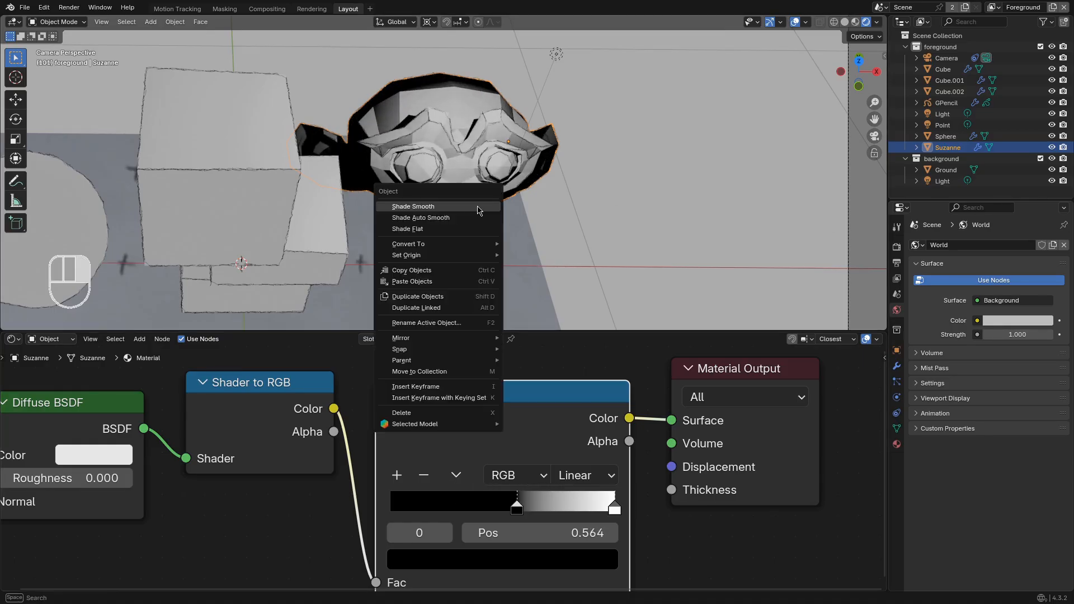
{"action": "left_click", "coordinate": [404, 217]}
Tighten the Color Ramp's gradient by moving the white stop inward and placing the black stop at 0.495
{"action": "scroll", "coordinate": [517, 507], "scroll_direction": "up", "scroll_amount": 2}
{"action": "left_click_drag", "start_coordinate": [537, 514], "coordinate": [551, 512]}
{"action": "left_click_drag", "start_coordinate": [653, 515], "coordinate": [513, 510]}
{"action": "middle_click_drag", "start_coordinate": [513, 510], "coordinate": [513, 431]}
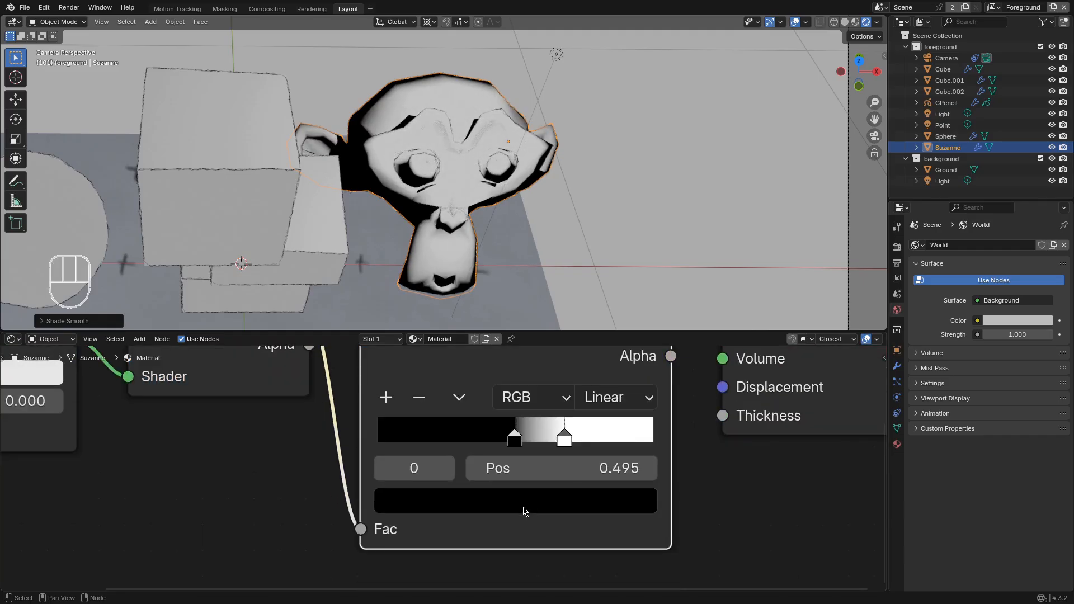
Change the Color Ramp's black stop to a muted olive grey
{"action": "left_click", "coordinate": [524, 505]}
{"action": "left_click_drag", "start_coordinate": [614, 267], "coordinate": [611, 176]}
{"action": "left_click_drag", "start_coordinate": [488, 179], "coordinate": [480, 182]}
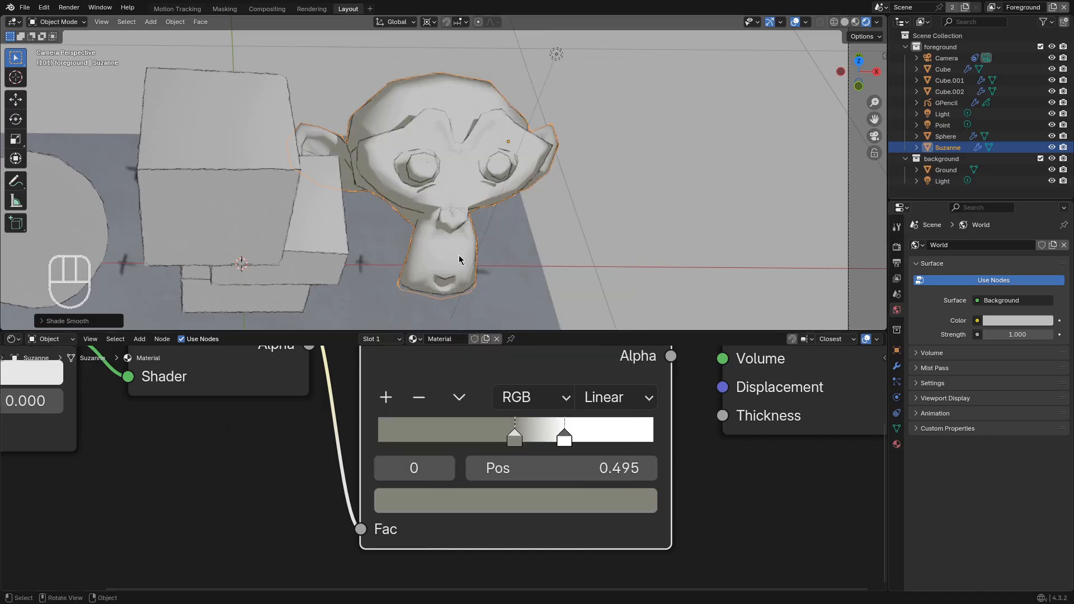
Change the Color Ramp's white stop to a pale beige with hue 0.182 and value 0.698, then reduce its saturation slightly
{"action": "left_click", "coordinate": [565, 436]}
{"action": "left_click", "coordinate": [560, 506]}
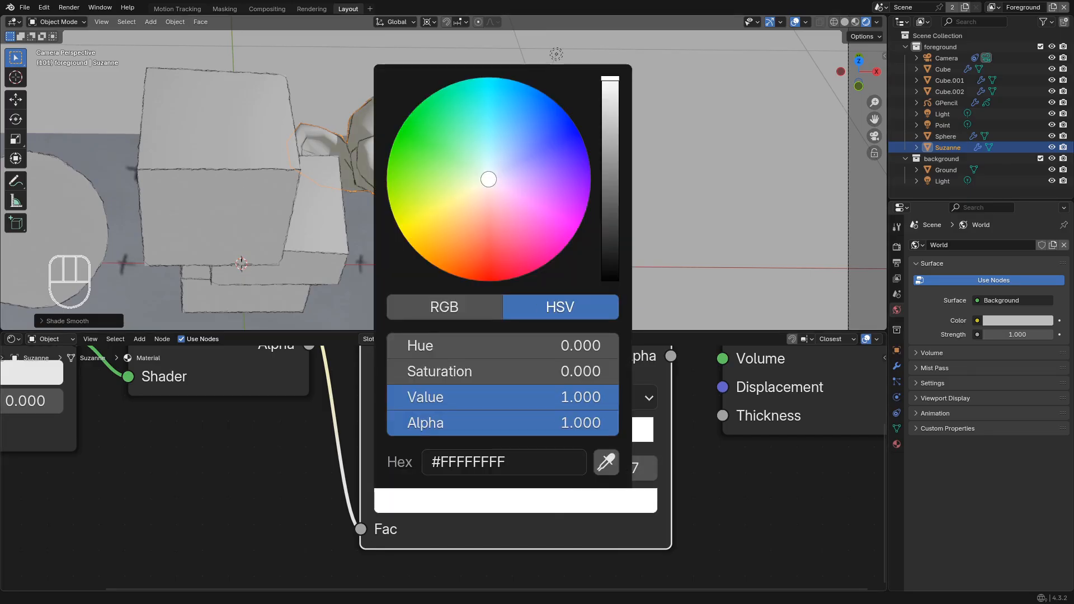
{"action": "left_click_drag", "start_coordinate": [481, 185], "coordinate": [479, 184]}
{"action": "left_click_drag", "start_coordinate": [610, 89], "coordinate": [611, 107]}
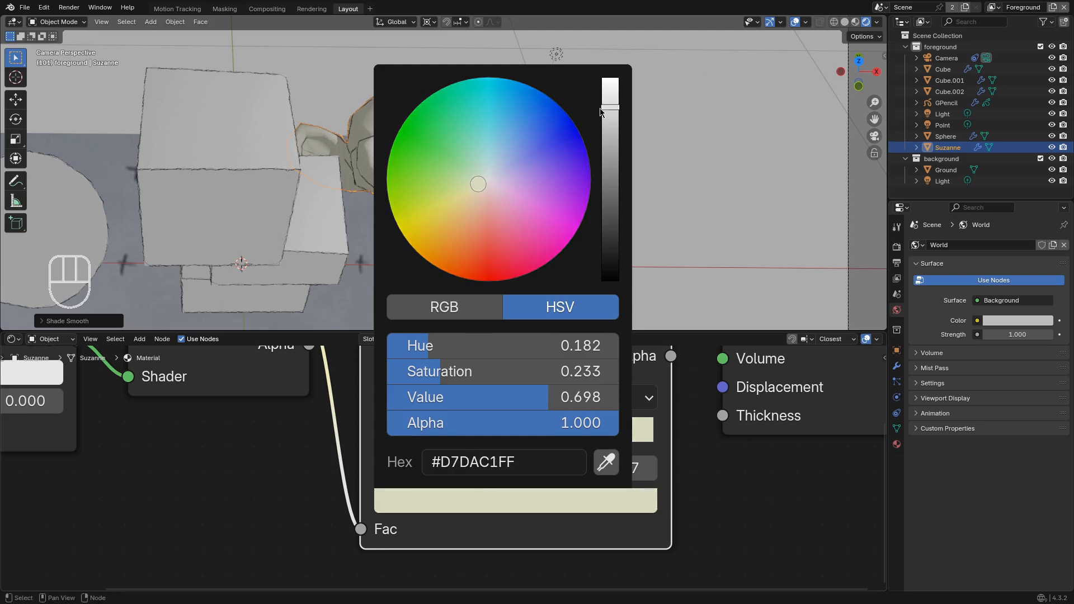
{"action": "scroll", "coordinate": [396, 218], "scroll_direction": "up", "scroll_amount": 3}
{"action": "left_click", "coordinate": [453, 509]}
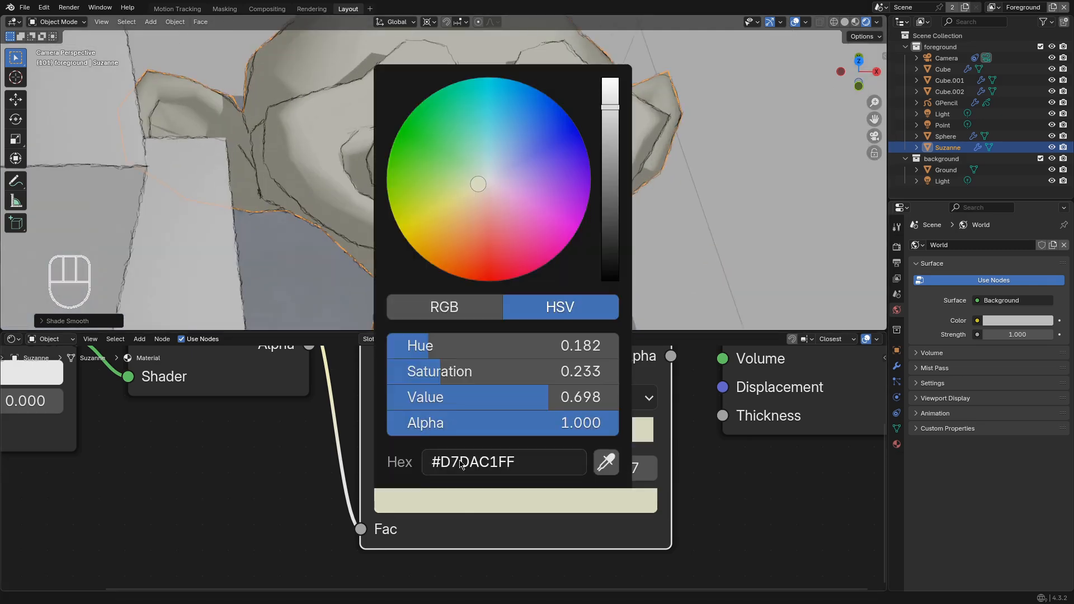
{"action": "left_click_drag", "start_coordinate": [447, 372], "coordinate": [432, 372]}
Bring the two ramp stops close together with the dark stop at 0.518, and play the animation
{"action": "left_click_drag", "start_coordinate": [570, 437], "coordinate": [514, 441]}
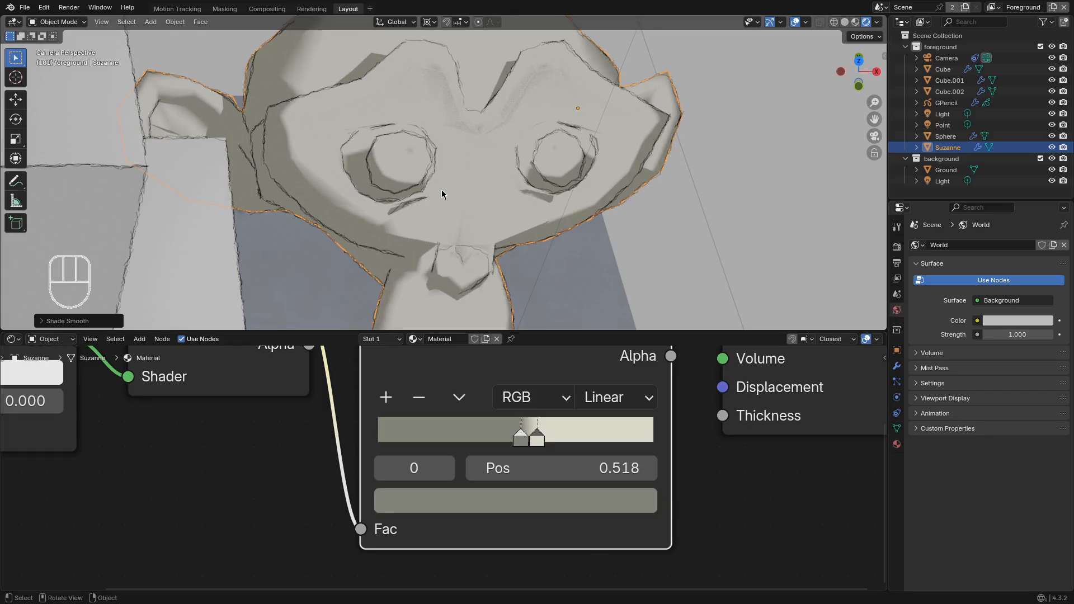
{"action": "key", "text": "space"}
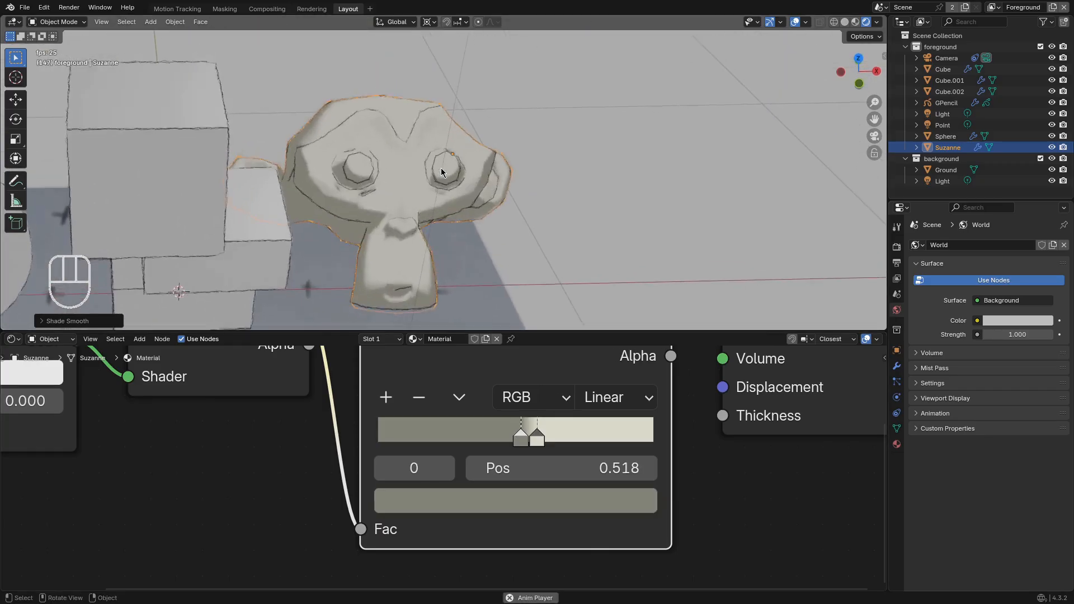
Select the sphere and the three cubes with Suzanne as the active object, and link Suzanne's material to them
{"action": "left_click", "coordinate": [311, 226]}
{"action": "key", "text": "space"}
{"action": "left_click", "coordinate": [381, 171], "text": "shift"}
{"action": "left_click", "coordinate": [447, 235], "text": "shift"}
{"action": "left_click", "coordinate": [397, 262], "text": "shift"}
{"action": "left_click", "coordinate": [529, 179], "text": "shift"}
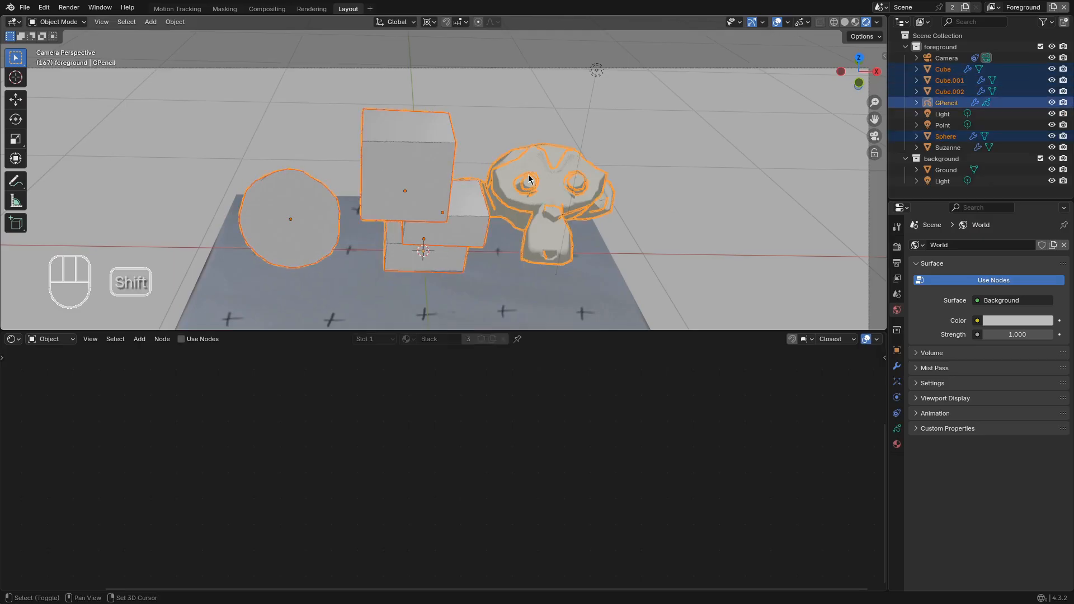
{"action": "key", "text": "ctrl+z"}
{"action": "left_click", "coordinate": [531, 163], "text": "shift"}
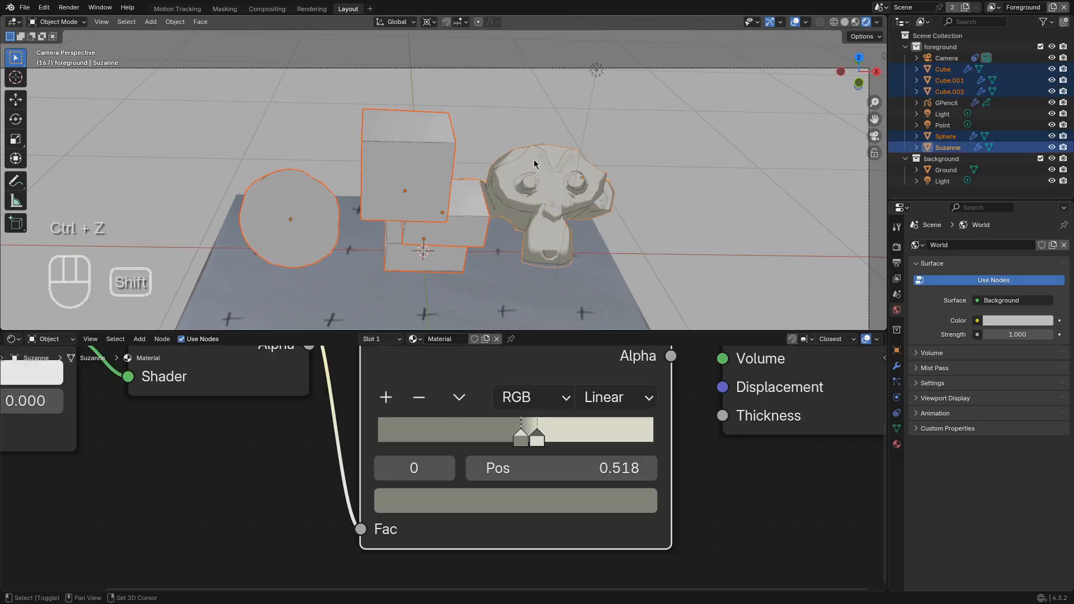
{"action": "key", "text": "ctrl+l"}
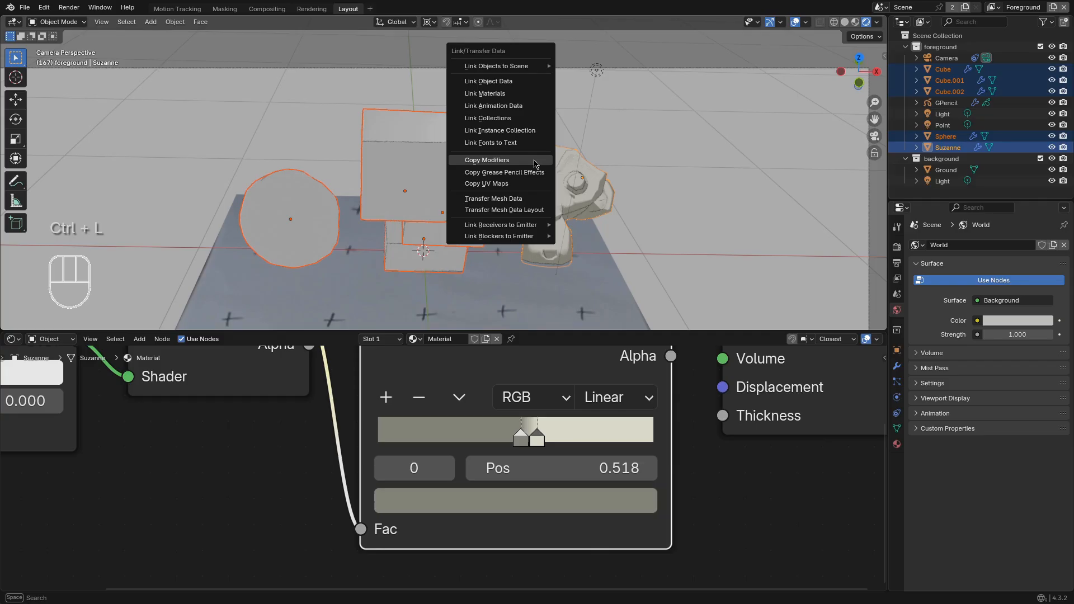
{"action": "key", "text": "Up"}
{"action": "key", "text": "Up"}
{"action": "key", "text": "Up"}
{"action": "key", "text": "Up"}
{"action": "key", "text": "Up"}
Deselect everything, move the Color Ramp's light stop to 0.559, and play the animation
{"action": "key", "text": "alt+a"}
{"action": "key", "text": "space"}
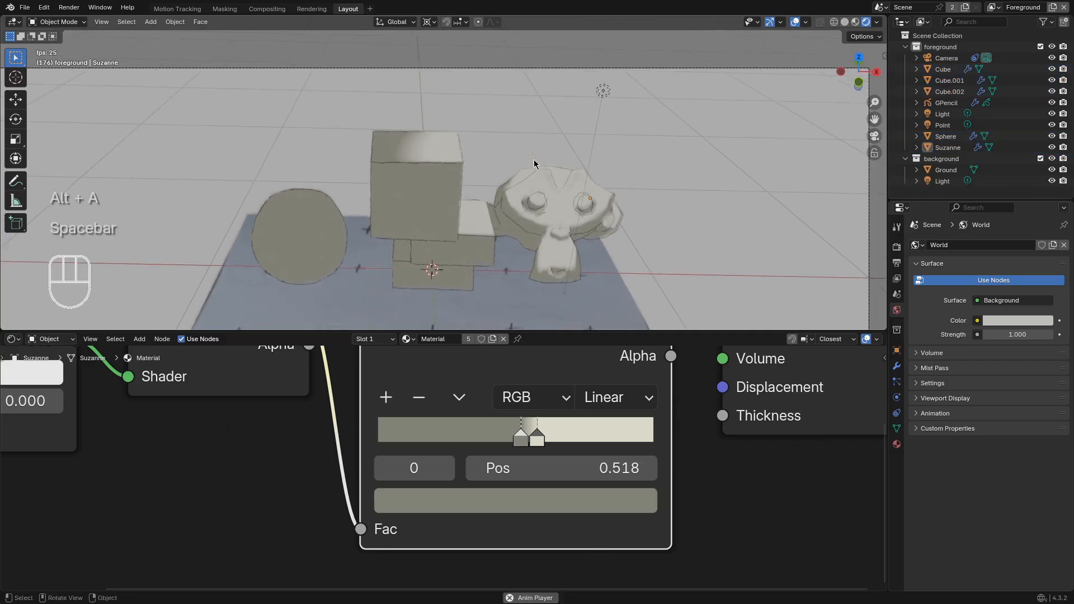
{"action": "left_click", "coordinate": [535, 434]}
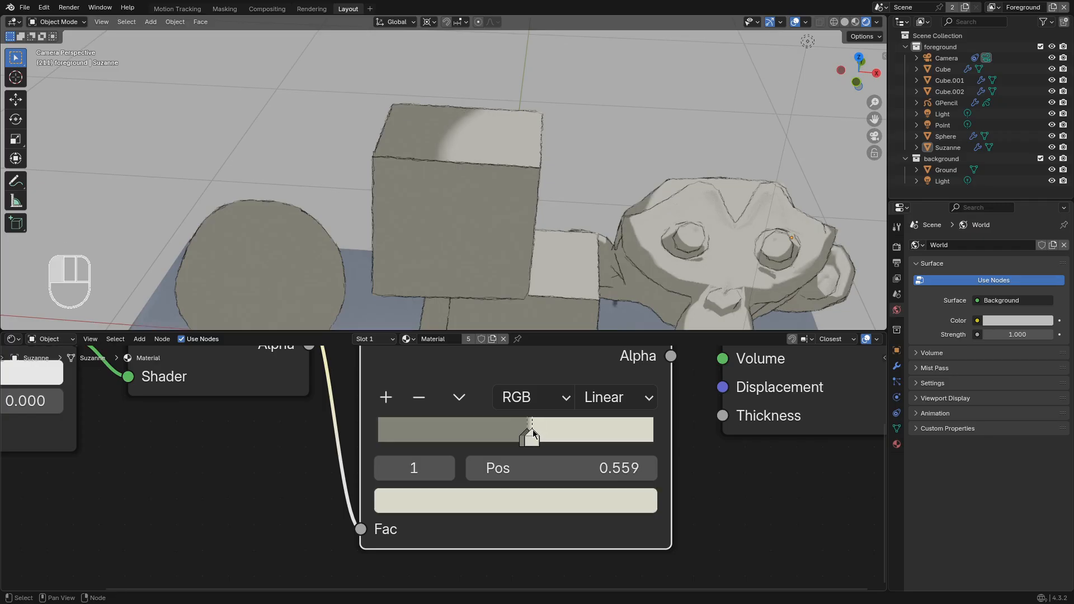
{"action": "key", "text": "space"}
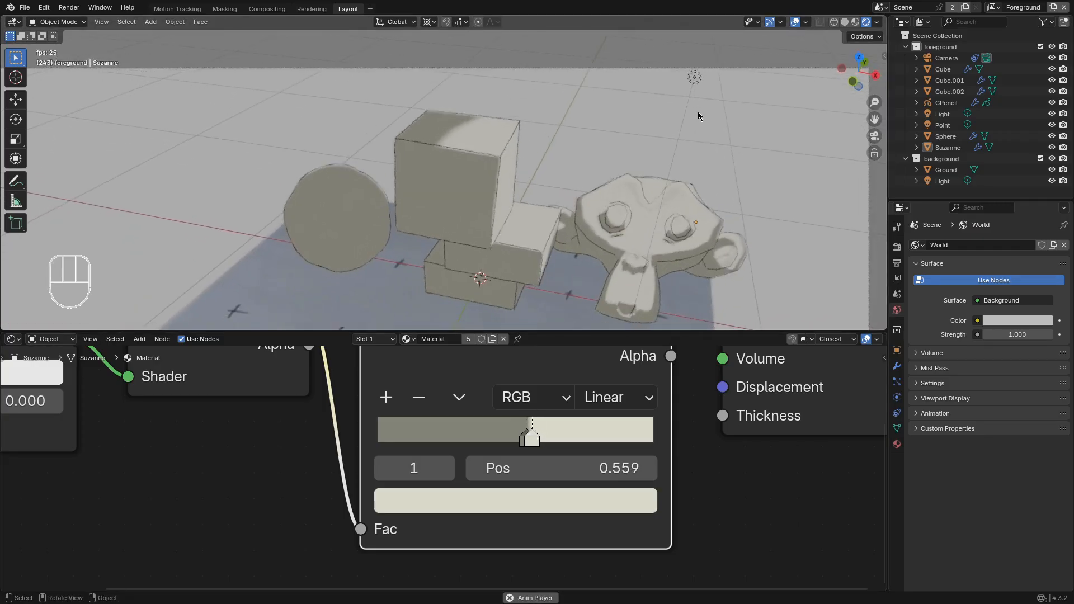
Move the point light toward the camera so it lights the objects from the front and above
{"action": "left_click", "coordinate": [689, 88]}
{"action": "scroll", "coordinate": [688, 134], "scroll_direction": "down", "scroll_amount": 3}
{"action": "key", "text": "g"}
{"action": "key", "text": "g"}
{"action": "left_click", "coordinate": [634, 115]}
{"action": "middle_click_drag", "start_coordinate": [634, 115], "coordinate": [533, 139]}
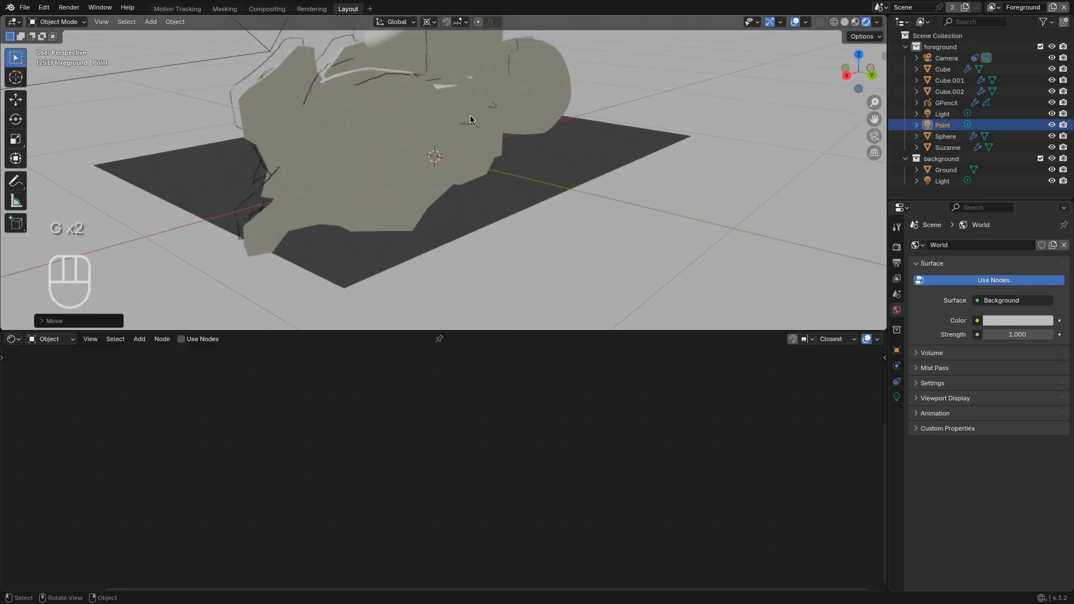
{"action": "scroll", "coordinate": [470, 120], "scroll_direction": "down", "scroll_amount": 5}
{"action": "key", "text": "g"}
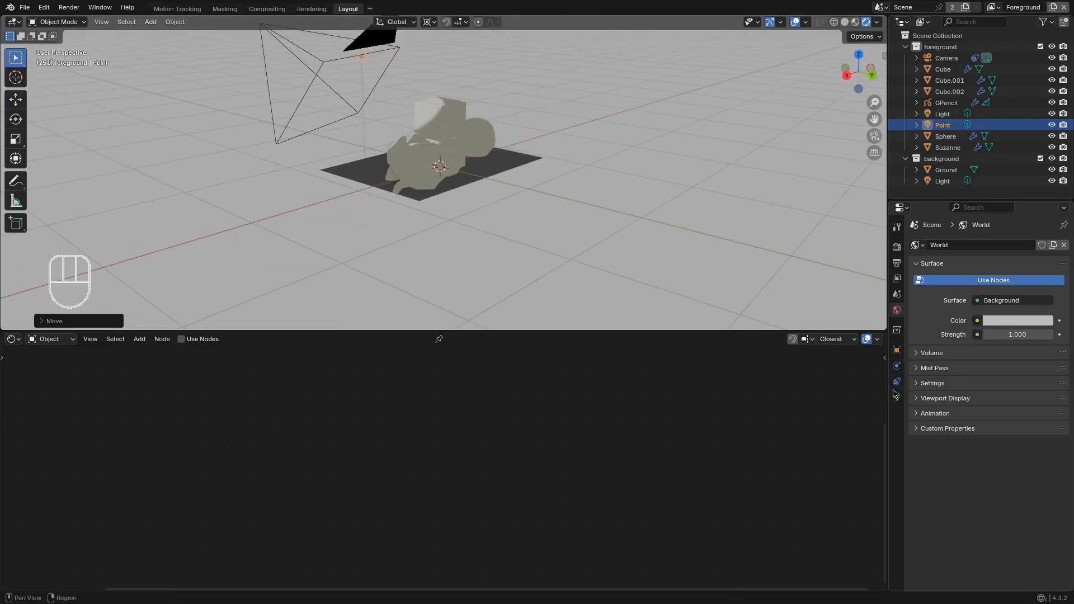
Set the point light's power to 82.2 W and its radius to 0 m, and return to the camera view
{"action": "left_click", "coordinate": [897, 397]}
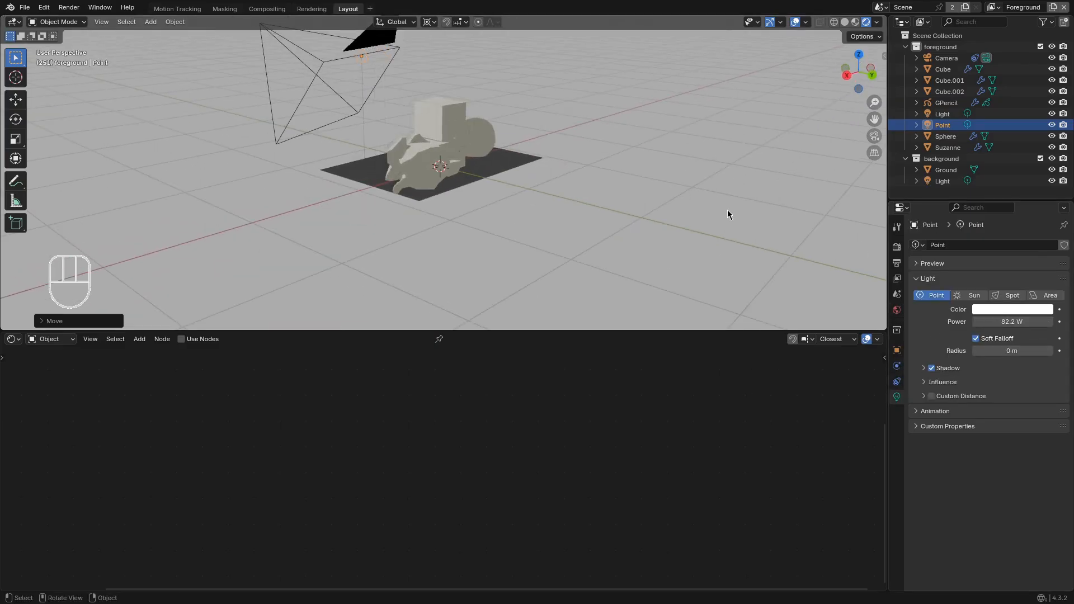
{"action": "key", "text": "KP_Decimal"}
{"action": "key", "text": "KP_0"}
Play the animation through the camera and examine the shadows and outlines on the cubes and Suzanne up close
{"action": "key", "text": "space"}
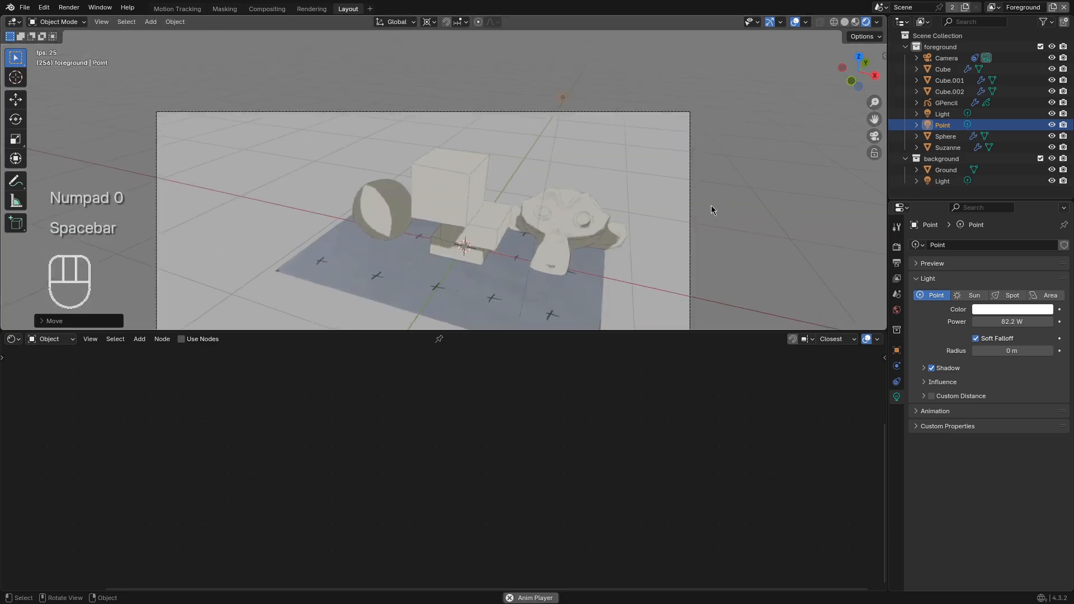
{"action": "scroll", "coordinate": [712, 210], "scroll_direction": "up", "scroll_amount": 4}
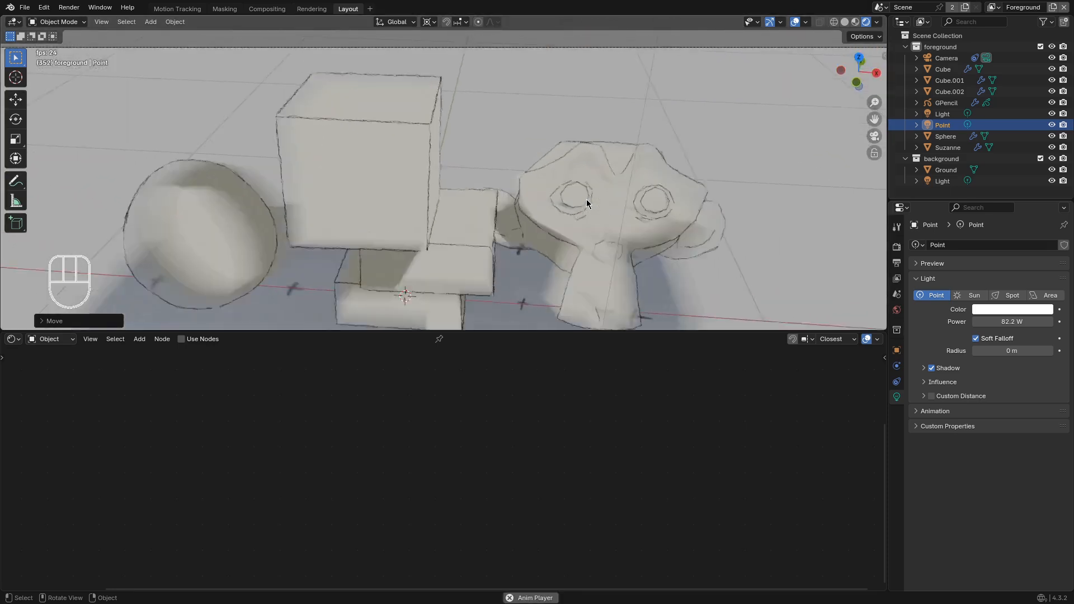
{"action": "key", "text": "space"}
{"action": "middle_click_drag", "start_coordinate": [568, 205], "coordinate": [607, 86], "text": "shift"}
{"action": "scroll", "coordinate": [534, 263], "scroll_direction": "up", "scroll_amount": 3}
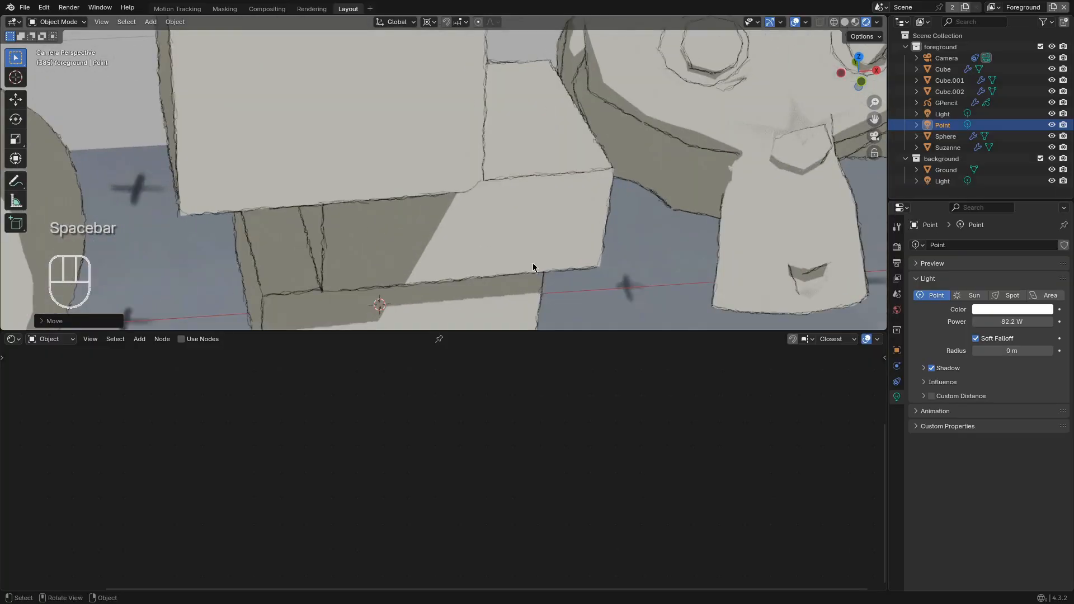
{"action": "middle_click_drag", "start_coordinate": [670, 150], "coordinate": [435, 214], "text": "shift"}
{"action": "scroll", "coordinate": [489, 239], "scroll_direction": "up", "scroll_amount": 5}
Select Suzanne and examine the shadow edge on her face alongside the material's node chain
{"action": "left_click", "coordinate": [364, 168]}
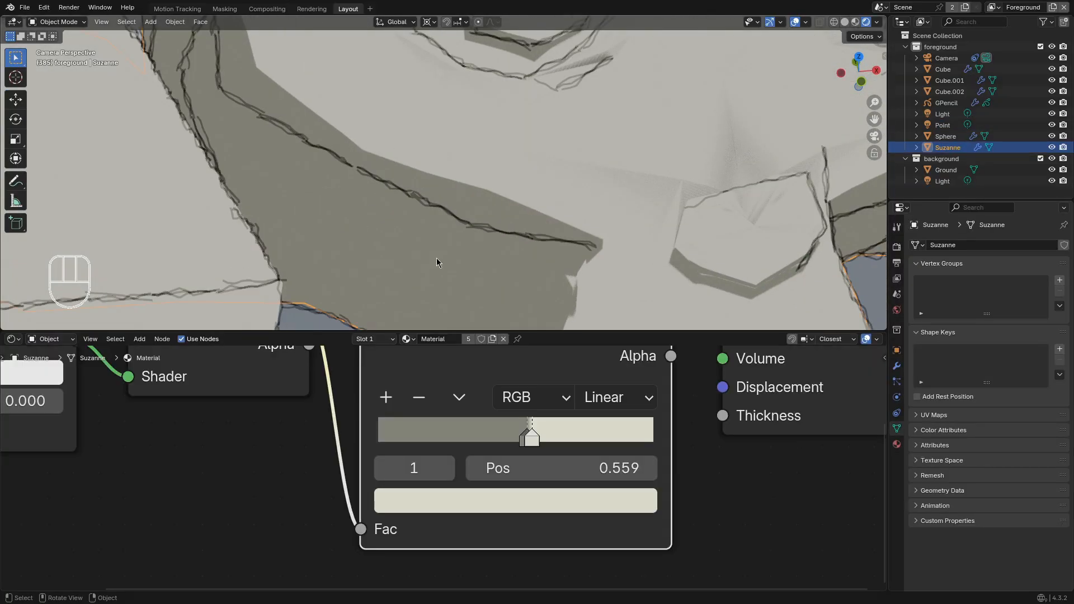
{"action": "middle_click_drag", "start_coordinate": [382, 190], "coordinate": [345, 194], "text": "shift"}
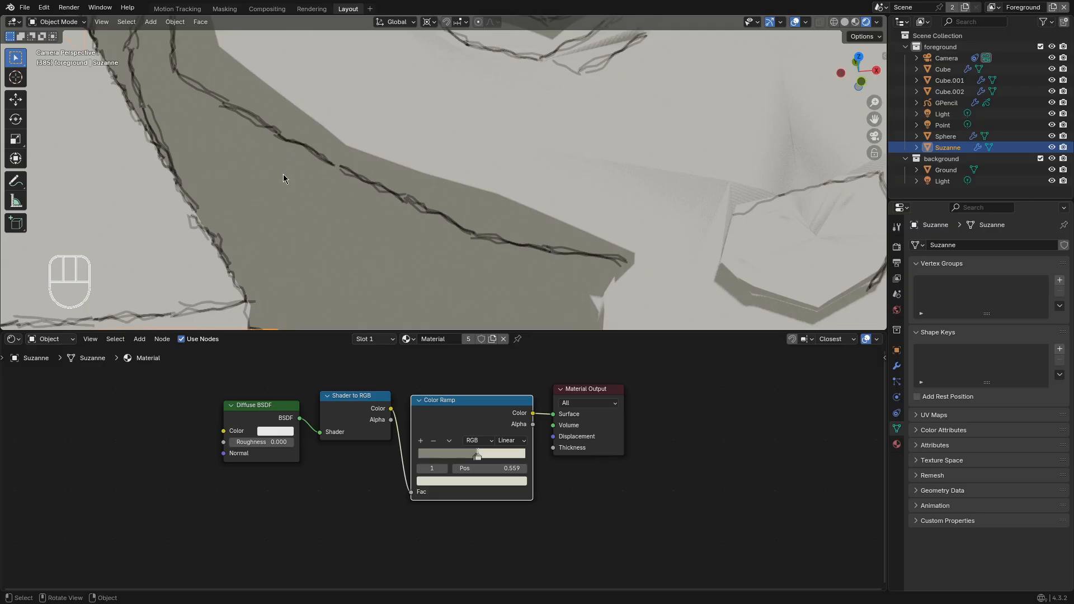
{"action": "scroll", "coordinate": [329, 169], "scroll_direction": "down", "scroll_amount": 4}
{"action": "scroll", "coordinate": [329, 169], "scroll_direction": "up", "scroll_amount": 4}
{"action": "mouse_move", "coordinate": [513, 165]}
{"action": "middle_mouse_down", "text": "shift"}
{"action": "mouse_move", "coordinate": [513, 177]}
{"action": "mouse_move", "coordinate": [518, 146]}
{"action": "middle_mouse_up", "text": "shift"}
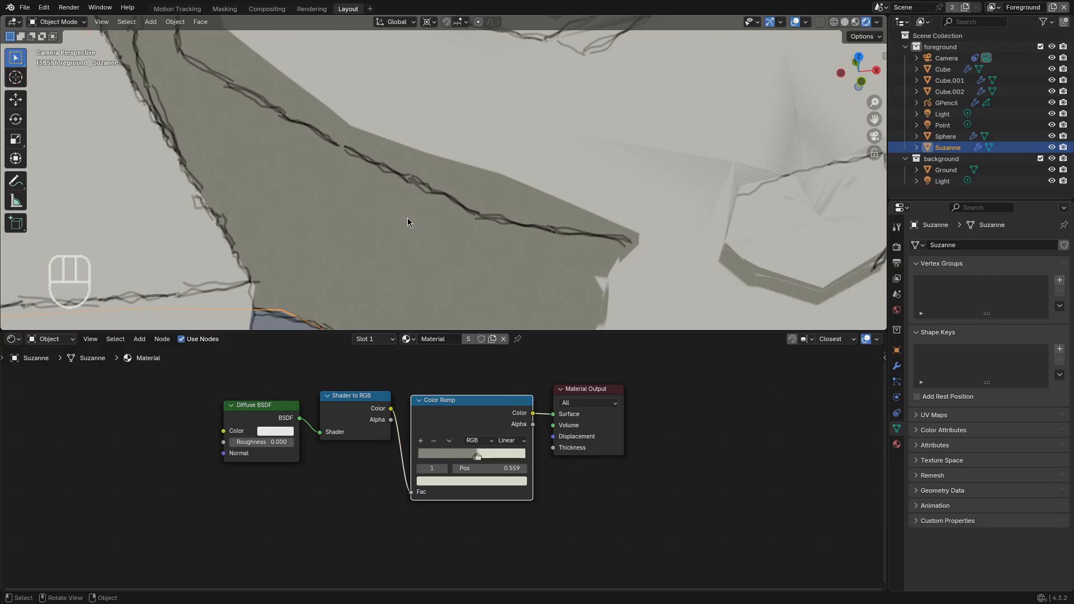
{"action": "middle_click_drag", "start_coordinate": [361, 202], "coordinate": [419, 225], "text": "shift"}
{"action": "scroll", "coordinate": [338, 412], "scroll_direction": "up", "scroll_amount": 6}
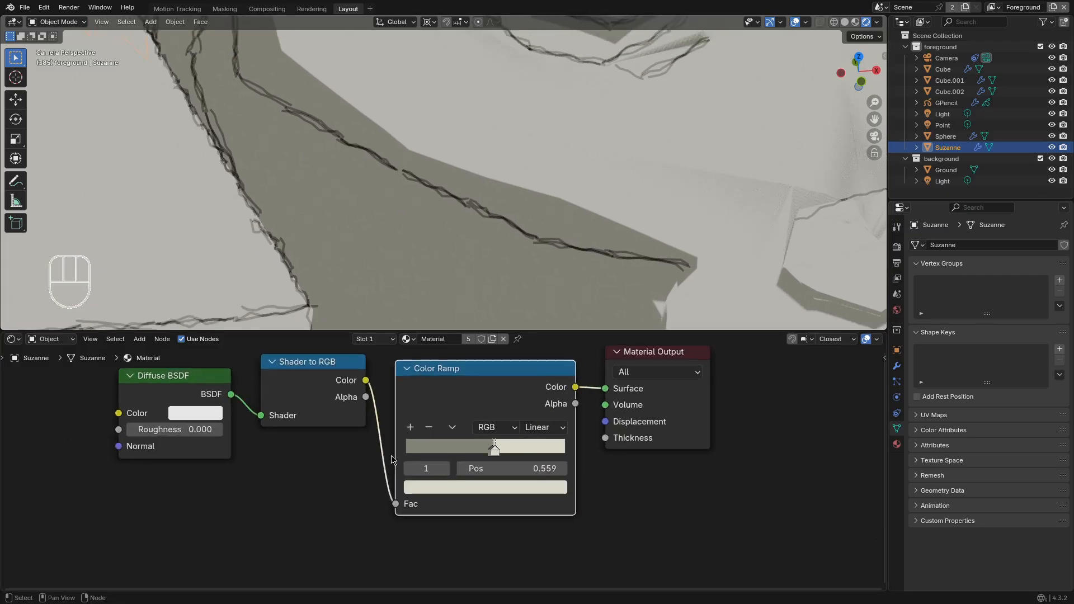
Insert a Math node set to Multiply between the Shader to RGB and Color Ramp nodes
{"action": "scroll", "coordinate": [354, 422], "scroll_direction": "down", "scroll_amount": 4}
{"action": "left_click_drag", "start_coordinate": [103, 383], "coordinate": [356, 451]}
{"action": "key", "text": "g"}
{"action": "left_click", "coordinate": [221, 458]}
{"action": "key", "text": "shift+a"}
{"action": "type", "text": "math"}
{"action": "key", "text": "Return"}
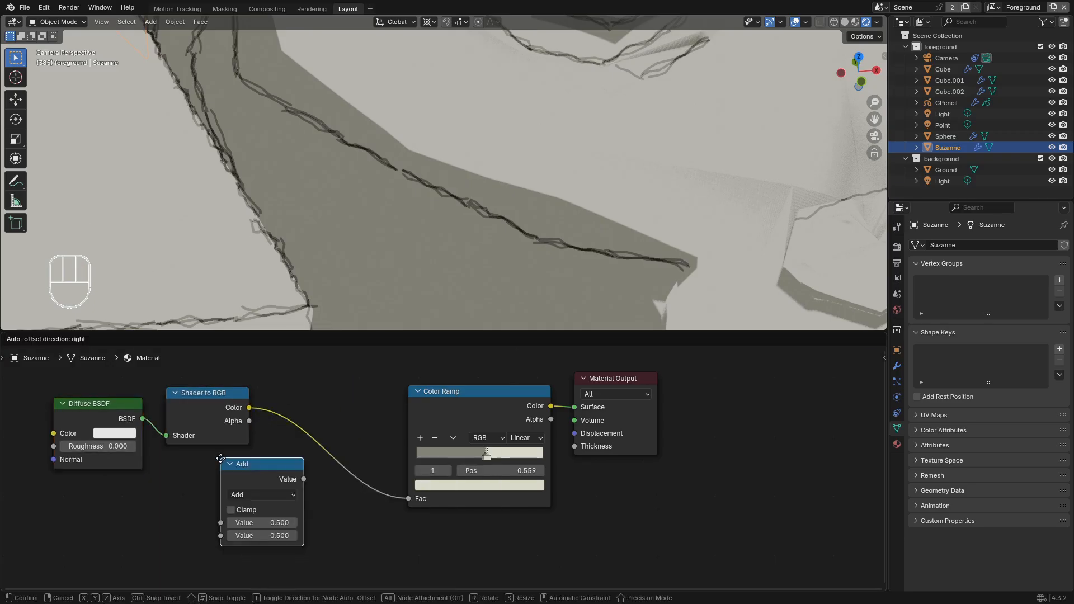
{"action": "left_click", "coordinate": [271, 402]}
{"action": "left_click", "coordinate": [301, 440]}
{"action": "key", "text": "m"}
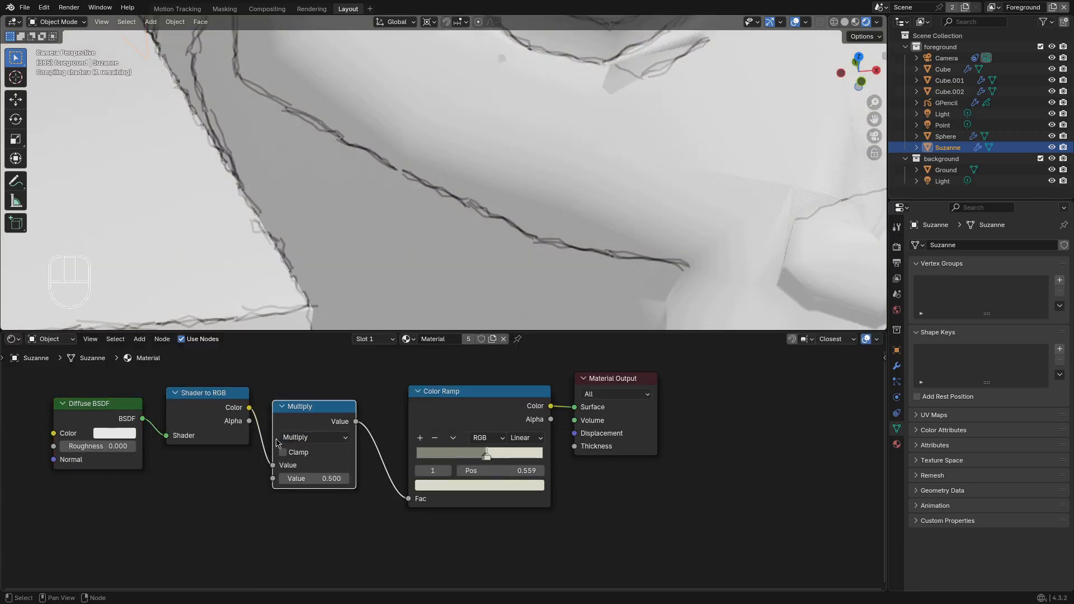
Add a Noise Texture node and connect its Fac output to the Multiply node's second value
{"action": "scroll", "coordinate": [276, 443], "scroll_direction": "up", "scroll_amount": 2}
{"action": "key", "text": "shift+a"}
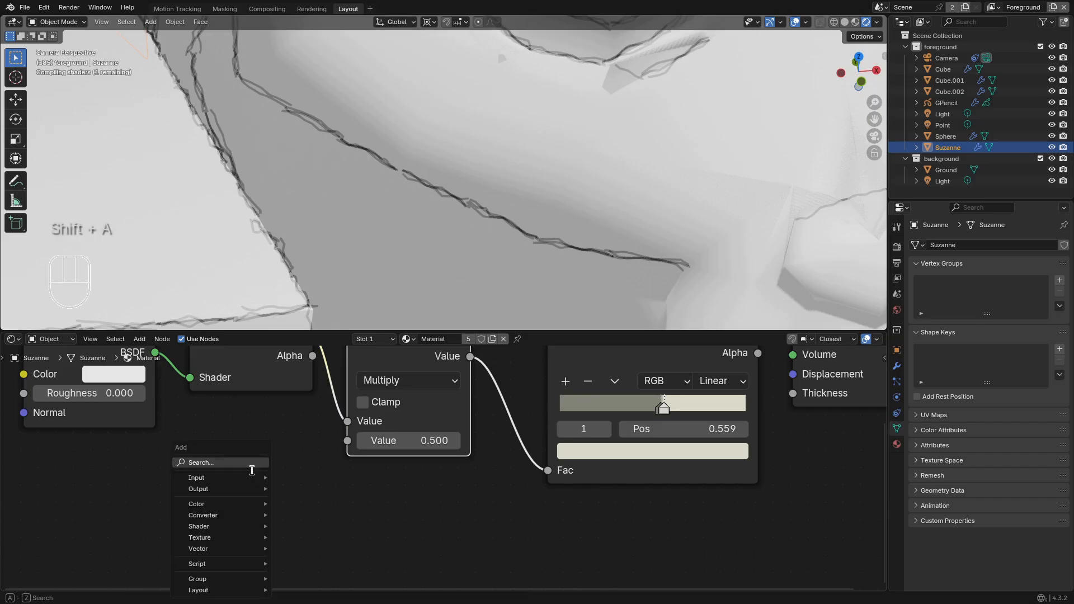
{"action": "type", "text": "noise"}
{"action": "key", "text": "Return"}
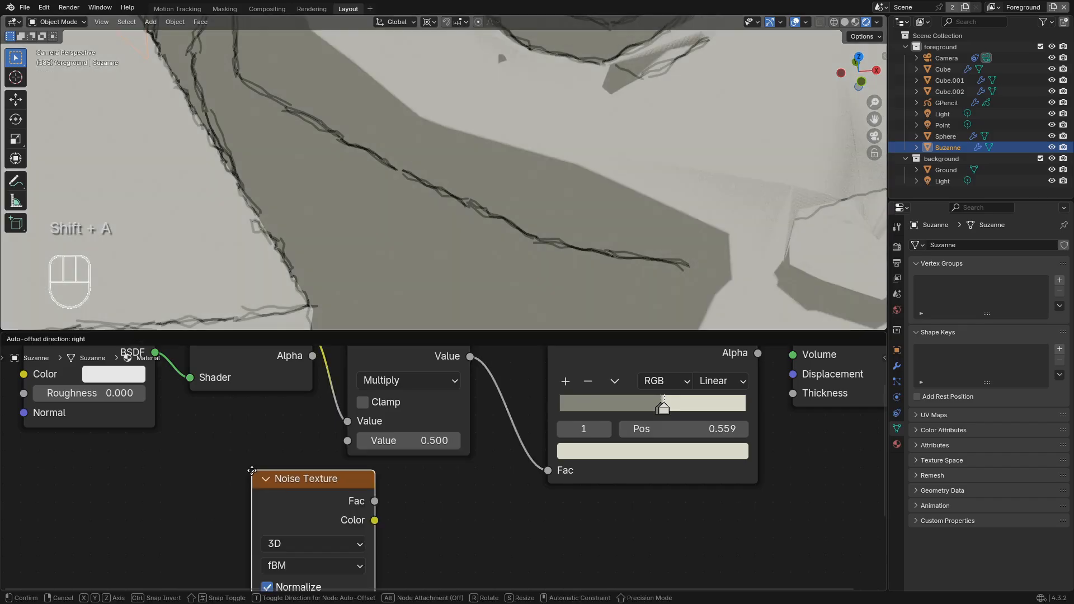
{"action": "left_click", "coordinate": [64, 444]}
{"action": "left_click_drag", "start_coordinate": [134, 473], "coordinate": [348, 440]}
Set the Noise Texture's roughness to 1, detail to 10 and distortion to 1
{"action": "scroll", "coordinate": [259, 489], "scroll_direction": "down", "scroll_amount": 1}
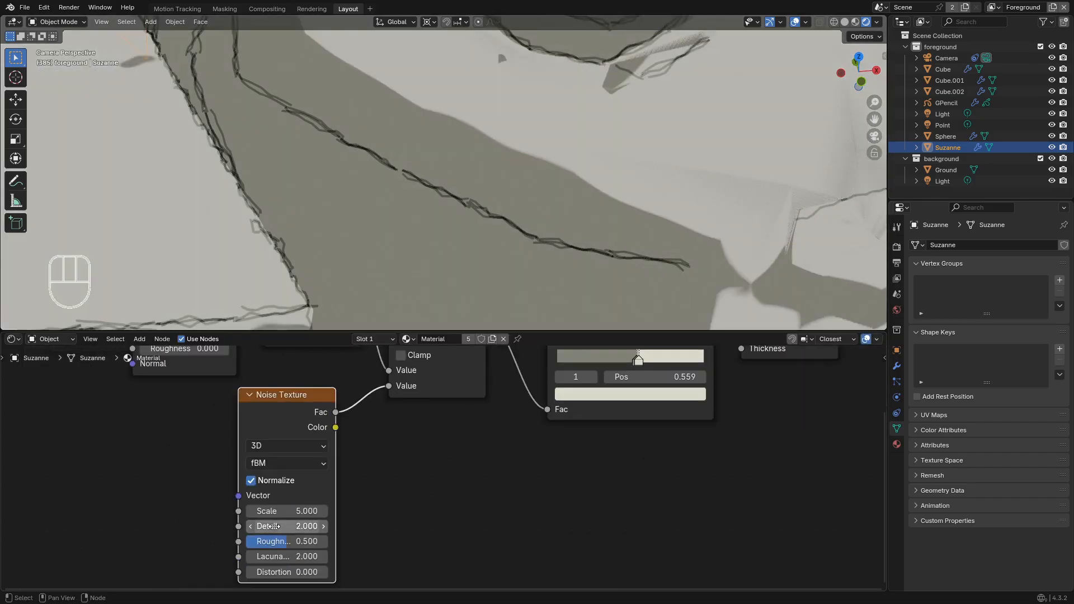
{"action": "left_click_drag", "start_coordinate": [287, 541], "coordinate": [330, 541]}
{"action": "type", "text": "10"}
{"action": "key", "text": "Return"}
{"action": "double_click", "coordinate": [286, 572]}
{"action": "type", "text": "1"}
{"action": "key", "text": "Return"}
Insert a second Color Ramp between the Noise Texture and the Multiply node
{"action": "scroll", "coordinate": [614, 194], "scroll_direction": "down", "scroll_amount": 5}
{"action": "middle_click_drag", "start_coordinate": [628, 192], "coordinate": [818, 112], "text": "shift"}
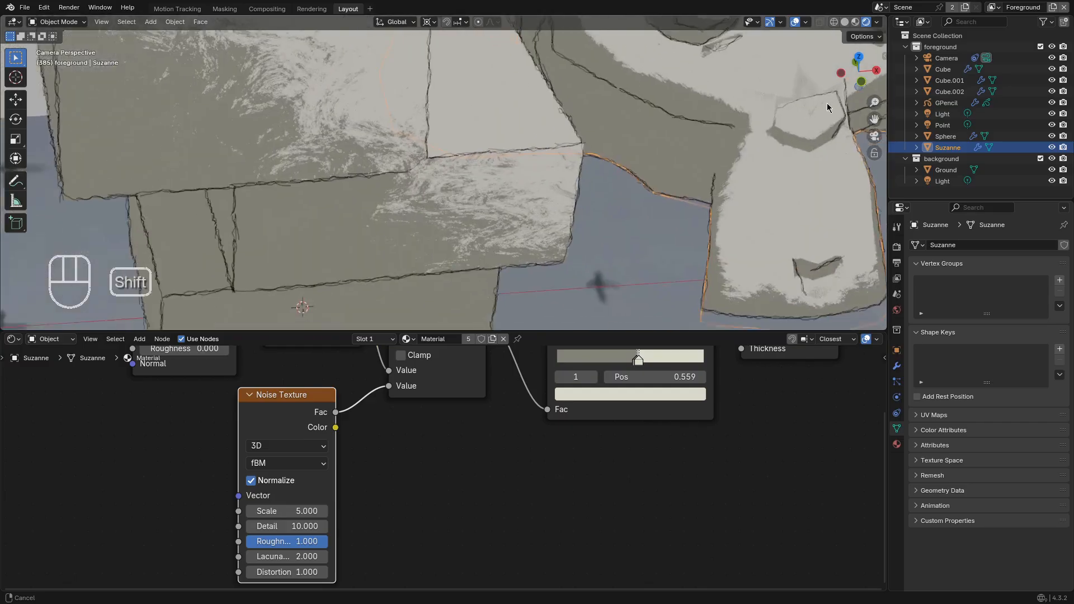
{"action": "scroll", "coordinate": [818, 112], "scroll_direction": "up", "scroll_amount": 8}
{"action": "middle_click_drag", "start_coordinate": [352, 161], "coordinate": [473, 236], "text": "shift"}
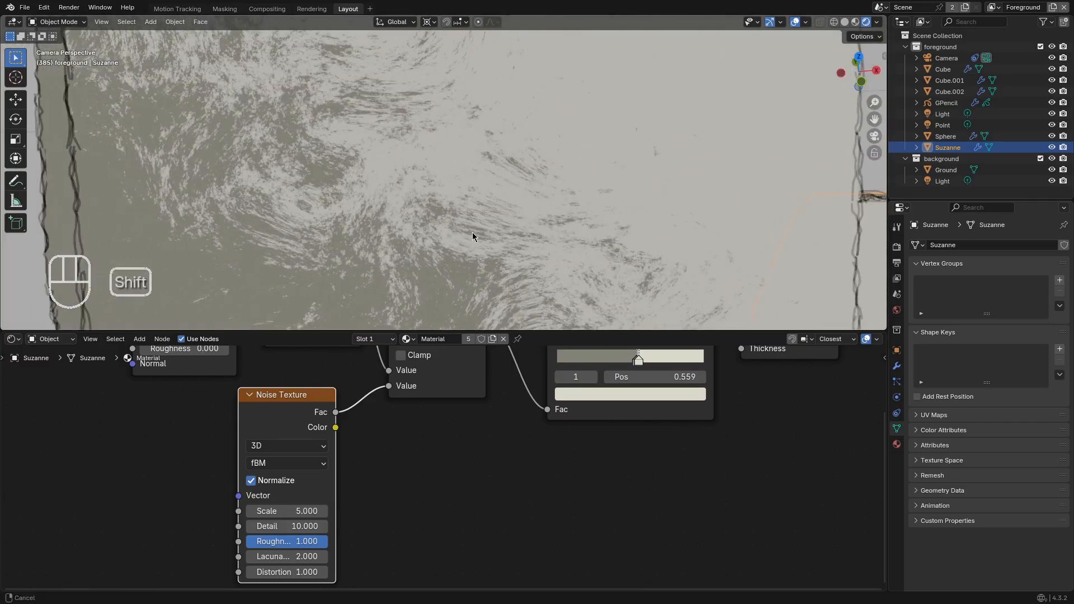
{"action": "middle_click_drag", "start_coordinate": [368, 167], "coordinate": [445, 292], "text": "shift"}
{"action": "scroll", "coordinate": [369, 472], "scroll_direction": "down", "scroll_amount": 3}
{"action": "left_click_drag", "start_coordinate": [304, 420], "coordinate": [232, 453]}
{"action": "key", "text": "shift+a"}
{"action": "type", "text": "ramp"}
{"action": "key", "text": "Return"}
{"action": "left_click", "coordinate": [176, 370]}
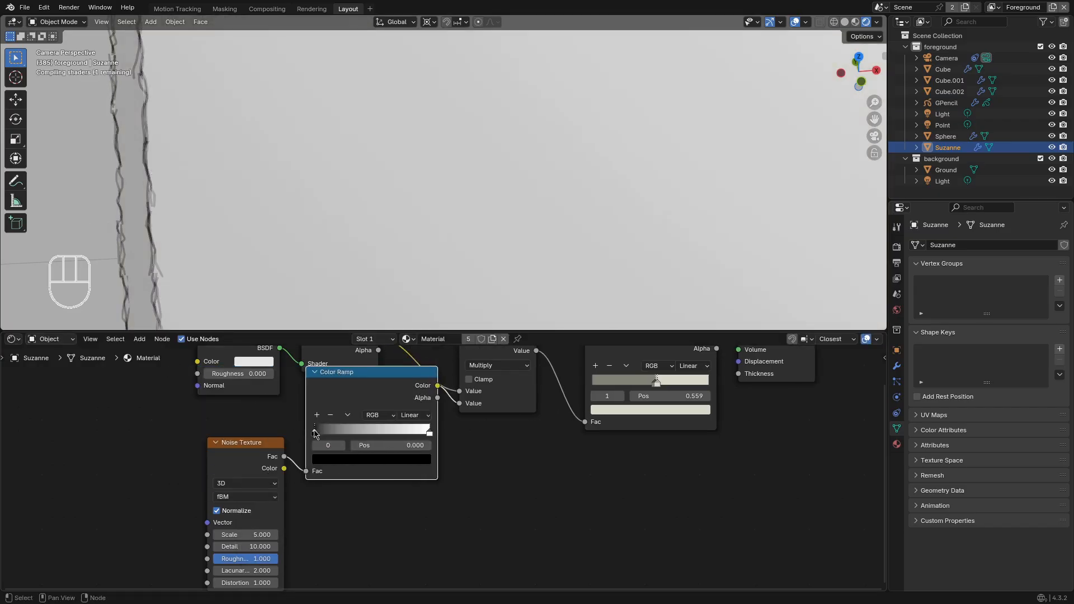
Increase the noise Color Ramp's contrast by moving its black and white stops closer together
{"action": "scroll", "coordinate": [278, 488], "scroll_direction": "up", "scroll_amount": 3}
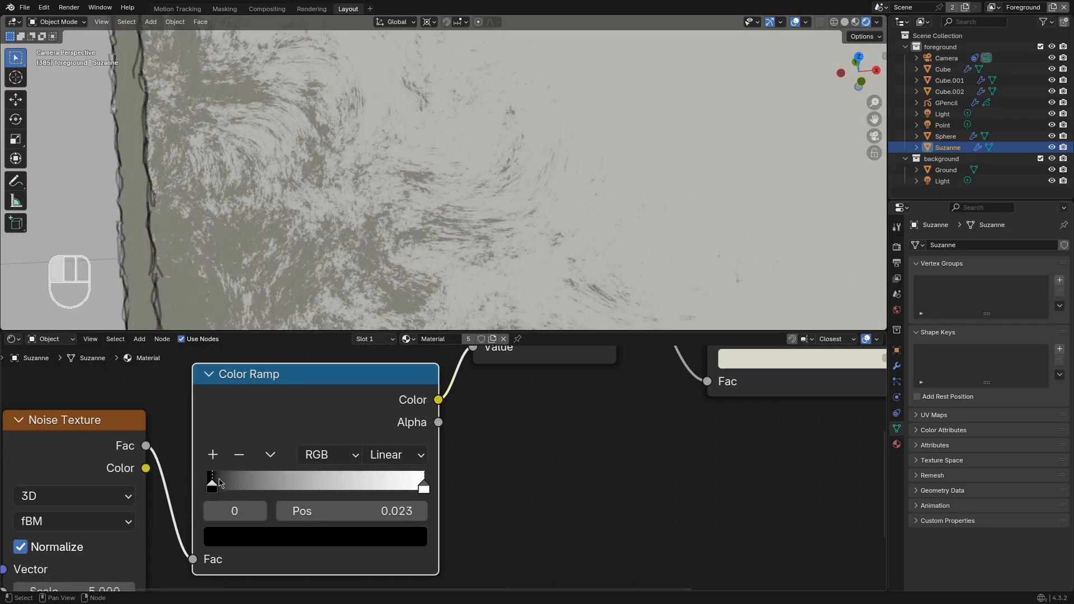
{"action": "mouse_move", "coordinate": [219, 482]}
{"action": "left_mouse_down"}
{"action": "mouse_move", "coordinate": [248, 482]}
{"action": "mouse_move", "coordinate": [219, 482]}
{"action": "left_mouse_up"}
{"action": "mouse_move", "coordinate": [424, 482]}
{"action": "left_mouse_down"}
{"action": "mouse_move", "coordinate": [348, 483]}
{"action": "mouse_move", "coordinate": [388, 474]}
{"action": "left_mouse_up"}
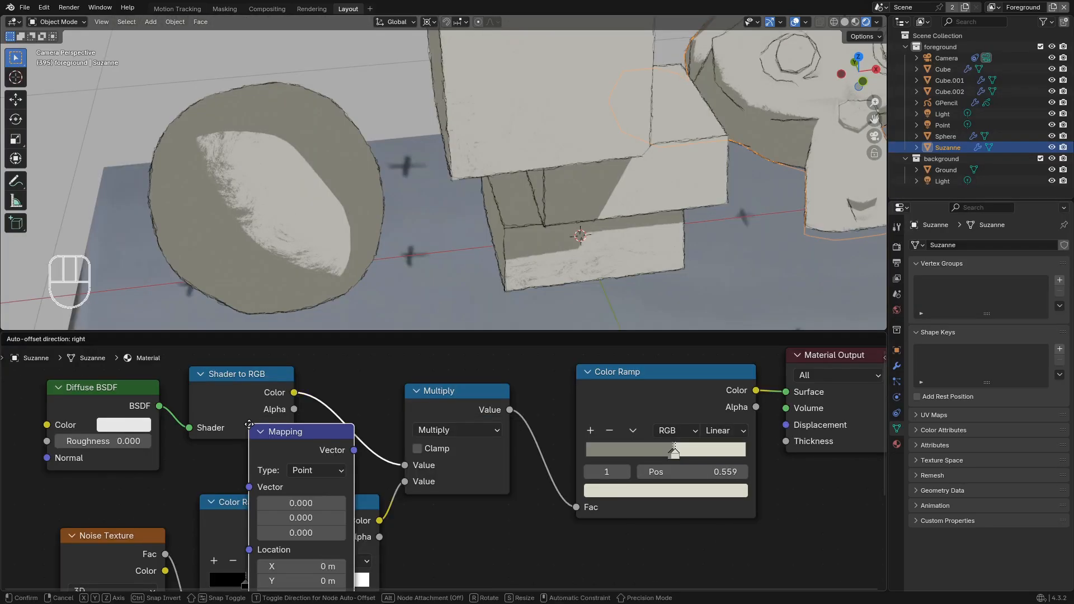
Insert a Map Range node between Shader to RGB and Multiply, clear of the surrounding nodes
{"action": "key", "text": "shift+a"}
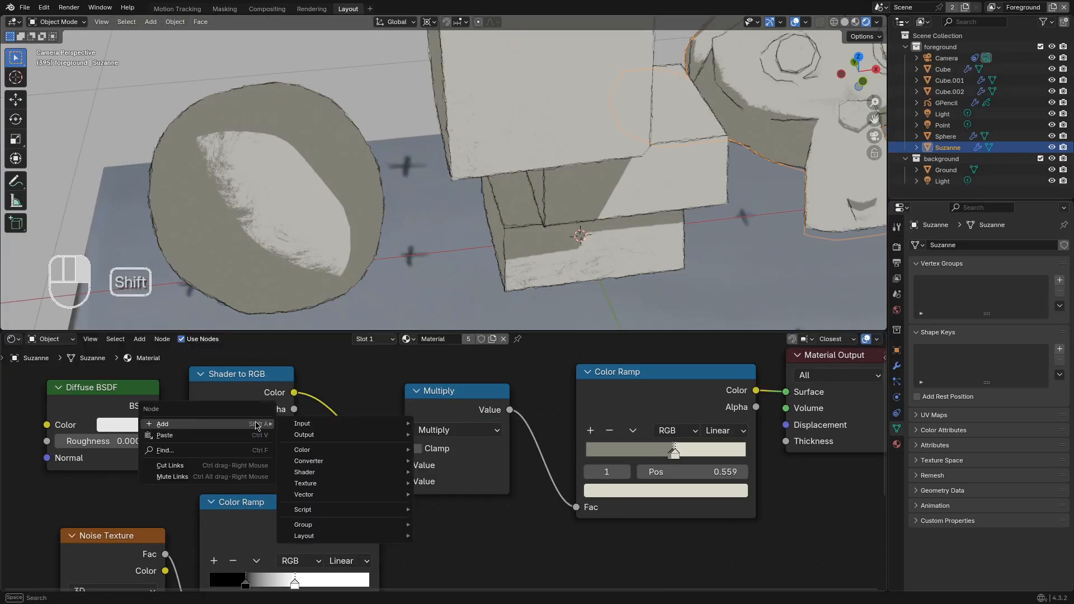
{"action": "key", "text": "shift+a"}
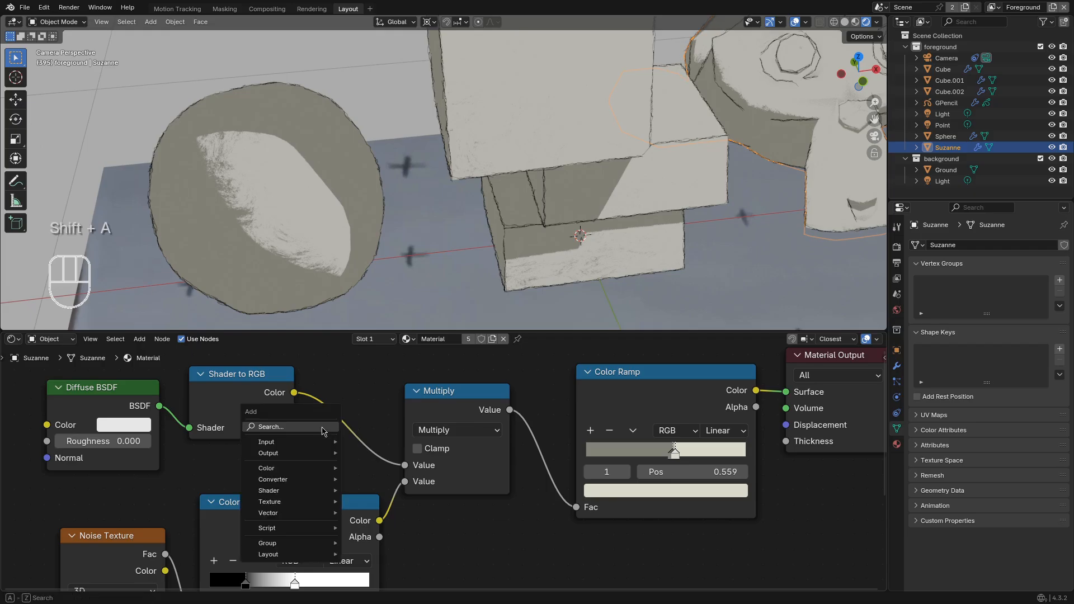
{"action": "type", "text": "map"}
{"action": "key", "text": "Down"}
{"action": "key", "text": "Return"}
{"action": "key", "text": "KP_Decimal"}
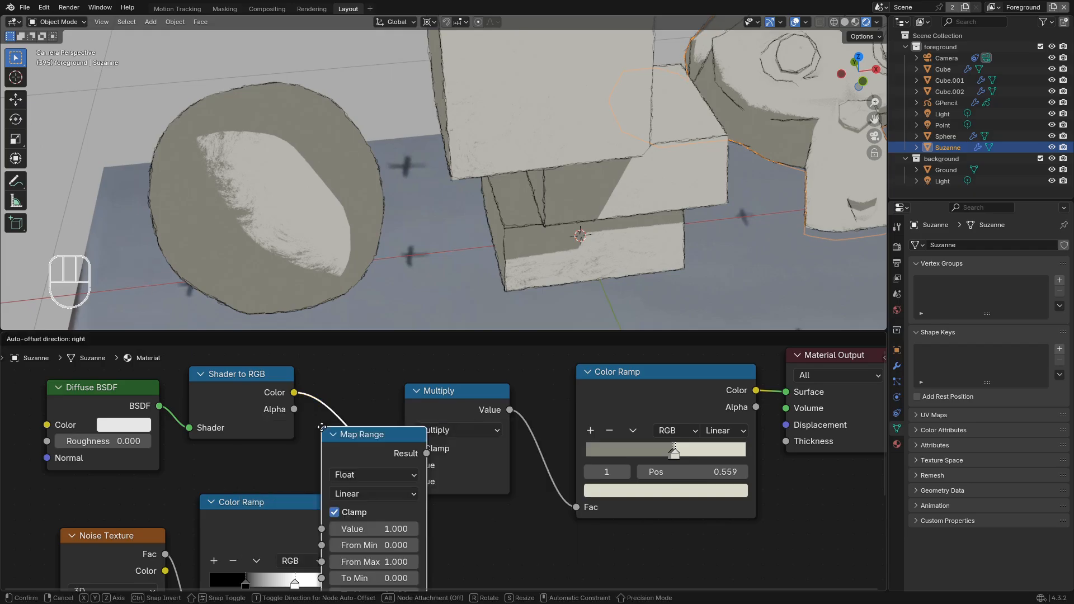
{"action": "left_click", "coordinate": [322, 427]}
{"action": "left_click_drag", "start_coordinate": [374, 451], "coordinate": [360, 422]}
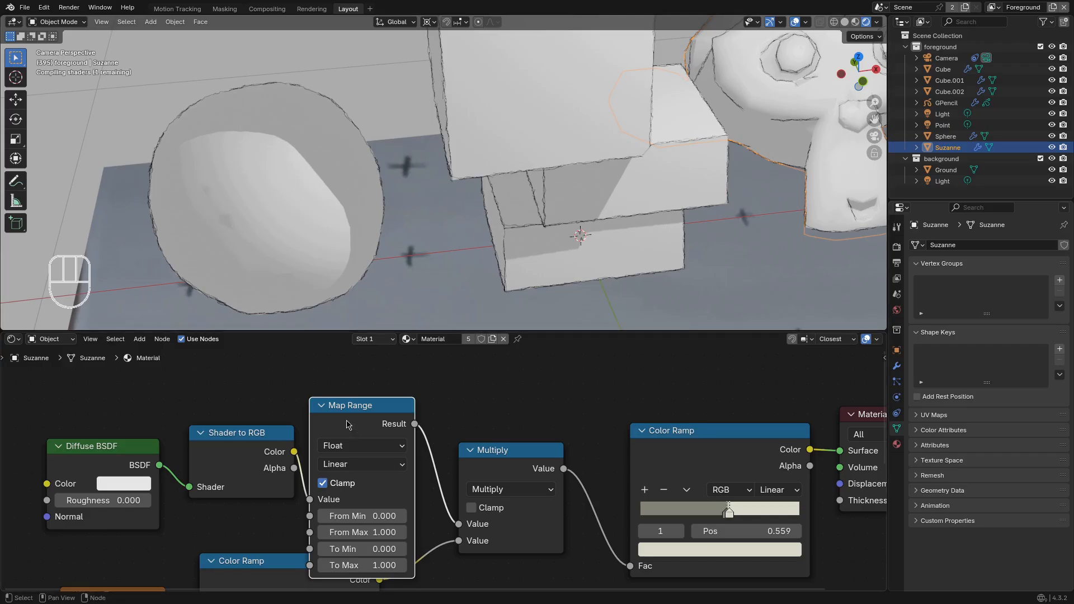
Set the Map Range node's To Min to 0.200 and To Max to 0.900
{"action": "scroll", "coordinate": [400, 523], "scroll_direction": "up", "scroll_amount": 3}
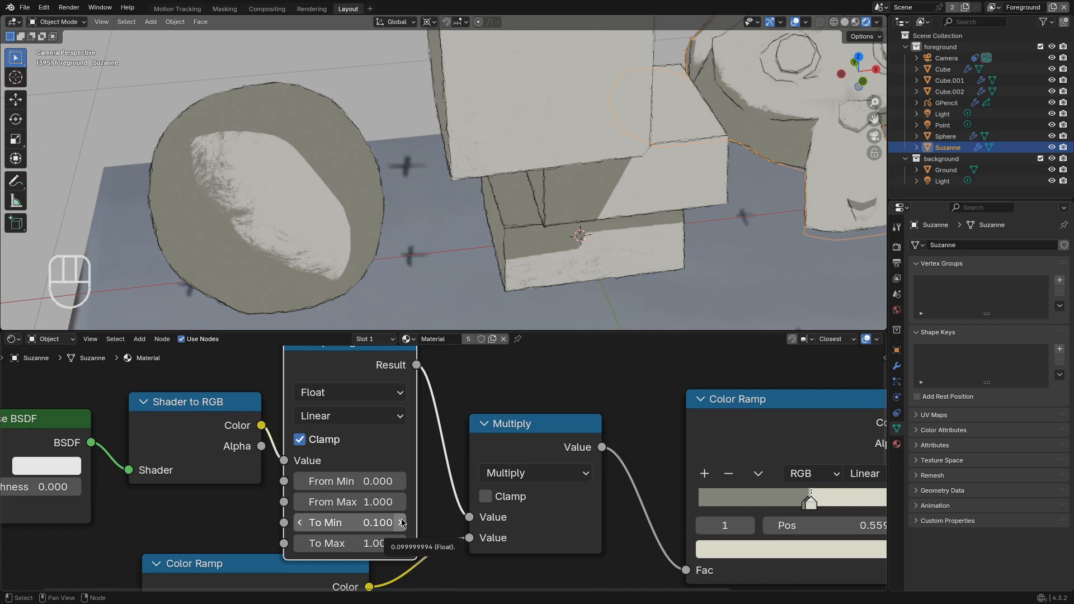
{"action": "left_click", "coordinate": [401, 523]}
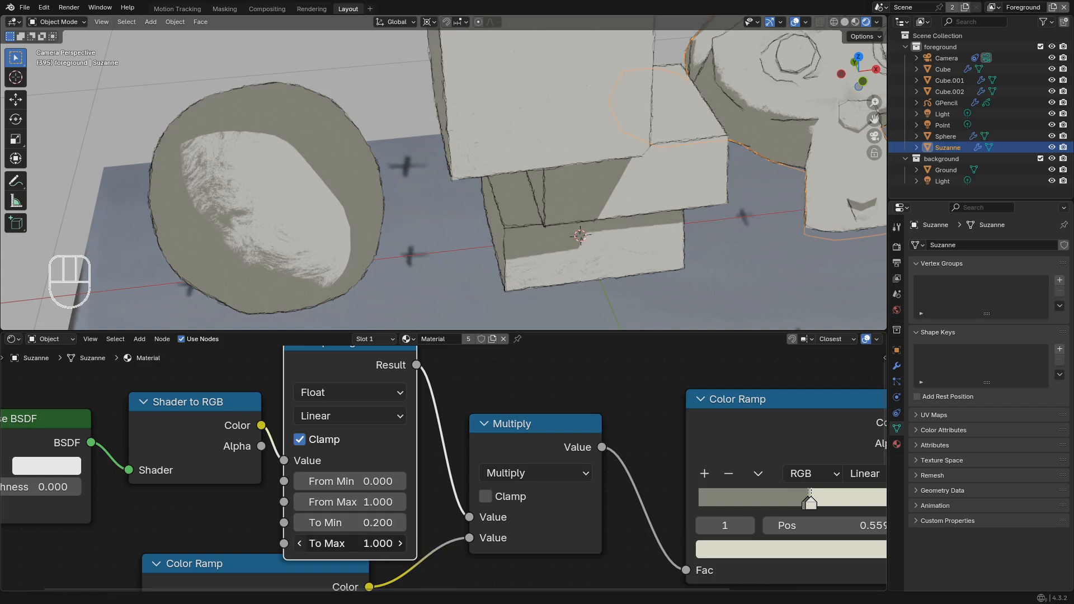
{"action": "left_click", "coordinate": [300, 543]}
{"action": "left_click", "coordinate": [299, 543]}
{"action": "middle_click_drag", "start_coordinate": [530, 140], "coordinate": [438, 256], "text": "shift"}
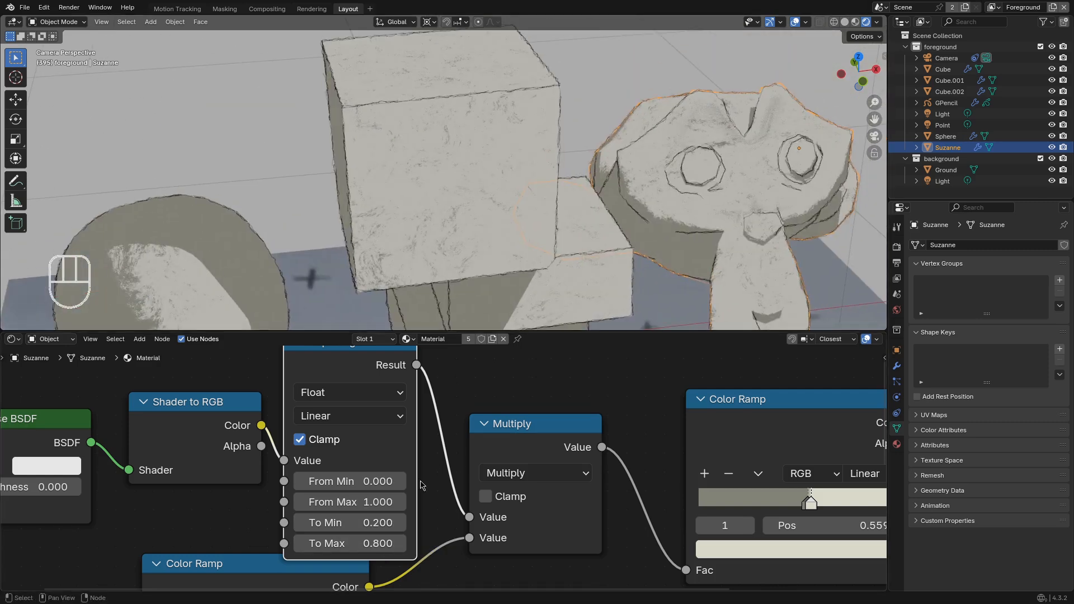
{"action": "left_click", "coordinate": [399, 543]}
Examine the noisy shading on the cubes, sphere and Suzanne and the tracking crosses on the ground
{"action": "mouse_move", "coordinate": [330, 264]}
{"action": "middle_mouse_down", "text": "shift"}
{"action": "mouse_move", "coordinate": [186, 213]}
{"action": "mouse_move", "coordinate": [158, 240]}
{"action": "middle_mouse_up", "text": "shift"}
{"action": "scroll", "coordinate": [312, 357], "scroll_direction": "down", "scroll_amount": 2}
{"action": "left_click_drag", "start_coordinate": [334, 376], "coordinate": [328, 356]}
{"action": "middle_click_drag", "start_coordinate": [249, 112], "coordinate": [419, 132], "text": "shift"}
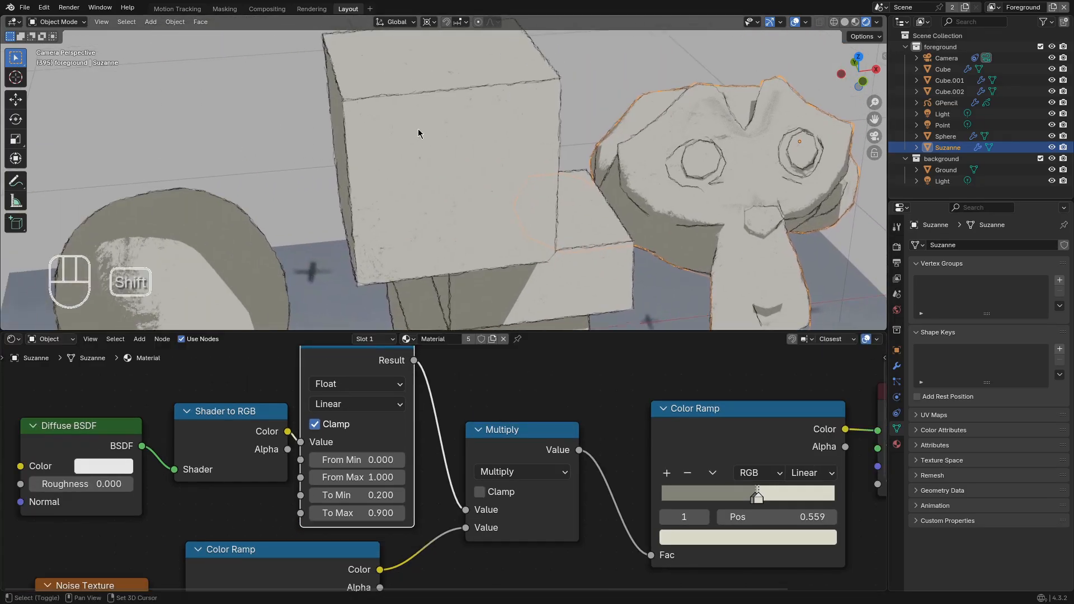
{"action": "middle_click_drag", "start_coordinate": [327, 213], "coordinate": [437, 125], "text": "shift"}
{"action": "scroll", "coordinate": [430, 212], "scroll_direction": "up", "scroll_amount": 3}
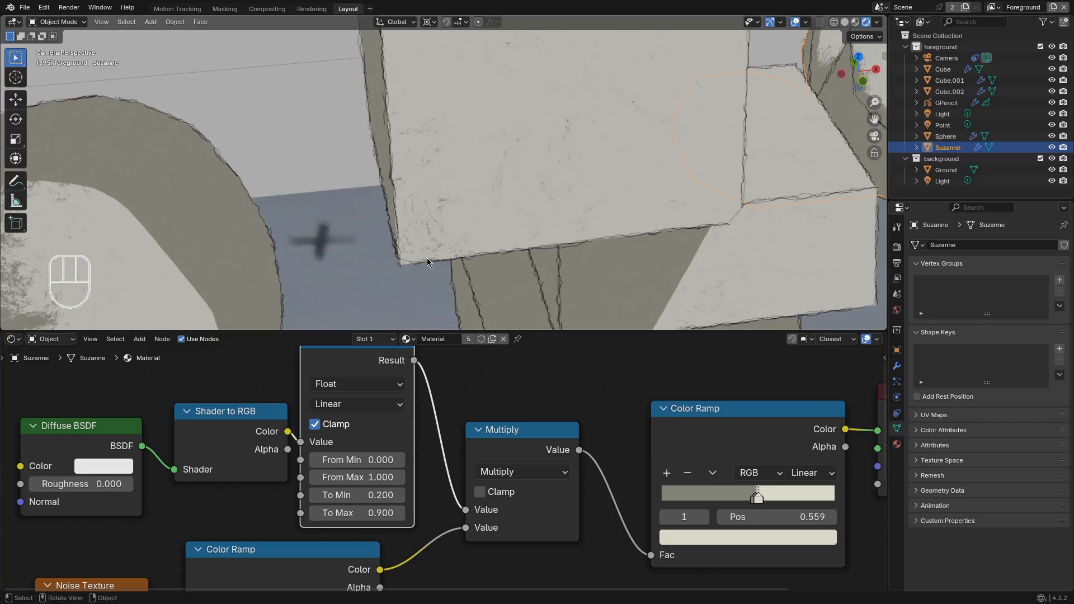
{"action": "scroll", "coordinate": [428, 262], "scroll_direction": "up", "scroll_amount": 3}
{"action": "scroll", "coordinate": [349, 475], "scroll_direction": "up", "scroll_amount": 3}
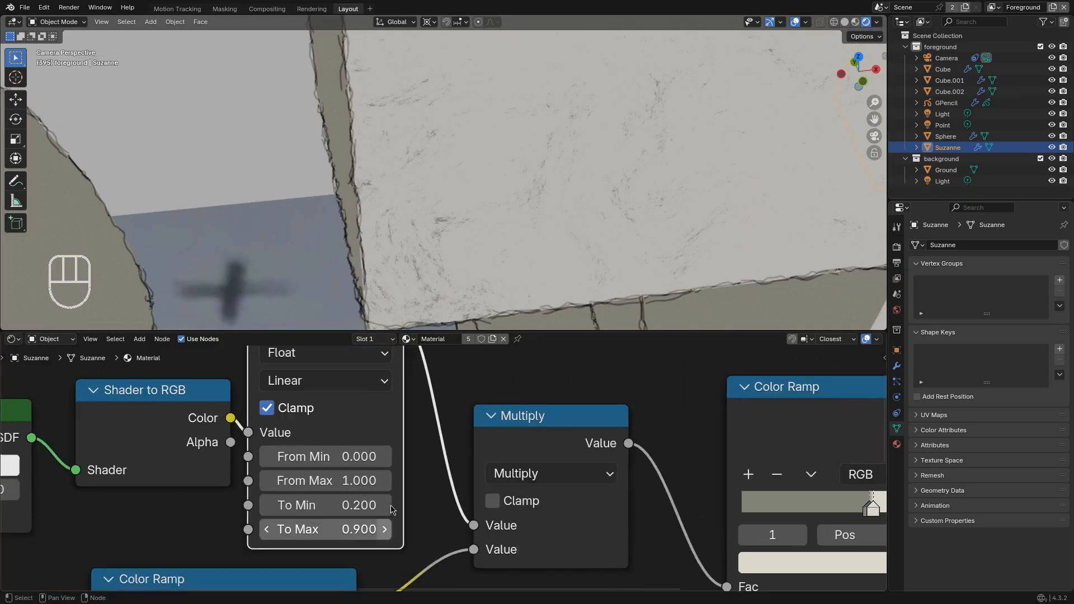
{"action": "scroll", "coordinate": [380, 540], "scroll_direction": "down", "scroll_amount": 1}
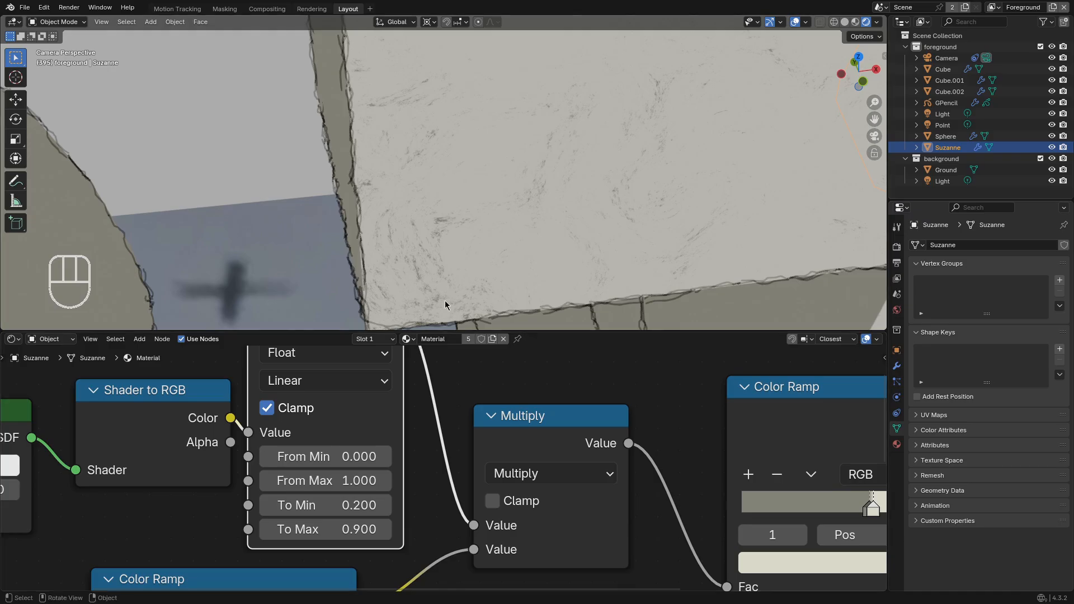
{"action": "scroll", "coordinate": [432, 288], "scroll_direction": "down", "scroll_amount": 2}
{"action": "scroll", "coordinate": [447, 484], "scroll_direction": "down", "scroll_amount": 1}
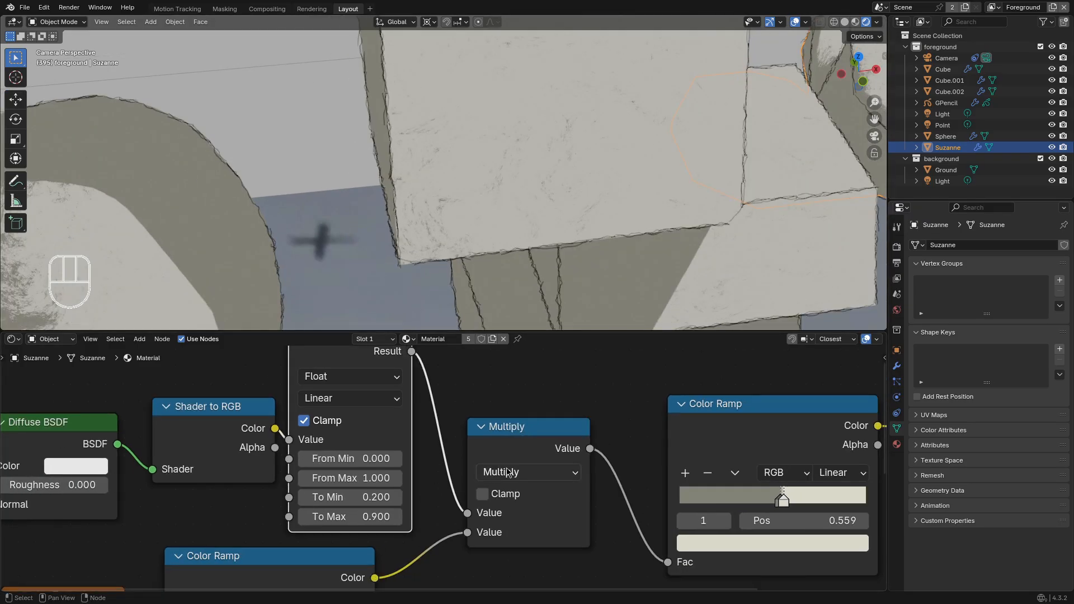
{"action": "scroll", "coordinate": [497, 292], "scroll_direction": "down", "scroll_amount": 4}
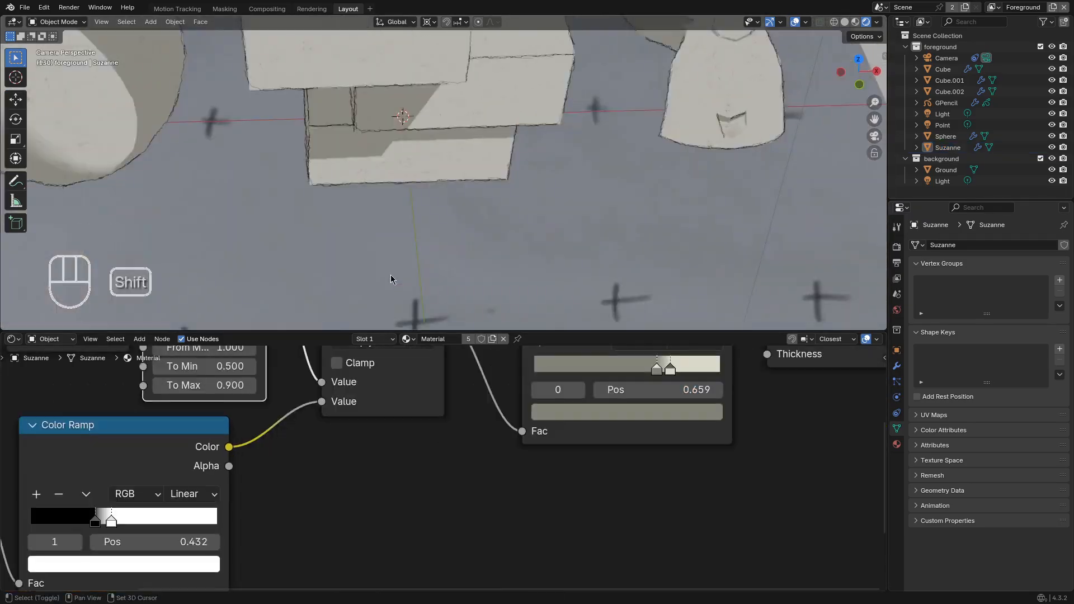
{"action": "middle_click_drag", "start_coordinate": [391, 280], "coordinate": [469, 231], "text": "shift"}
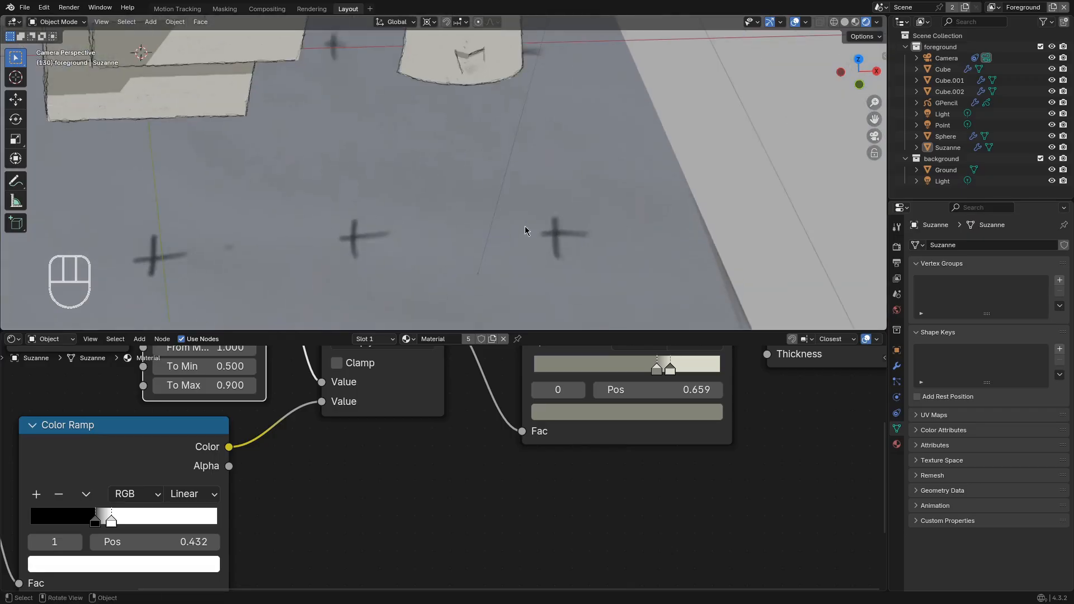
{"action": "middle_click_drag", "start_coordinate": [523, 166], "coordinate": [448, 276], "text": "shift"}
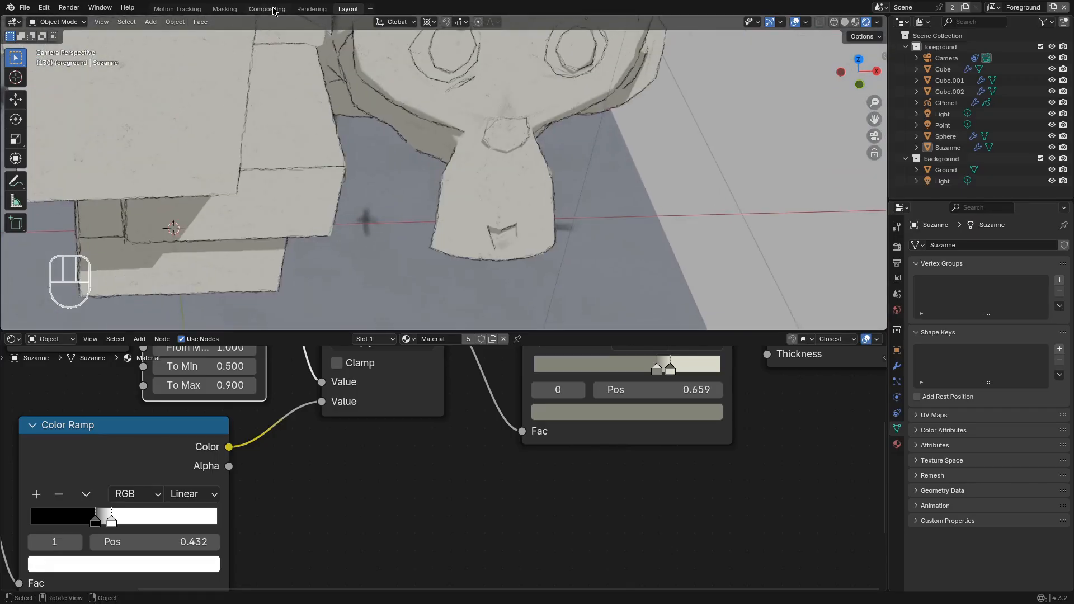
In the Masking workspace, load the clip VID_20250128_114751.mp4 in an enlarged mask view and create a new mask
{"action": "left_click", "coordinate": [225, 9]}
{"action": "left_click", "coordinate": [404, 231]}
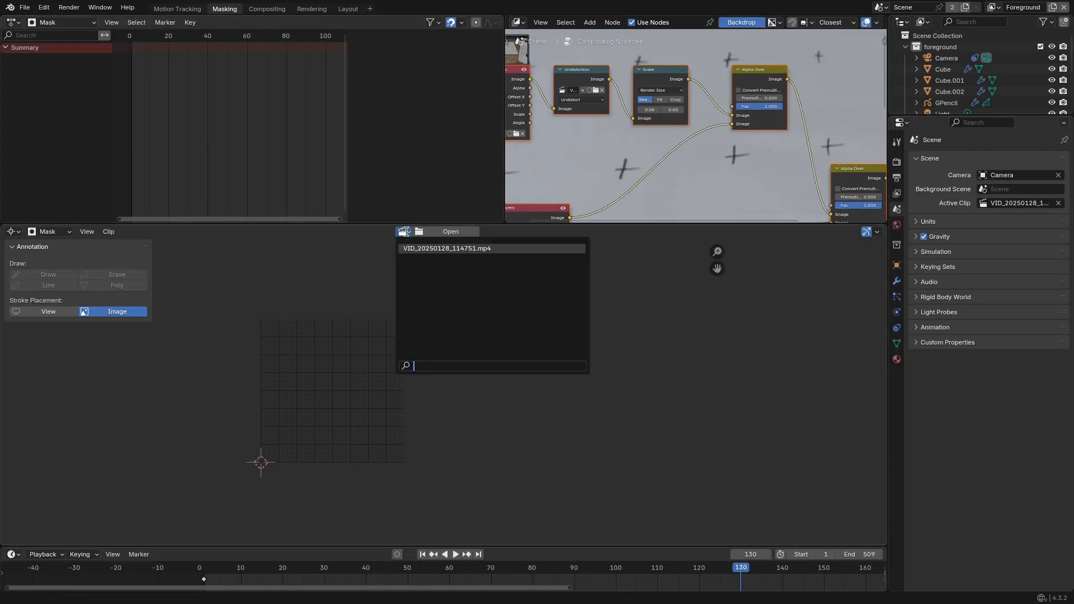
{"action": "left_click", "coordinate": [412, 248]}
{"action": "left_click_drag", "start_coordinate": [684, 225], "coordinate": [685, 32]}
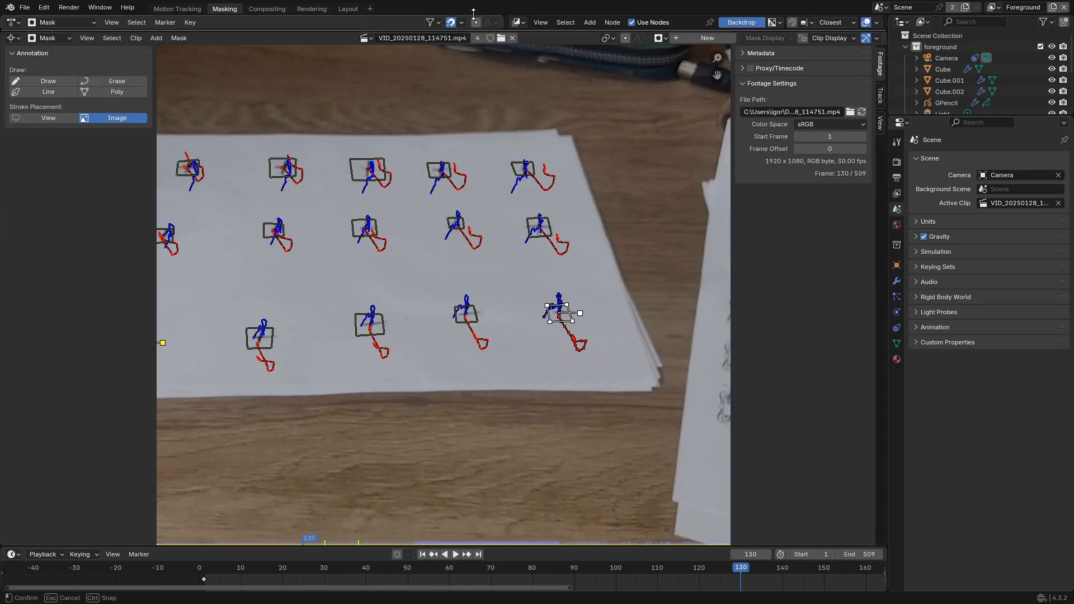
{"action": "left_click", "coordinate": [688, 40]}
Place the 2D cursor on the cross mark near the paper's upper-left corner and add a circle mask there
{"action": "scroll", "coordinate": [294, 237], "scroll_direction": "up", "scroll_amount": 6}
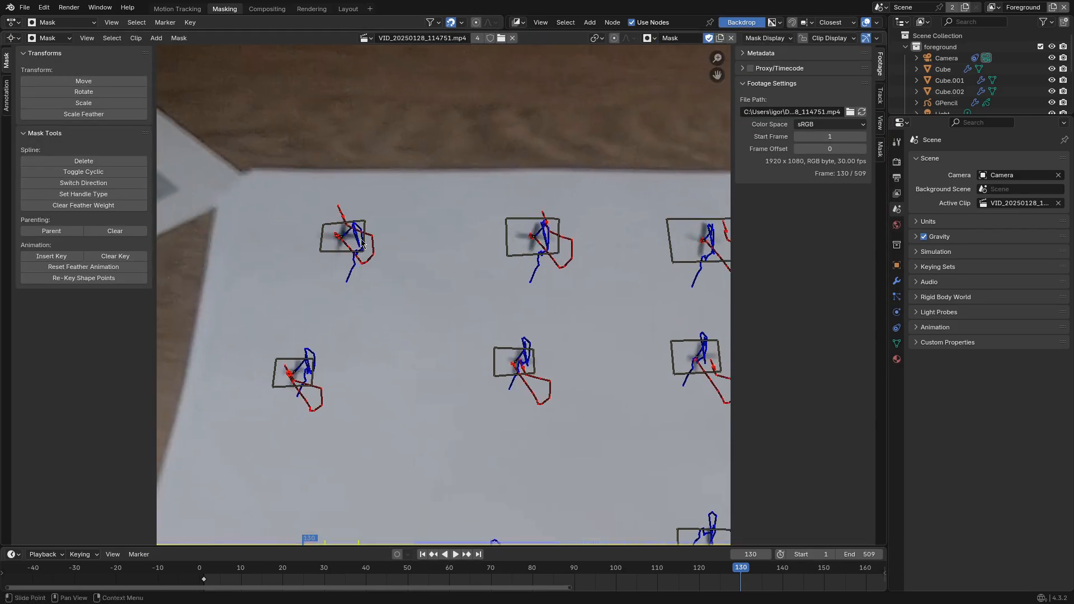
{"action": "scroll", "coordinate": [294, 237], "scroll_direction": "down", "scroll_amount": 1}
{"action": "scroll", "coordinate": [432, 269], "scroll_direction": "up", "scroll_amount": 3}
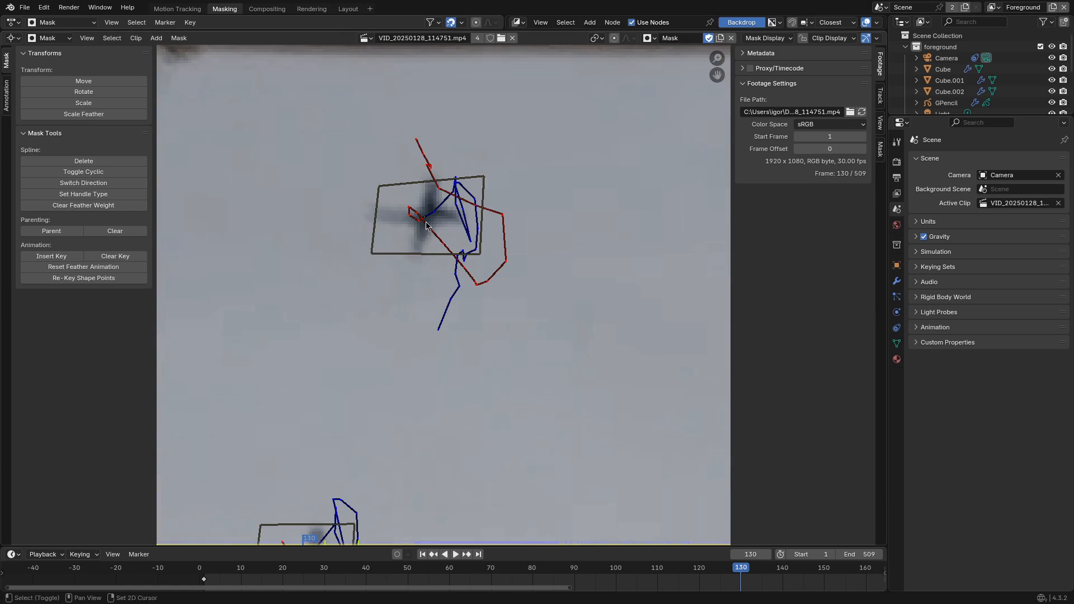
{"action": "right_click_drag", "start_coordinate": [436, 211], "coordinate": [433, 211], "text": "shift"}
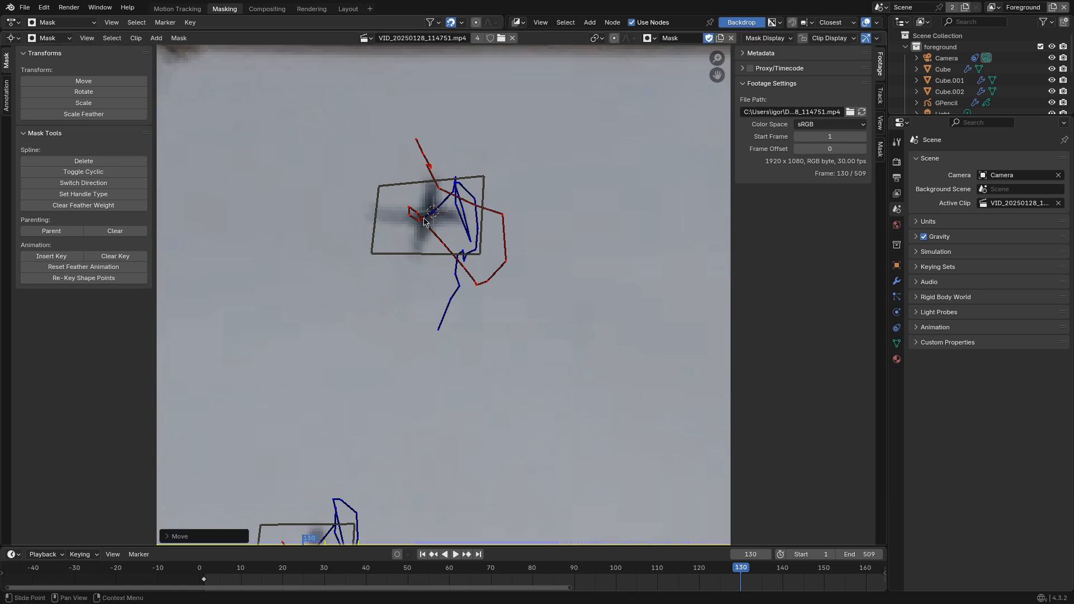
{"action": "key", "text": "shift+a"}
{"action": "left_click", "coordinate": [422, 219]}
{"action": "scroll", "coordinate": [431, 240], "scroll_direction": "down", "scroll_amount": 3}
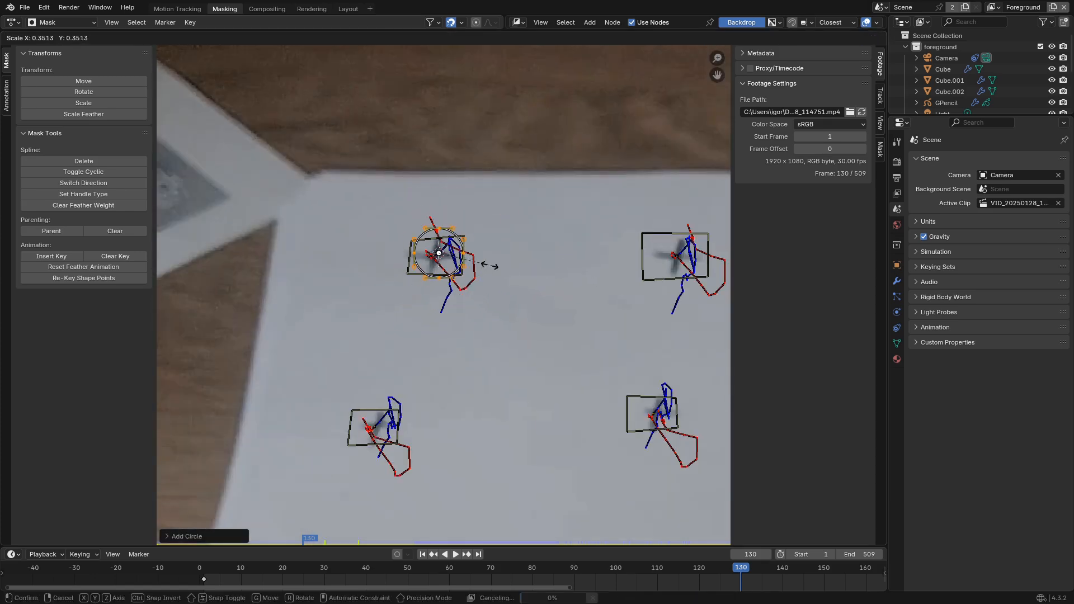
Scale the circle mask to enclose the cross mark and centre it over the mark
{"action": "scroll", "coordinate": [503, 269], "scroll_direction": "up", "scroll_amount": 5}
{"action": "key", "text": "s"}
{"action": "left_click", "coordinate": [566, 280]}
{"action": "key", "text": "g"}
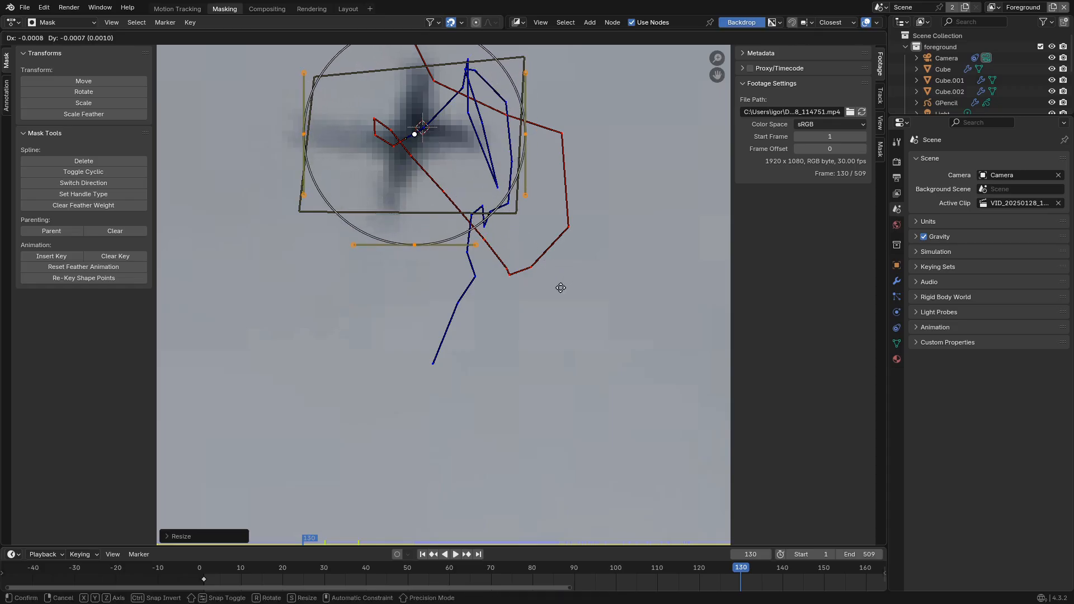
{"action": "left_click", "coordinate": [561, 288]}
{"action": "middle_click_drag", "start_coordinate": [511, 169], "coordinate": [511, 243]}
{"action": "key", "text": "g"}
{"action": "left_click", "coordinate": [505, 247]}
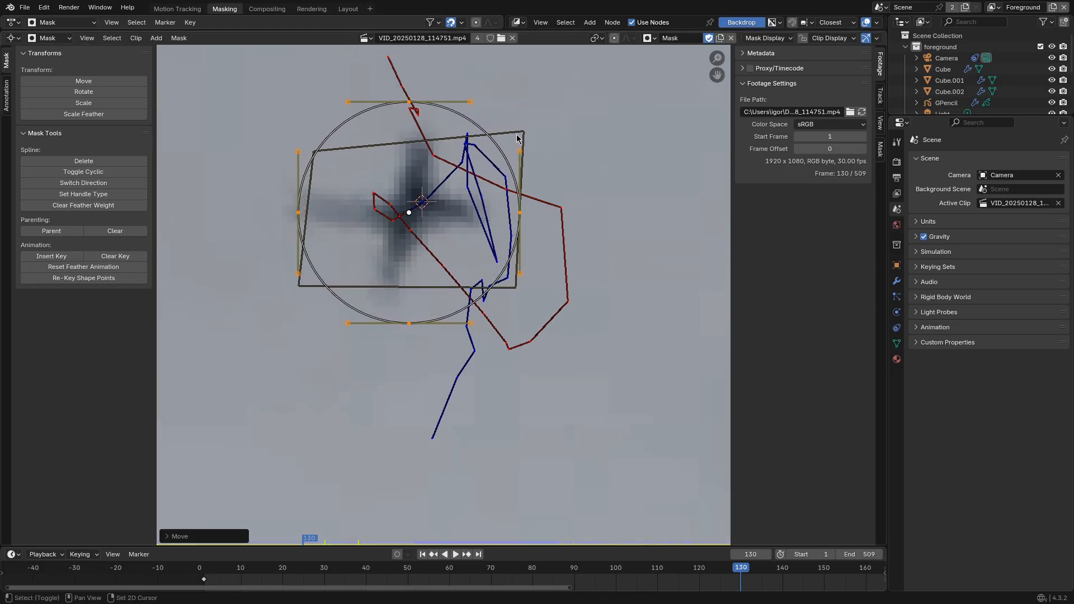
Parent the circle mask to the cross mark's tracking marker and play the clip to check that it follows
{"action": "left_click", "coordinate": [517, 138]}
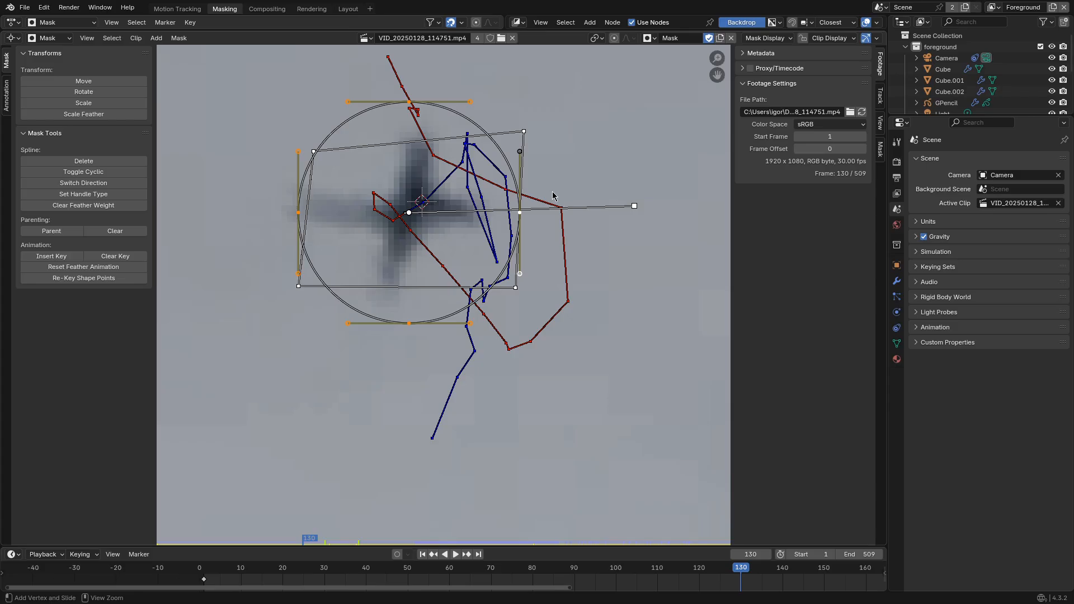
{"action": "key", "text": "space"}
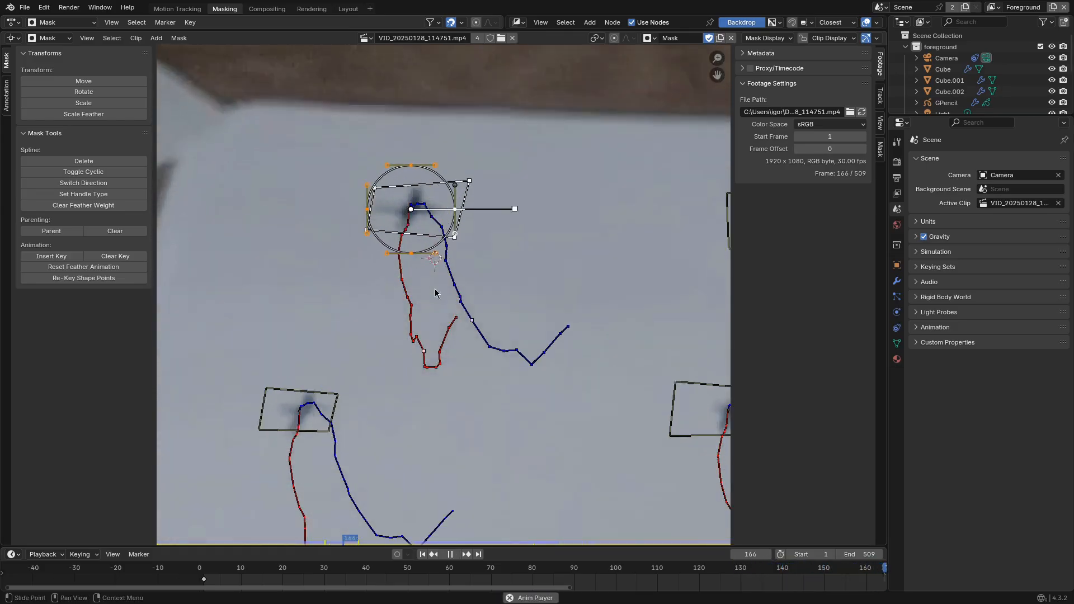
Return to the first frame, duplicate the circle mask onto the next cross mark in the same row, and scale it to enclose the cross
{"action": "key", "text": "space"}
{"action": "key", "text": "shift+Left"}
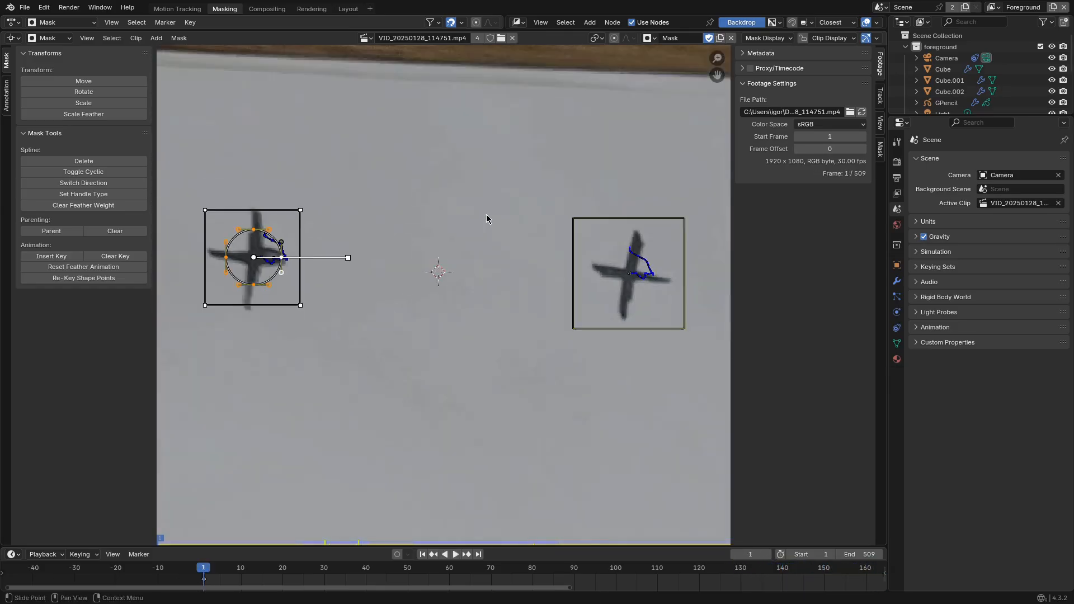
{"action": "key", "text": "shift+d"}
{"action": "left_click", "coordinate": [638, 276]}
{"action": "key", "text": "s"}
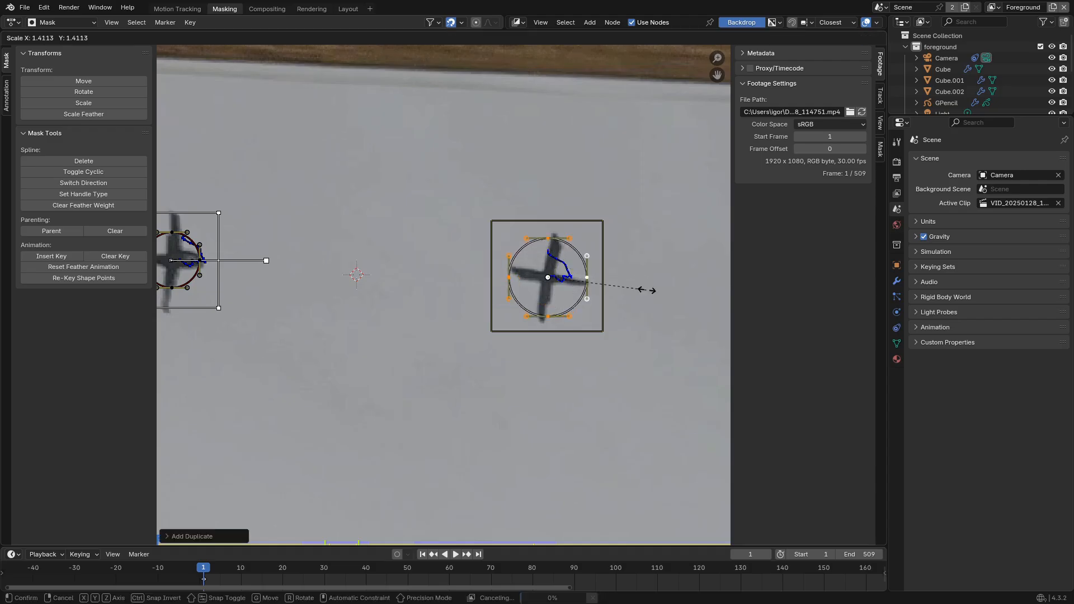
{"action": "left_click", "coordinate": [667, 299]}
Parent the duplicated circle to that cross mark's tracking marker and move it back over the cross
{"action": "left_click", "coordinate": [599, 223], "text": "shift"}
{"action": "key", "text": "ctrl+p"}
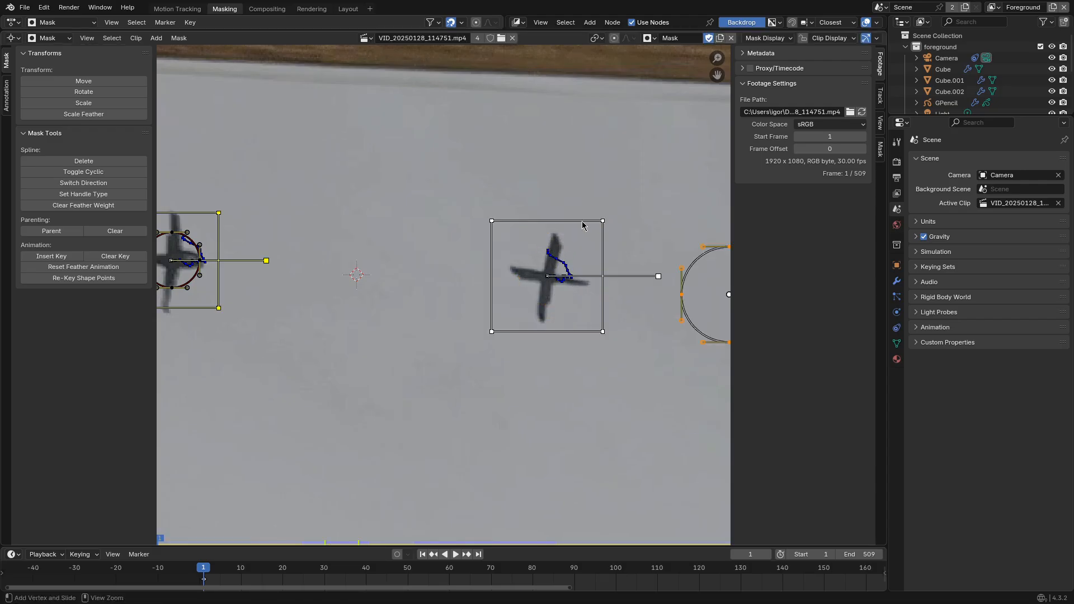
{"action": "scroll", "coordinate": [492, 273], "scroll_direction": "down", "scroll_amount": 3}
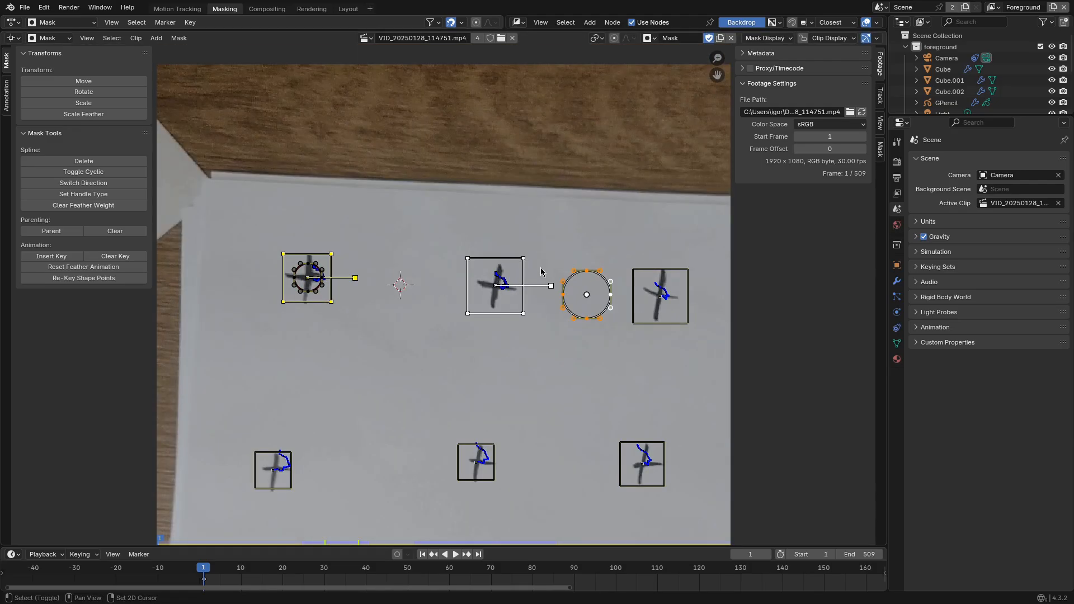
{"action": "scroll", "coordinate": [540, 272], "scroll_direction": "up", "scroll_amount": 3}
{"action": "key", "text": "g"}
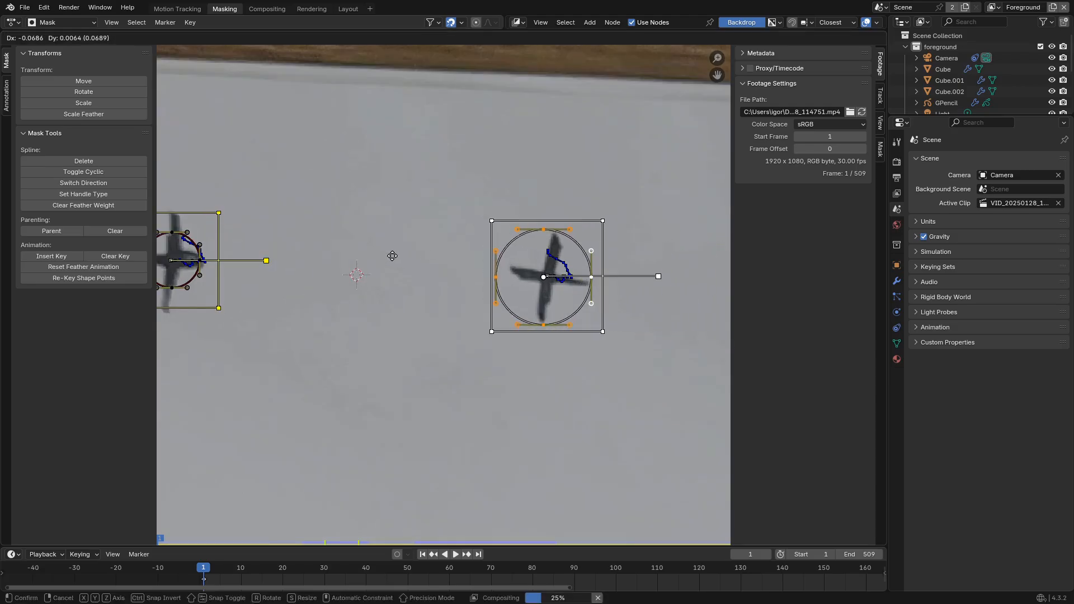
{"action": "left_click", "coordinate": [392, 256]}
{"action": "scroll", "coordinate": [454, 289], "scroll_direction": "down", "scroll_amount": 1}
{"action": "middle_click_drag", "start_coordinate": [480, 319], "coordinate": [314, 315]}
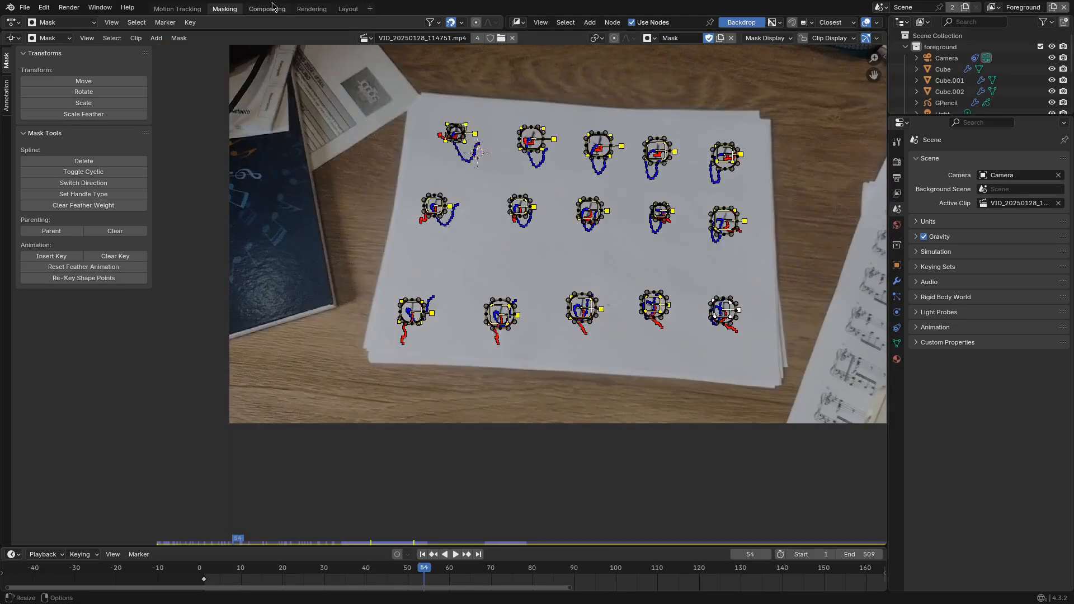
In the Compositing workspace, delete the Background render layer node together with its Alpha Over, the Undistortion node and the Scale node
{"action": "left_click", "coordinate": [267, 9]}
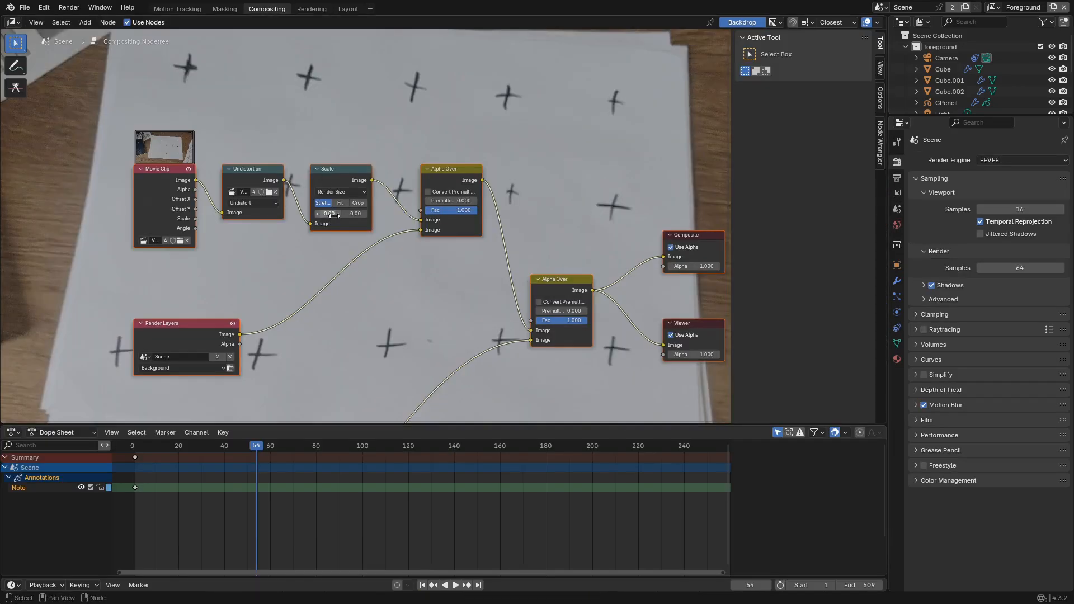
{"action": "scroll", "coordinate": [265, 272], "scroll_direction": "down", "scroll_amount": 3}
{"action": "left_click_drag", "start_coordinate": [265, 272], "coordinate": [226, 333]}
{"action": "key", "text": "x"}
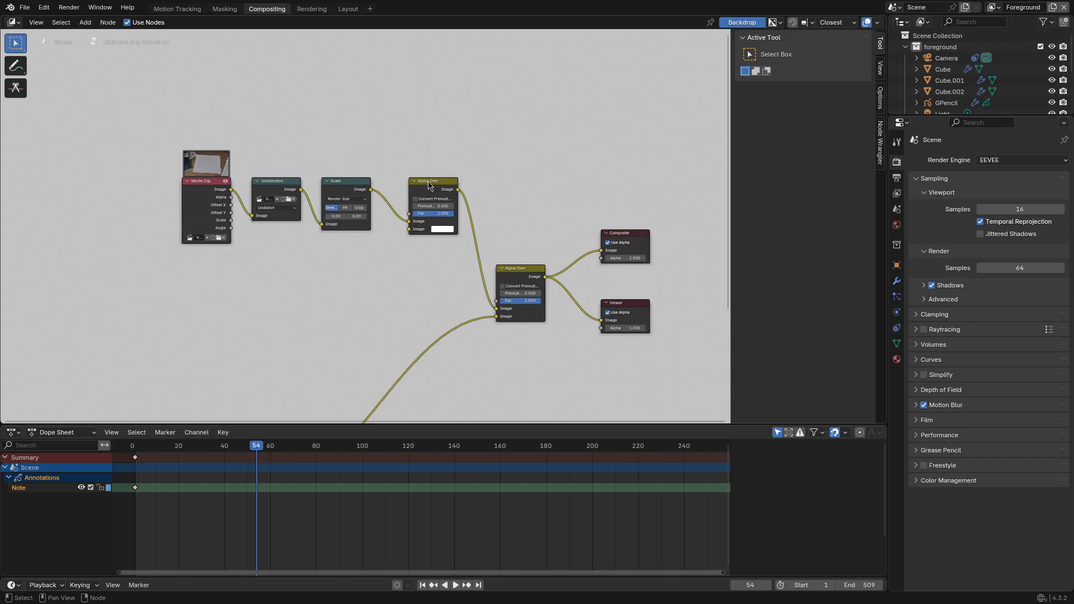
{"action": "left_click", "coordinate": [429, 183]}
{"action": "key", "text": "x"}
{"action": "key", "text": "x"}
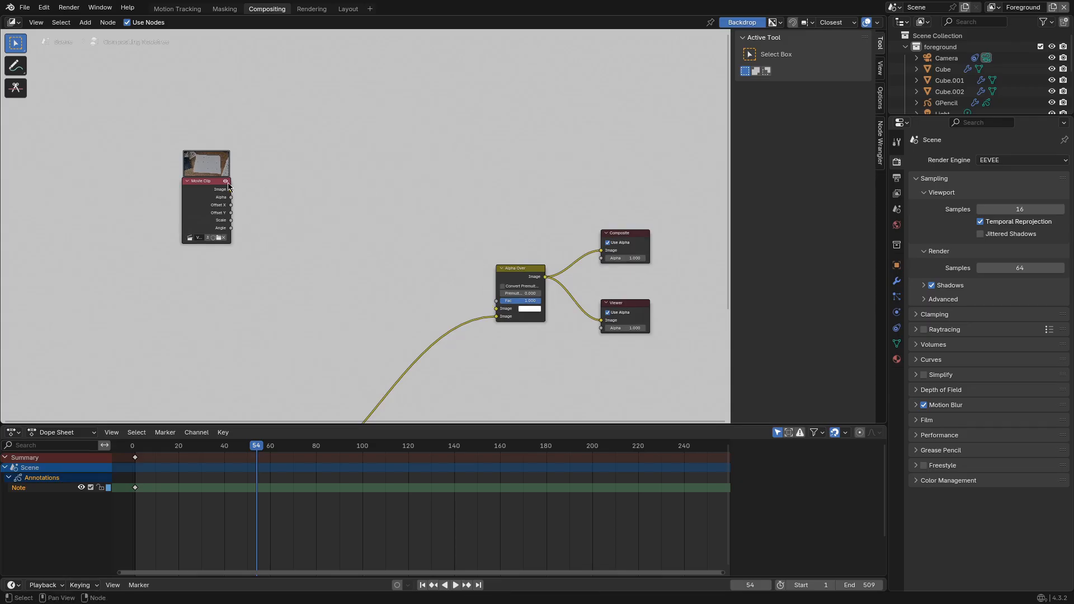
Connect the Movie Clip image to the remaining Alpha Over's first image input and delete the background collection
{"action": "left_click_drag", "start_coordinate": [491, 307], "coordinate": [496, 308]}
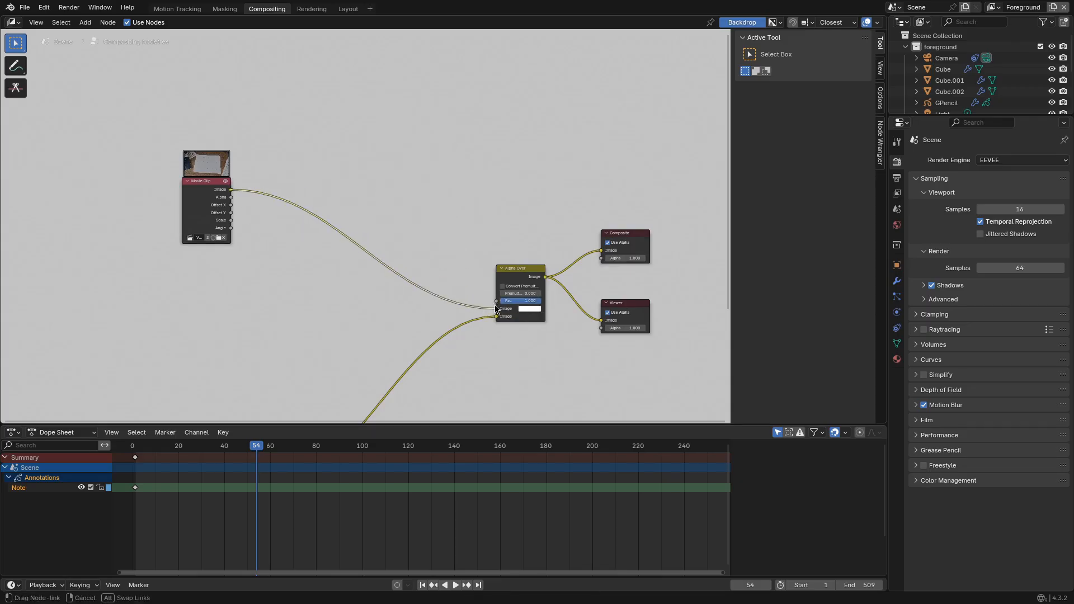
{"action": "scroll", "coordinate": [914, 84], "scroll_direction": "down", "scroll_amount": 3}
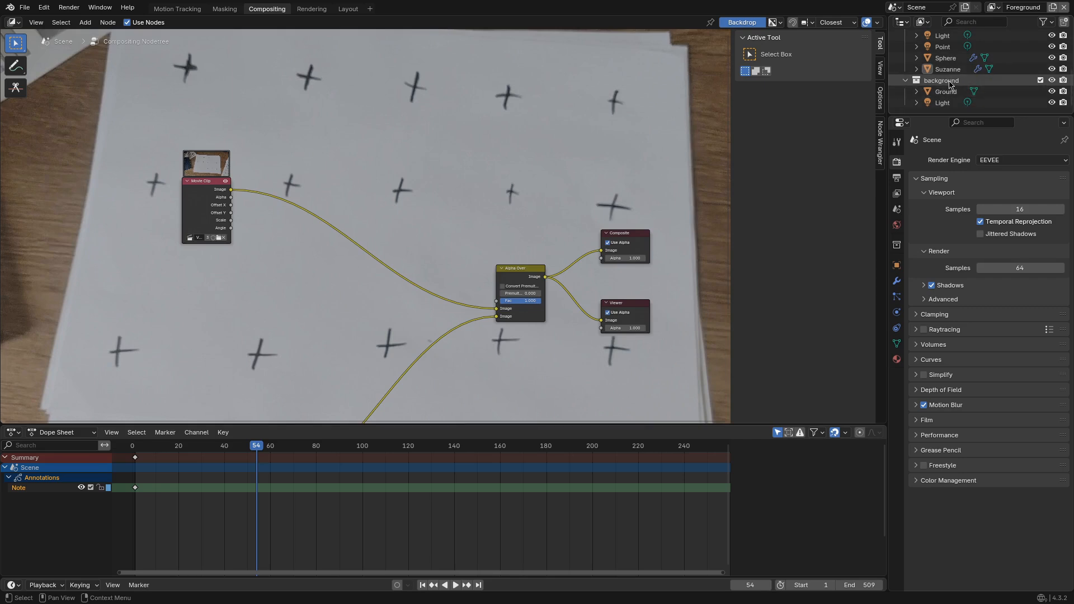
{"action": "scroll", "coordinate": [951, 89], "scroll_direction": "up", "scroll_amount": 3}
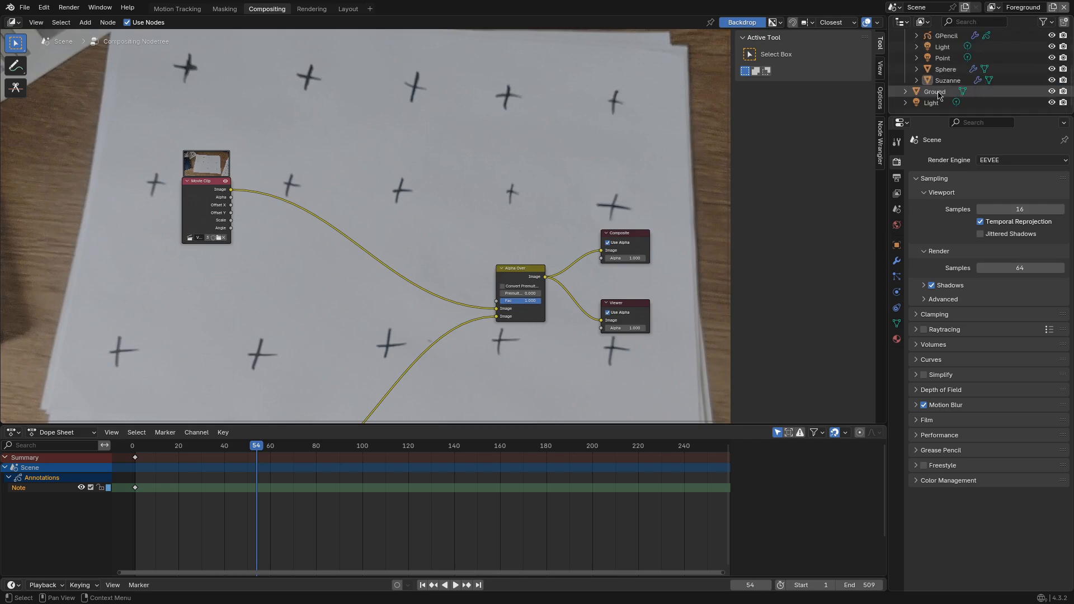
{"action": "scroll", "coordinate": [963, 93], "scroll_direction": "up", "scroll_amount": 2}
Move the Movie Clip and Foreground Render Layers nodes closer to the Alpha Over node and hide the node editor's sidebar
{"action": "left_click_drag", "start_coordinate": [212, 183], "coordinate": [374, 235]}
{"action": "middle_click_drag", "start_coordinate": [391, 306], "coordinate": [457, 172]}
{"action": "left_click_drag", "start_coordinate": [302, 346], "coordinate": [432, 234]}
{"action": "key", "text": "n"}
{"action": "middle_click_drag", "start_coordinate": [499, 197], "coordinate": [354, 297]}
{"action": "scroll", "coordinate": [354, 263], "scroll_direction": "up", "scroll_amount": 4}
Add a Mask node above the Movie Clip node and assign the existing mask to it
{"action": "key", "text": "shift+a"}
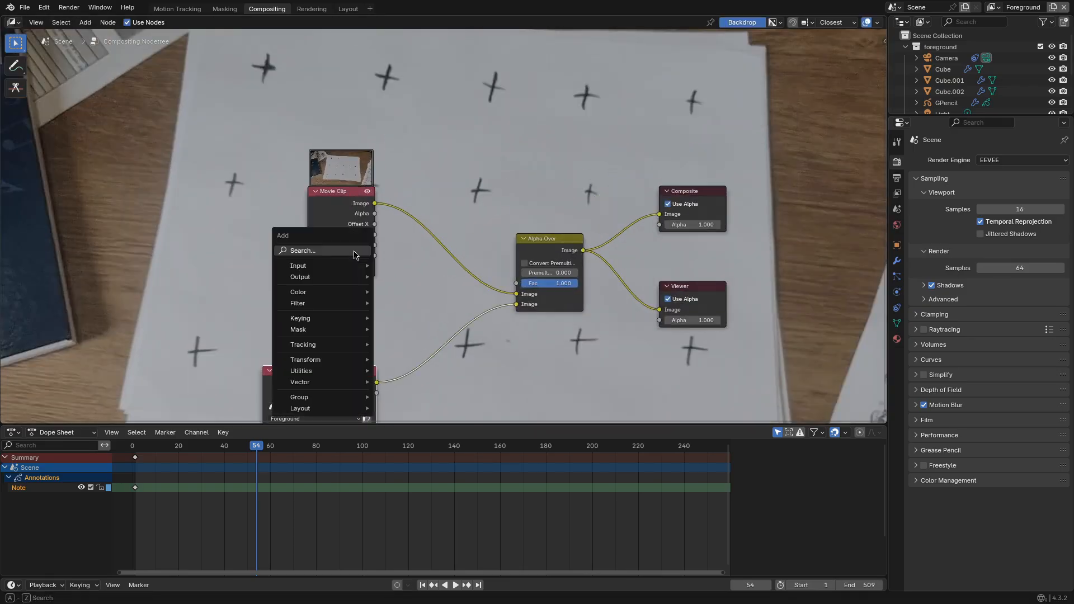
{"action": "type", "text": "mask"}
{"action": "key", "text": "Return"}
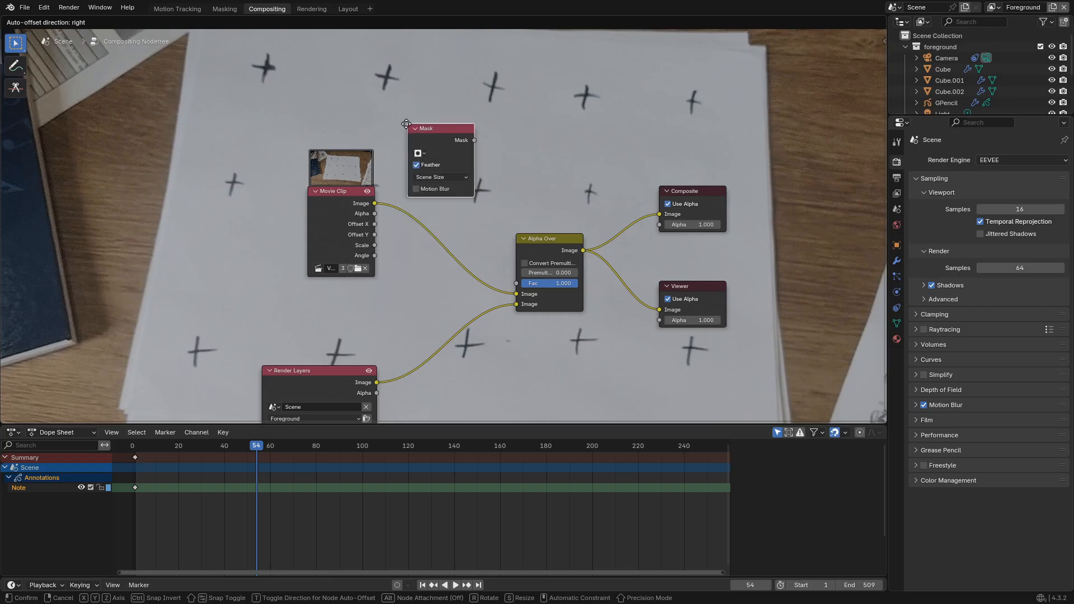
{"action": "left_click", "coordinate": [409, 124]}
{"action": "left_click", "coordinate": [423, 155]}
{"action": "left_click", "coordinate": [428, 167]}
{"action": "middle_click_drag", "start_coordinate": [464, 185], "coordinate": [417, 218]}
{"action": "scroll", "coordinate": [418, 218], "scroll_direction": "up", "scroll_amount": 4}
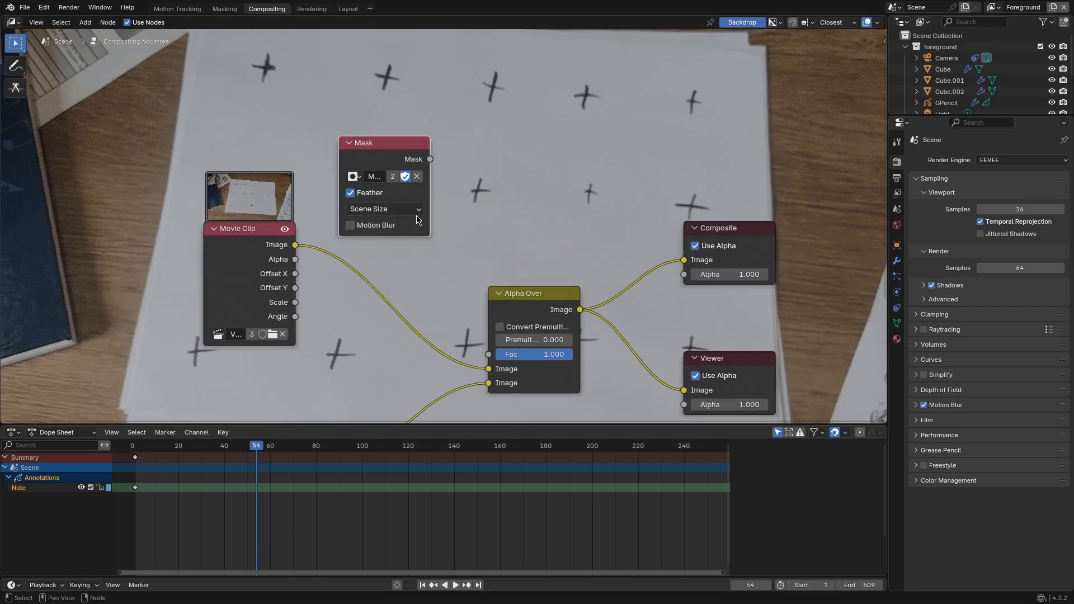
Duplicate the Alpha Over node and insert the copy on the link between the Movie Clip and the original Alpha Over
{"action": "left_click", "coordinate": [508, 308]}
{"action": "key", "text": "shift+d"}
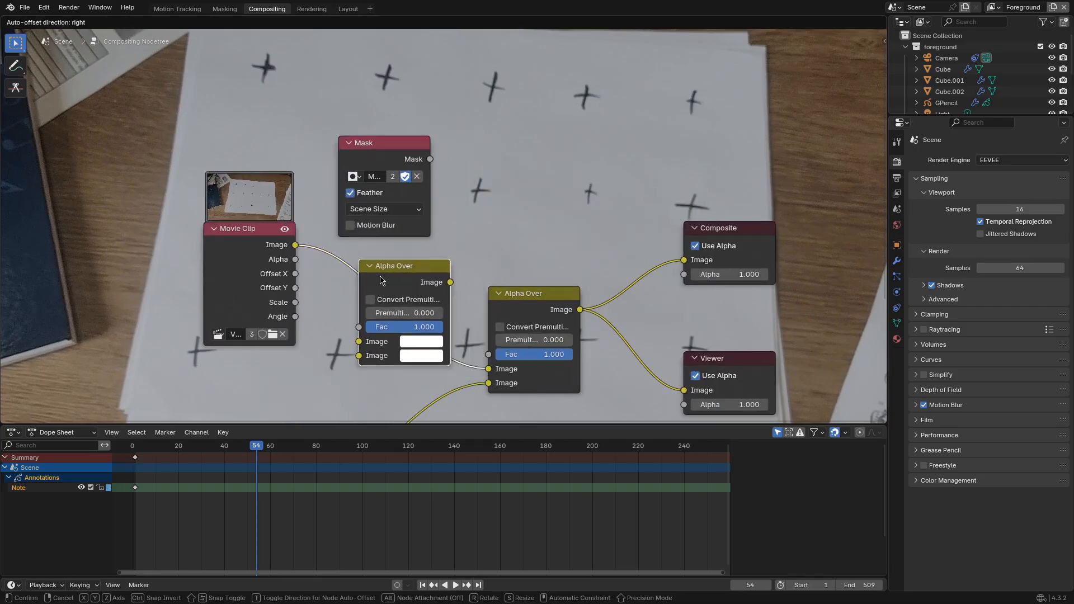
{"action": "key", "text": "Escape"}
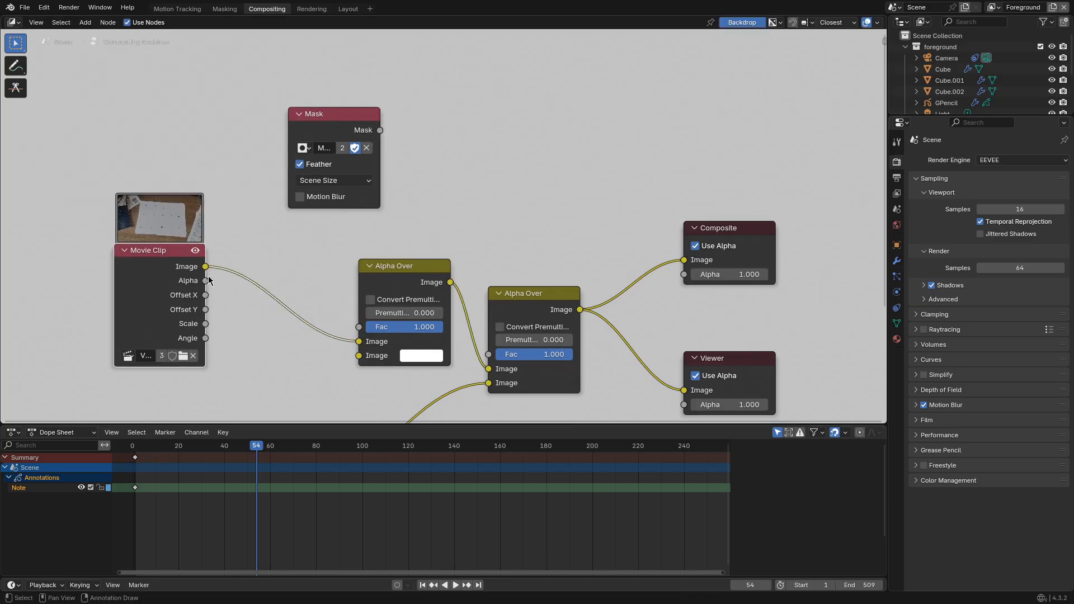
Feed the Movie Clip image through a new Gaussian Blur node of X and Y 35 into the new Alpha Over's second image input
{"action": "left_click_drag", "start_coordinate": [318, 350], "coordinate": [372, 329]}
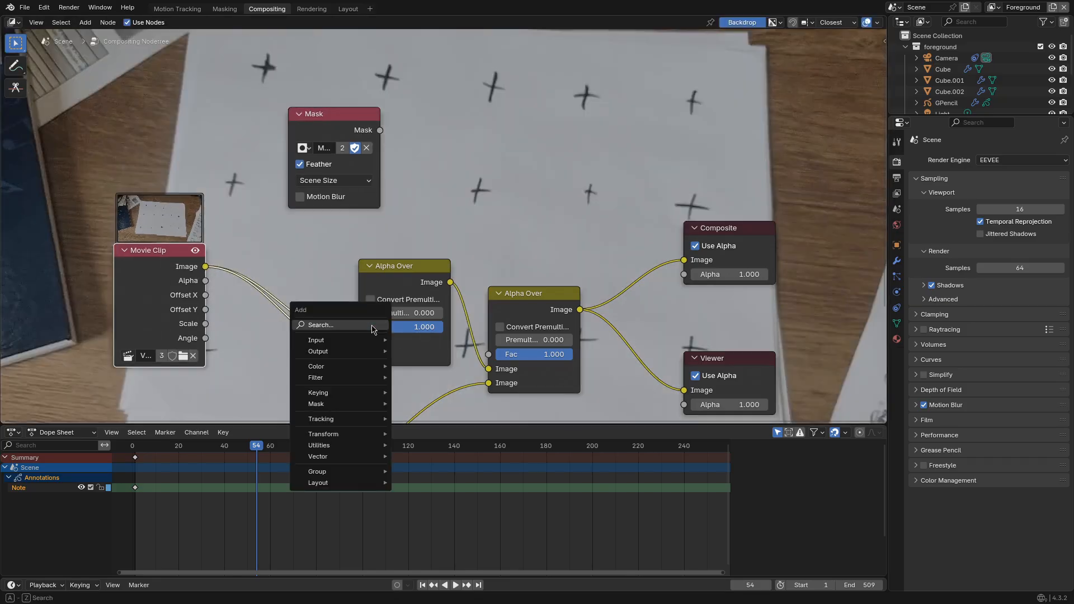
{"action": "type", "text": "blur"}
{"action": "key", "text": "Return"}
{"action": "left_click", "coordinate": [296, 311]}
{"action": "middle_click_drag", "start_coordinate": [296, 311], "coordinate": [333, 230]}
{"action": "scroll", "coordinate": [335, 285], "scroll_direction": "down", "scroll_amount": 4}
{"action": "left_click_drag", "start_coordinate": [305, 367], "coordinate": [363, 402]}
{"action": "scroll", "coordinate": [348, 349], "scroll_direction": "up", "scroll_amount": 4}
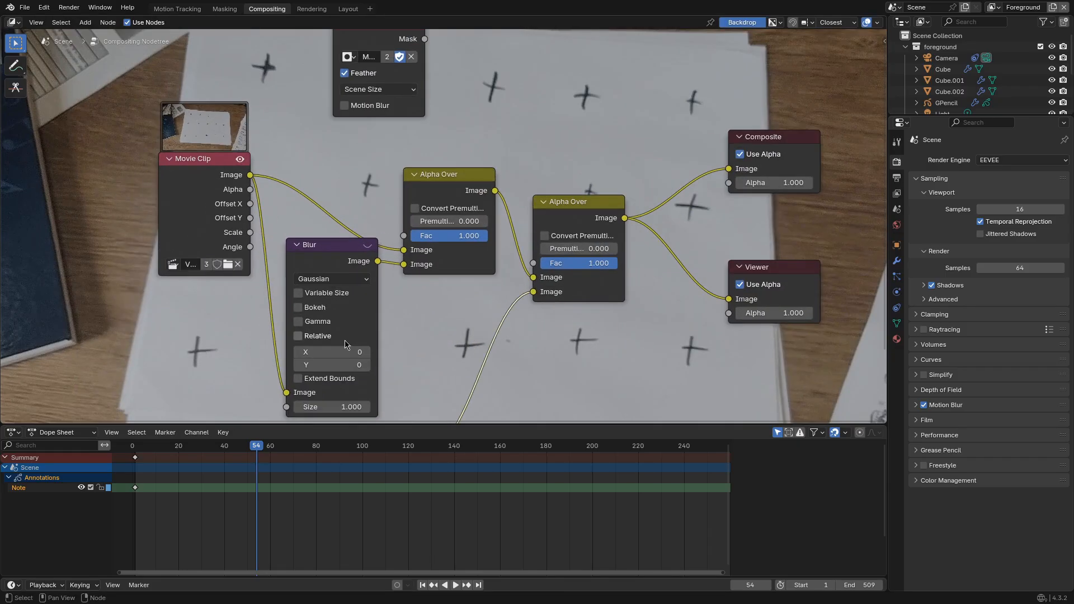
{"action": "left_click_drag", "start_coordinate": [332, 352], "coordinate": [366, 365]}
Connect the Mask node's output to the first Alpha Over's Fac input and move the Mask node aside to make room
{"action": "middle_click_drag", "start_coordinate": [380, 261], "coordinate": [356, 328]}
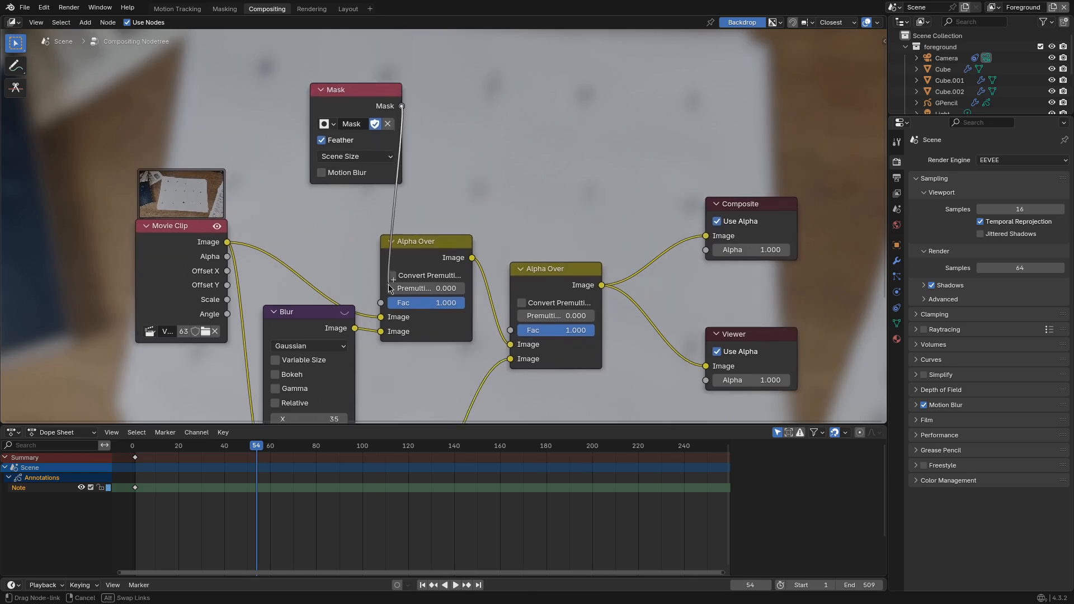
{"action": "left_click_drag", "start_coordinate": [386, 295], "coordinate": [382, 301]}
{"action": "left_click_drag", "start_coordinate": [345, 96], "coordinate": [289, 109]}
{"action": "scroll", "coordinate": [340, 230], "scroll_direction": "down", "scroll_amount": 3}
{"action": "middle_click_drag", "start_coordinate": [314, 306], "coordinate": [335, 315]}
{"action": "scroll", "coordinate": [343, 283], "scroll_direction": "up", "scroll_amount": 4}
{"action": "scroll", "coordinate": [339, 313], "scroll_direction": "down", "scroll_amount": 4}
Duplicate the Blur node onto the link between Mask and Alpha Over, and set its X and Y to 44
{"action": "left_click", "coordinate": [338, 336]}
{"action": "key", "text": "shift+d"}
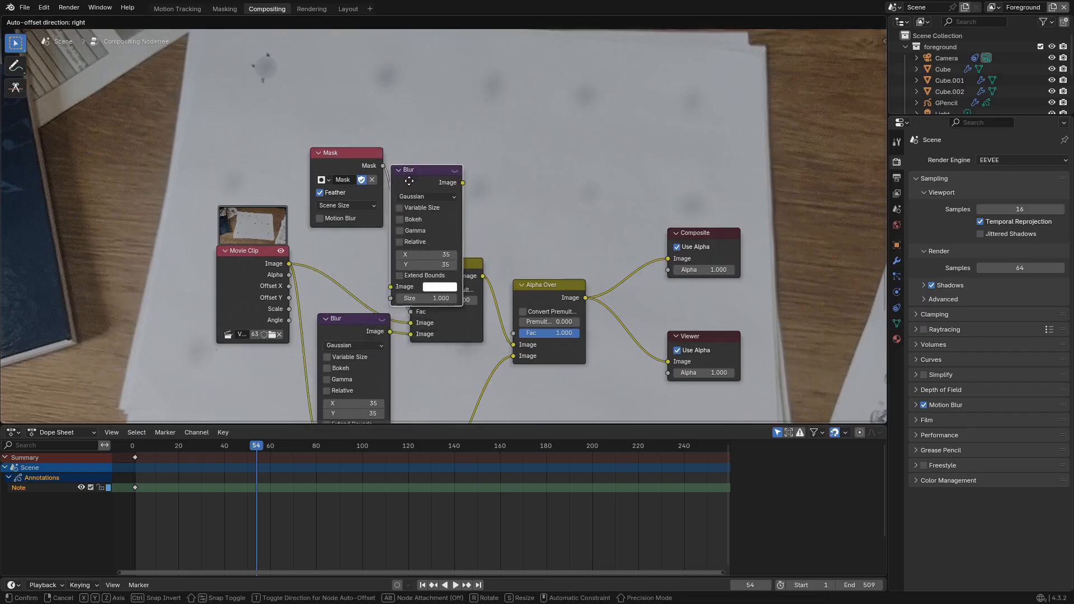
{"action": "left_click", "coordinate": [413, 174]}
{"action": "scroll", "coordinate": [439, 224], "scroll_direction": "up", "scroll_amount": 1}
{"action": "mouse_move", "coordinate": [440, 242]}
{"action": "left_mouse_down"}
{"action": "mouse_move", "coordinate": [448, 253]}
{"action": "mouse_move", "coordinate": [440, 241]}
{"action": "left_mouse_up"}
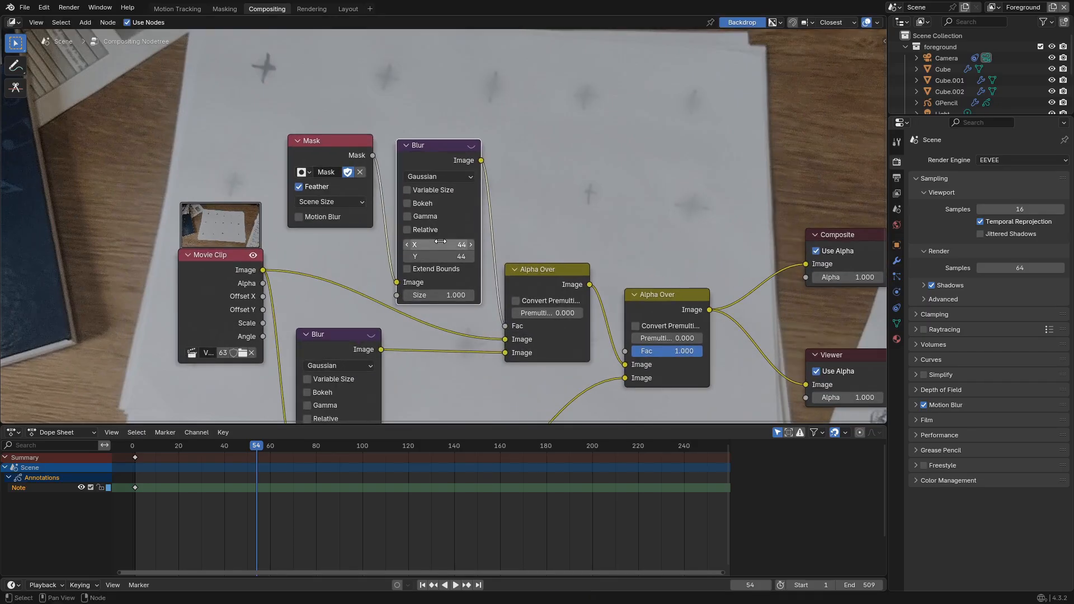
{"action": "key", "text": "shift+a"}
{"action": "left_click", "coordinate": [413, 227]}
{"action": "key", "text": "Return"}
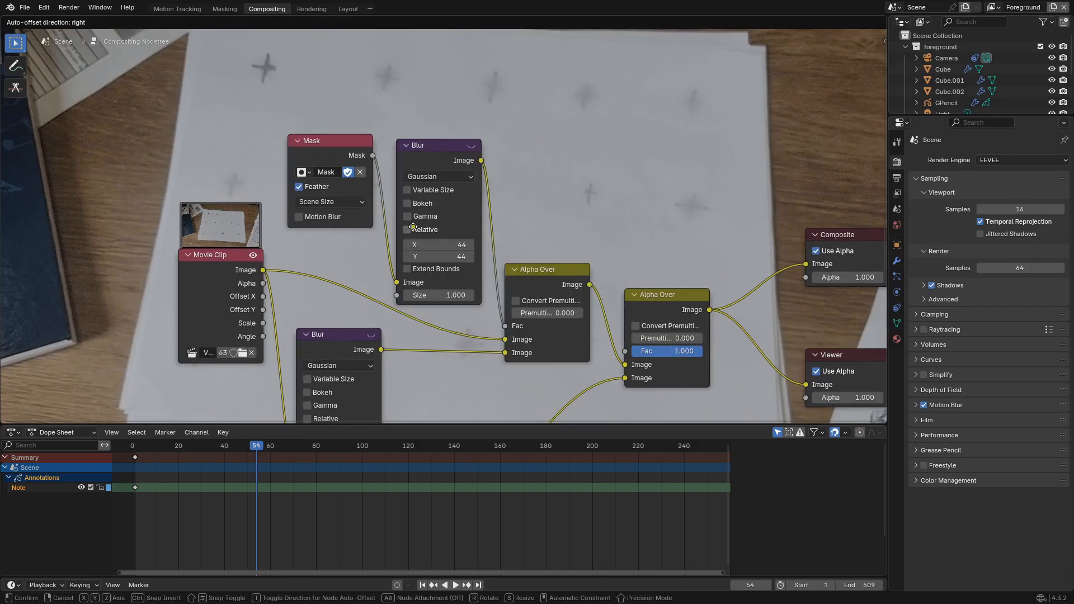
{"action": "key", "text": "Escape"}
Insert a Dilate/Erode node with distance 10 between the Mask and its Blur, and set that Blur's X and Y to 13
{"action": "key", "text": "shift+a"}
{"action": "type", "text": "dil"}
{"action": "key", "text": "Return"}
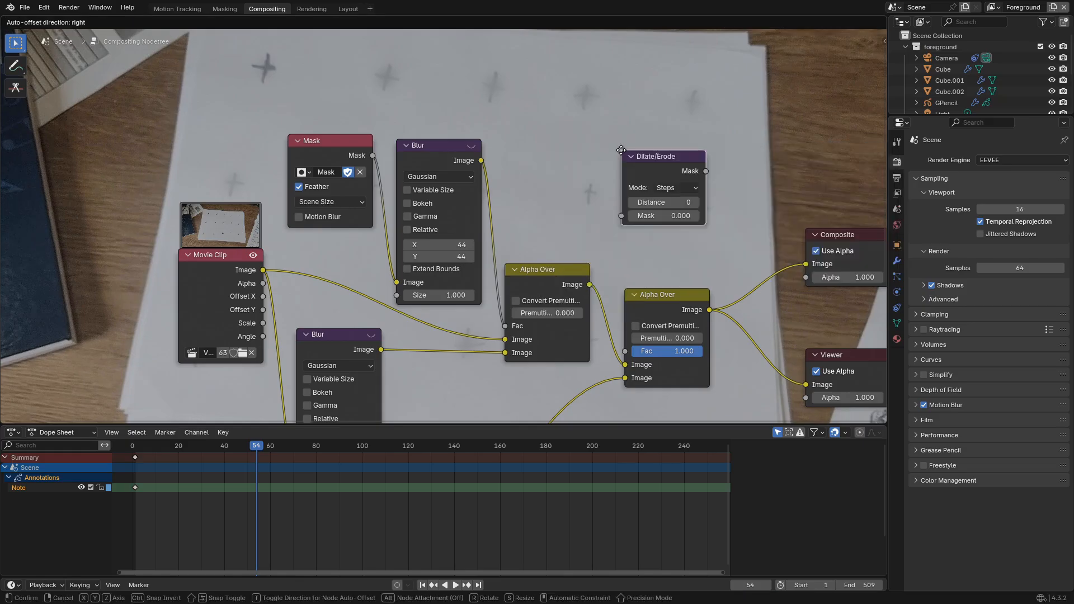
{"action": "left_click", "coordinate": [410, 171]}
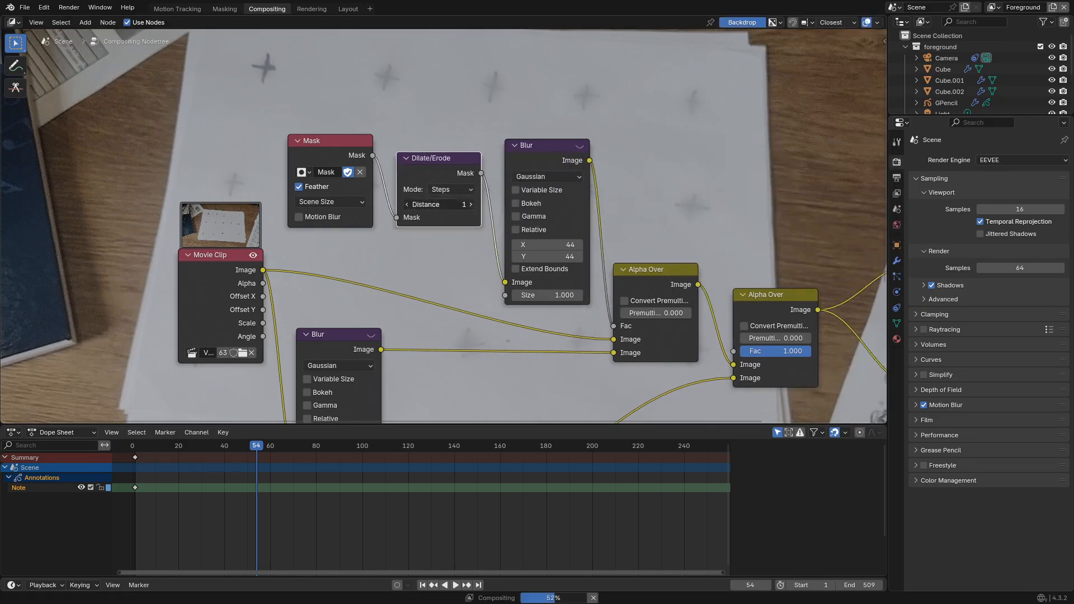
{"action": "left_click", "coordinate": [471, 206]}
{"action": "left_click", "coordinate": [471, 205]}
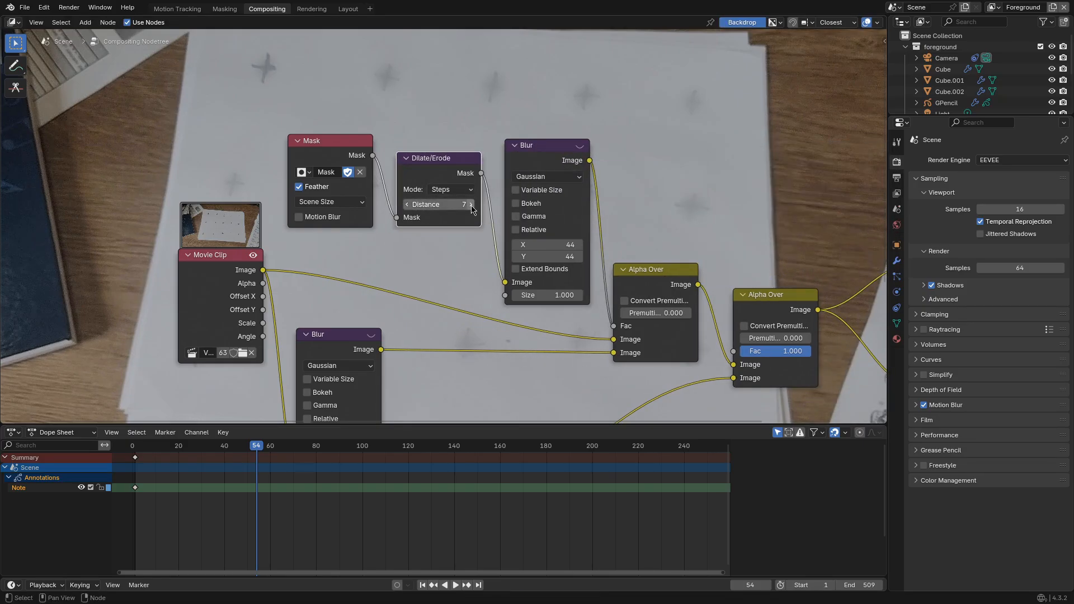
{"action": "left_click_drag", "start_coordinate": [561, 246], "coordinate": [508, 256]}
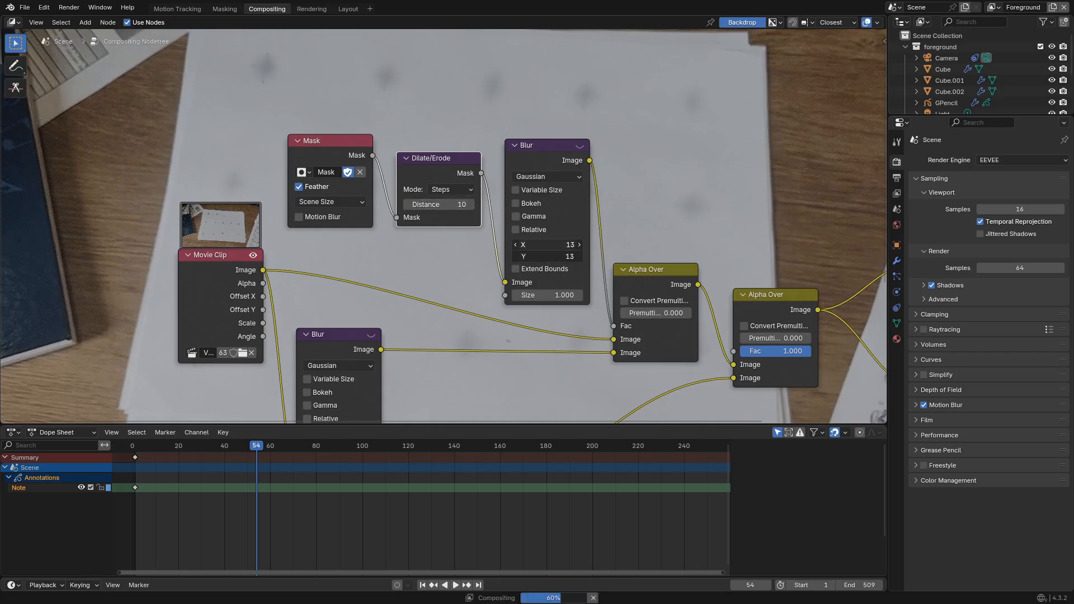
Insert a Translate node on the link between the Movie Clip and the footage's Blur node
{"action": "middle_click_drag", "start_coordinate": [497, 140], "coordinate": [478, 170]}
{"action": "middle_click_drag", "start_coordinate": [418, 325], "coordinate": [428, 243]}
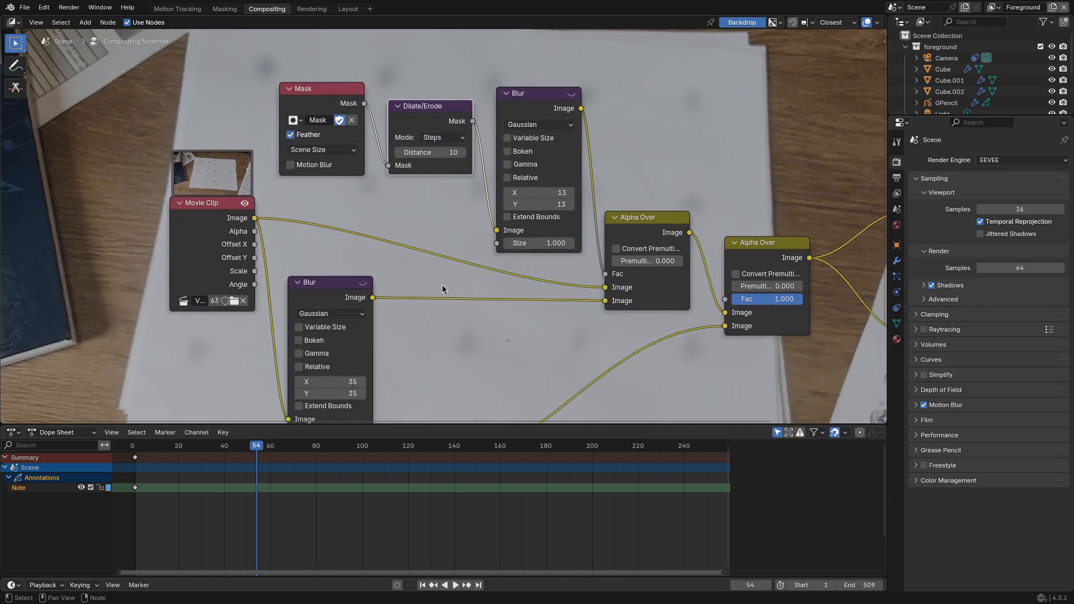
{"action": "key", "text": "shift+a"}
{"action": "type", "text": "tra"}
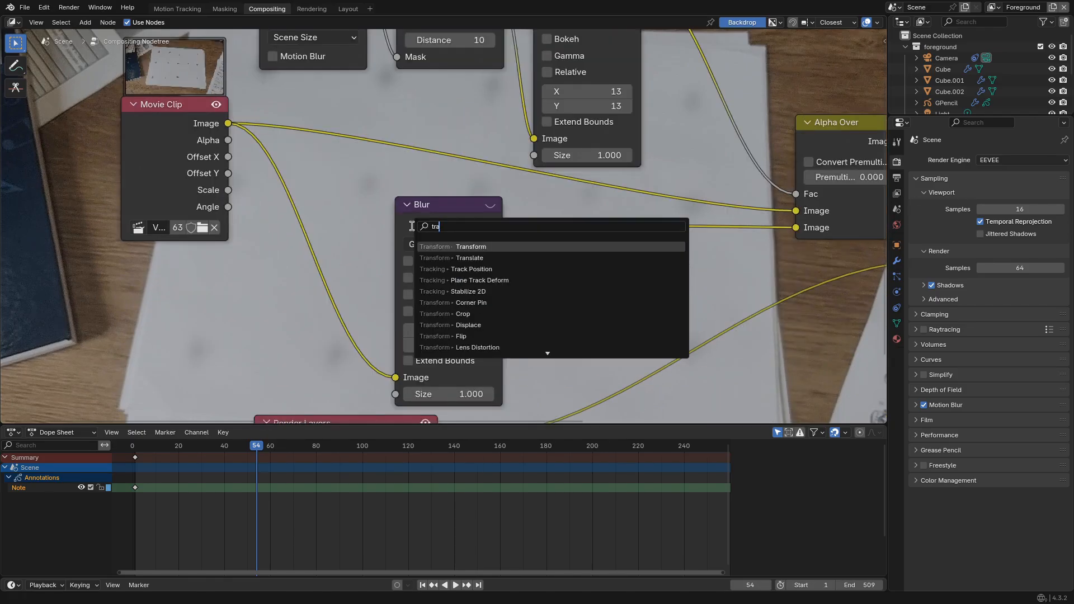
{"action": "left_click", "coordinate": [469, 258]}
{"action": "left_click", "coordinate": [331, 279]}
{"action": "middle_click_drag", "start_coordinate": [338, 330], "coordinate": [341, 297]}
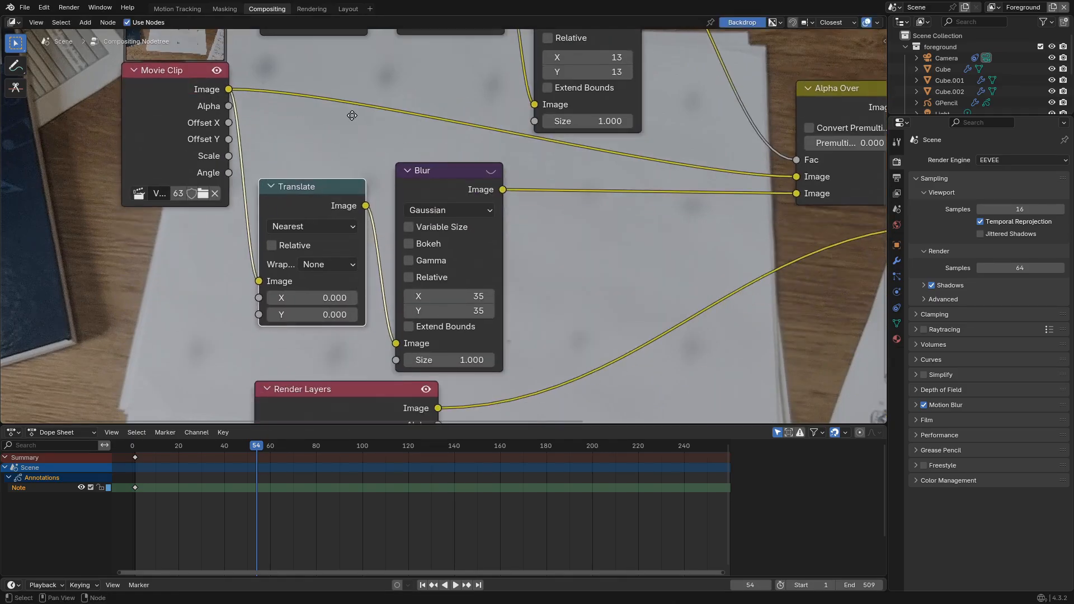
Set the Translate node's offset to X 53.1 and Y 29.69
{"action": "left_click_drag", "start_coordinate": [341, 297], "coordinate": [310, 302]}
{"action": "middle_click_drag", "start_coordinate": [310, 302], "coordinate": [189, 164]}
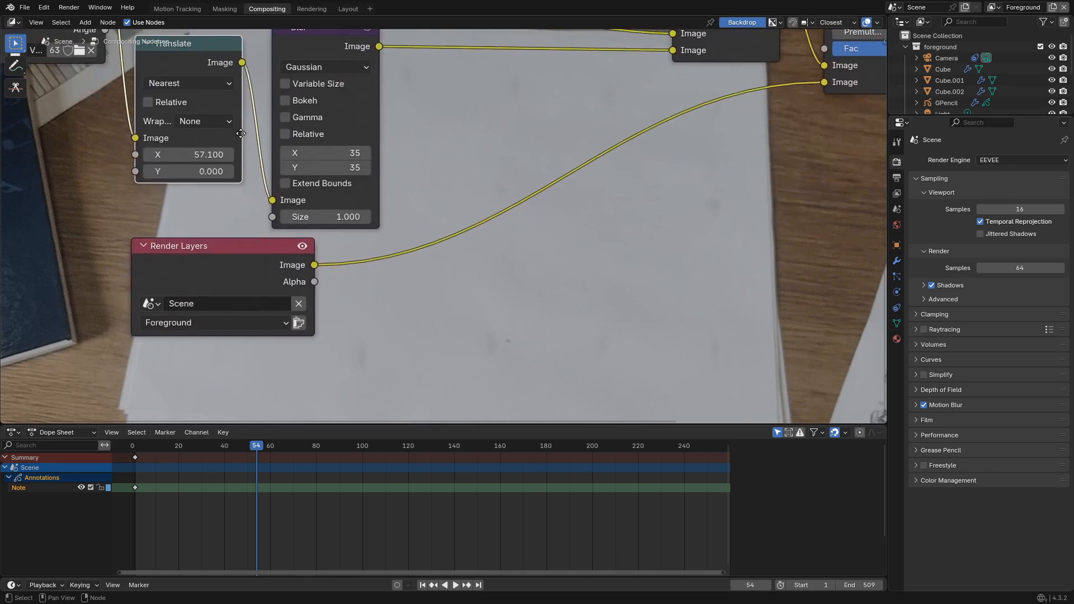
{"action": "mouse_move", "coordinate": [191, 177]}
{"action": "left_mouse_down"}
{"action": "mouse_move", "coordinate": [205, 177]}
{"action": "mouse_move", "coordinate": [139, 177]}
{"action": "mouse_move", "coordinate": [212, 177]}
{"action": "left_mouse_up"}
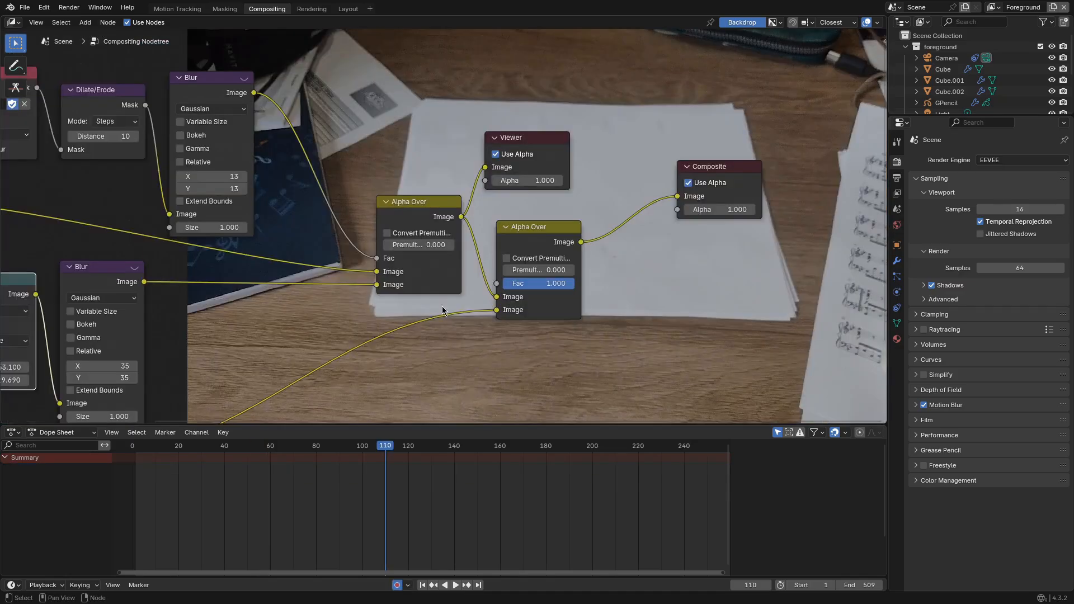
Move the Foreground Render Layers node to just below the two Alpha Over nodes
{"action": "left_click_drag", "start_coordinate": [259, 333], "coordinate": [514, 277]}
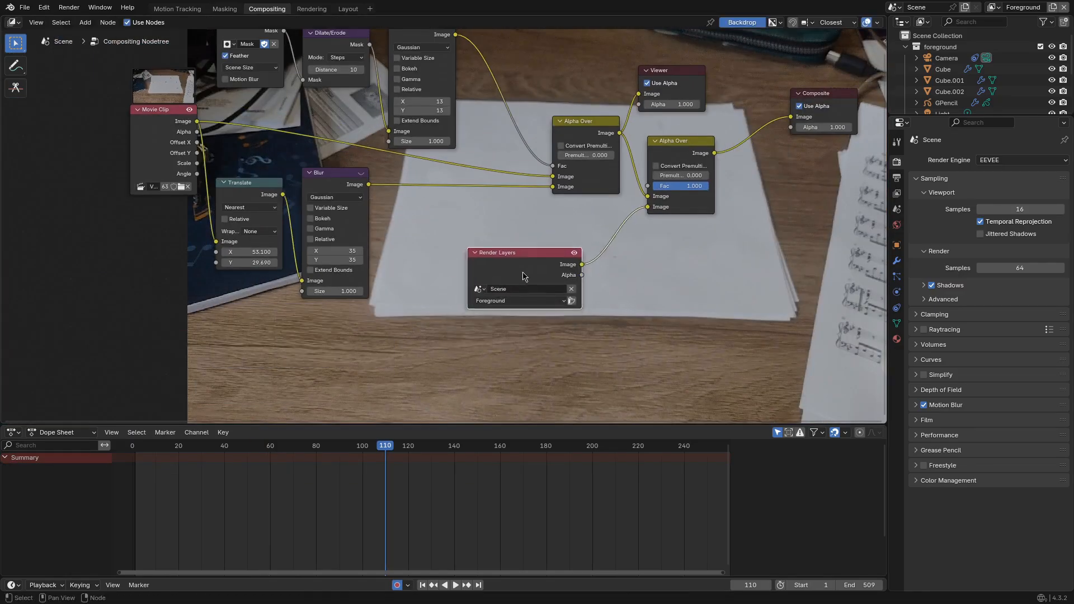
{"action": "middle_click_drag", "start_coordinate": [515, 277], "coordinate": [396, 342]}
{"action": "scroll", "coordinate": [396, 342], "scroll_direction": "up", "scroll_amount": 3}
{"action": "left_click_drag", "start_coordinate": [396, 345], "coordinate": [421, 321]}
Delete the Viewer node from the compositing tree
{"action": "left_click", "coordinate": [583, 109]}
{"action": "key", "text": "x"}
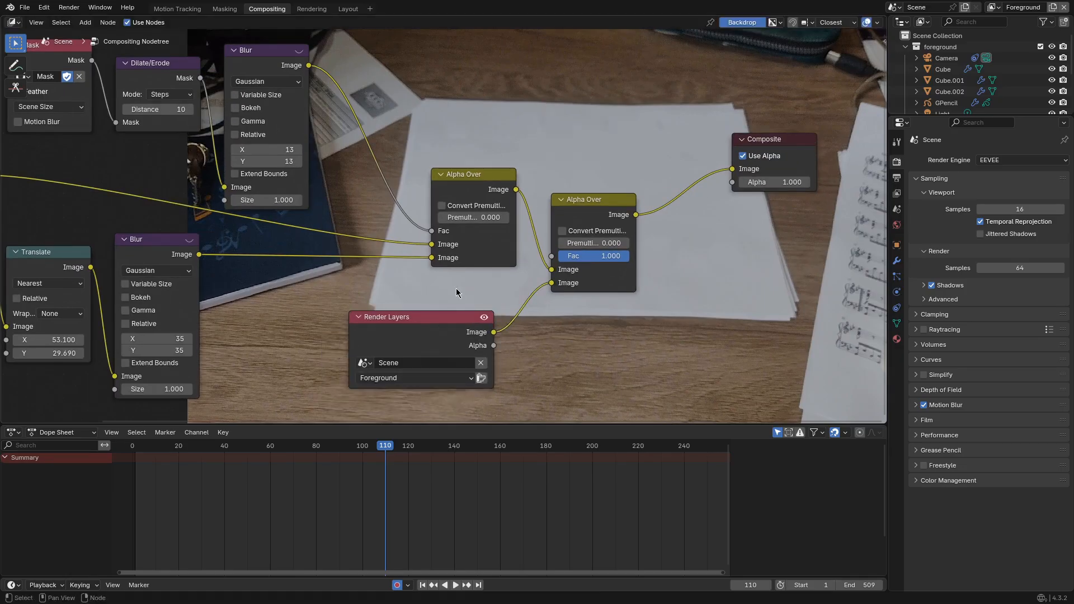
{"action": "middle_click_drag", "start_coordinate": [384, 259], "coordinate": [518, 297]}
{"action": "scroll", "coordinate": [518, 297], "scroll_direction": "down", "scroll_amount": 5}
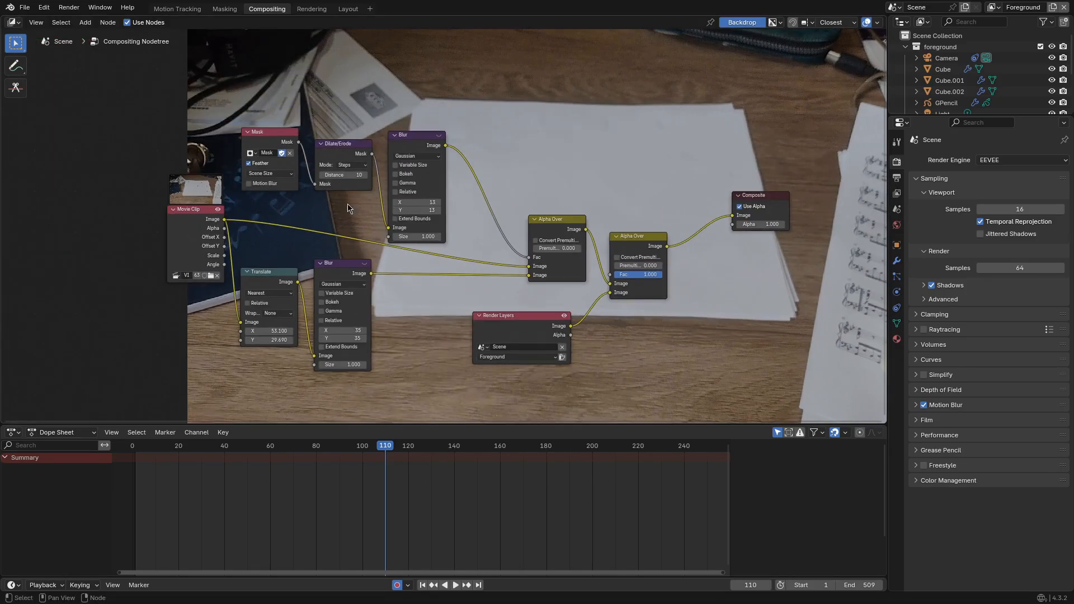
Render frame 110 to examine the composited result
{"action": "middle_click_drag", "start_coordinate": [679, 173], "coordinate": [520, 222]}
{"action": "scroll", "coordinate": [503, 252], "scroll_direction": "up", "scroll_amount": 2}
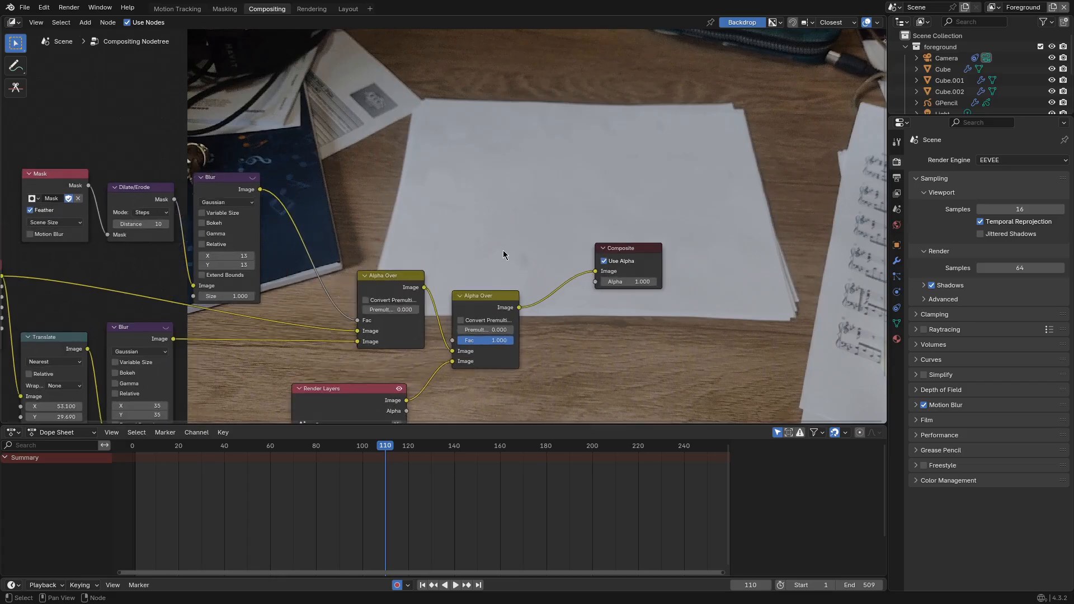
{"action": "key", "text": "F12"}
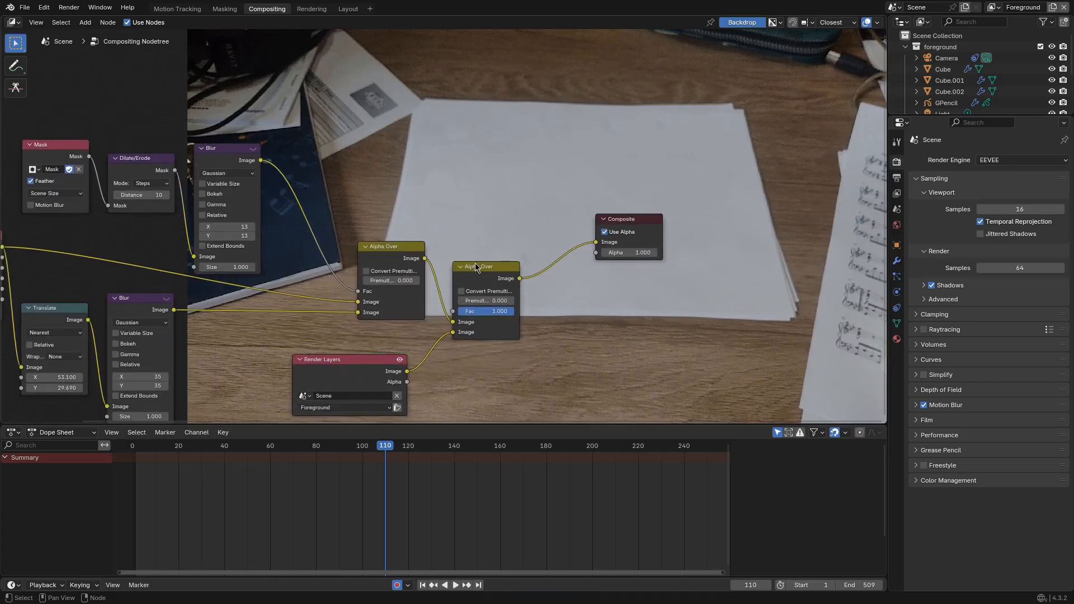
Switch to the Layout workspace and delete the ground plane under the objects
{"action": "left_click", "coordinate": [348, 8]}
{"action": "scroll", "coordinate": [492, 255], "scroll_direction": "down", "scroll_amount": 6}
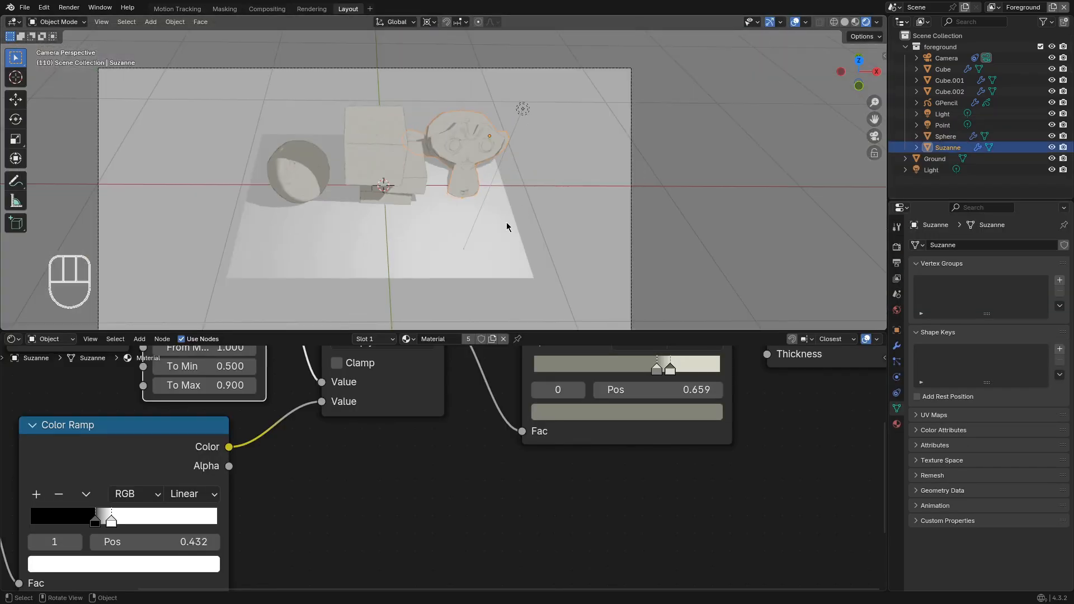
{"action": "left_click", "coordinate": [506, 227]}
{"action": "key", "text": "x"}
{"action": "left_click", "coordinate": [507, 223]}
{"action": "scroll", "coordinate": [458, 200], "scroll_direction": "up", "scroll_amount": 4}
Make the render's film background transparent so the footage shows behind the objects
{"action": "left_click", "coordinate": [897, 247]}
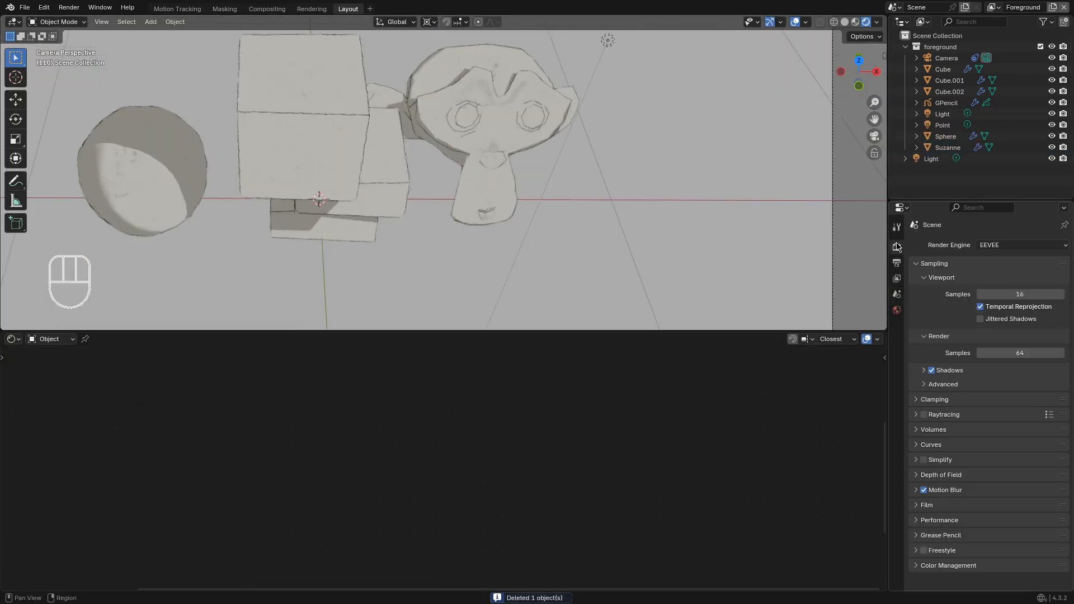
{"action": "left_click", "coordinate": [941, 503]}
{"action": "scroll", "coordinate": [971, 513], "scroll_direction": "down", "scroll_amount": 2}
{"action": "left_click", "coordinate": [976, 507]}
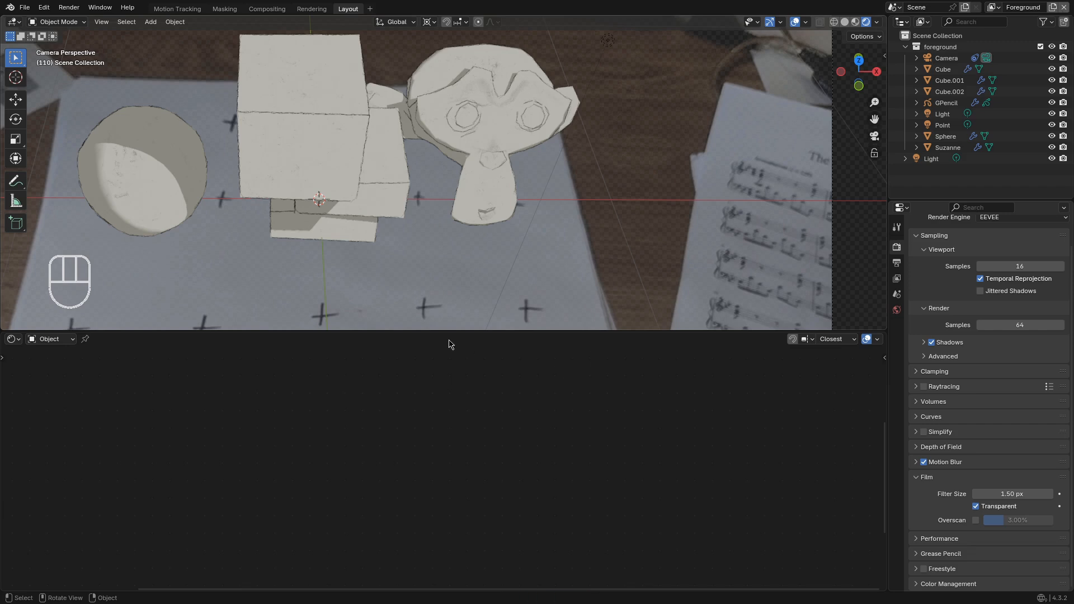
Set the opacity of the camera's background footage to 1
{"action": "left_click", "coordinate": [319, 100]}
{"action": "scroll", "coordinate": [503, 447], "scroll_direction": "down", "scroll_amount": 2}
{"action": "middle_click_drag", "start_coordinate": [661, 453], "coordinate": [522, 452]}
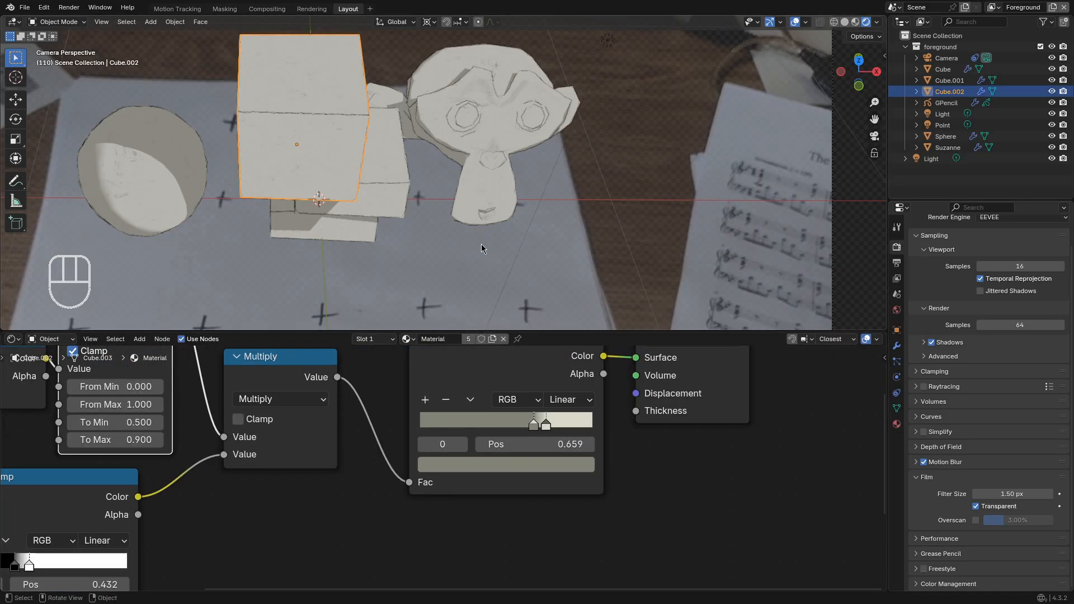
{"action": "left_click", "coordinate": [945, 58]}
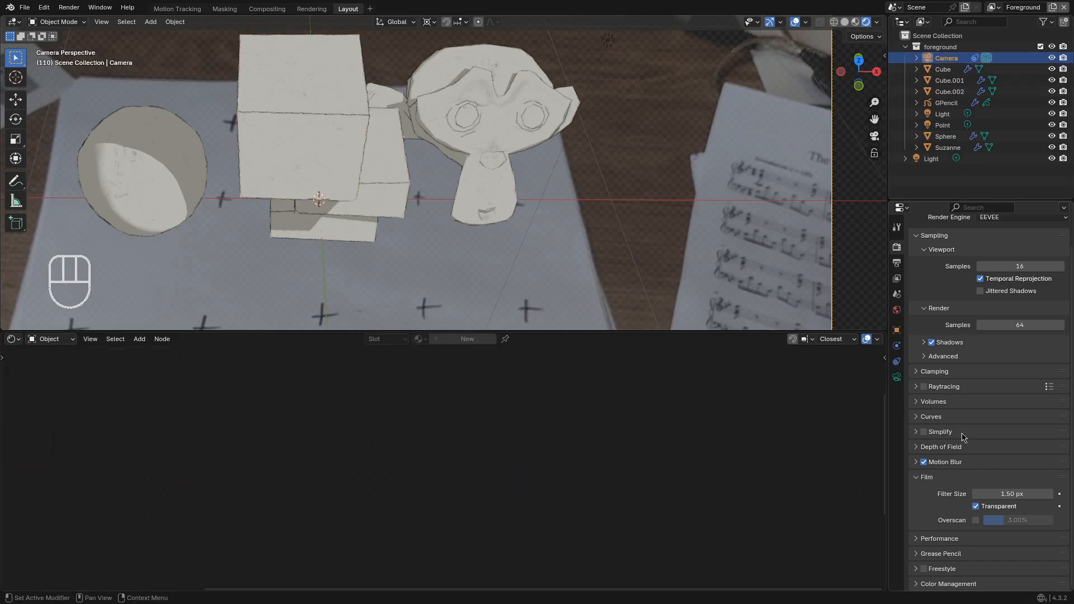
{"action": "left_click", "coordinate": [897, 376]}
{"action": "left_click", "coordinate": [958, 433]}
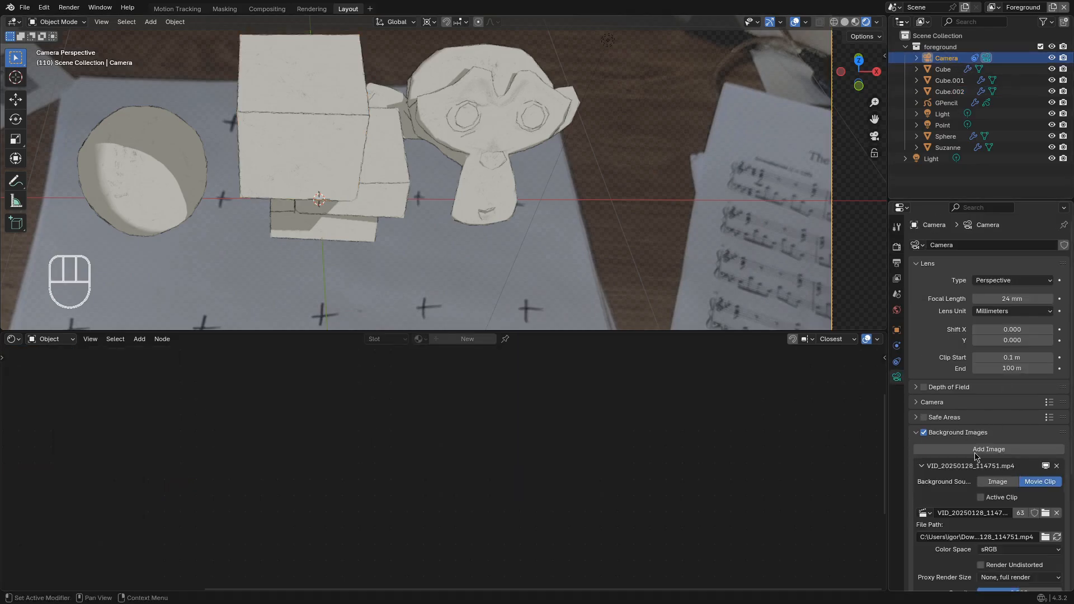
{"action": "scroll", "coordinate": [995, 471], "scroll_direction": "down", "scroll_amount": 4}
{"action": "left_click_drag", "start_coordinate": [1010, 459], "coordinate": [1062, 459]}
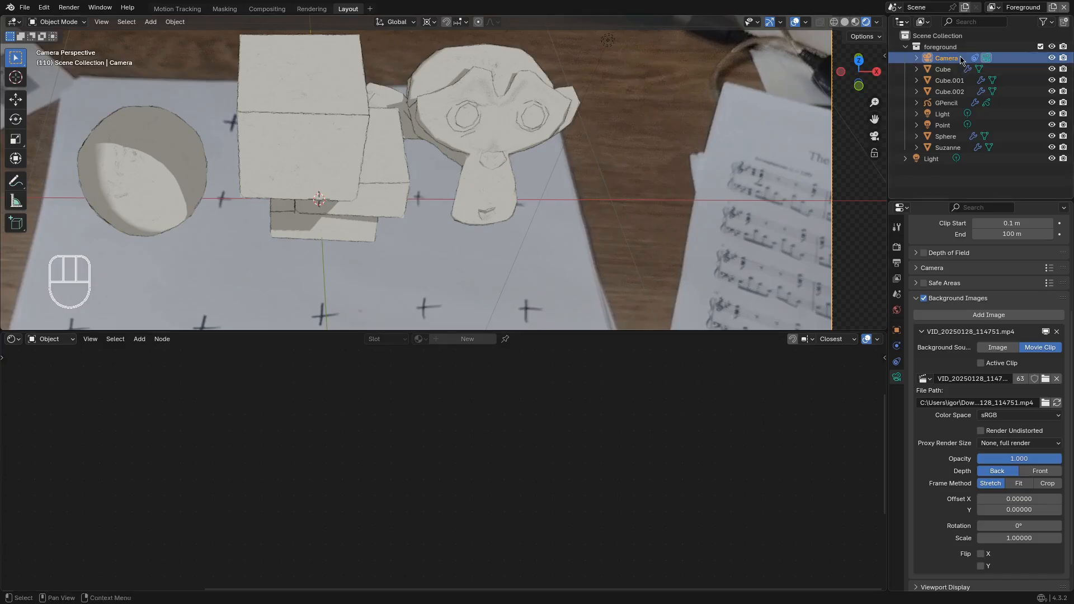
Sample the paper's colour from the footage for the light stop of the final Color Ramp in Suzanne's material
{"action": "left_click", "coordinate": [498, 126]}
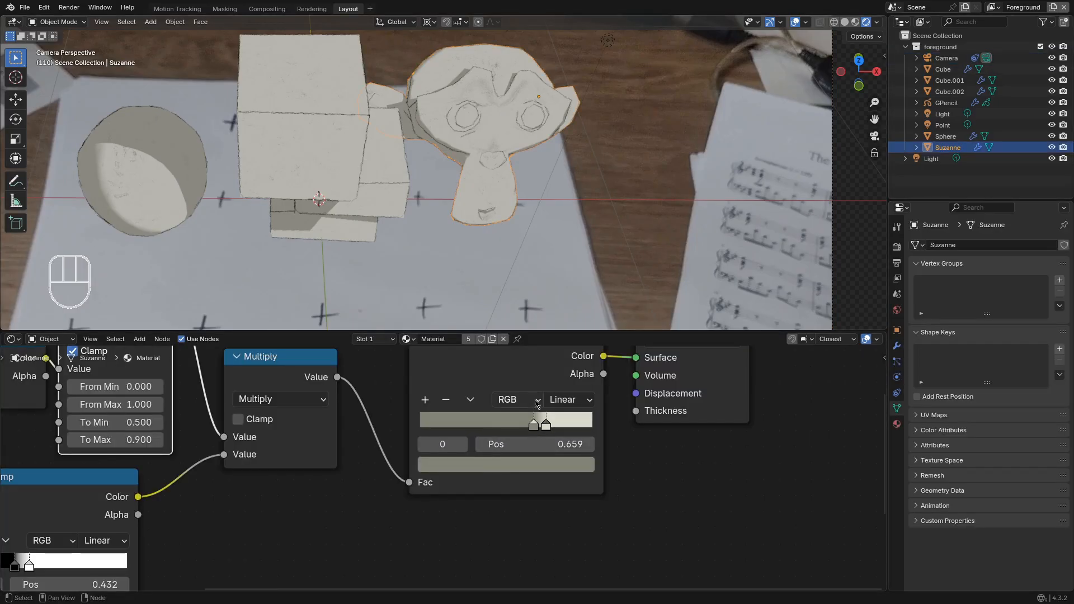
{"action": "left_click", "coordinate": [546, 425]}
{"action": "left_click", "coordinate": [554, 464]}
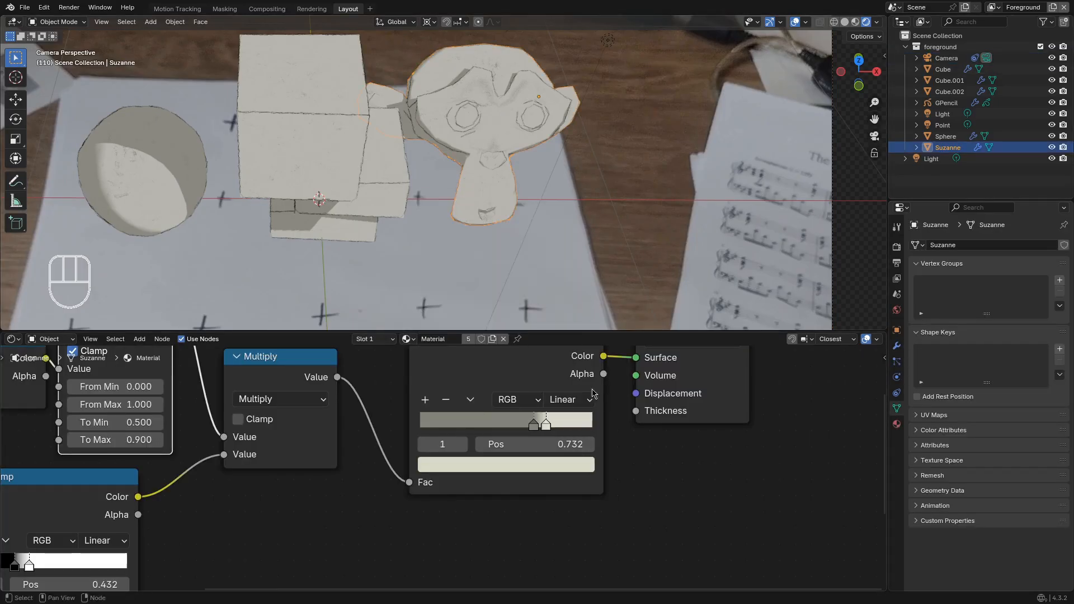
{"action": "left_click", "coordinate": [566, 462]}
{"action": "left_click", "coordinate": [563, 442]}
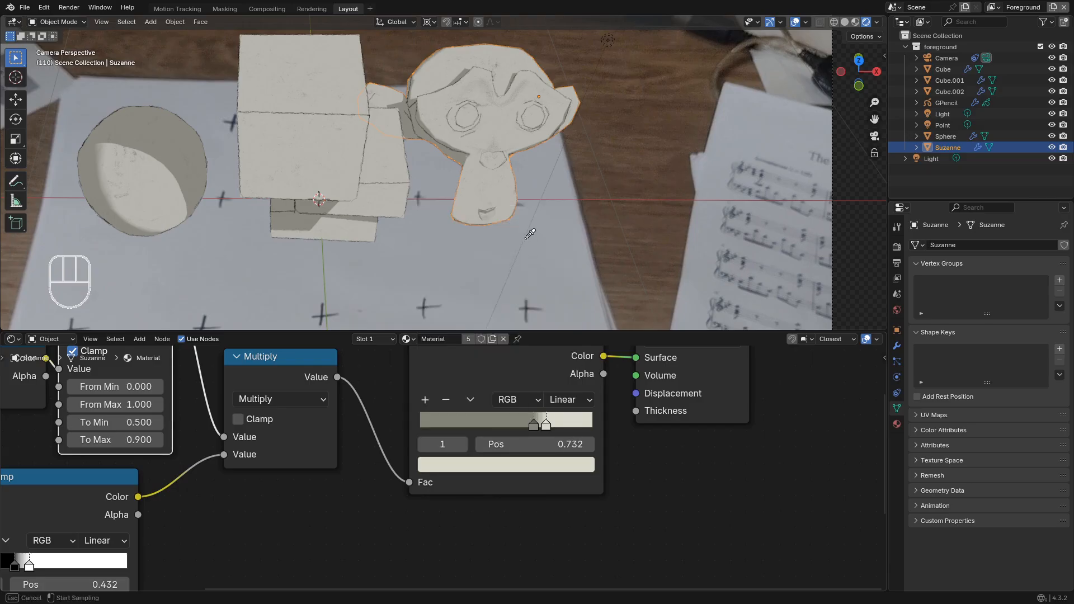
{"action": "left_click", "coordinate": [529, 234]}
{"action": "scroll", "coordinate": [445, 469], "scroll_direction": "up", "scroll_amount": 2}
Sample the paper's colour for the ramp's dark stop and darken it to a value of 0.237 (#7B7E86)
{"action": "left_click", "coordinate": [534, 423]}
{"action": "left_click", "coordinate": [559, 462]}
{"action": "left_click", "coordinate": [596, 403]}
{"action": "left_click", "coordinate": [466, 296]}
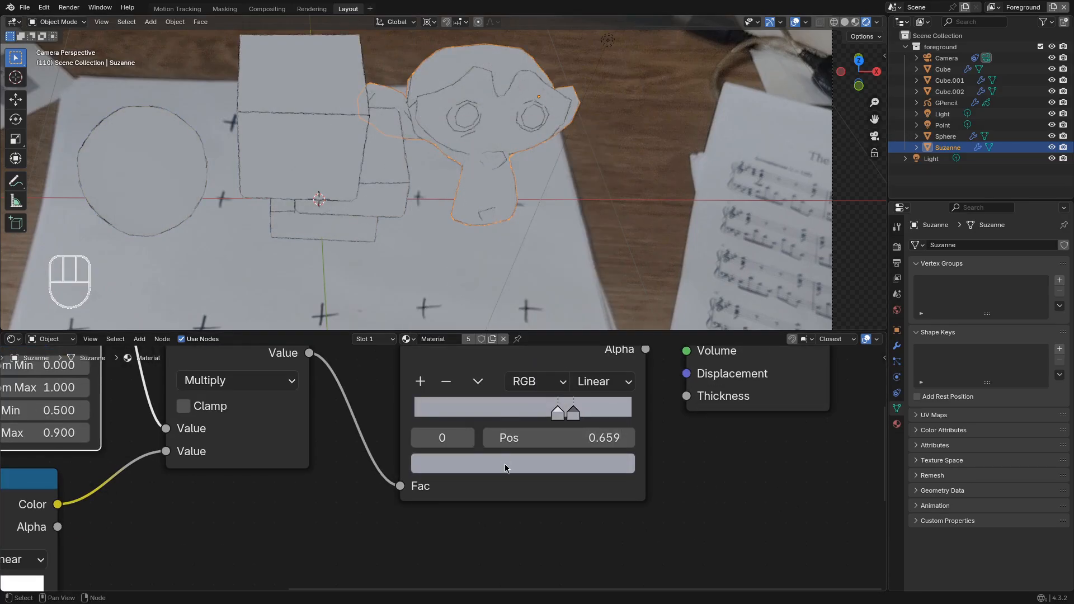
{"action": "left_click", "coordinate": [504, 462]}
{"action": "left_click_drag", "start_coordinate": [598, 187], "coordinate": [598, 205]}
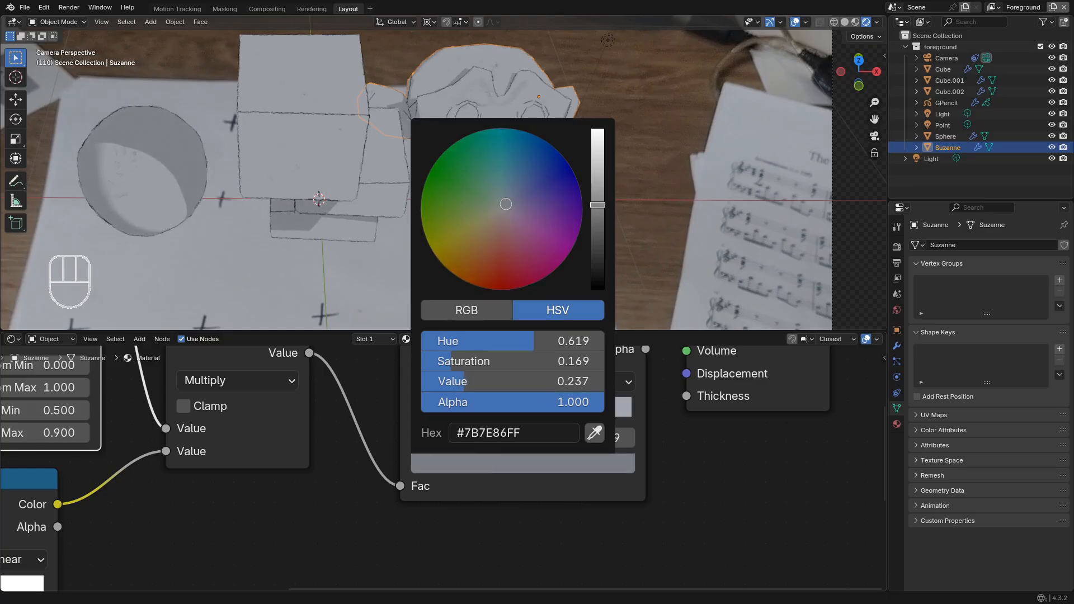
Play the animation to frame 210 and examine the objects' shading against the paper
{"action": "key", "text": "space"}
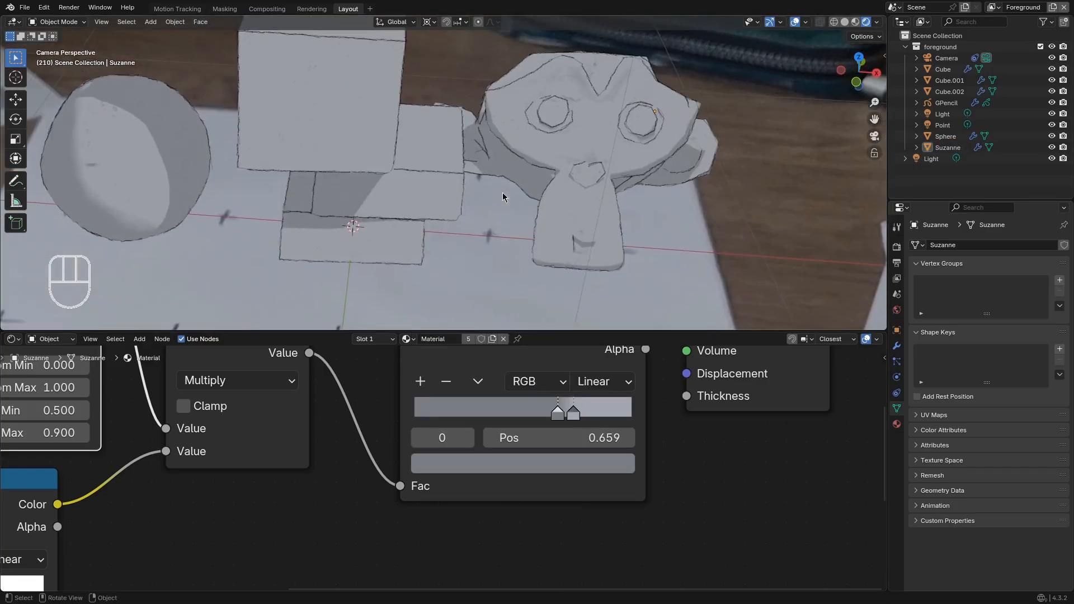
{"action": "scroll", "coordinate": [494, 181], "scroll_direction": "down", "scroll_amount": 2}
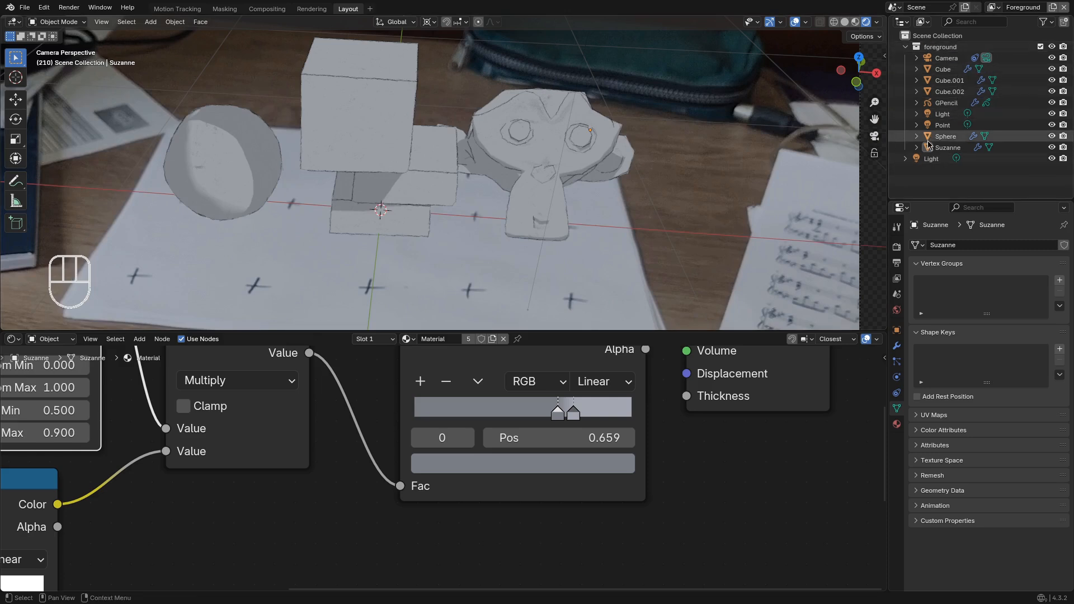
{"action": "scroll", "coordinate": [619, 201], "scroll_direction": "up", "scroll_amount": 2}
{"action": "middle_click_drag", "start_coordinate": [470, 225], "coordinate": [557, 233], "text": "shift"}
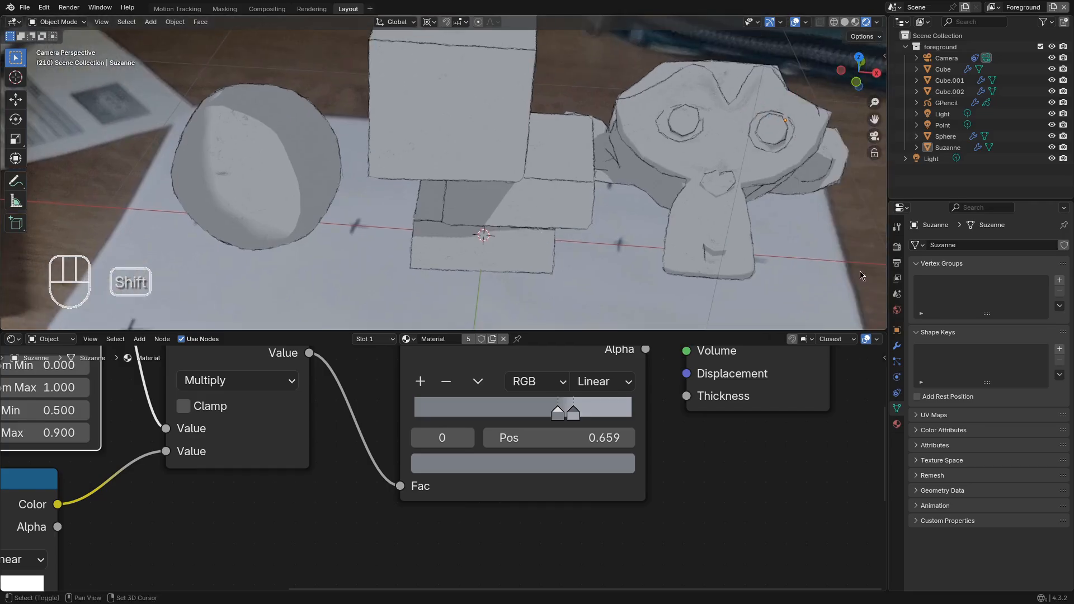
{"action": "left_click", "coordinate": [895, 261]}
{"action": "middle_click_drag", "start_coordinate": [439, 106], "coordinate": [417, 183], "text": "shift"}
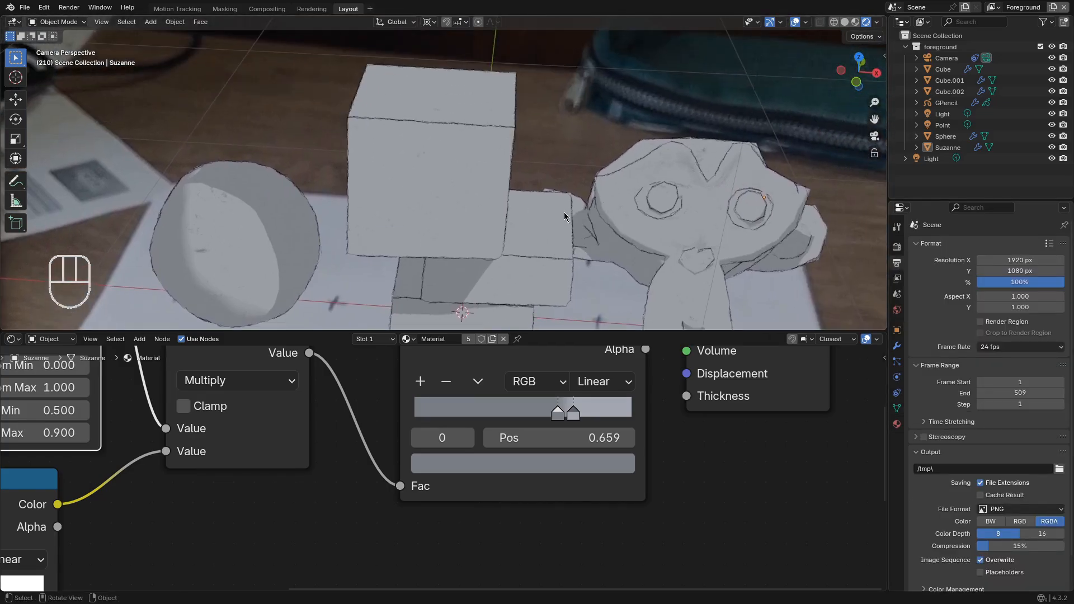
Review the available render engines and examine the outlines and shadows on the cubes and sphere close up
{"action": "left_click", "coordinate": [896, 246]}
{"action": "left_click", "coordinate": [1012, 246]}
{"action": "left_click", "coordinate": [1011, 248]}
{"action": "scroll", "coordinate": [528, 147], "scroll_direction": "up", "scroll_amount": 5}
{"action": "middle_click_drag", "start_coordinate": [528, 147], "coordinate": [530, 199], "text": "shift"}
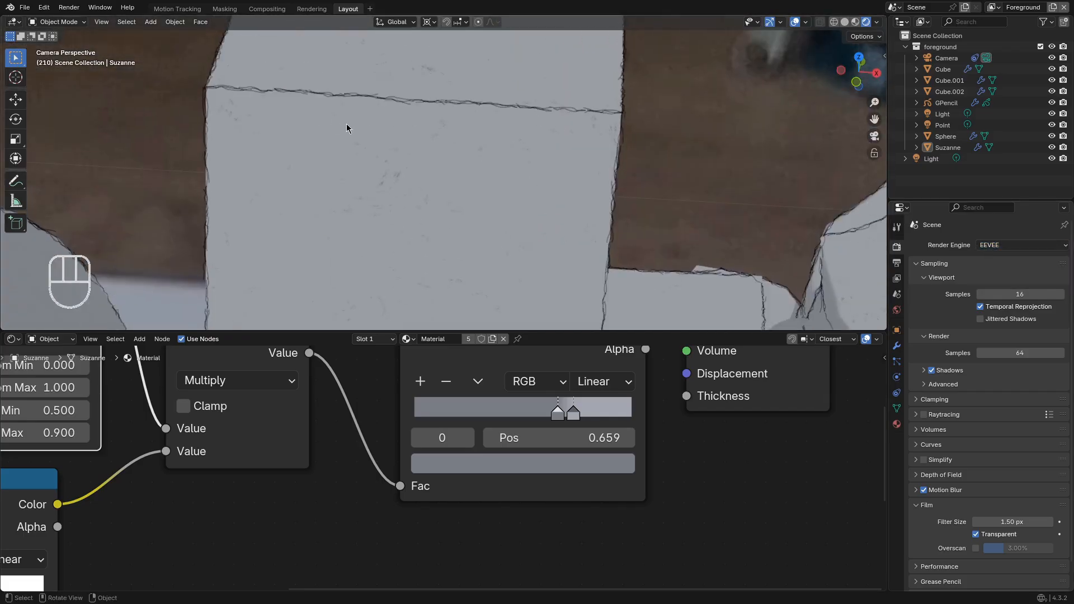
{"action": "left_click", "coordinate": [999, 246]}
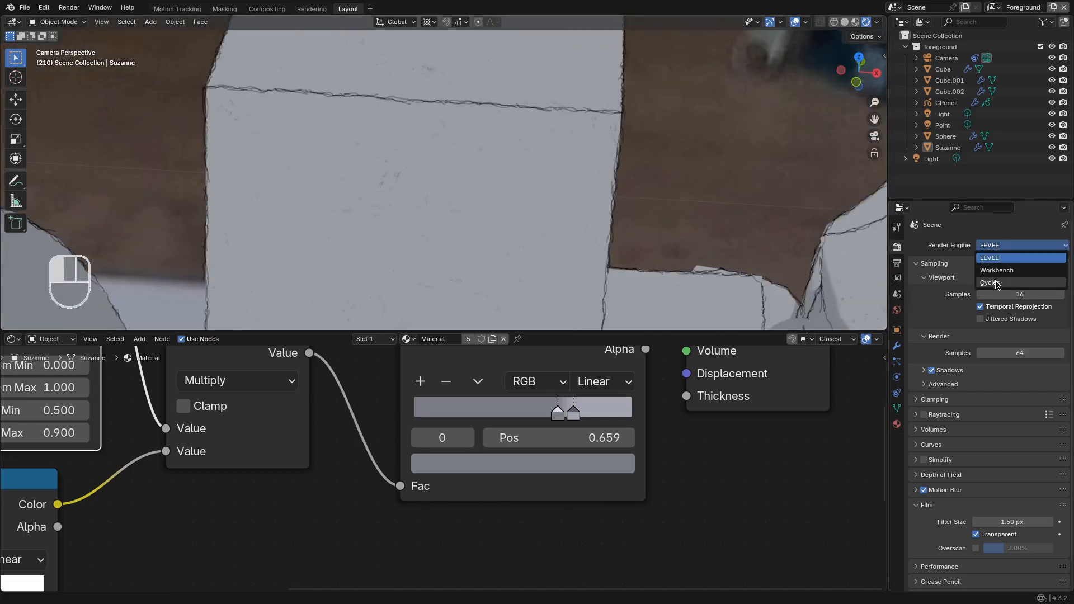
{"action": "middle_click_drag", "start_coordinate": [364, 242], "coordinate": [654, 84], "text": "shift"}
{"action": "scroll", "coordinate": [530, 177], "scroll_direction": "down", "scroll_amount": 3}
{"action": "middle_click_drag", "start_coordinate": [624, 246], "coordinate": [583, 150], "text": "shift"}
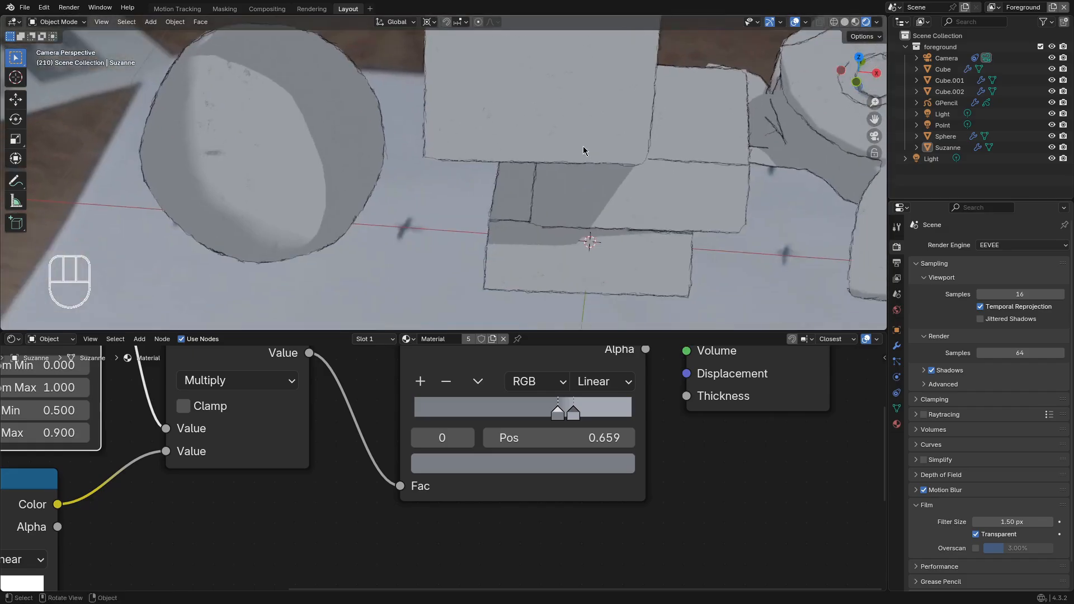
{"action": "scroll", "coordinate": [583, 147], "scroll_direction": "down", "scroll_amount": 2}
{"action": "middle_click_drag", "start_coordinate": [652, 176], "coordinate": [533, 185], "text": "shift"}
Look through Suzanne's object properties and expand the visibility options, including ray visibility and holdout
{"action": "left_click", "coordinate": [897, 263]}
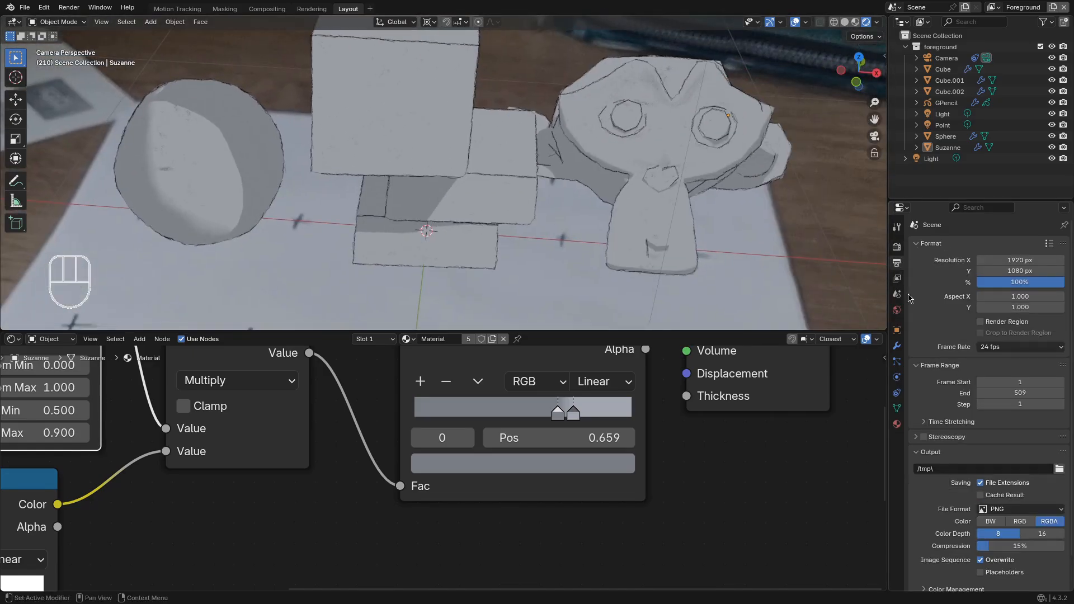
{"action": "left_click", "coordinate": [897, 330]}
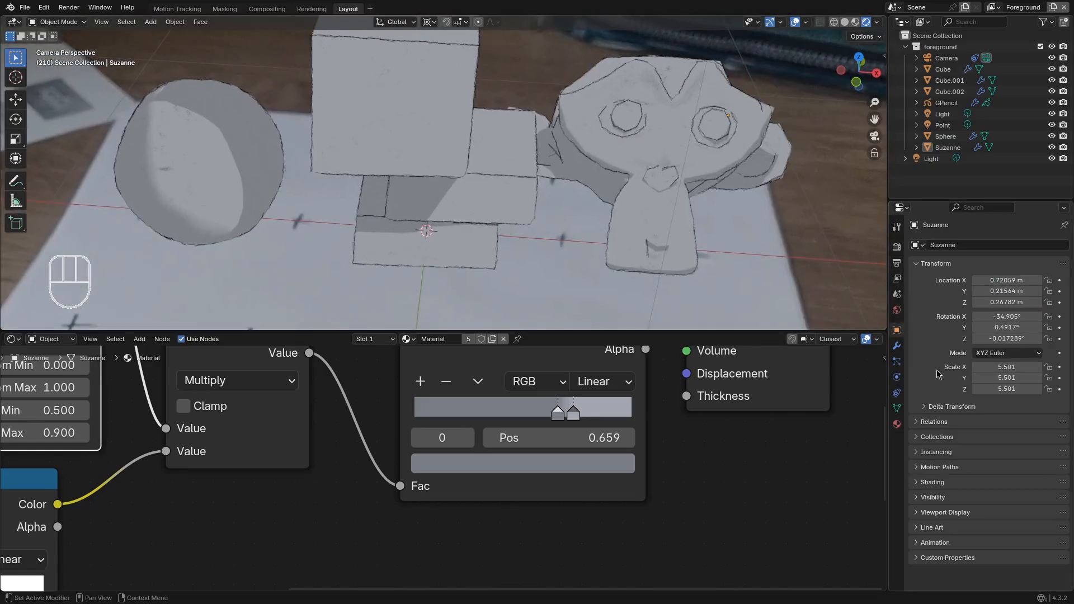
{"action": "left_click", "coordinate": [945, 484]}
{"action": "left_click", "coordinate": [946, 485]}
{"action": "left_click", "coordinate": [951, 497]}
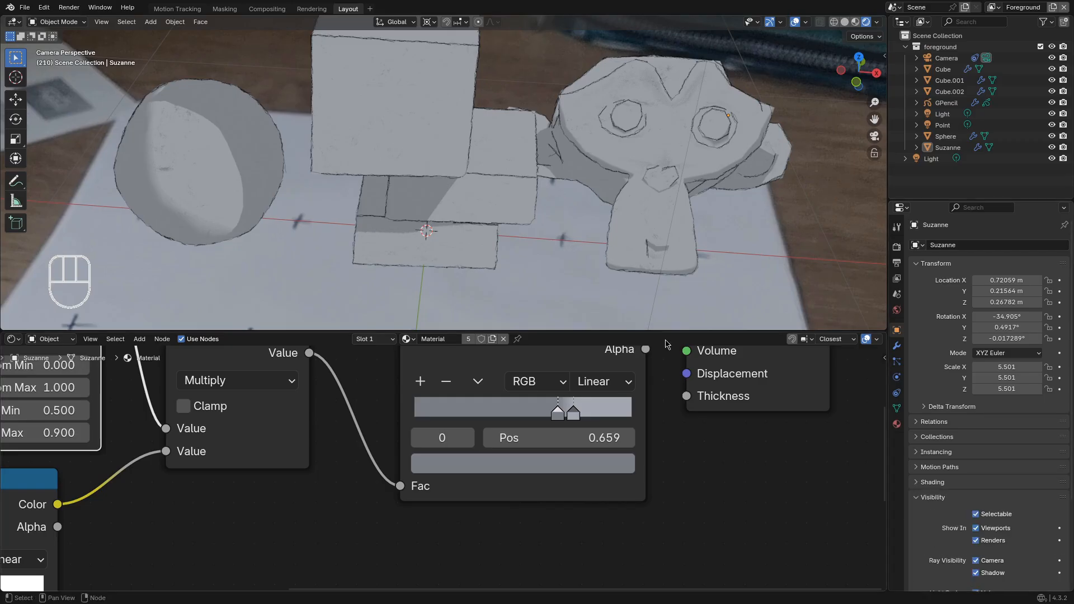
{"action": "scroll", "coordinate": [1005, 469], "scroll_direction": "down", "scroll_amount": 5}
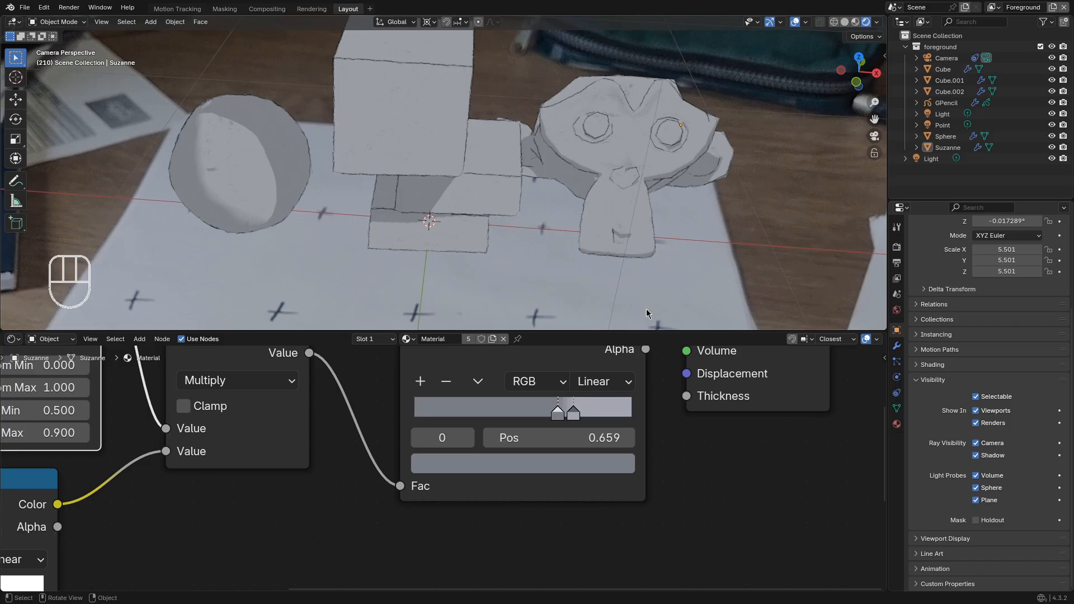
Start adding a new object to the scene
{"action": "scroll", "coordinate": [484, 244], "scroll_direction": "down", "scroll_amount": 2}
{"action": "key", "text": "shift+a"}
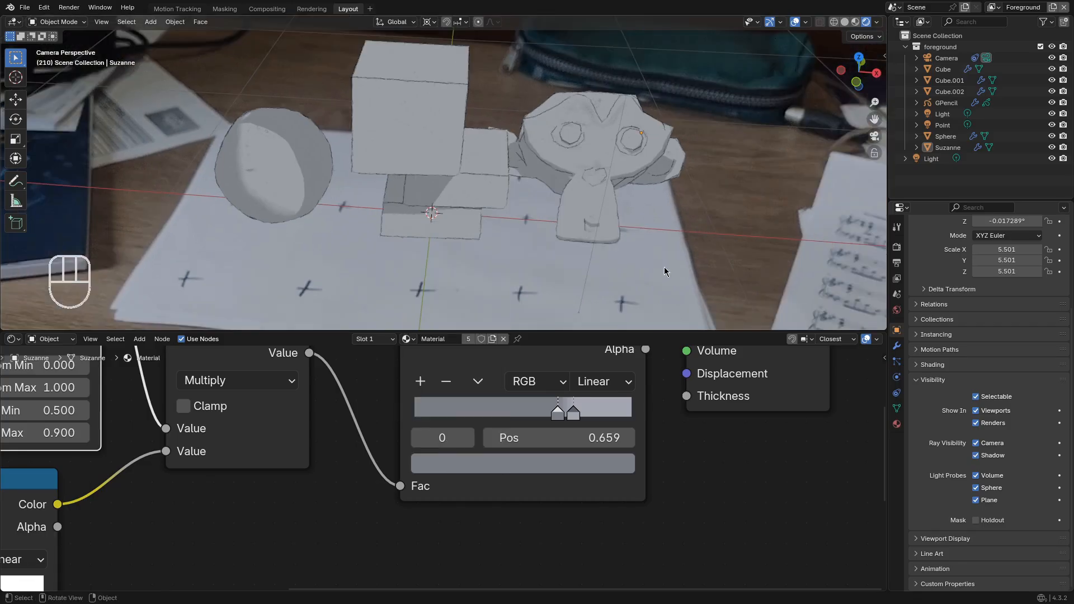